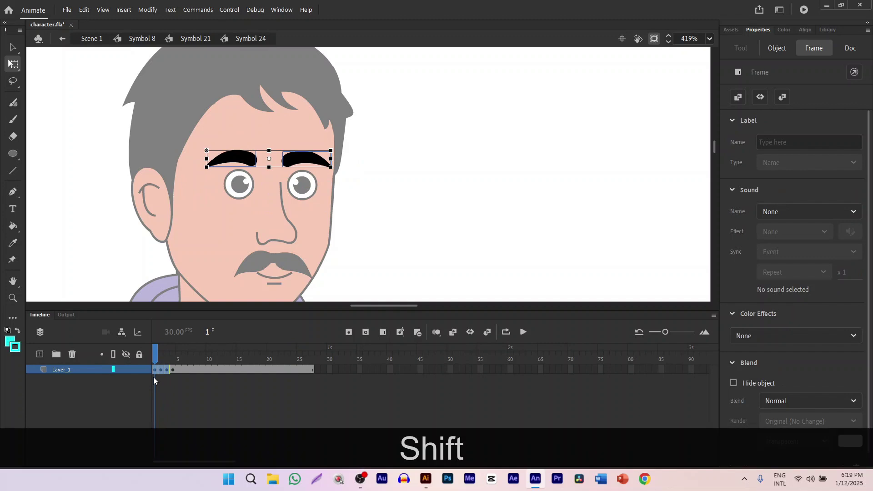
# Step: Remove the selected opening frames from the eyebrow symbol's layer and set the first looping frame of its instance
pyautogui.hotkey('shift', 'F5')
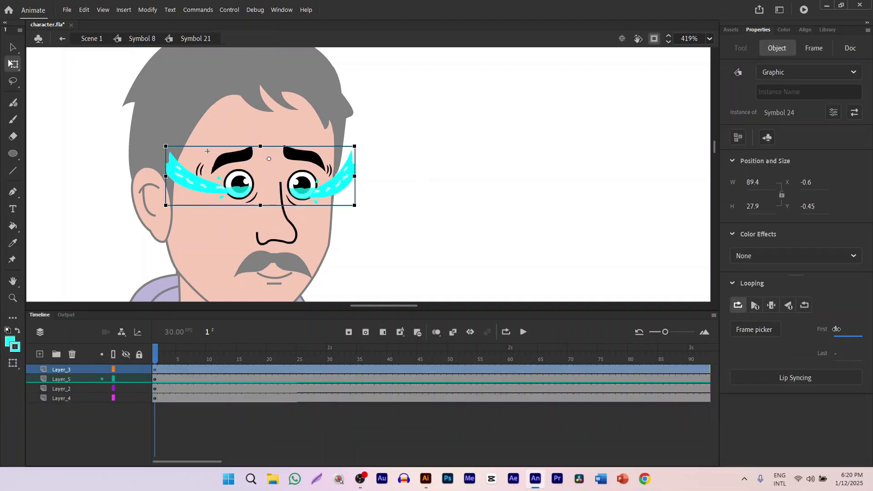
pyautogui.press('Return')
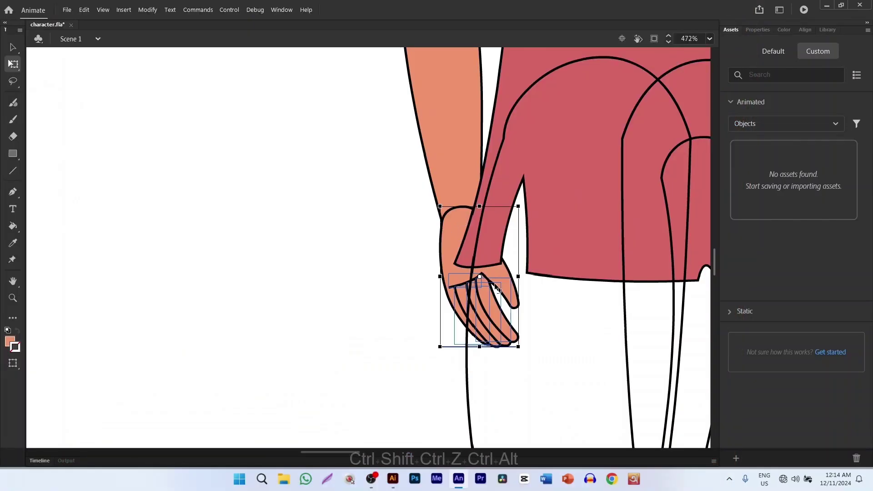
# Step: Convert the selected hand artwork at the end of the character's arm to a Graphic symbol
pyautogui.scroll(-5, 422, 250)
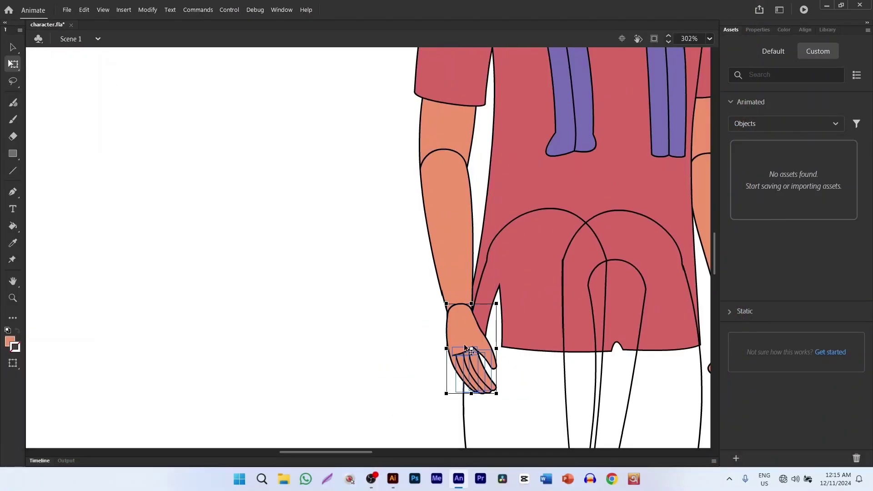
pyautogui.press('F8')
pyautogui.click(356, 88)
pyautogui.click(359, 137)
pyautogui.press('Return')
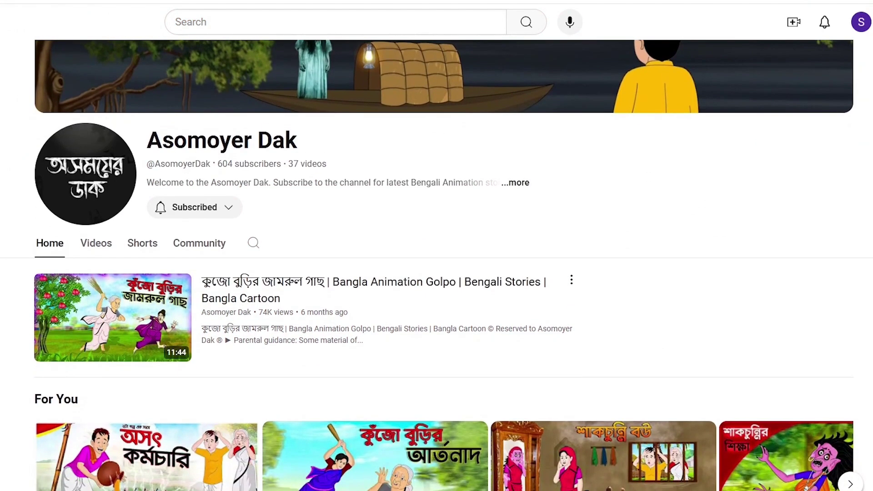
# Step: Look through the featured story, recommended videos and Shorts on the Asomoyer Dak YouTube channel's home page
pyautogui.scroll(-3, 437, 264)
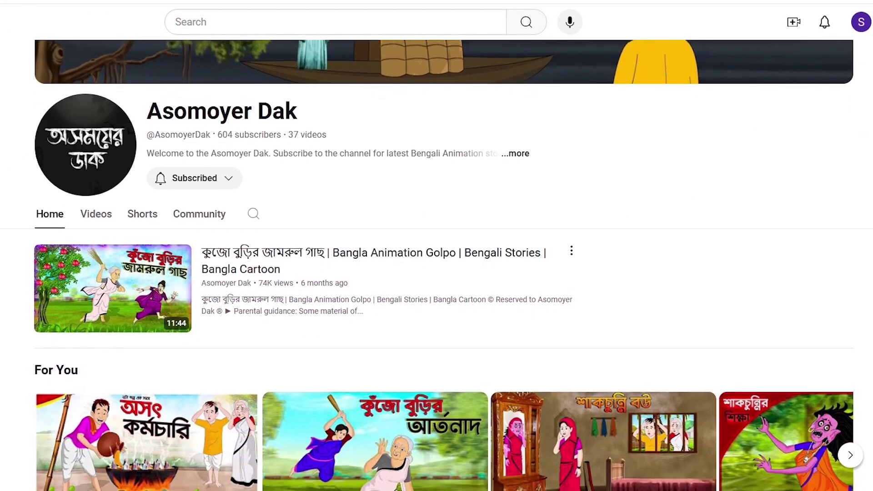
pyautogui.scroll(-5, 436, 264)
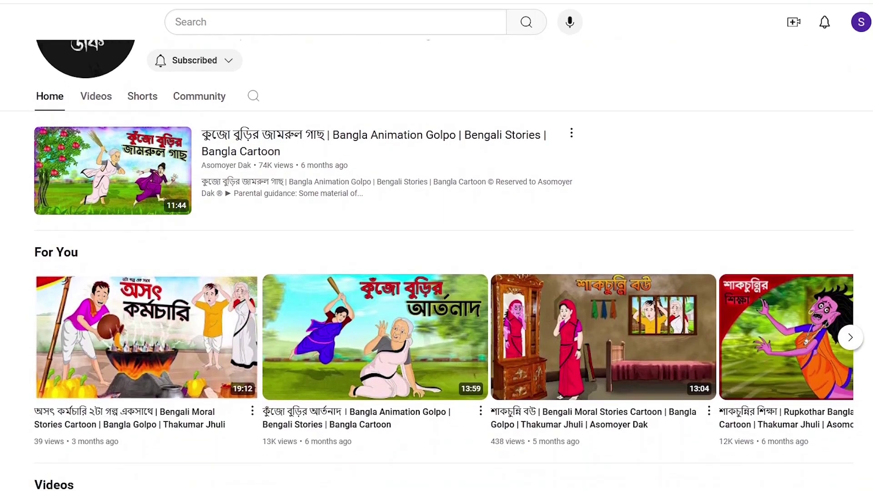
pyautogui.scroll(-3, 436, 264)
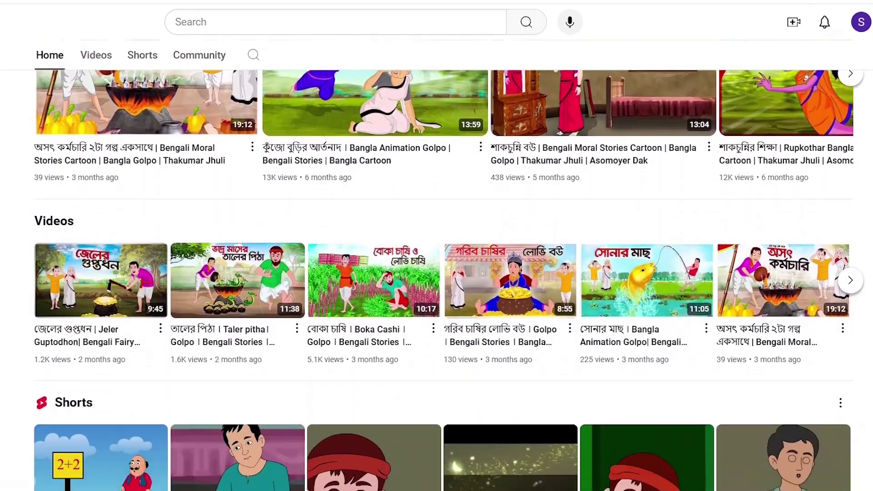
pyautogui.scroll(5, 436, 264)
pyautogui.scroll(6, 854, 155)
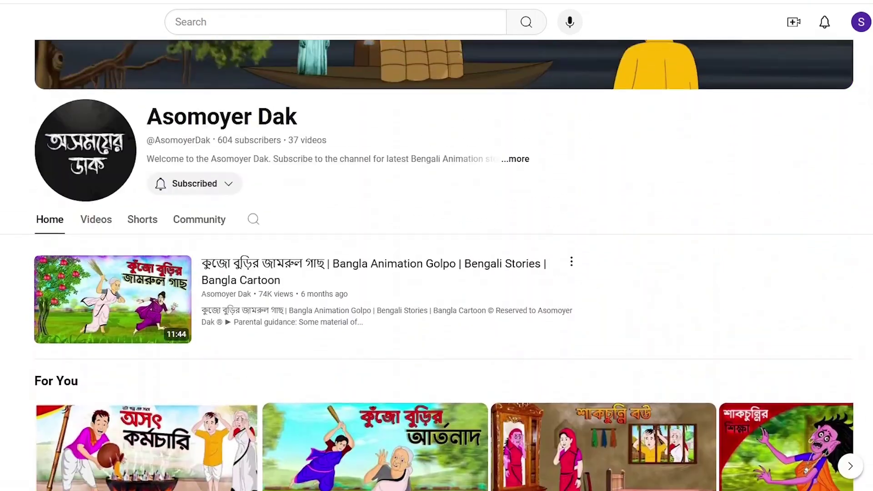
# Step: Open the Asomoyer Dak channel's video list and look through its latest cartoon uploads
pyautogui.click(88, 283)
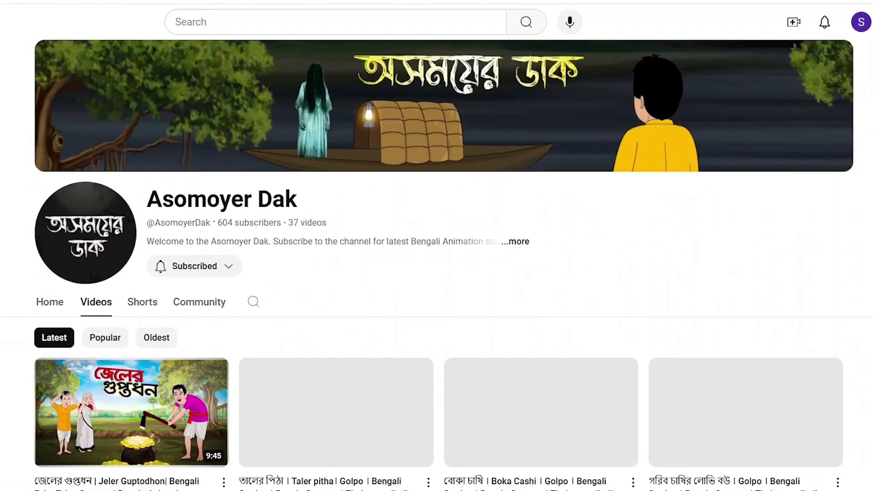
pyautogui.scroll(-5, 87, 283)
pyautogui.scroll(3, 436, 263)
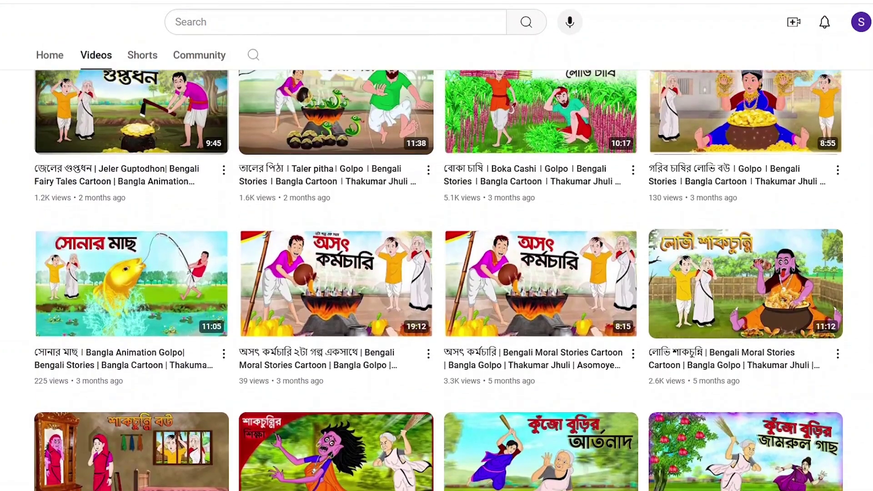
pyautogui.scroll(4, 436, 264)
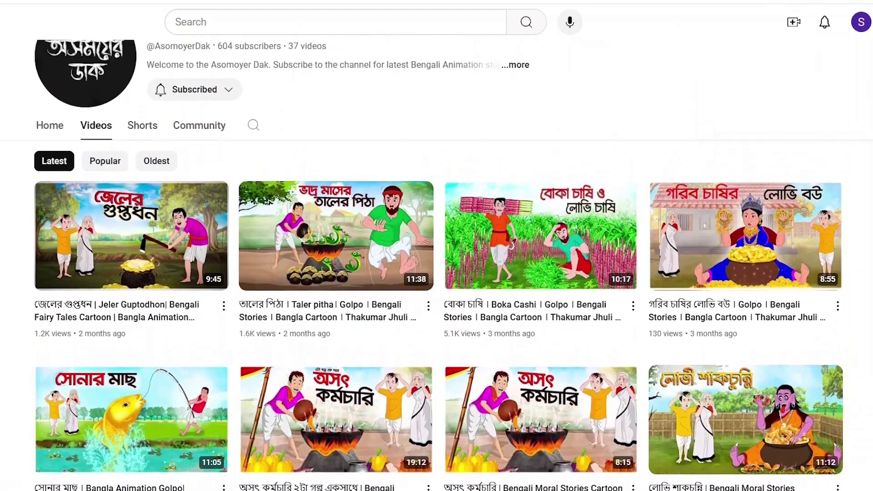
pyautogui.scroll(2, 437, 263)
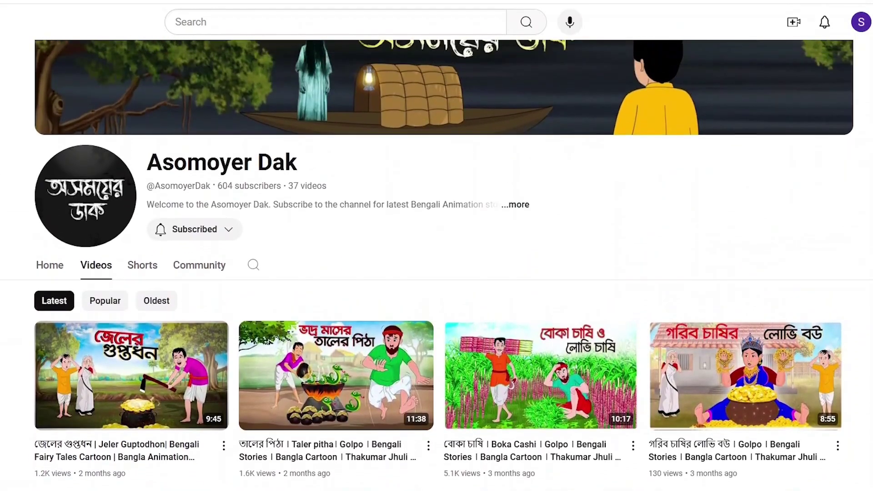
pyautogui.scroll(-3, 436, 264)
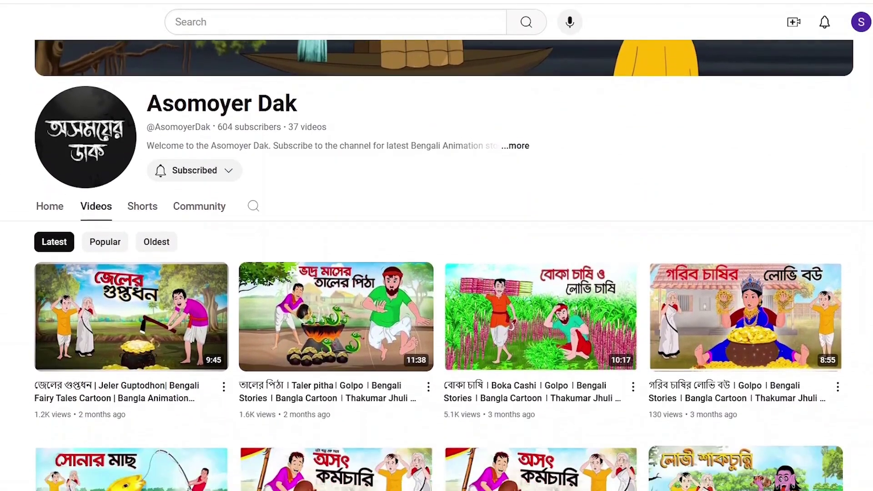
pyautogui.scroll(-2, 437, 264)
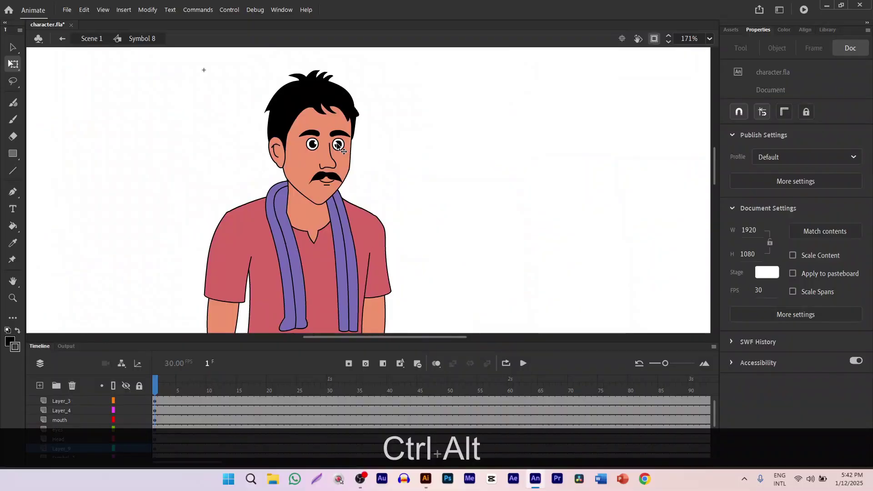
# Step: Switch to Animate, open the eyebrow symbol nested inside the character's face, and review its existing expression frames
pyautogui.scroll(5, 340, 148)
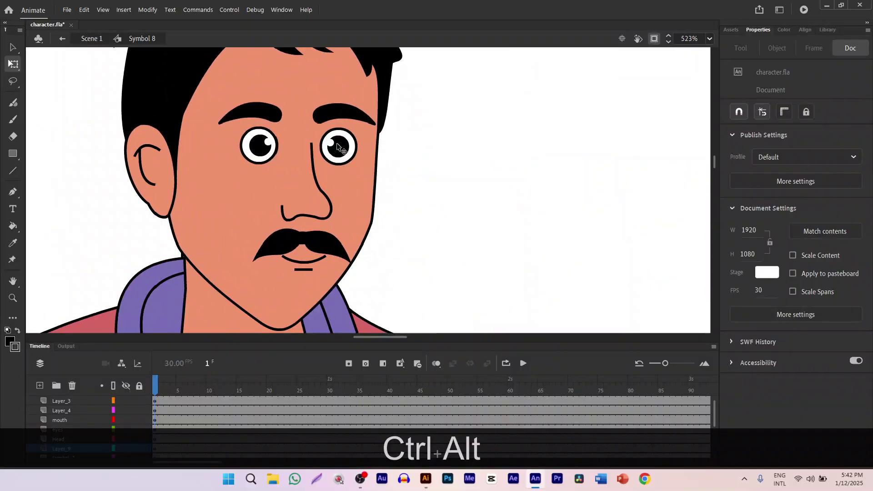
pyautogui.doubleClick(335, 111)
pyautogui.doubleClick(335, 113)
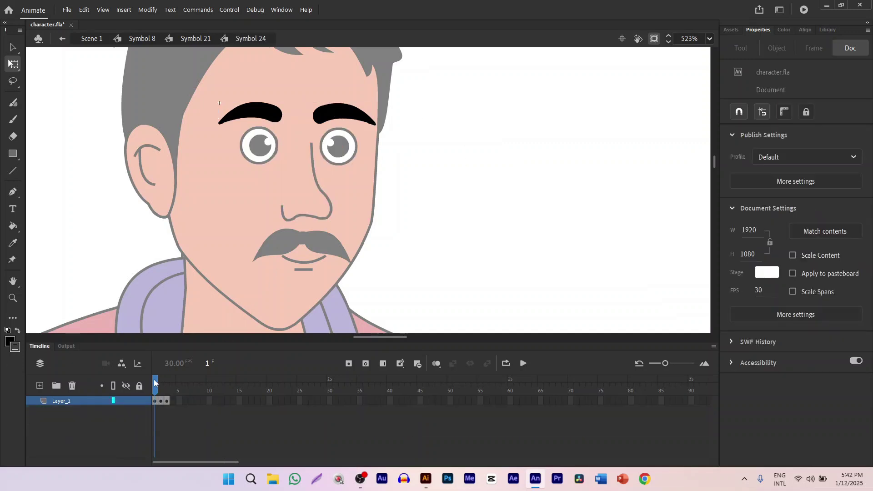
pyautogui.moveTo(154, 383); pyautogui.dragTo(175, 382)
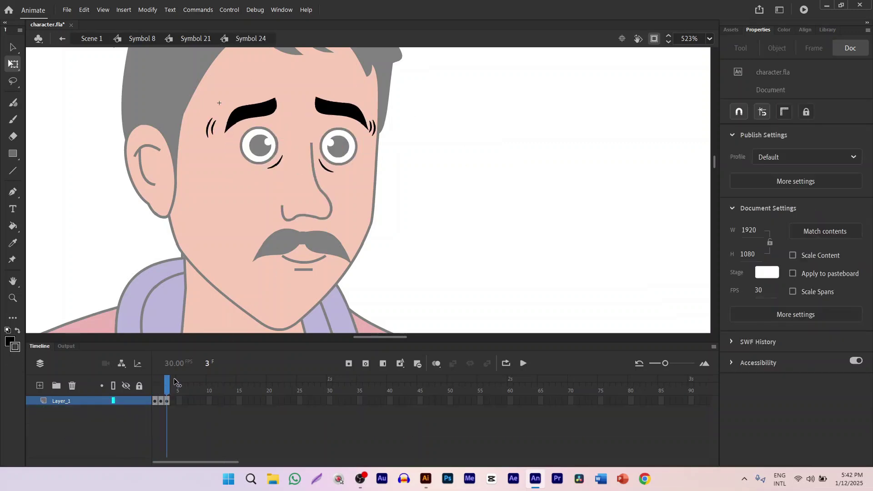
# Step: Extend the eyebrow symbol's Layer_1 to frame 4 and make that frame a keyframe with the worried expression
pyautogui.click(172, 401)
pyautogui.press('F5')
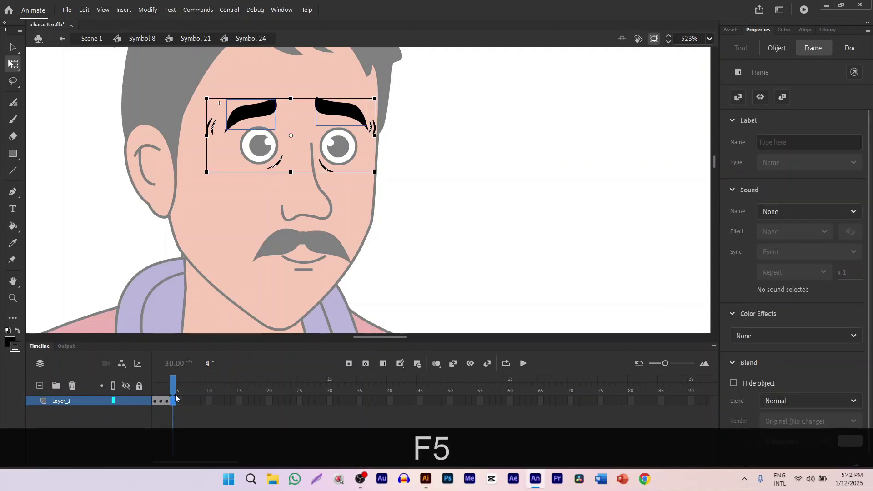
pyautogui.click(170, 412)
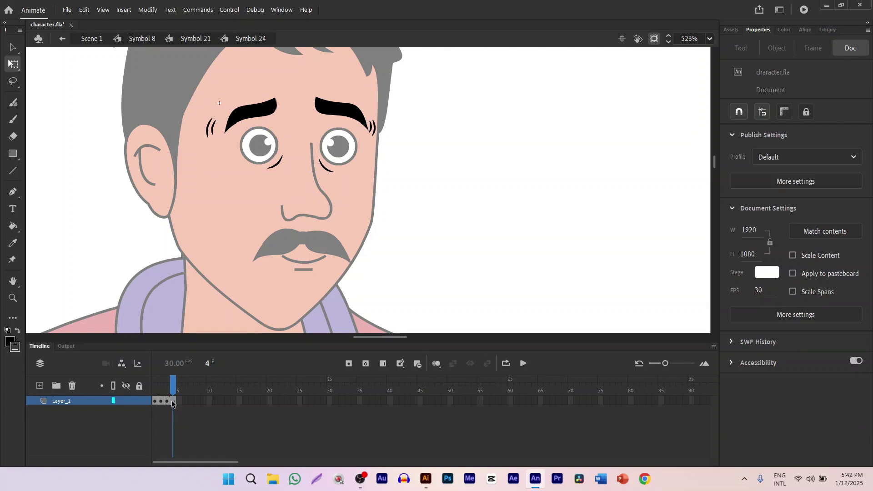
pyautogui.click(172, 401)
pyautogui.press('F6')
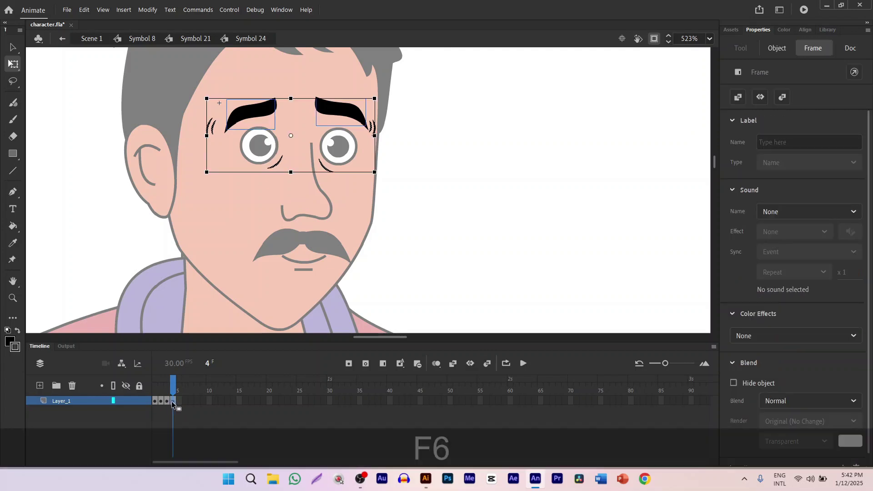
pyautogui.click(170, 407)
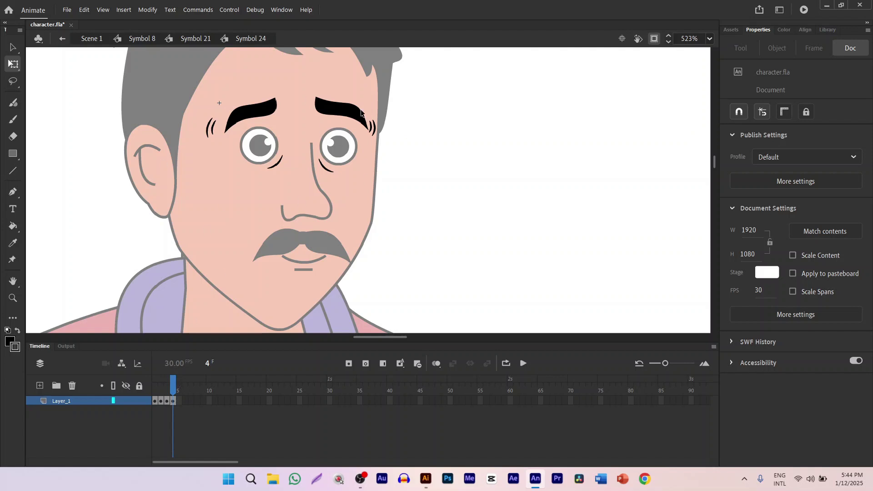
# Step: Convert the worried eyebrow artwork on frame 4 to a Graphic symbol named Symbol 25 and open it for editing
pyautogui.click(172, 400)
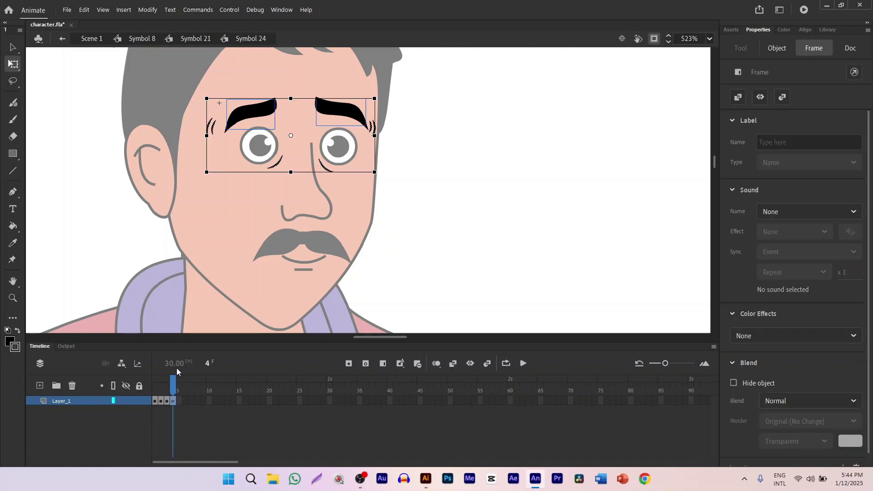
pyautogui.press('F8')
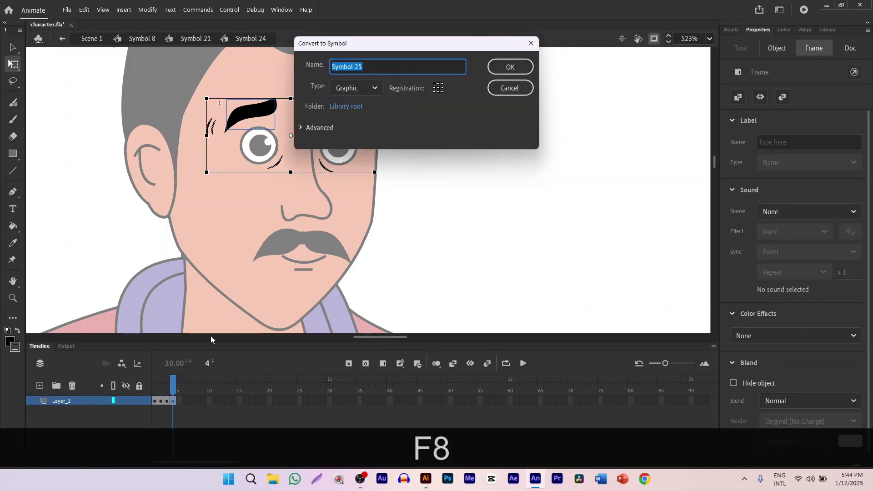
pyautogui.click(510, 67)
pyautogui.click(436, 129)
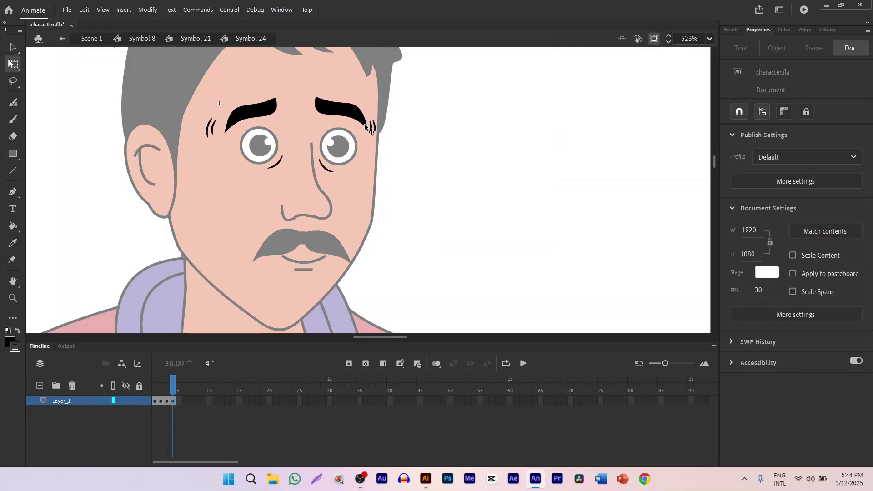
pyautogui.doubleClick(351, 118)
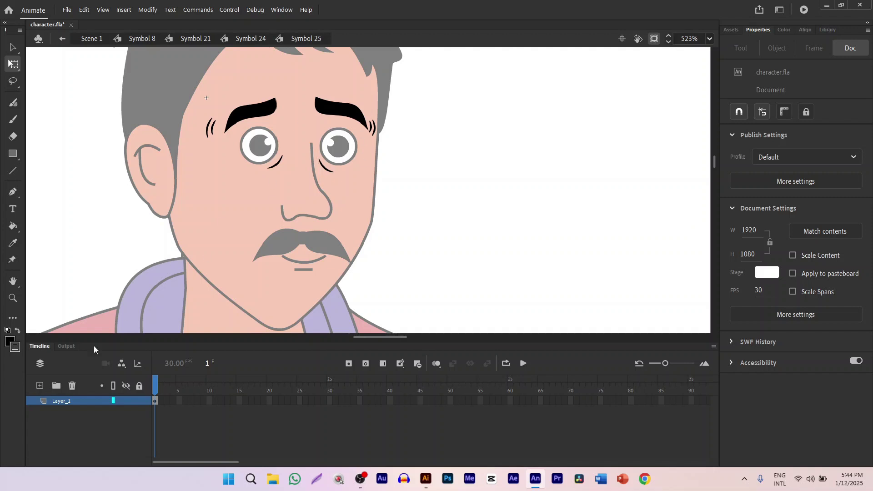
# Step: Add a new layer above the worried eyebrow artwork and activate the Pen tool for drawing tears
pyautogui.click(40, 385)
pyautogui.moveTo(378, 145); pyautogui.dragTo(403, 122)
pyautogui.click(408, 116)
pyautogui.click(13, 196)
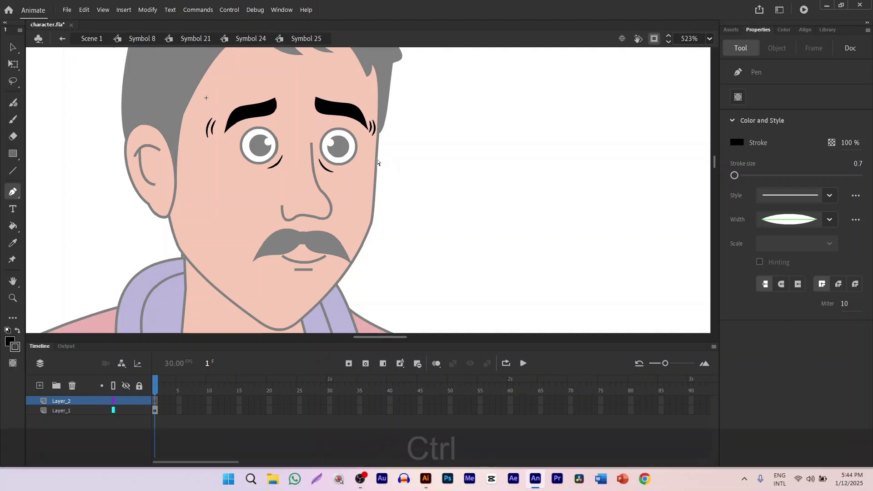
pyautogui.scroll(2, 387, 161)
pyautogui.scroll(-1, 367, 156)
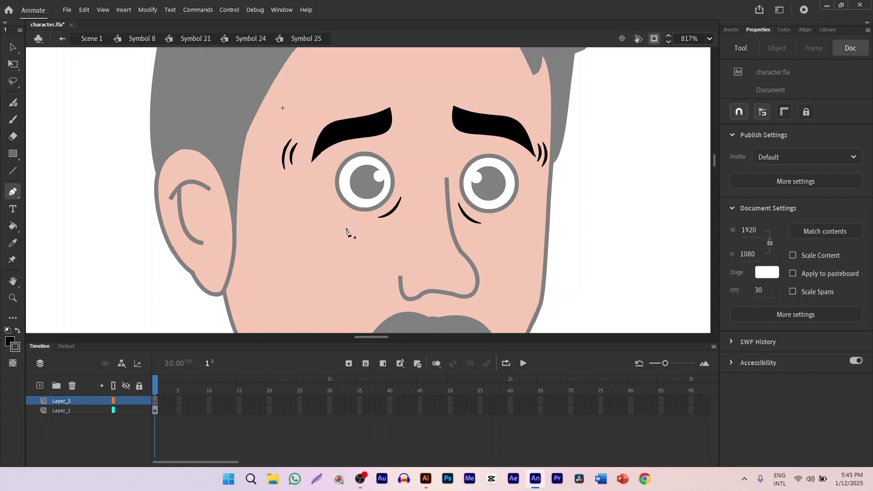
# Step: Draw the tear stream's upper curve from the outer edge of the ear-side eye to the hair, ending in a jagged tip
pyautogui.hotkey('ctrl', 'alt')
pyautogui.scroll(2, 332, 156)
pyautogui.press('space')
pyautogui.moveTo(329, 184); pyautogui.dragTo(365, 229)
pyautogui.press('Delete')
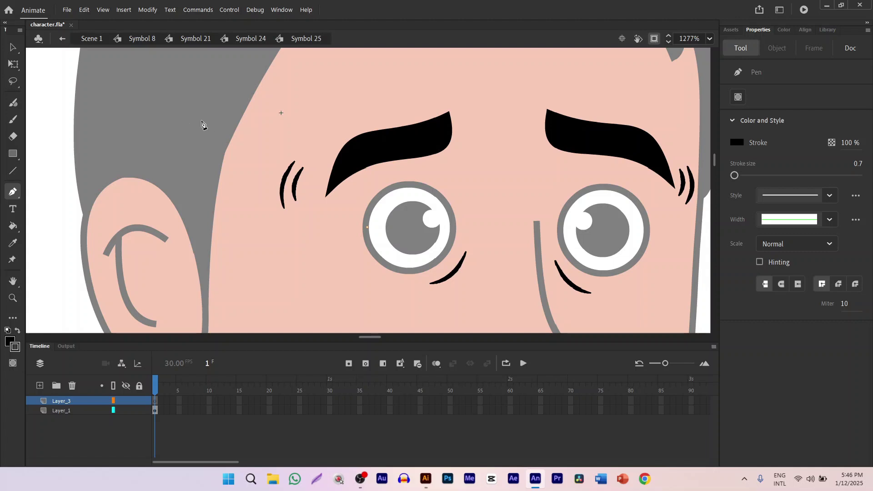
pyautogui.moveTo(202, 132)
pyautogui.mouseDown()
pyautogui.moveTo(196, 55)
pyautogui.moveTo(142, 38)
pyautogui.mouseUp()
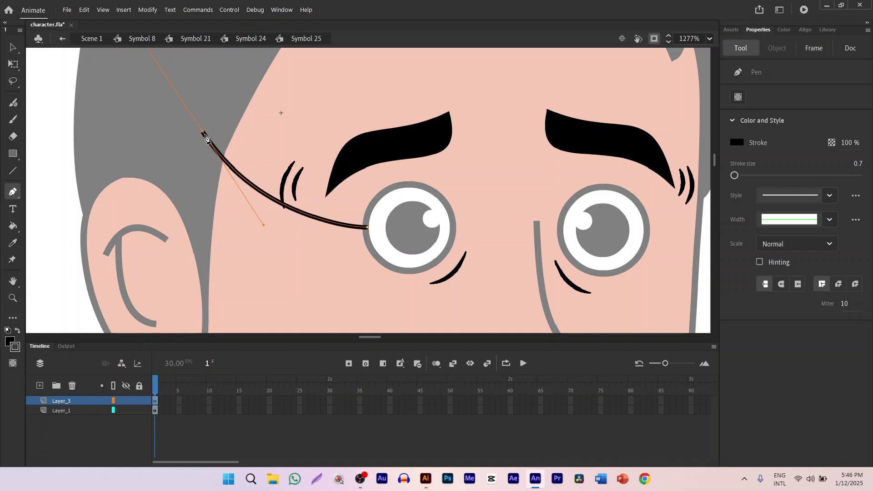
pyautogui.click(203, 134)
pyautogui.click(203, 160)
pyautogui.moveTo(203, 165); pyautogui.dragTo(192, 180)
pyautogui.moveTo(200, 186); pyautogui.dragTo(212, 217)
pyautogui.hotkey('ctrl', 'z')
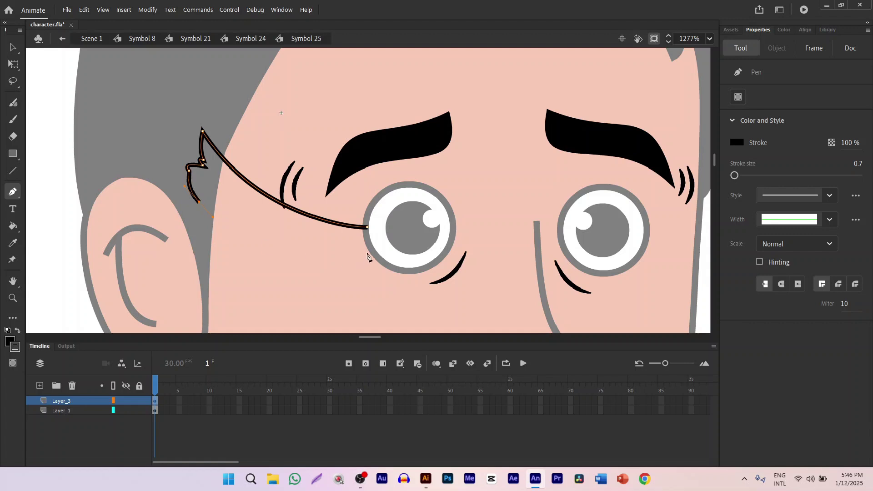
# Step: Draw the tear stream's lower curve from the jagged tip back to the eye and connect it to the upper curve
pyautogui.moveTo(374, 253); pyautogui.dragTo(507, 246)
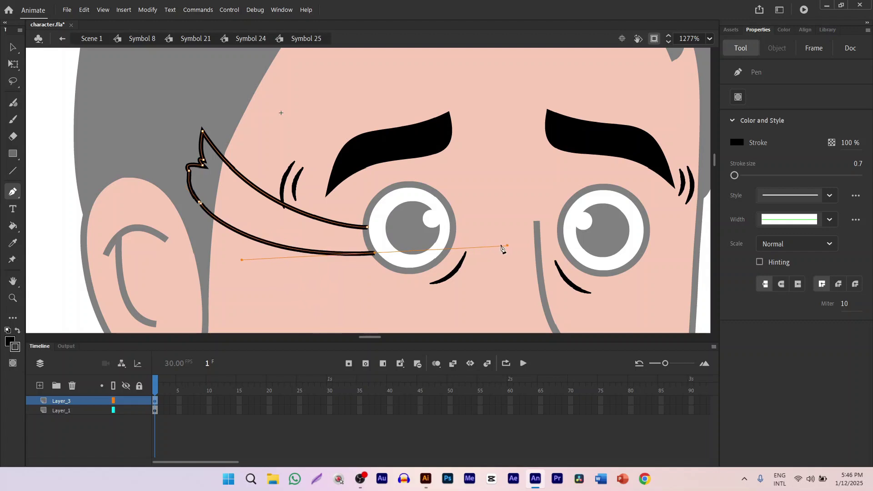
pyautogui.click(375, 254)
pyautogui.click(368, 218)
# Step: Close the small gap in the tear outline just below the jagged tip by joining the two line ends
pyautogui.click(13, 63)
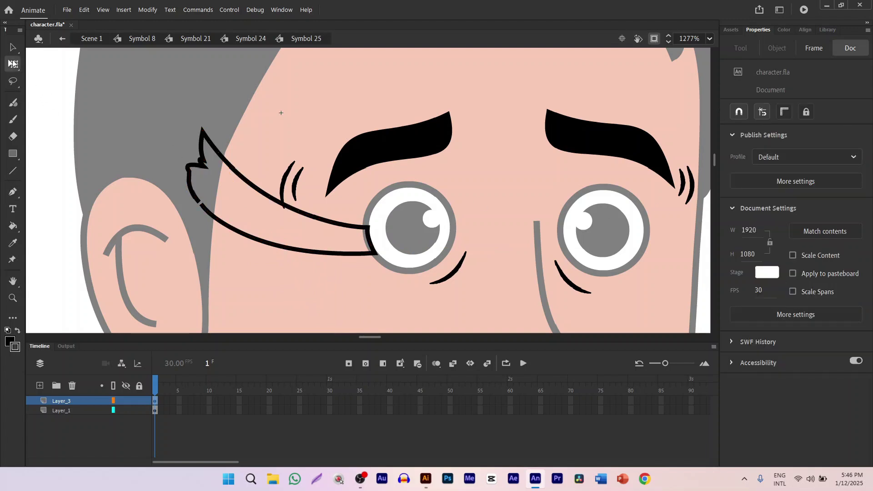
pyautogui.scroll(3, 191, 203)
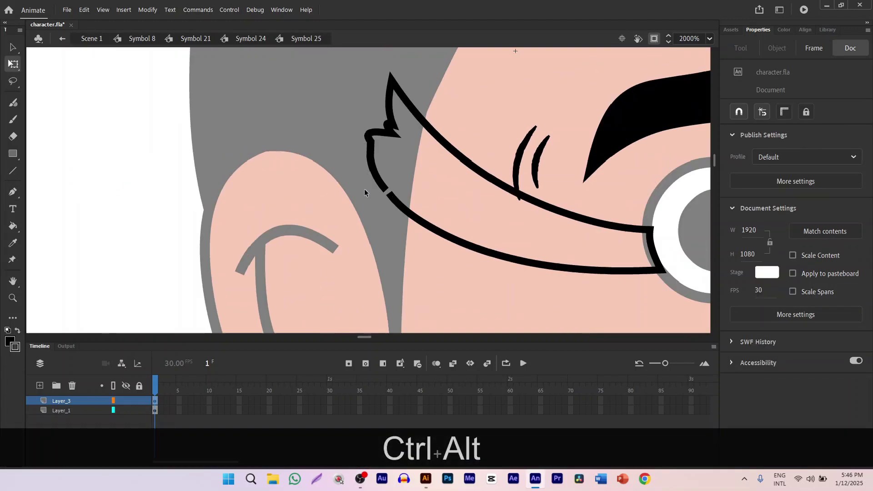
pyautogui.moveTo(389, 195); pyautogui.dragTo(386, 191)
pyautogui.moveTo(347, 152); pyautogui.dragTo(222, 179)
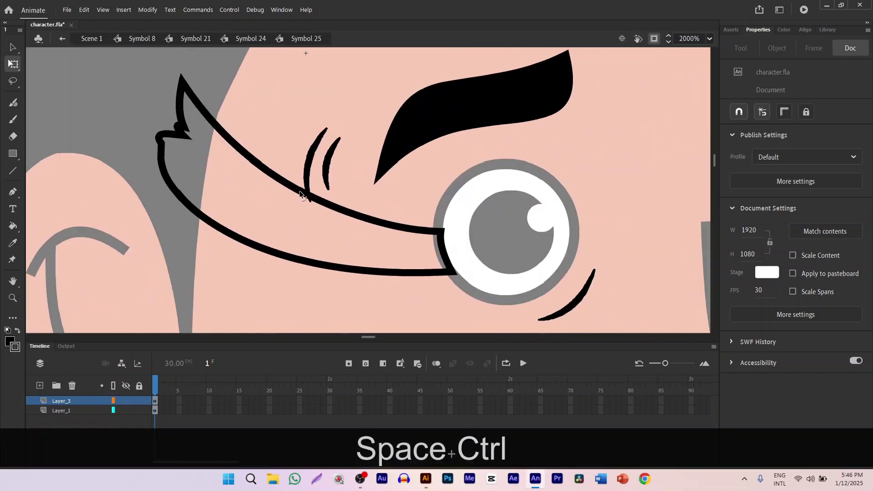
pyautogui.scroll(-4, 300, 195)
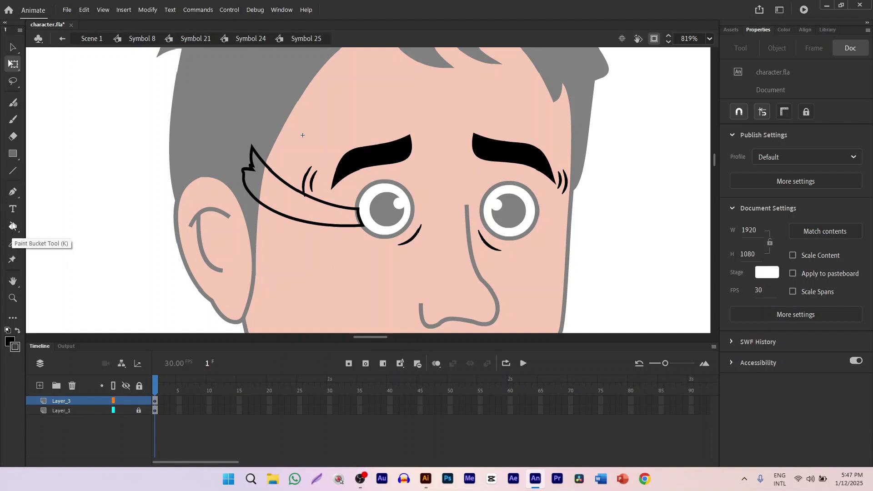
pyautogui.click(253, 200)
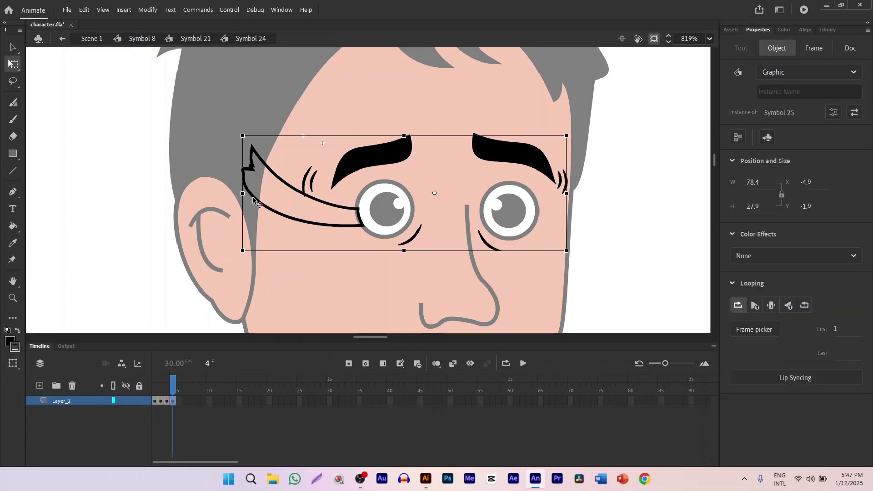
pyautogui.click(256, 203)
pyautogui.click(256, 199)
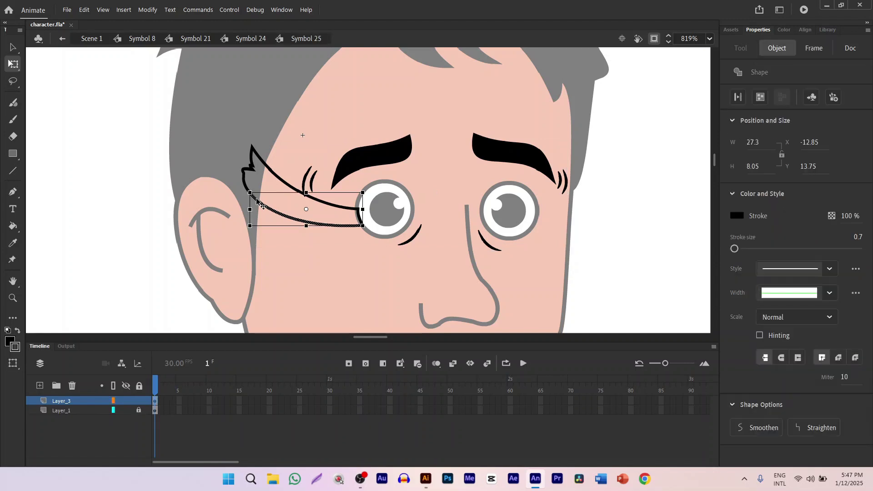
pyautogui.click(269, 188)
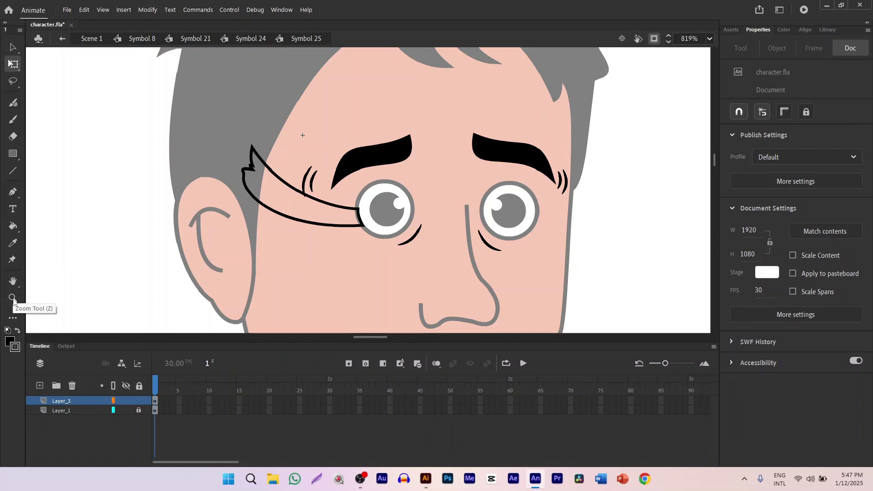
# Step: Fill the tear outline with the skin colour sampled from the forehead
pyautogui.click(13, 243)
pyautogui.click(373, 105)
pyautogui.click(275, 193)
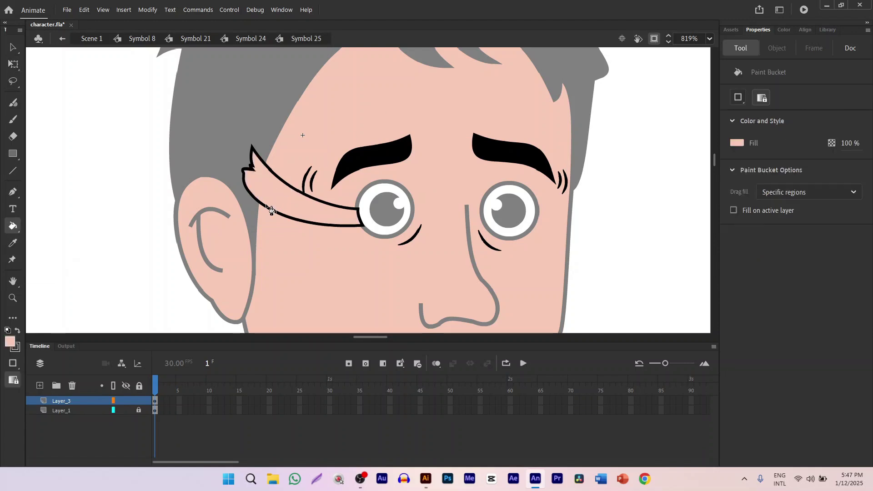
# Step: Set the Paint Bucket fill colour to cyan #00FFFF and fill the tear stream with it
pyautogui.click(739, 143)
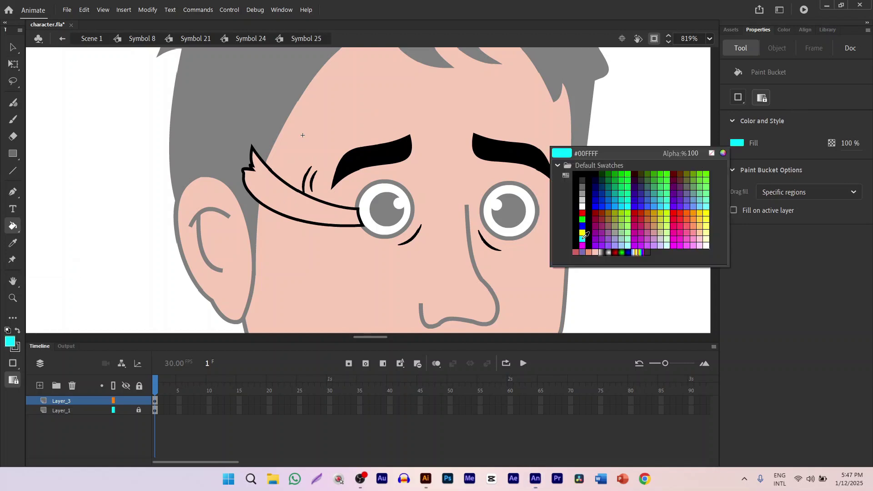
pyautogui.click(582, 239)
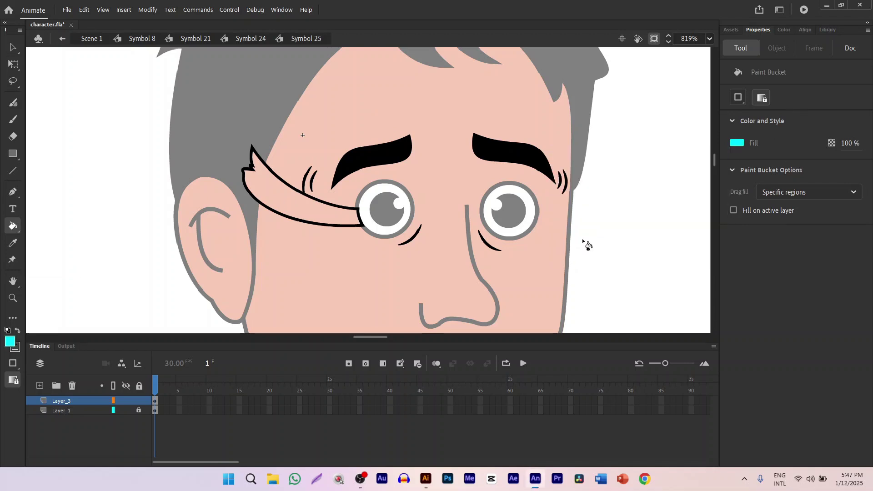
pyautogui.click(300, 207)
# Step: Recolour the tear stream's black outline to the same cyan as its fill and deselect it
pyautogui.click(13, 64)
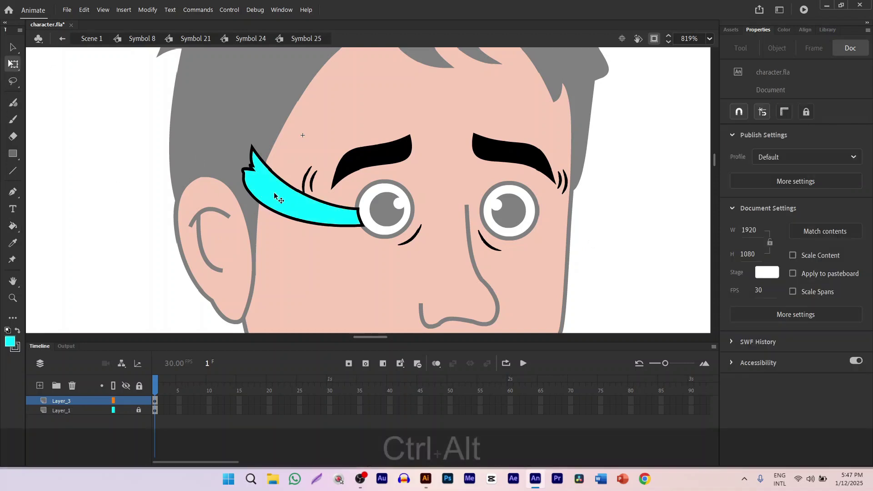
pyautogui.scroll(2, 279, 195)
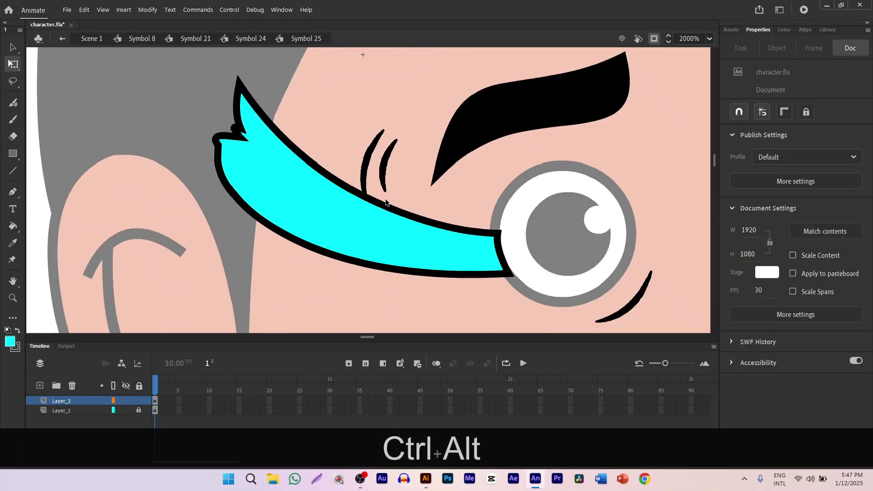
pyautogui.click(337, 183)
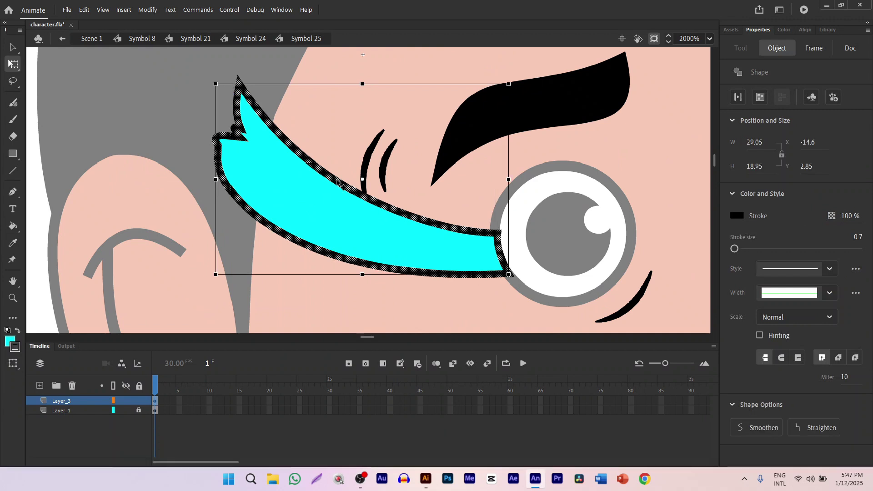
pyautogui.click(737, 215)
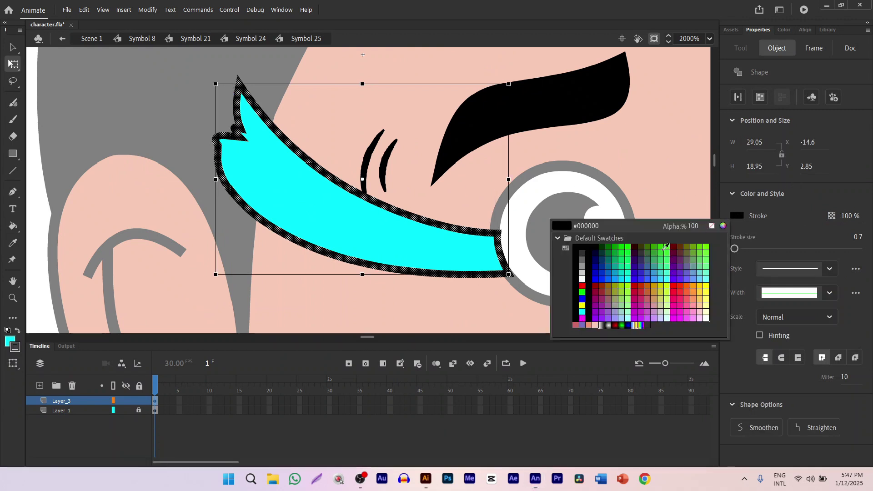
pyautogui.click(584, 312)
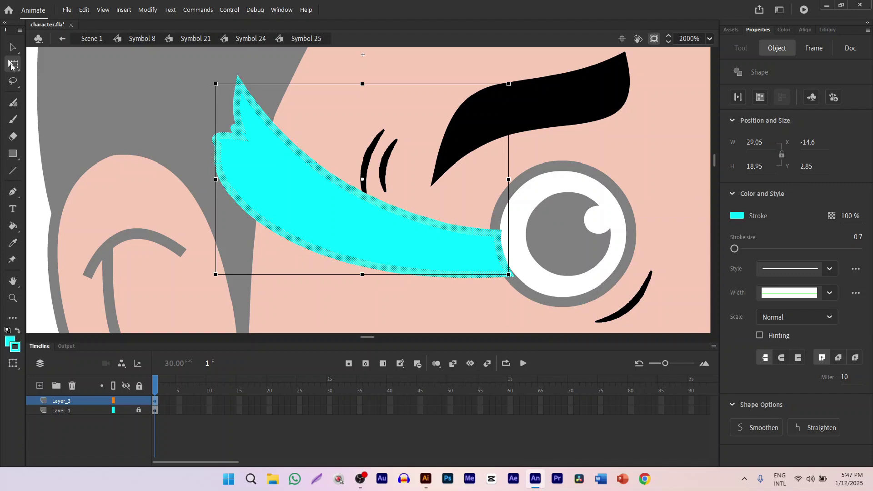
pyautogui.click(331, 151)
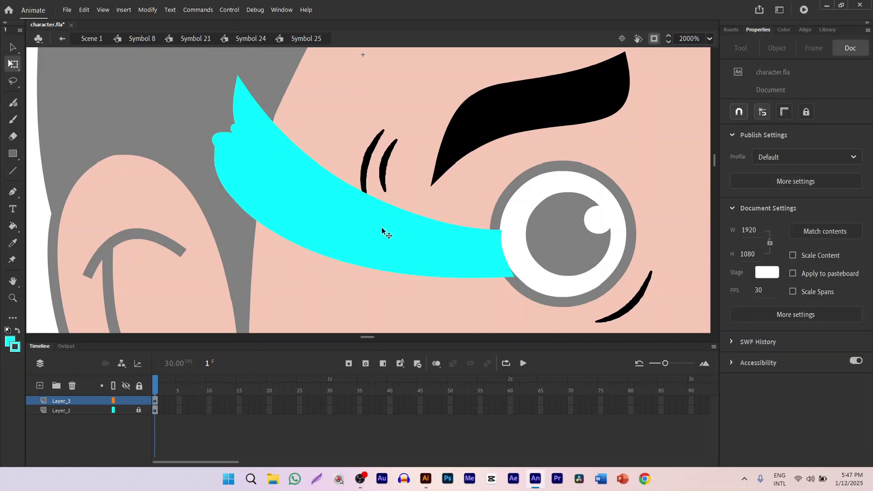
# Step: Pull the lower corner of the tear stream's eye end slightly further over the eye
pyautogui.scroll(-3, 382, 229)
pyautogui.scroll(3, 434, 236)
pyautogui.scroll(-2, 399, 208)
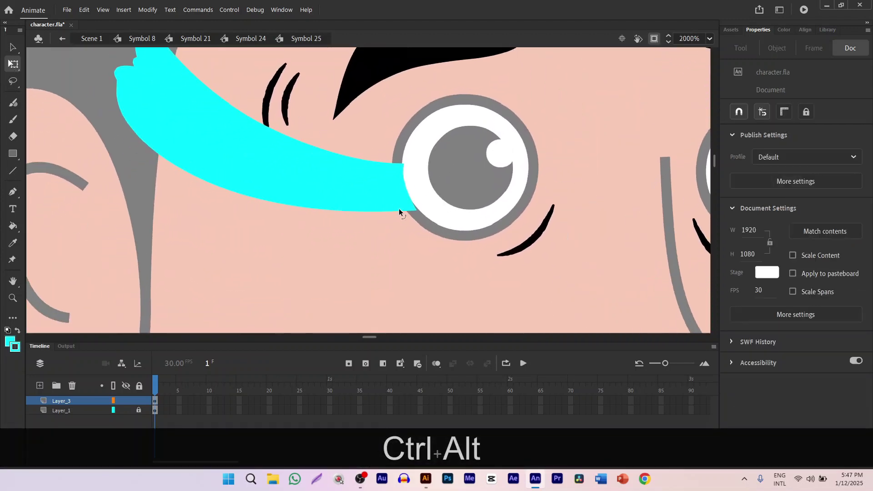
pyautogui.doubleClick(414, 208)
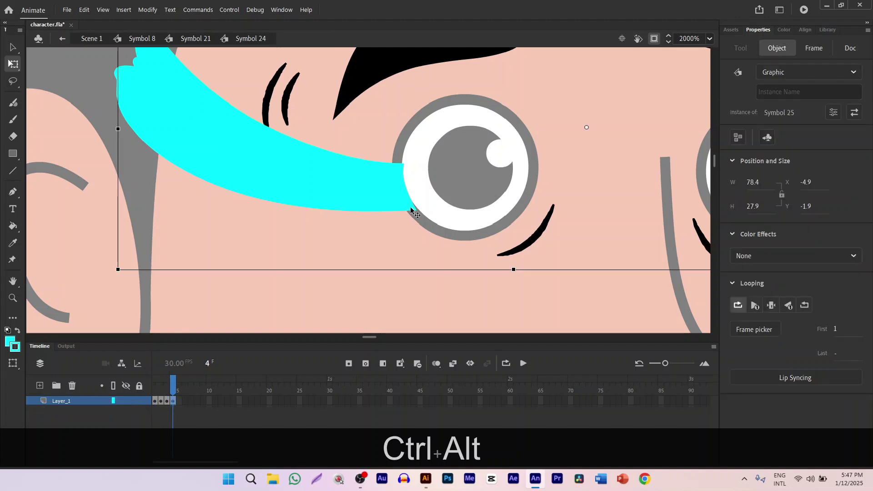
pyautogui.doubleClick(410, 207)
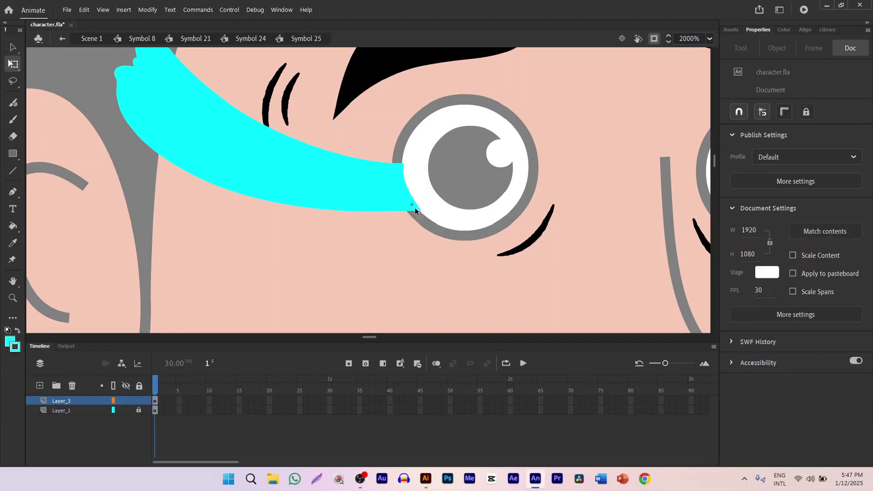
pyautogui.scroll(-5, 318, 194)
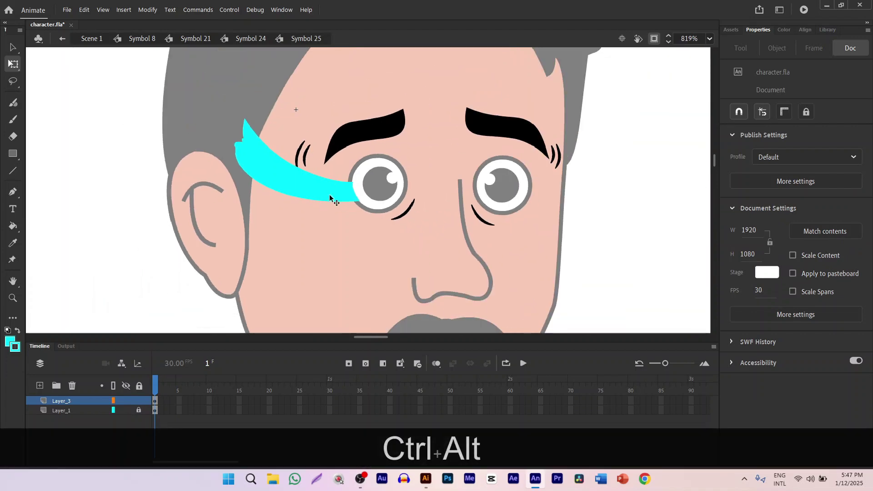
pyautogui.doubleClick(329, 194)
pyautogui.scroll(1, 378, 198)
pyautogui.moveTo(378, 198); pyautogui.dragTo(403, 205)
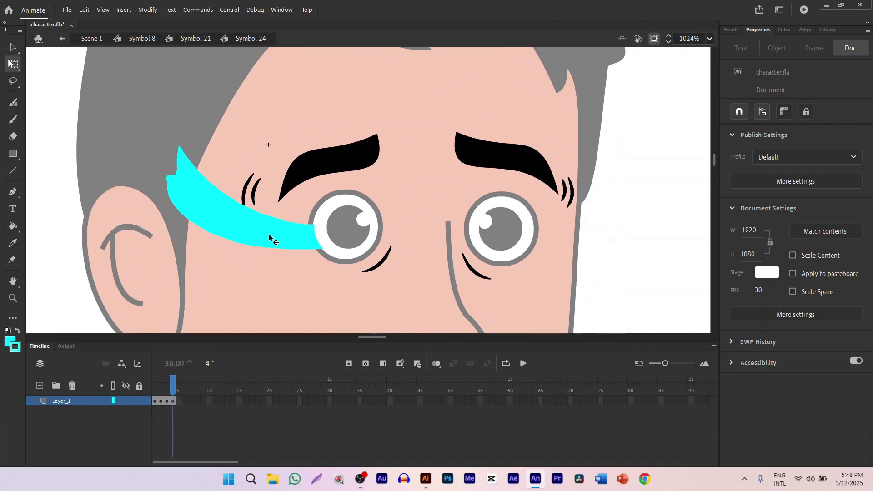
pyautogui.click(250, 235)
pyautogui.doubleClick(242, 237)
pyautogui.click(255, 231)
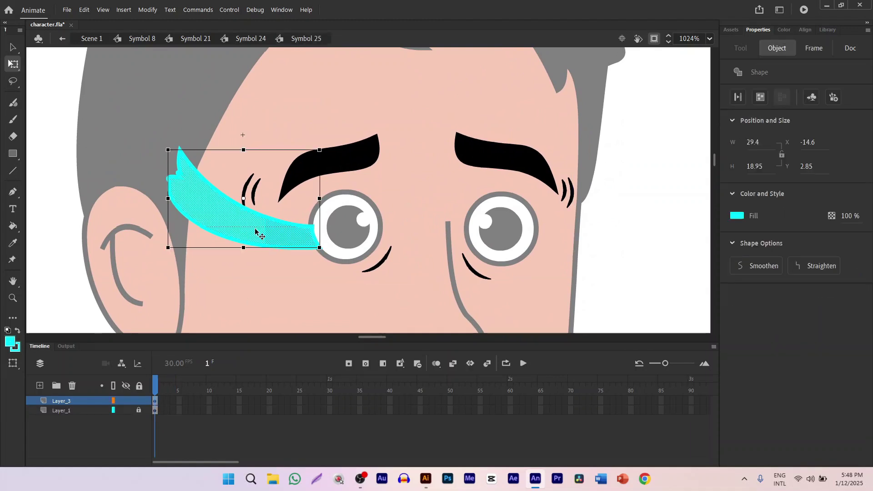
pyautogui.click(282, 250)
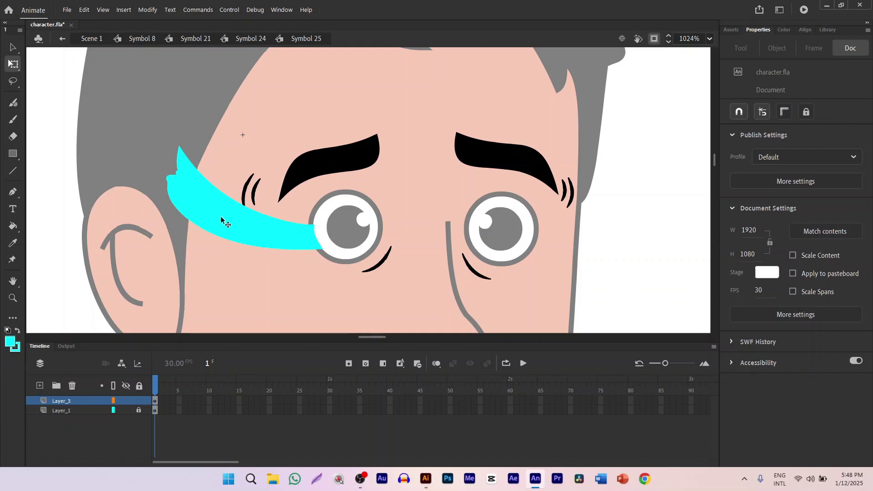
# Step: Select the tear stream's fill and outline together and convert them into a graphic symbol
pyautogui.scroll(2, 210, 207)
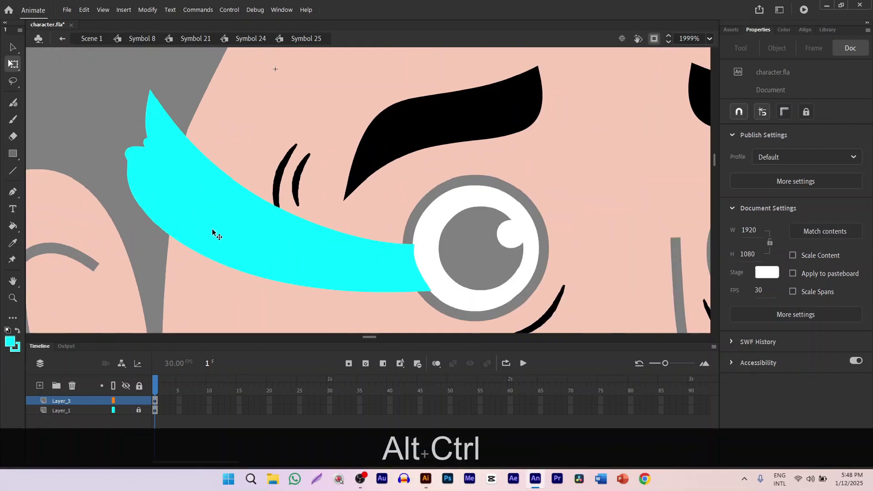
pyautogui.click(227, 228)
pyautogui.doubleClick(227, 229)
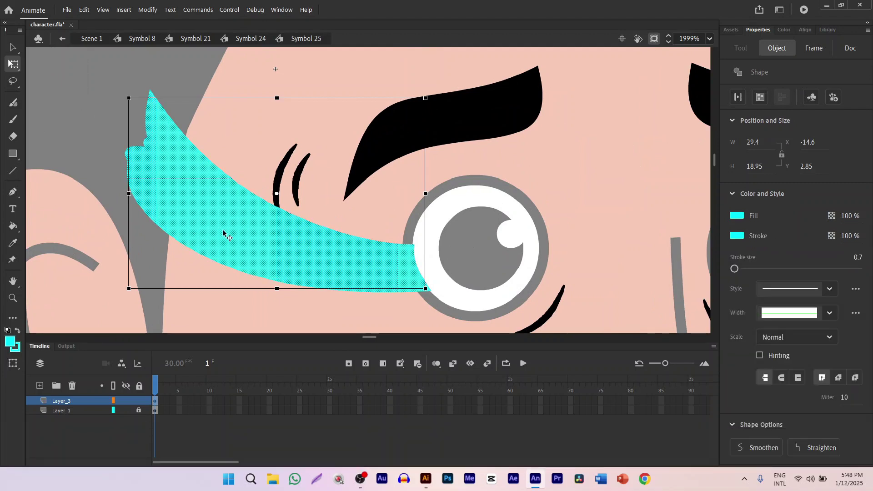
pyautogui.press('F8')
pyautogui.press('Return')
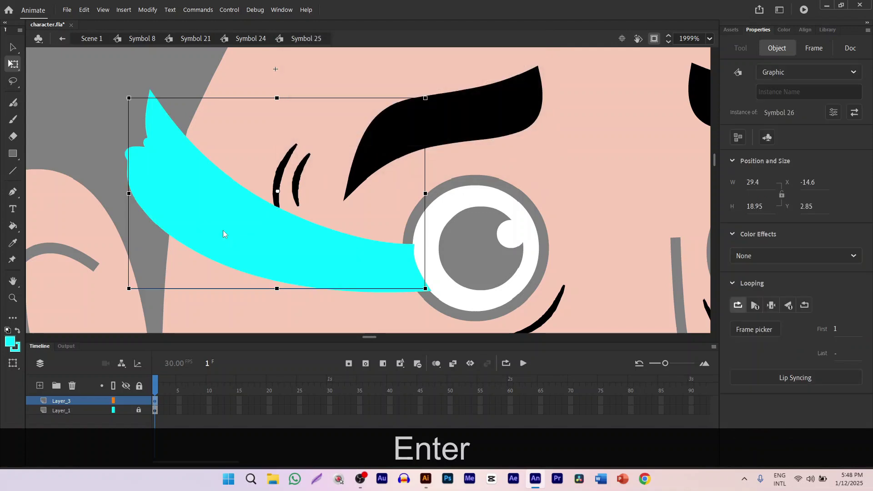
# Step: Open the tear symbol for editing and extend its layer to frame 15
pyautogui.doubleClick(259, 239)
pyautogui.click(556, 183)
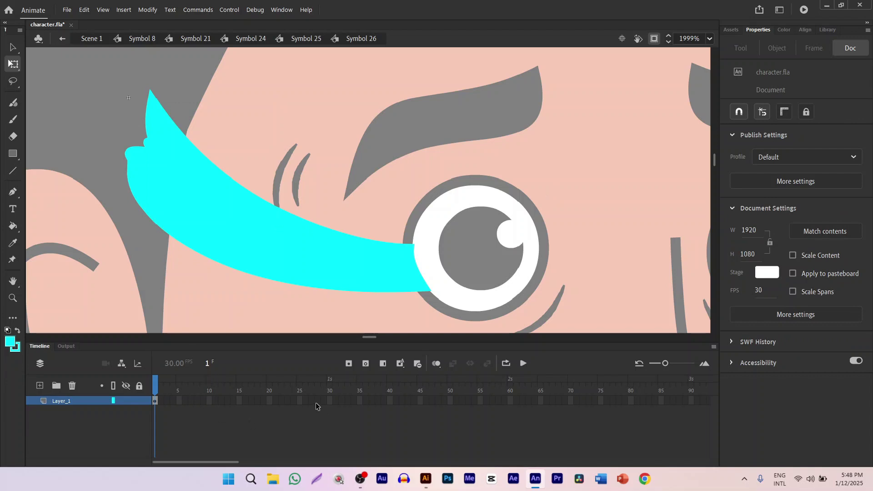
pyautogui.click(240, 401)
pyautogui.press('F5')
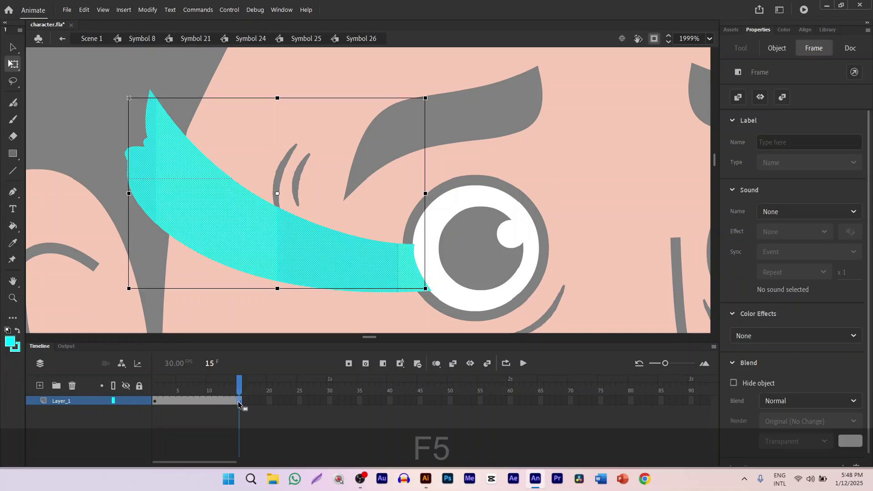
pyautogui.moveTo(170, 382); pyautogui.dragTo(179, 413)
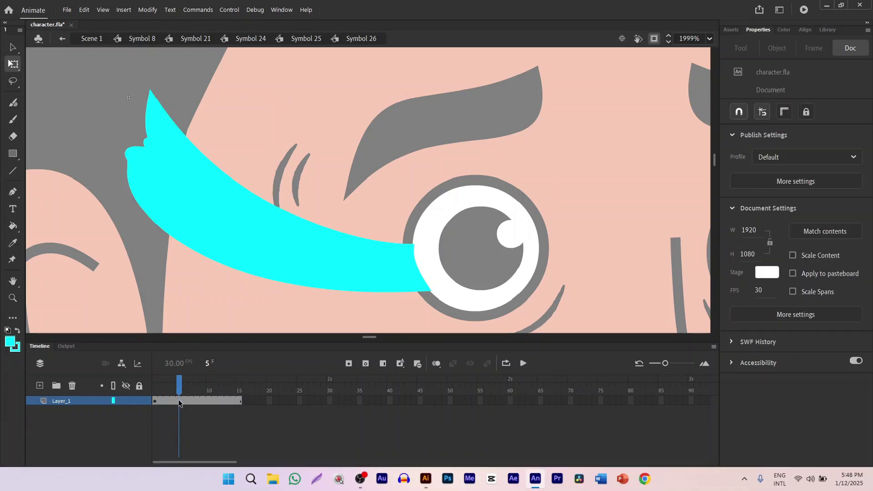
pyautogui.click(179, 401)
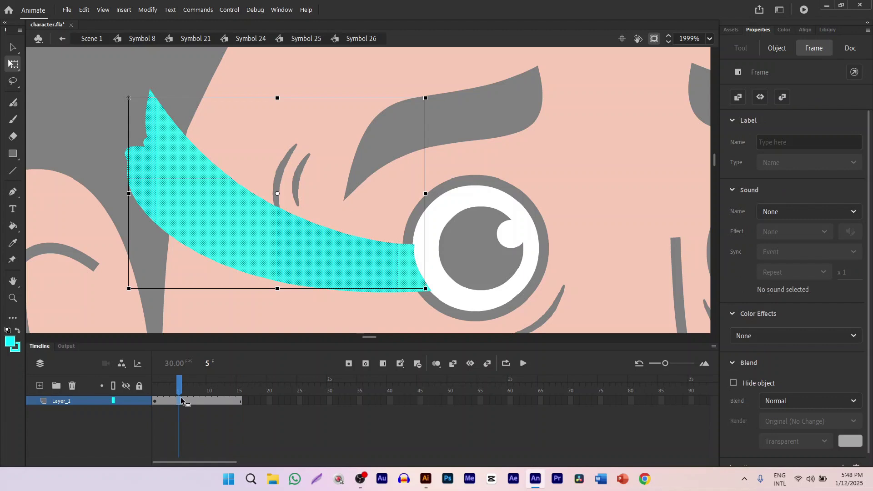
pyautogui.press('F6')
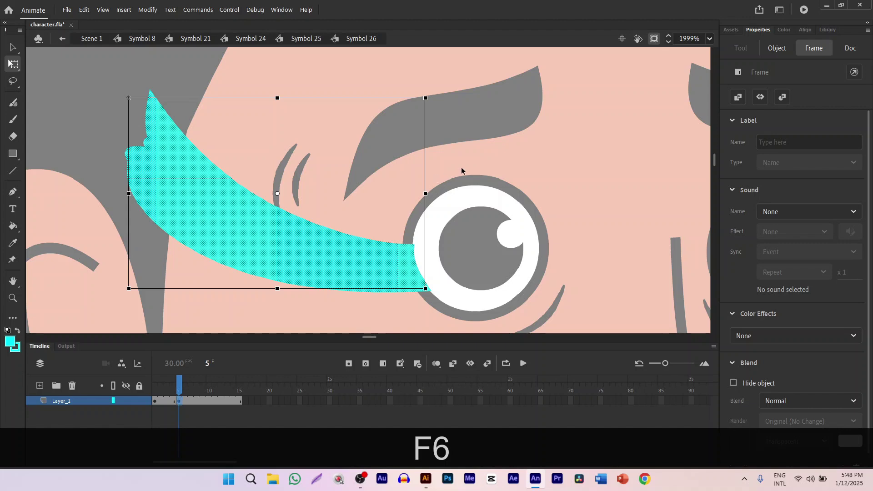
pyautogui.click(438, 154)
pyautogui.click(272, 221)
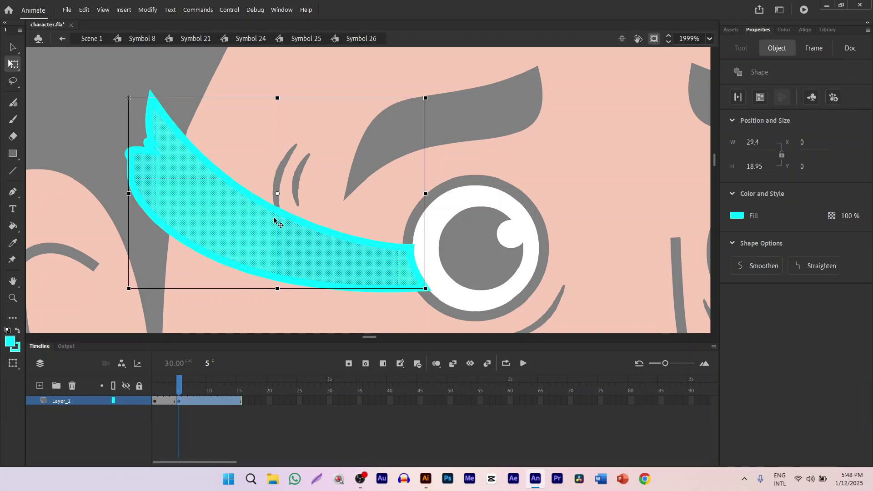
pyautogui.hotkey('ctrl', 'z')
pyautogui.hotkey('ctrl', 'z')
pyautogui.hotkey('ctrl', 'z')
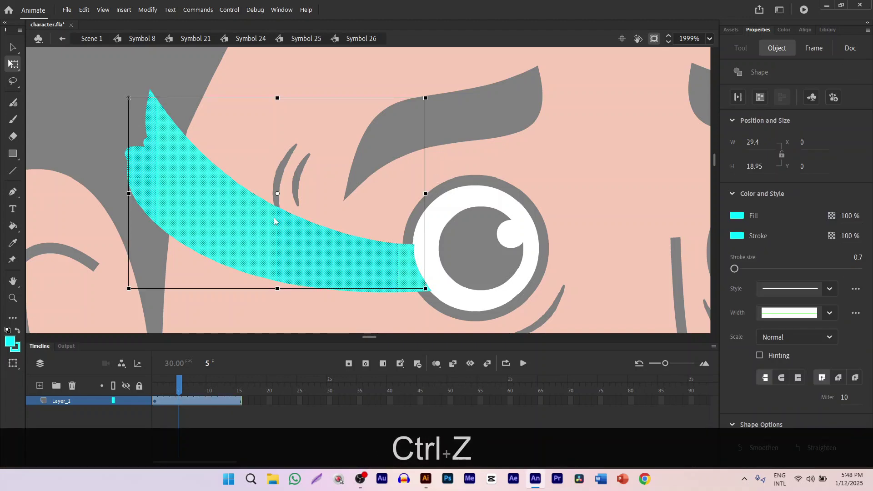
pyautogui.hotkey('ctrl', 'z')
# Step: Convert the tear stream's fill and outline into a nested graphic symbol inside the tear symbol
pyautogui.click(292, 268)
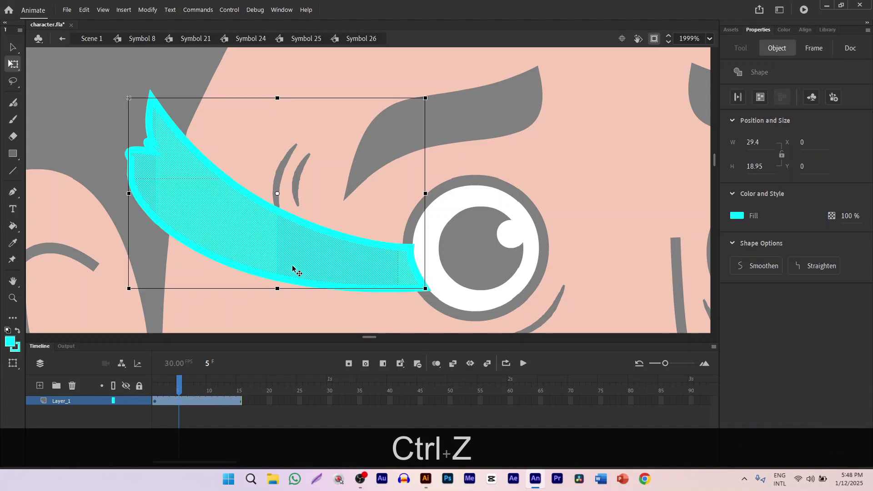
pyautogui.doubleClick(293, 269)
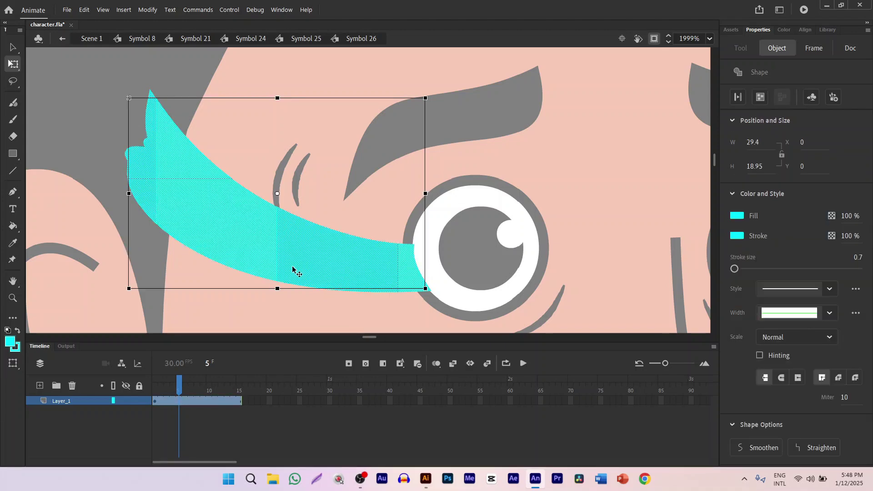
pyautogui.press('F8')
pyautogui.press('Return')
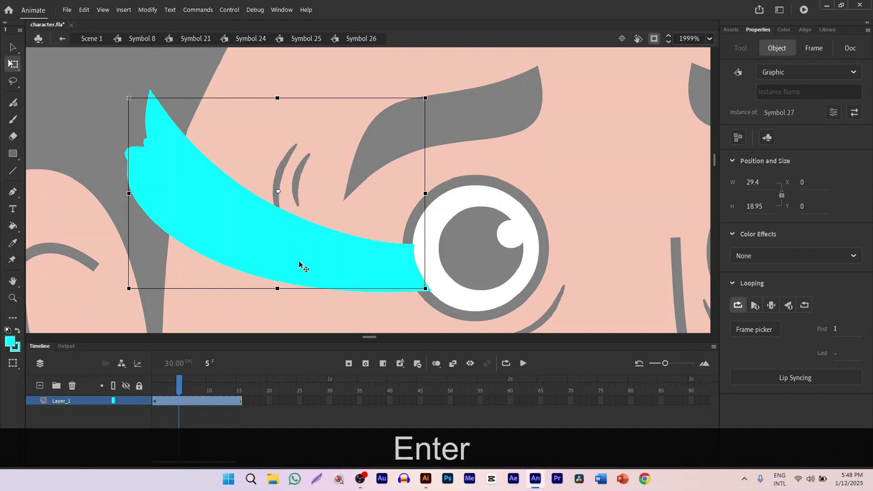
pyautogui.click(487, 158)
pyautogui.click(179, 402)
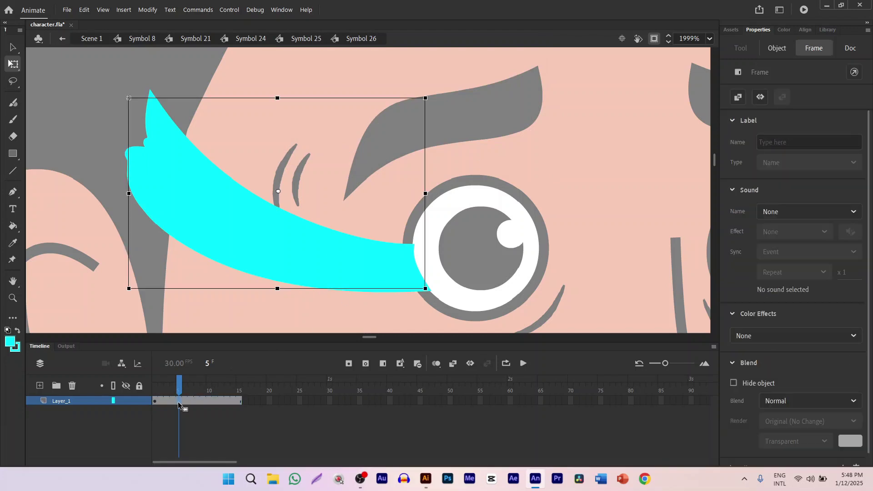
pyautogui.press('F6')
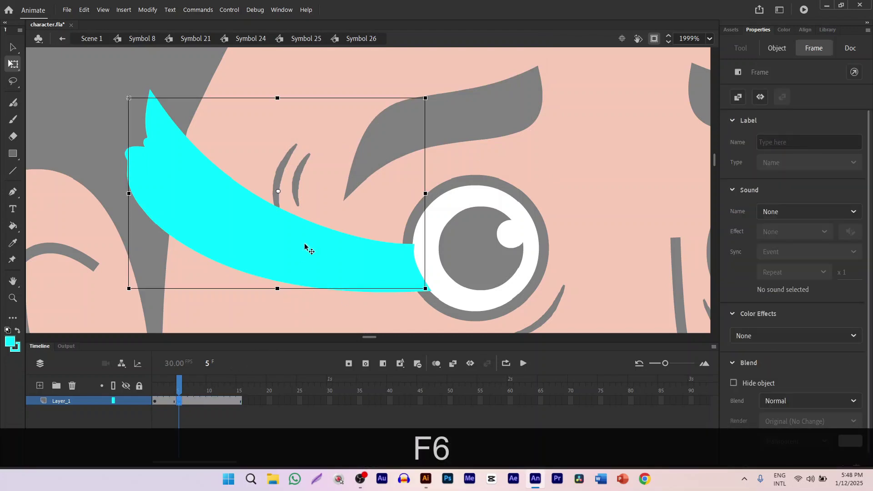
pyautogui.hotkey('ctrl', 'z')
# Step: Move the nested tear symbol's transformation point to the end of the stream that touches the eye
pyautogui.click(386, 248)
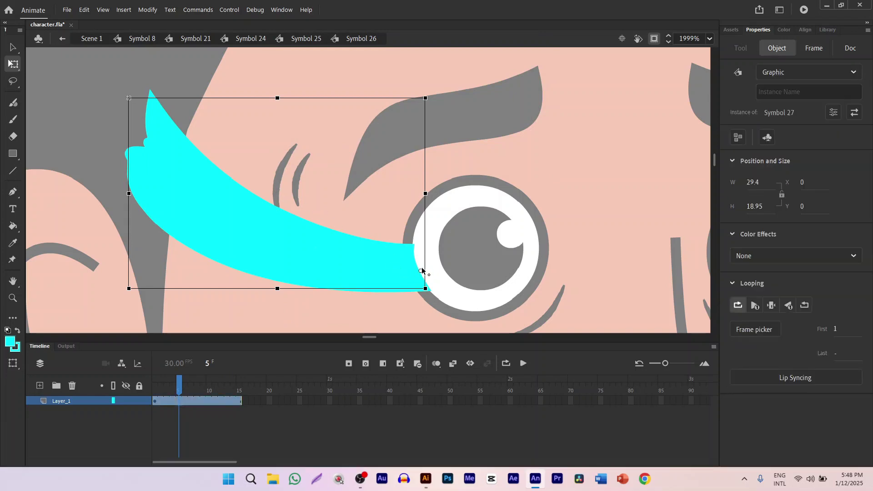
# Step: Insert a keyframe at frame 5 and skew the tear stream so its far end leans slightly away from the eye
pyautogui.moveTo(126, 95)
pyautogui.mouseDown()
pyautogui.moveTo(175, 60)
pyautogui.moveTo(117, 106)
pyautogui.mouseUp()
pyautogui.hotkey('ctrl', 'z')
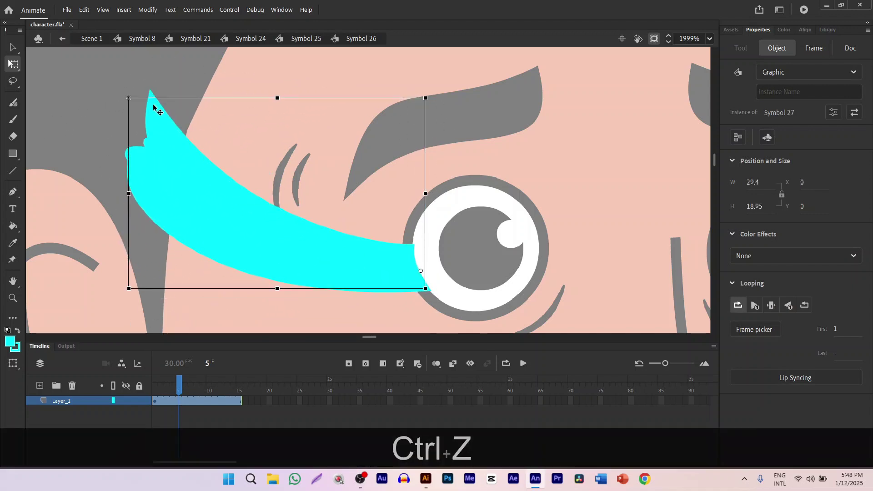
pyautogui.click(179, 401)
pyautogui.press('F6')
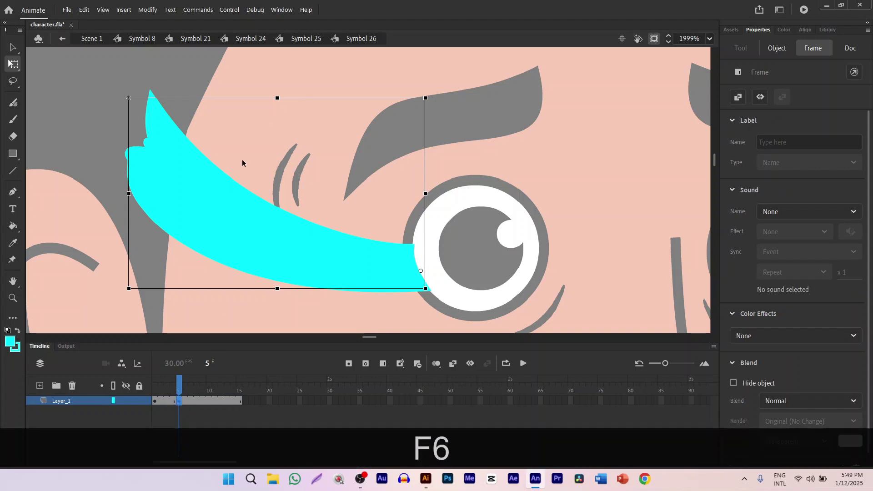
pyautogui.click(283, 164)
pyautogui.click(246, 190)
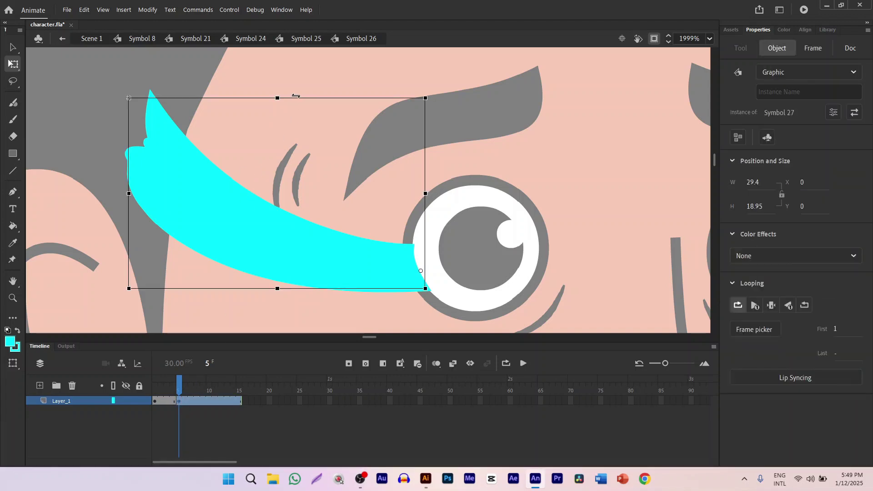
pyautogui.moveTo(296, 96); pyautogui.dragTo(275, 90)
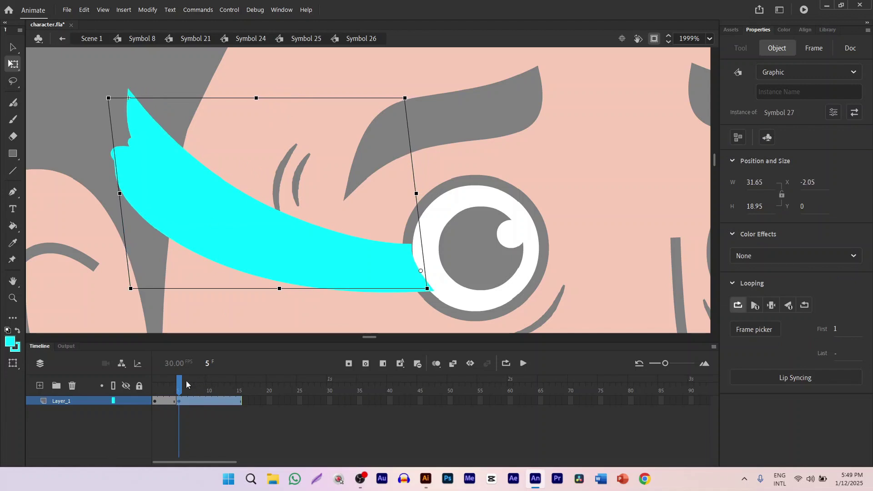
# Step: Insert a keyframe at frame 10 and skew the tear stream the opposite way, so its tip leans toward the eye
pyautogui.moveTo(186, 385); pyautogui.dragTo(209, 385)
pyautogui.click(208, 402)
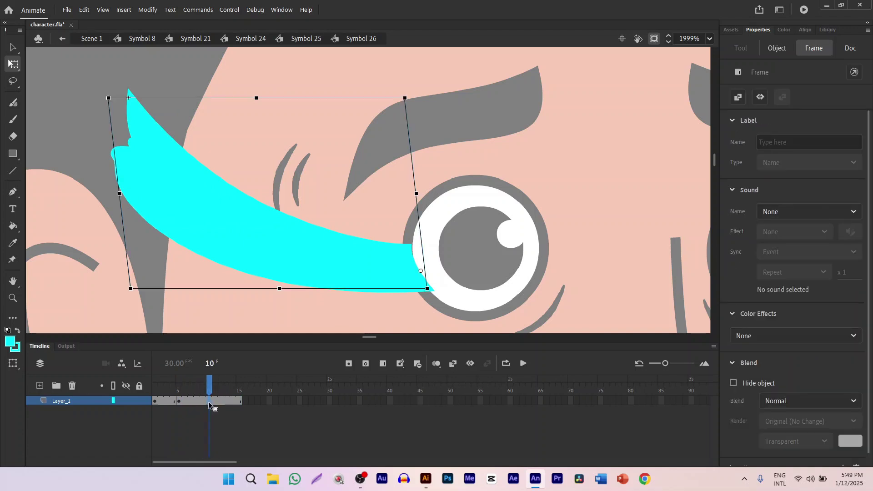
pyautogui.press('F6')
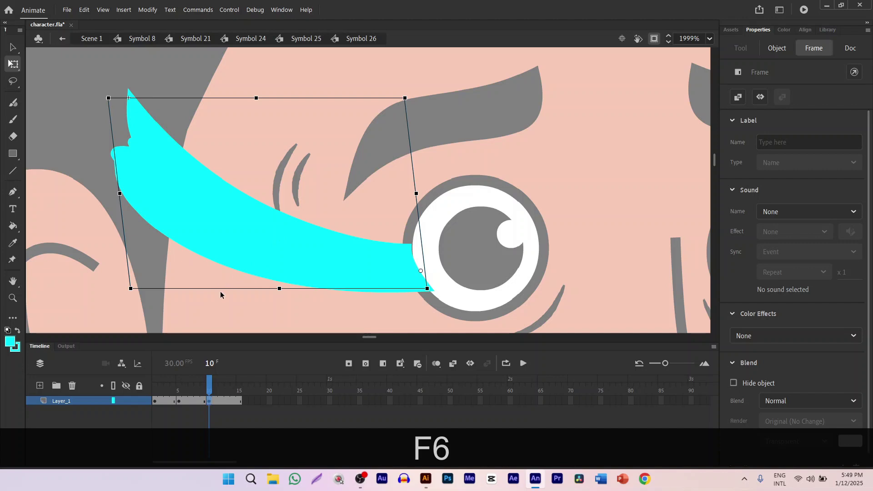
pyautogui.moveTo(222, 291)
pyautogui.mouseDown()
pyautogui.moveTo(211, 291)
pyautogui.moveTo(220, 292)
pyautogui.mouseUp()
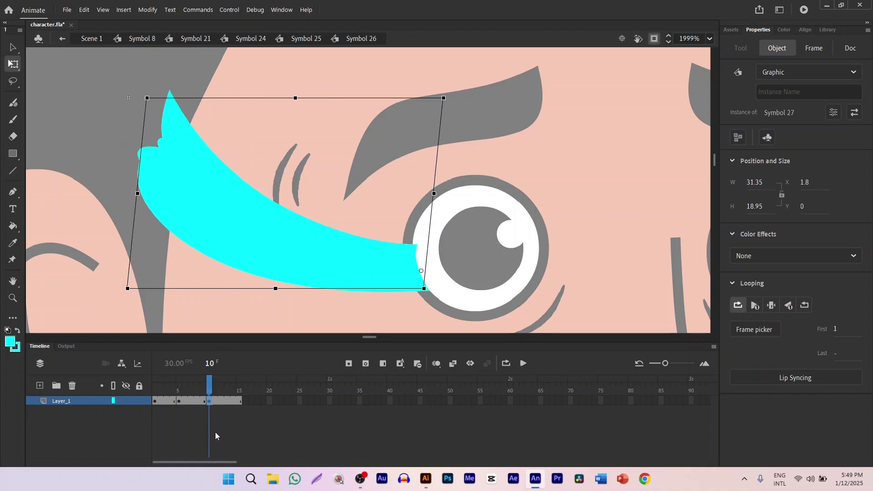
# Step: Insert a keyframe at frame 15 and stretch the tear stream's far end outward to a width of about 34.8
pyautogui.moveTo(210, 387); pyautogui.dragTo(237, 409)
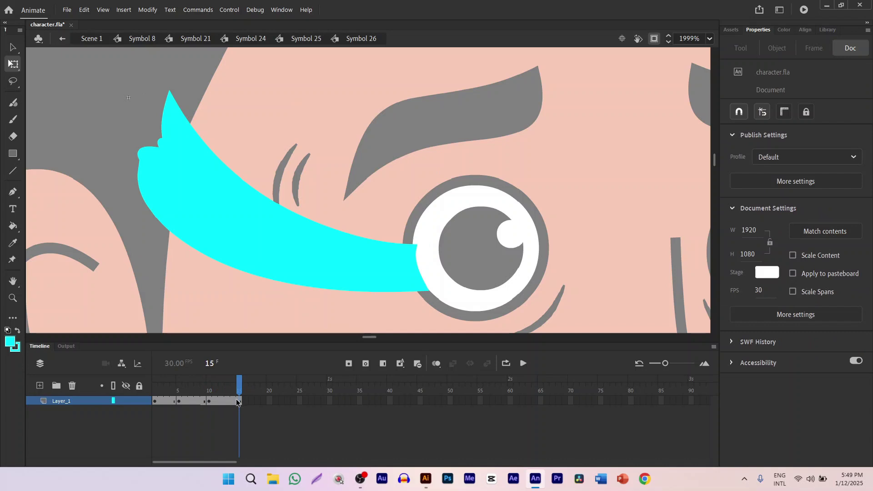
pyautogui.click(237, 401)
pyautogui.press('F6')
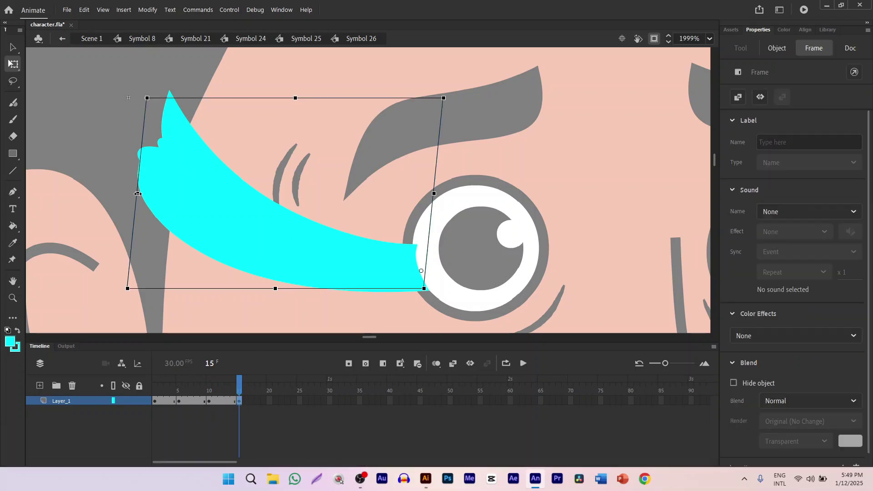
pyautogui.moveTo(139, 194); pyautogui.dragTo(107, 183)
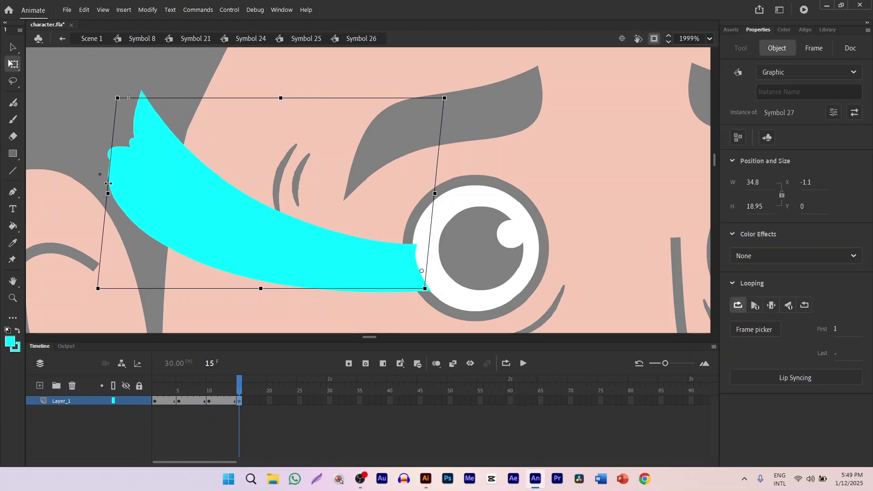
# Step: Turn on looping for frames 1 to 15 and preview the tear animation
pyautogui.moveTo(233, 394); pyautogui.dragTo(39, 386)
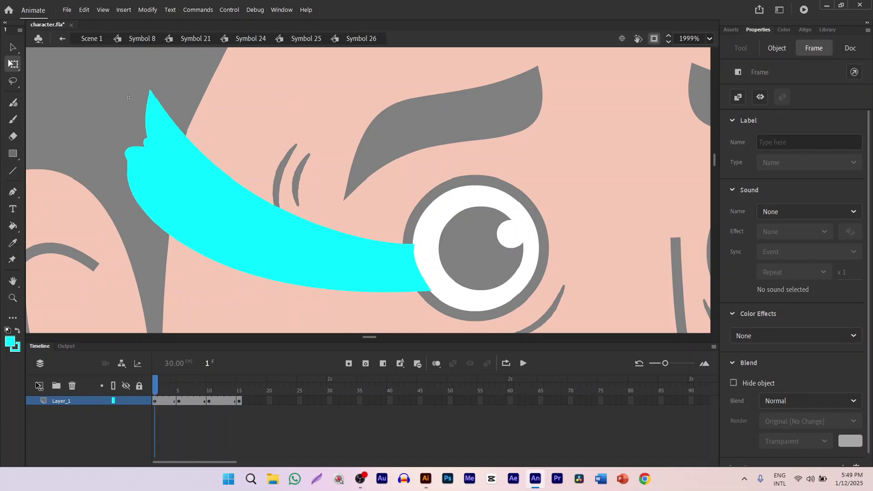
pyautogui.click(502, 364)
pyautogui.moveTo(171, 378); pyautogui.dragTo(240, 379)
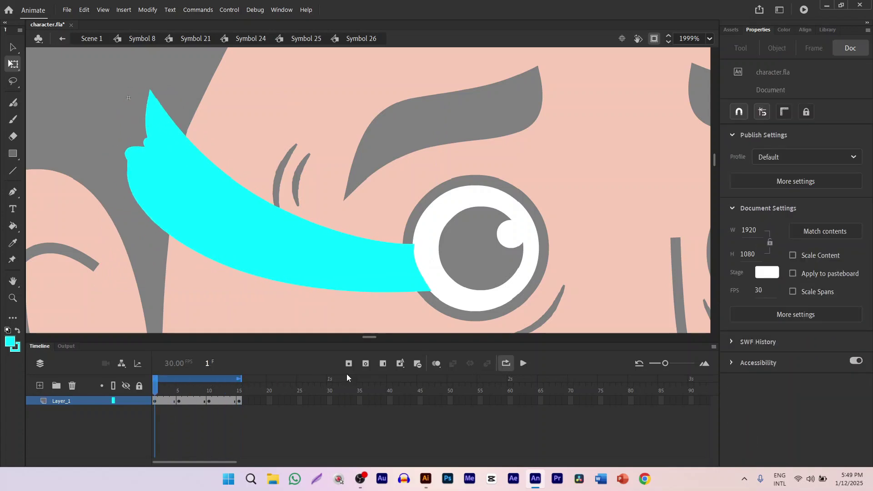
pyautogui.click(524, 364)
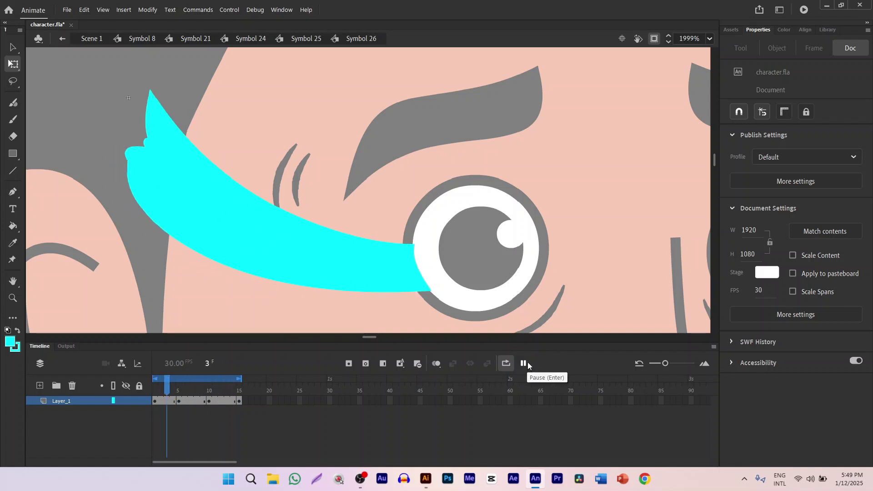
pyautogui.click(524, 363)
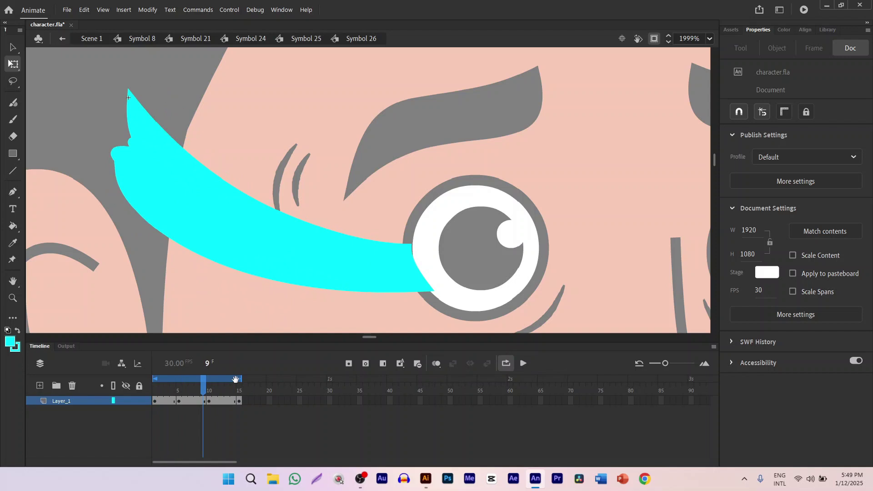
# Step: Remove frames so the tear keyframes fall on frames 1, 4, 7 and 10, and preview the loop
pyautogui.click(507, 364)
pyautogui.moveTo(197, 383)
pyautogui.mouseDown()
pyautogui.moveTo(185, 387)
pyautogui.moveTo(212, 387)
pyautogui.moveTo(171, 386)
pyautogui.moveTo(210, 384)
pyautogui.mouseUp()
pyautogui.press('shift')
pyautogui.hotkey('shift', 'F5')
pyautogui.hotkey('shift', 'F5')
pyautogui.hotkey('shift', 'F5')
pyautogui.click(503, 366)
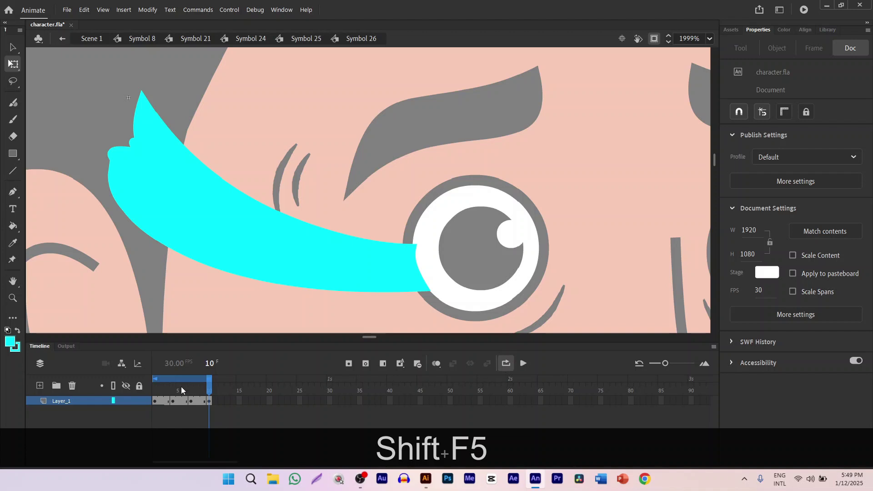
pyautogui.click(523, 364)
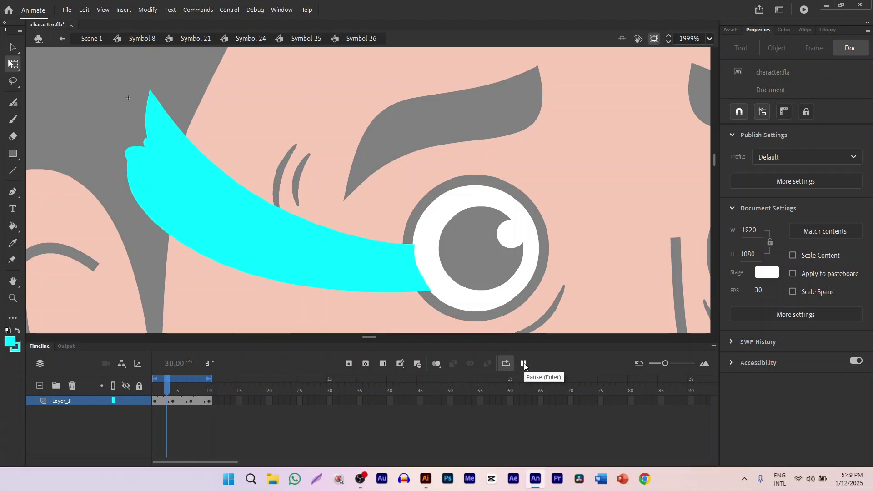
pyautogui.click(524, 364)
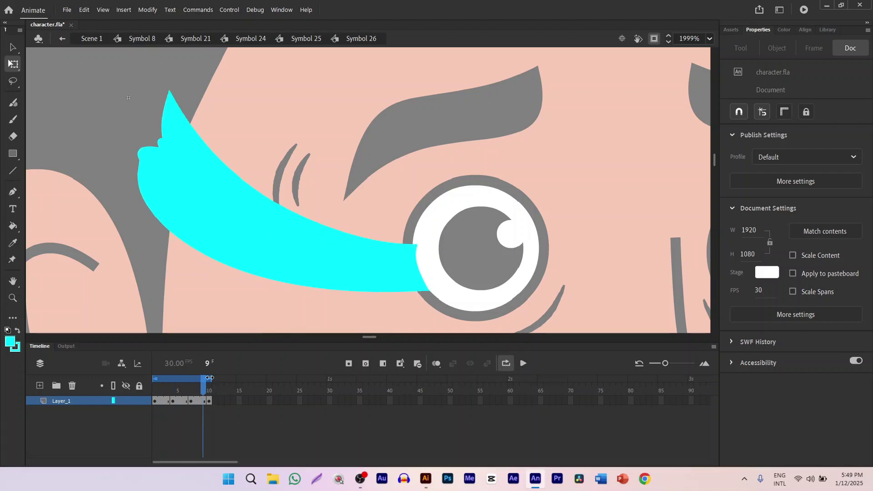
# Step: Add frames so the keyframes fall on frames 1, 6, 11 and 16, and preview the loop over that whole range
pyautogui.moveTo(161, 384); pyautogui.dragTo(241, 387)
pyautogui.press('F5')
pyautogui.press('F5')
pyautogui.press('F5')
pyautogui.press('F5')
pyautogui.press('F5')
pyautogui.press('F5')
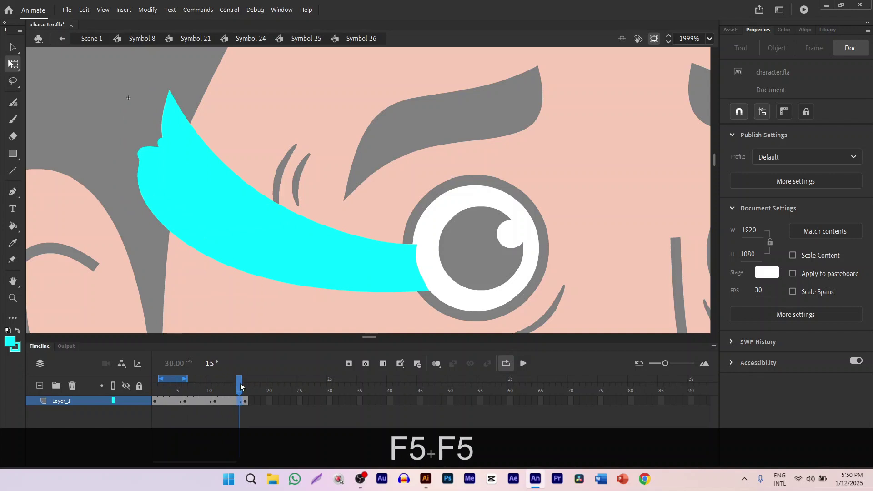
pyautogui.click(155, 387)
pyautogui.moveTo(186, 378); pyautogui.dragTo(320, 383)
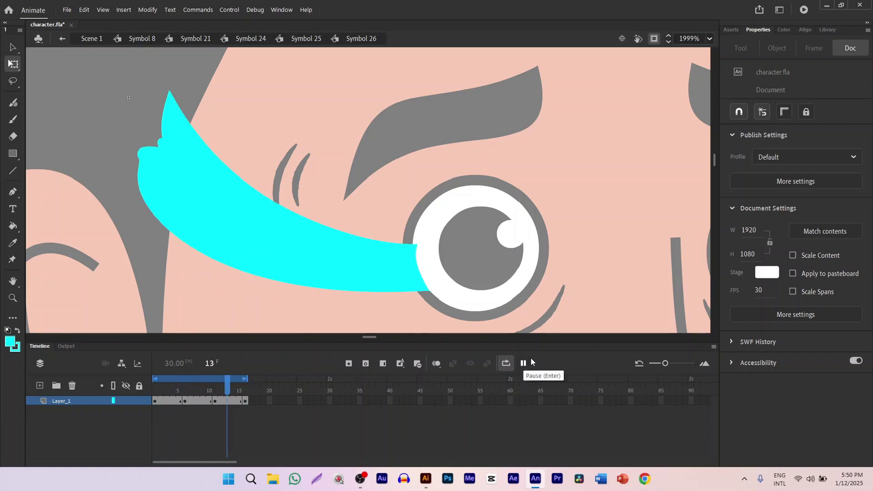
pyautogui.click(523, 363)
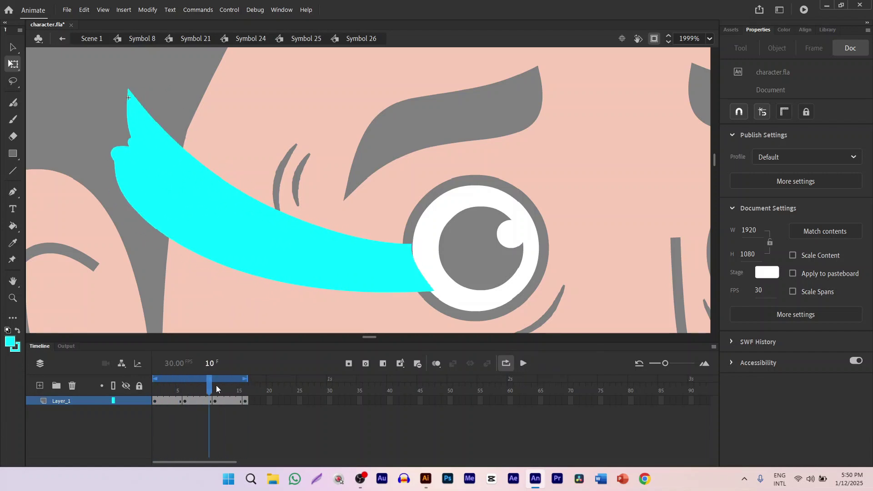
# Step: Reduce the tear stream's outward skew at the frame 6 keyframe
pyautogui.moveTo(216, 386); pyautogui.dragTo(186, 387)
pyautogui.click(184, 189)
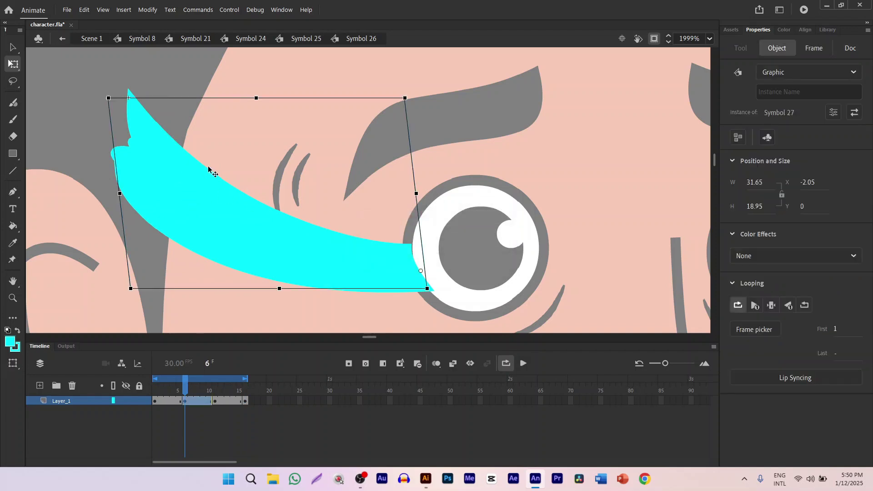
pyautogui.moveTo(145, 96); pyautogui.dragTo(162, 96)
# Step: Skew the tear stream at the frame 11 keyframe so it leans slightly away from the eye
pyautogui.moveTo(185, 386); pyautogui.dragTo(215, 390)
pyautogui.click(226, 209)
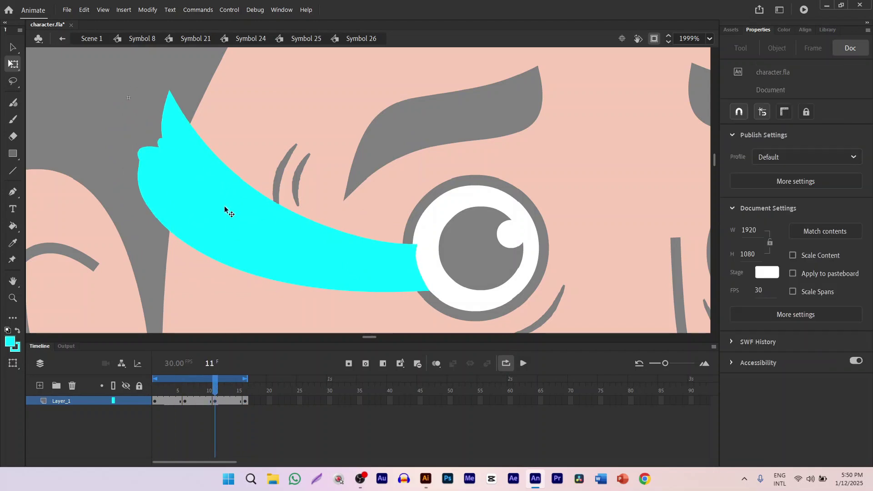
pyautogui.moveTo(171, 289); pyautogui.dragTo(174, 290)
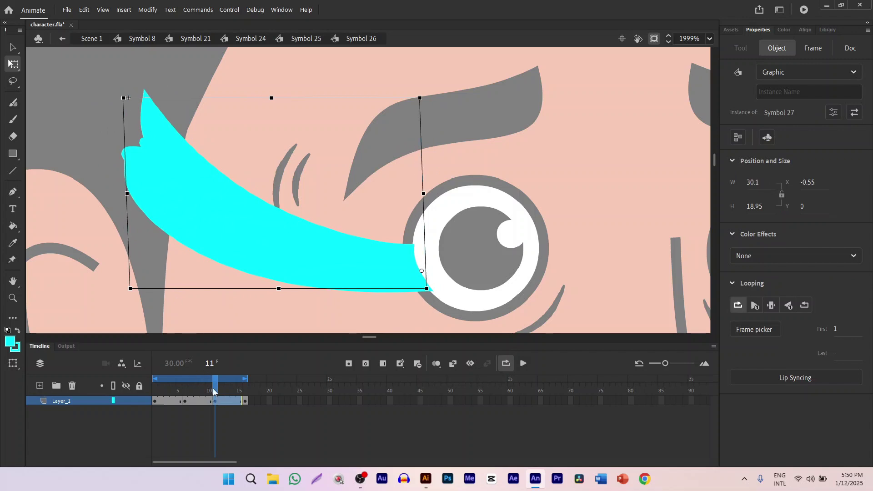
pyautogui.moveTo(213, 389); pyautogui.dragTo(217, 390)
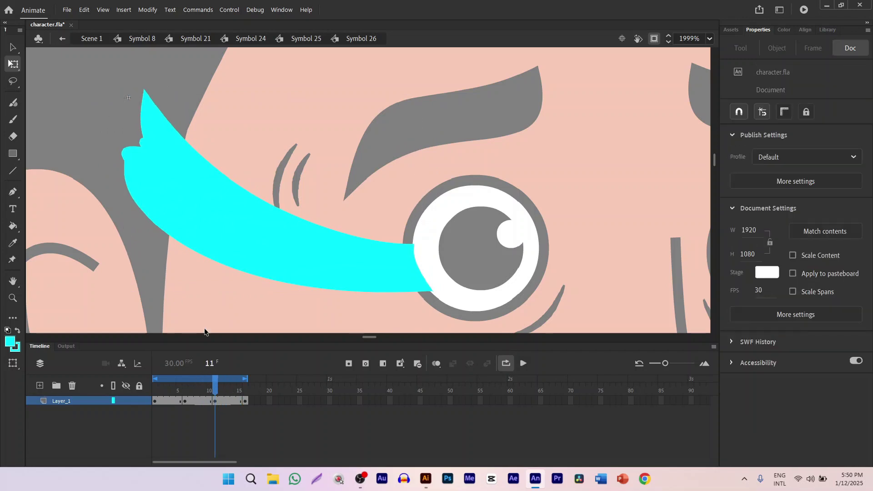
pyautogui.click(208, 256)
pyautogui.moveTo(200, 290); pyautogui.dragTo(201, 291)
# Step: Narrow and flatten the tear stream at frame 16 to about 32.9 by 16.3, and preview the loop
pyautogui.moveTo(216, 385); pyautogui.dragTo(264, 390)
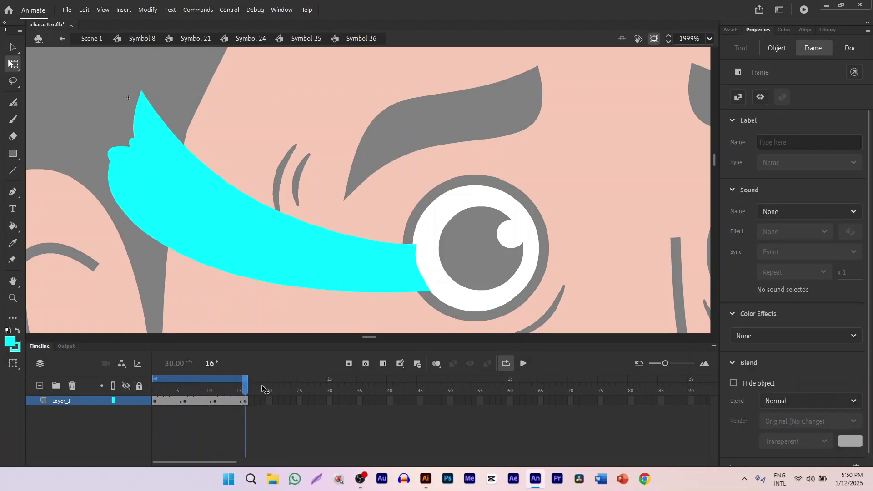
pyautogui.click(201, 253)
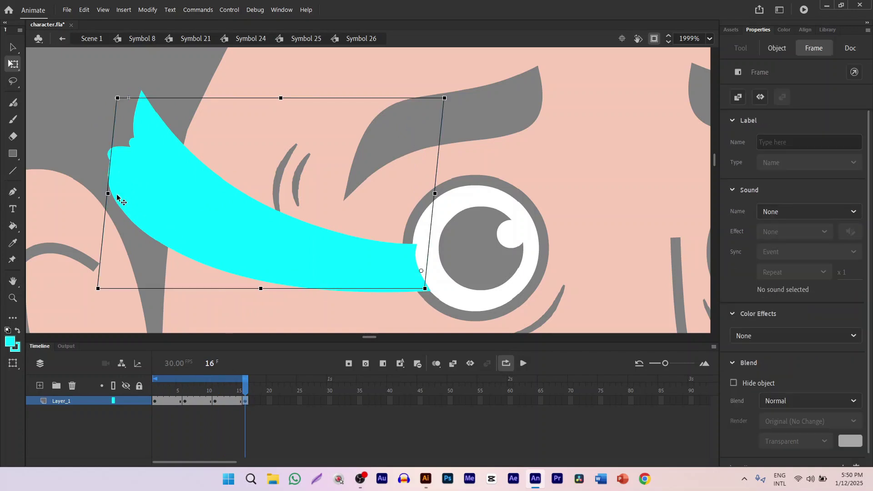
pyautogui.moveTo(108, 193); pyautogui.dragTo(121, 194)
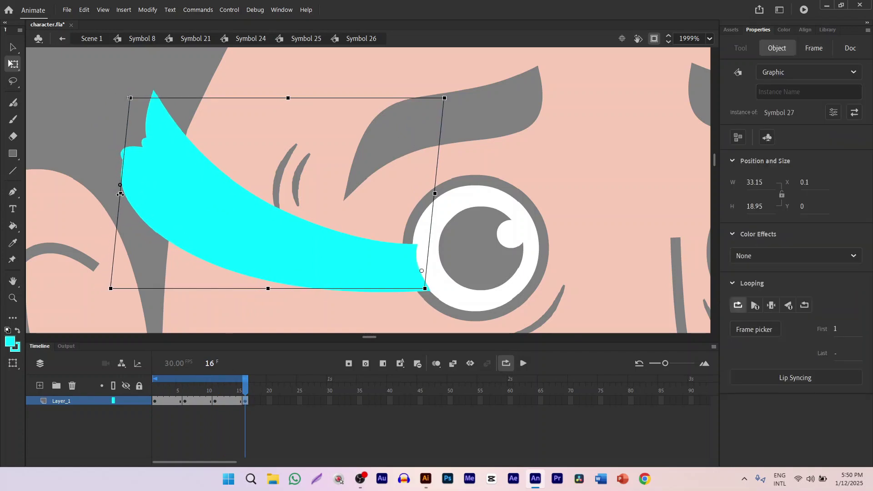
pyautogui.moveTo(267, 289); pyautogui.dragTo(268, 286)
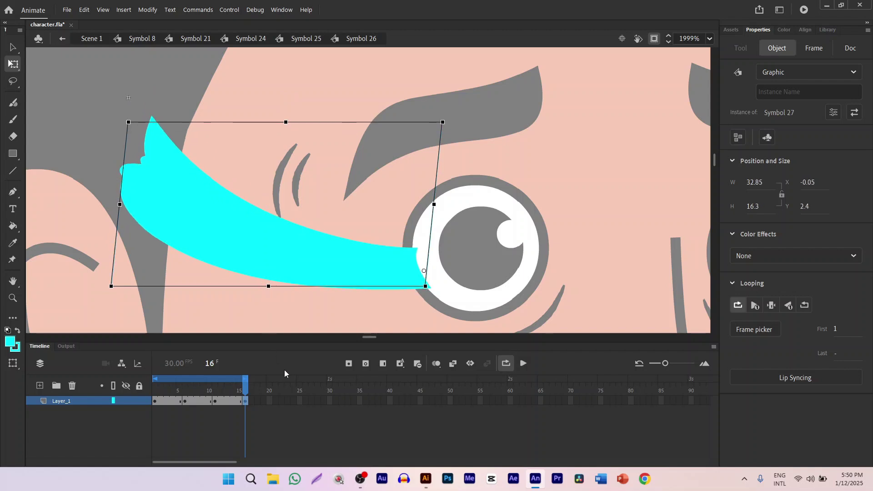
pyautogui.moveTo(233, 392); pyautogui.dragTo(155, 391)
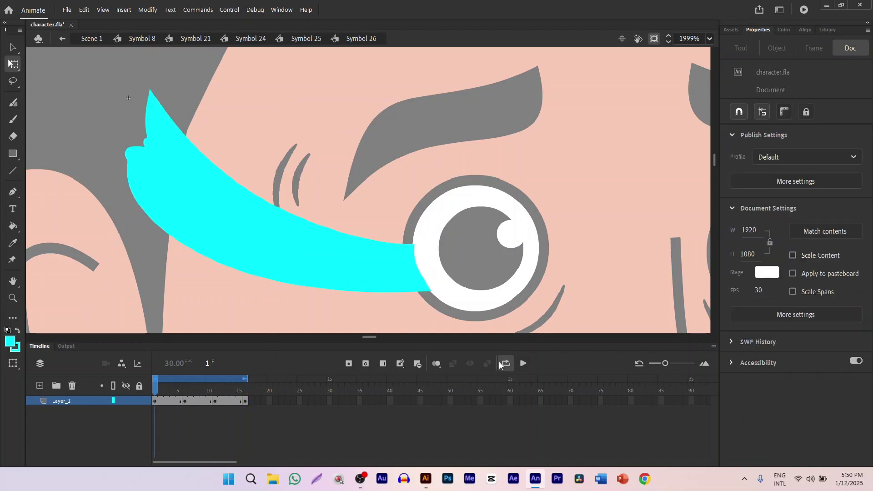
pyautogui.click(523, 363)
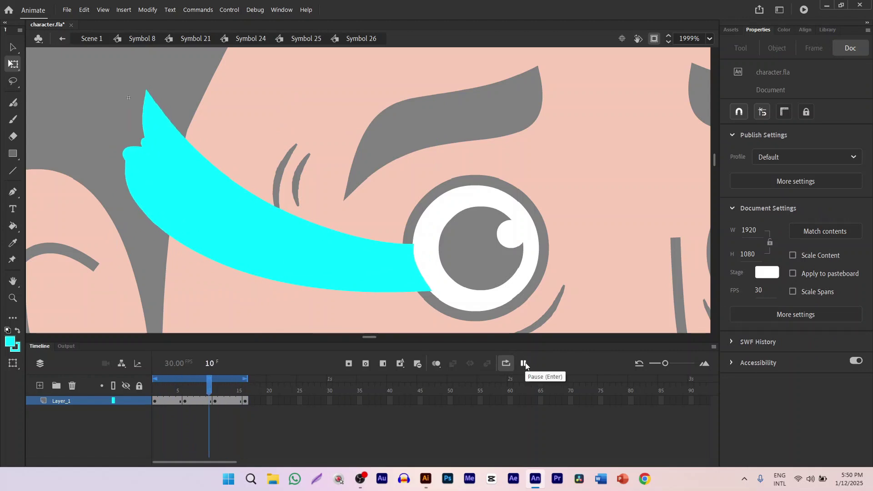
# Step: Make the frame 16 tear stream taller and skew it slightly outward, to about 31.6 by 18, and preview the loop
pyautogui.click(244, 400)
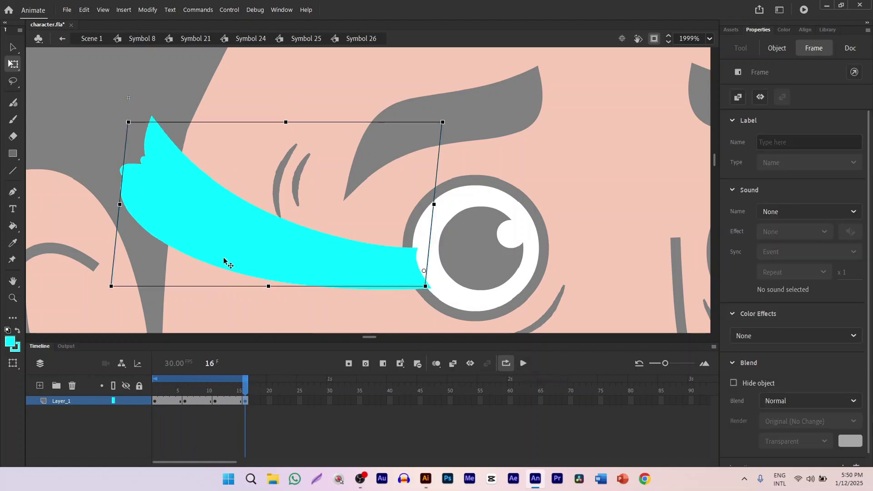
pyautogui.click(226, 259)
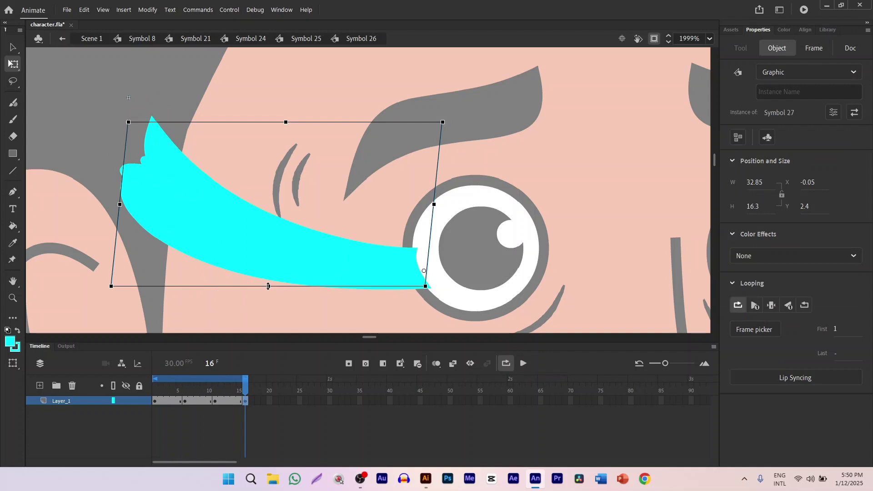
pyautogui.moveTo(268, 284); pyautogui.dragTo(269, 289)
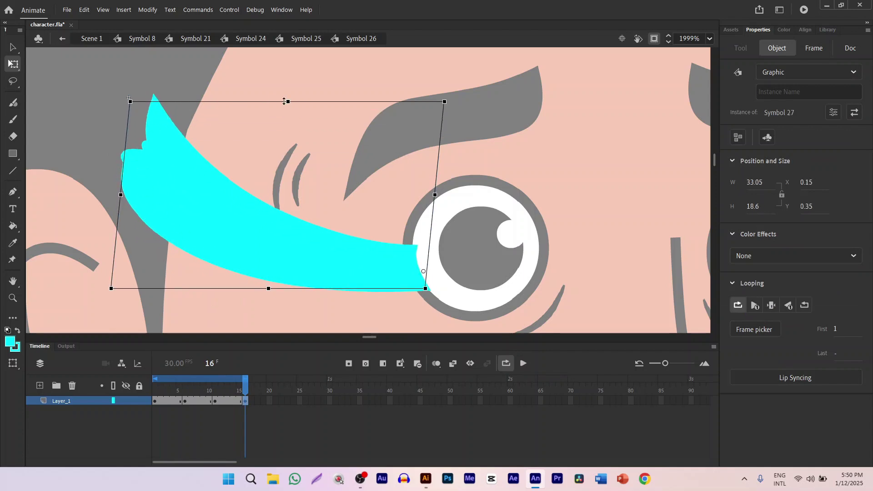
pyautogui.moveTo(285, 101); pyautogui.dragTo(261, 103)
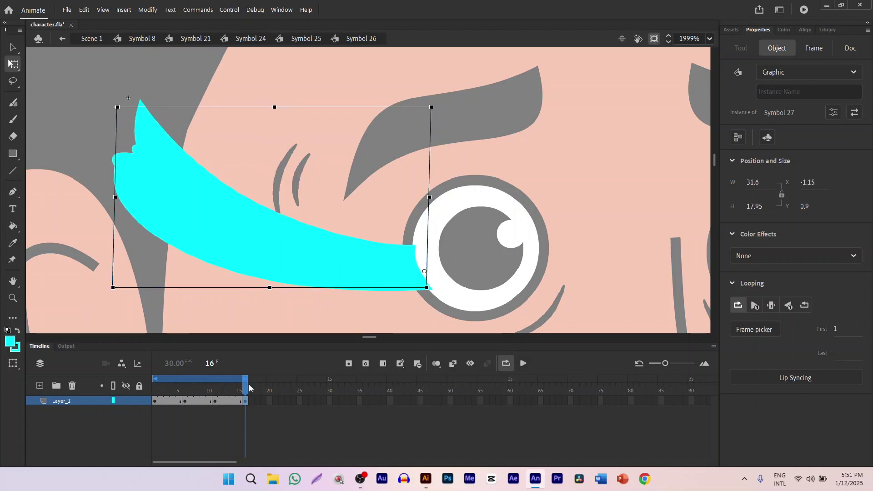
pyautogui.click(524, 364)
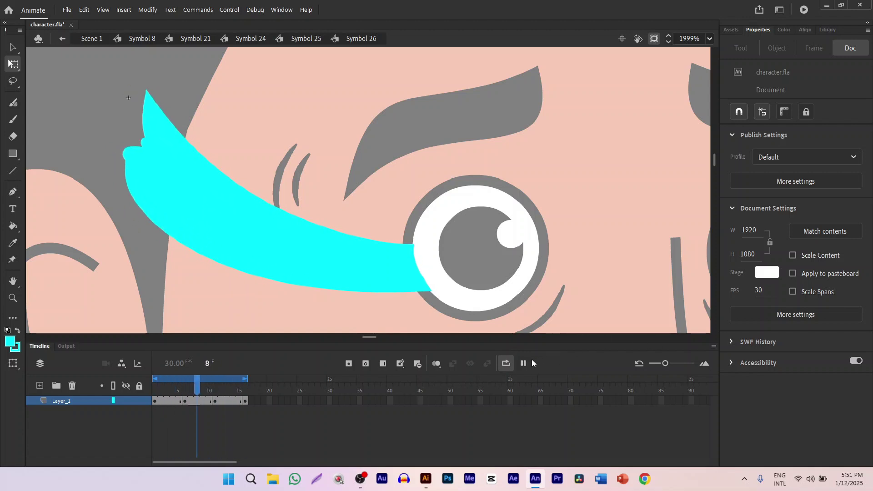
pyautogui.click(532, 362)
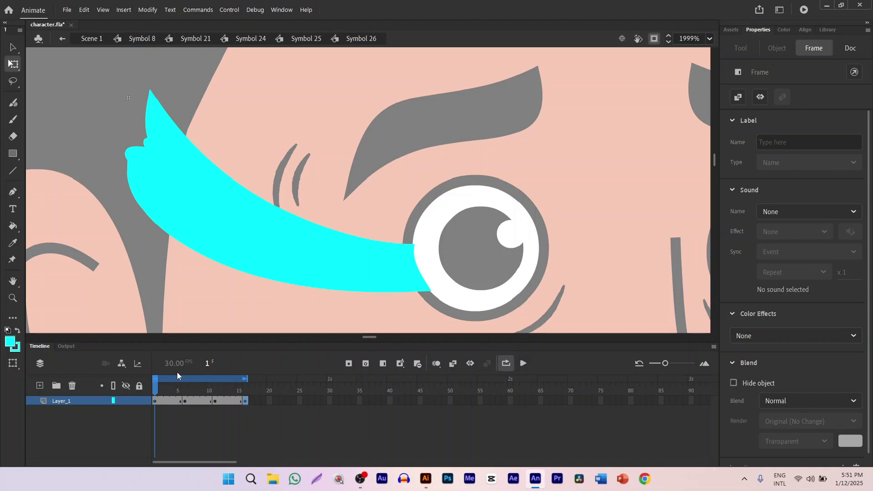
pyautogui.click(156, 400)
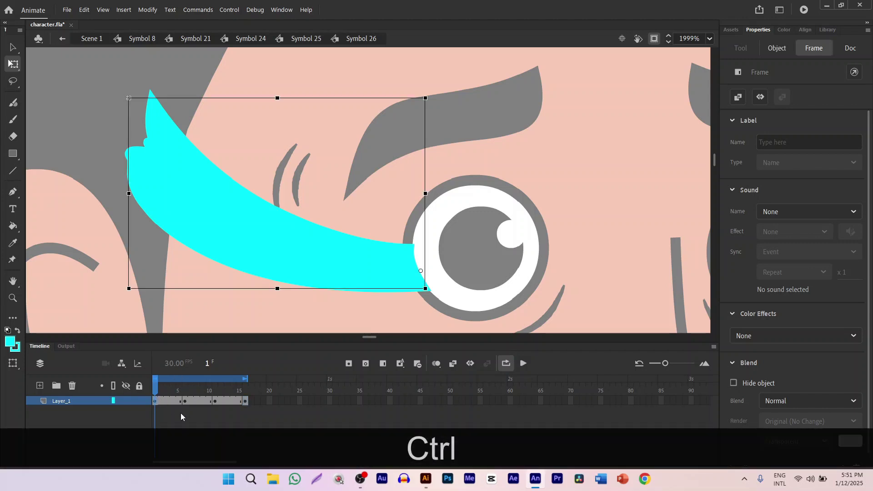
pyautogui.hotkey('ctrl', 'c')
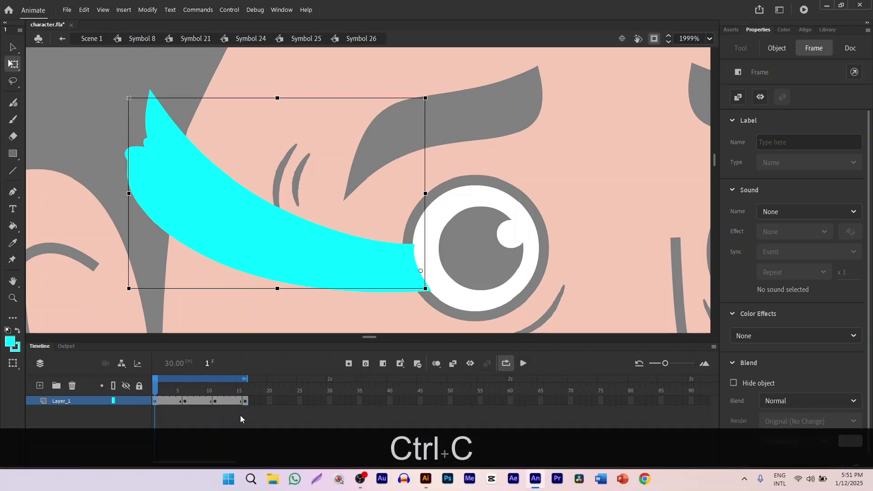
pyautogui.click(281, 401)
pyautogui.press('F6')
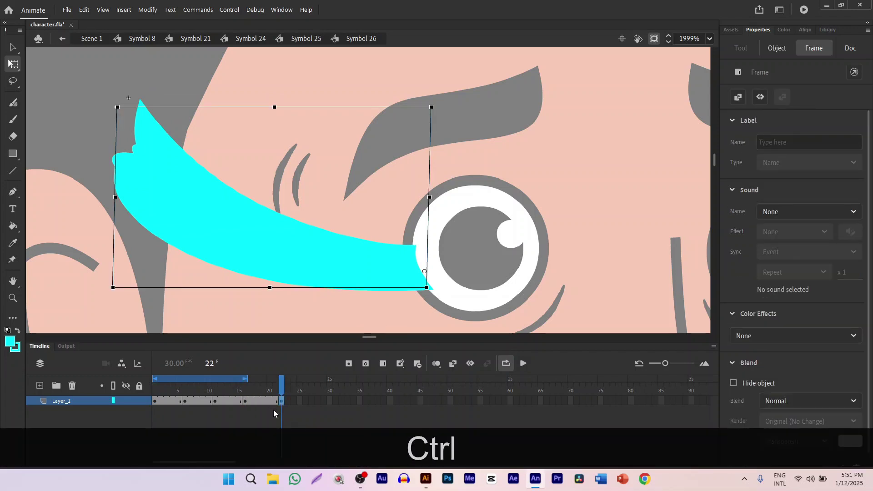
pyautogui.hotkey('ctrl', 'v')
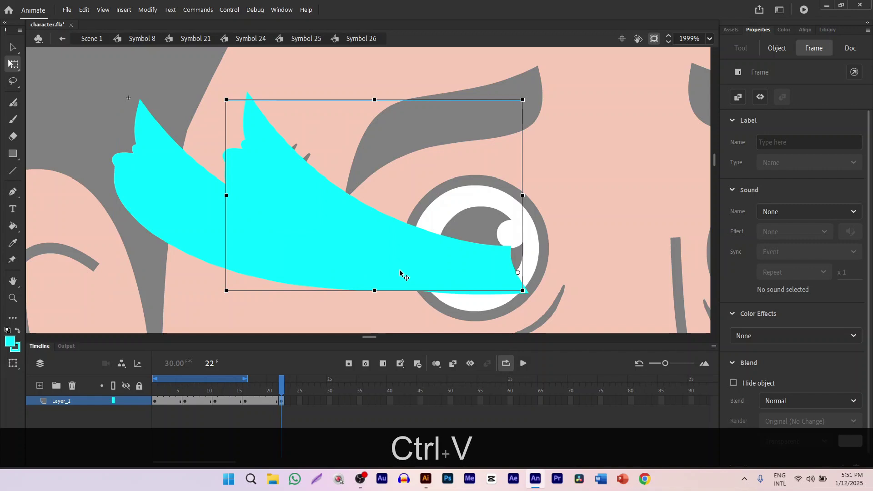
pyautogui.press('Delete')
pyautogui.click(288, 411)
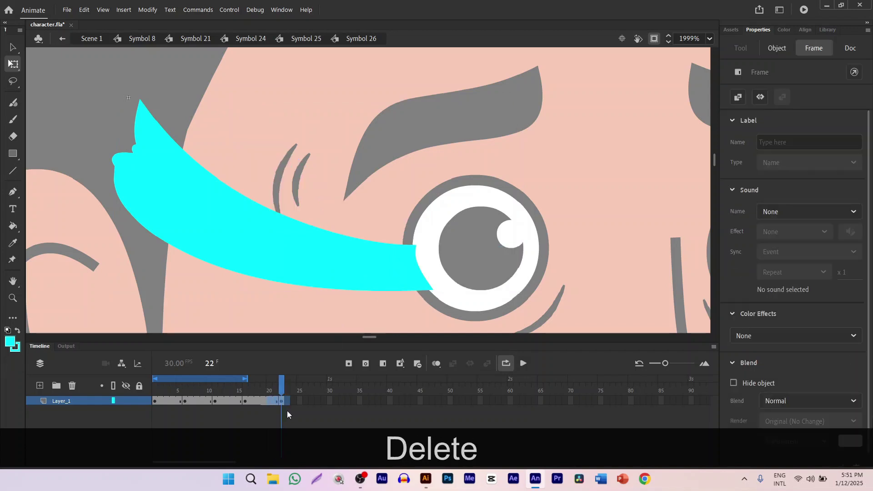
pyautogui.keyDown('shift'); pyautogui.click(295, 408); pyautogui.keyUp('shift')
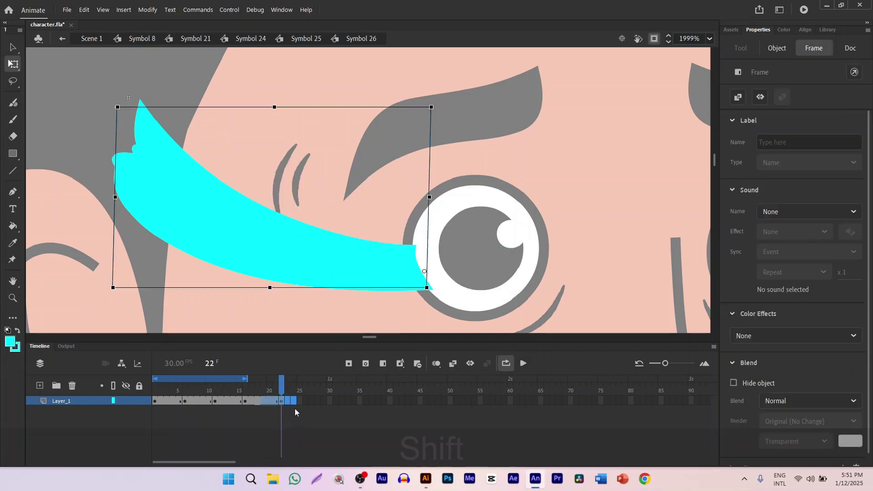
pyautogui.hotkey('shift', 'F5')
# Step: Duplicate the tear stream's frame 1 keyframe onto frame 18 and preview the loop
pyautogui.click(259, 403)
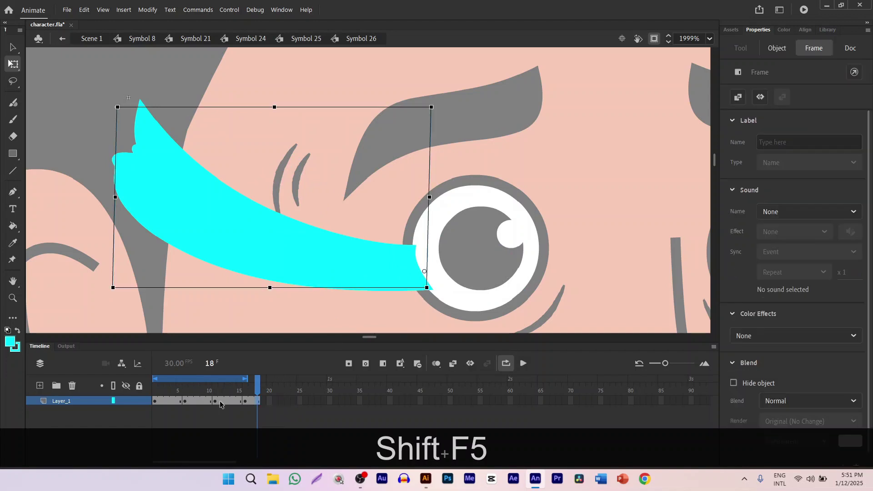
pyautogui.click(154, 401)
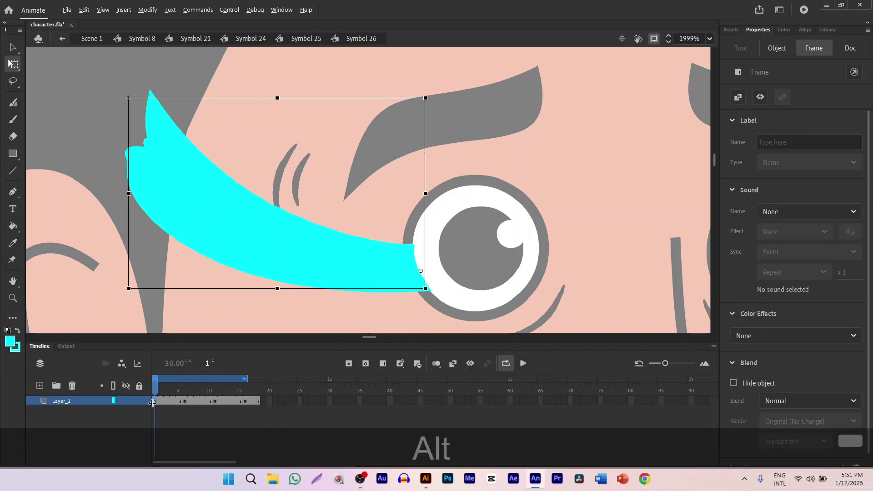
pyautogui.moveTo(155, 400); pyautogui.dragTo(263, 387)
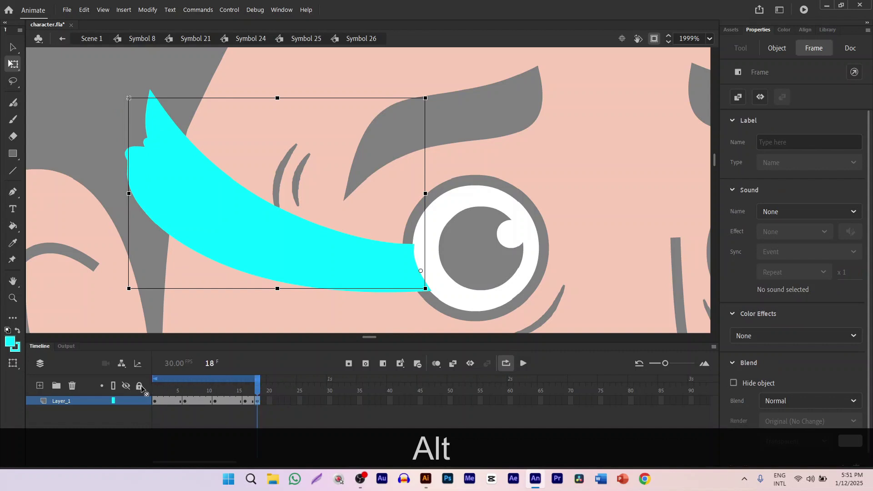
pyautogui.click(523, 363)
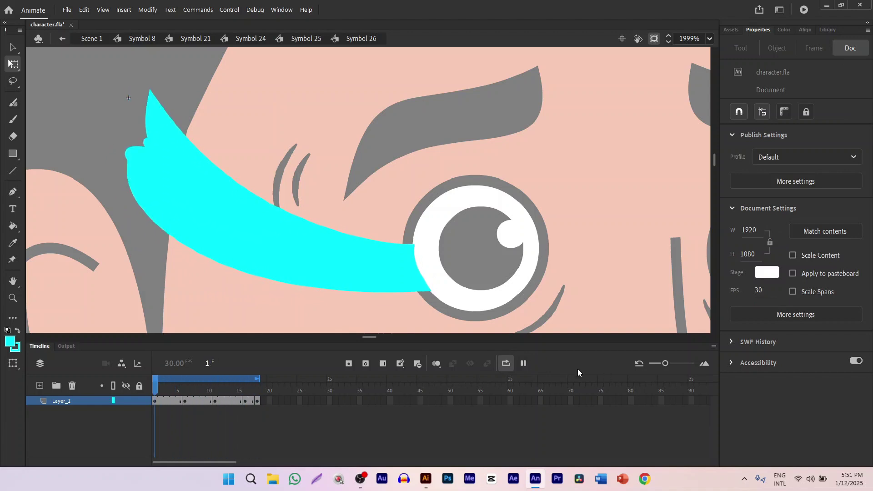
pyautogui.click(525, 364)
# Step: Insert two frames before the tear stream's last keyframe so it falls on frame 20, and preview the loop
pyautogui.moveTo(257, 387); pyautogui.dragTo(251, 385)
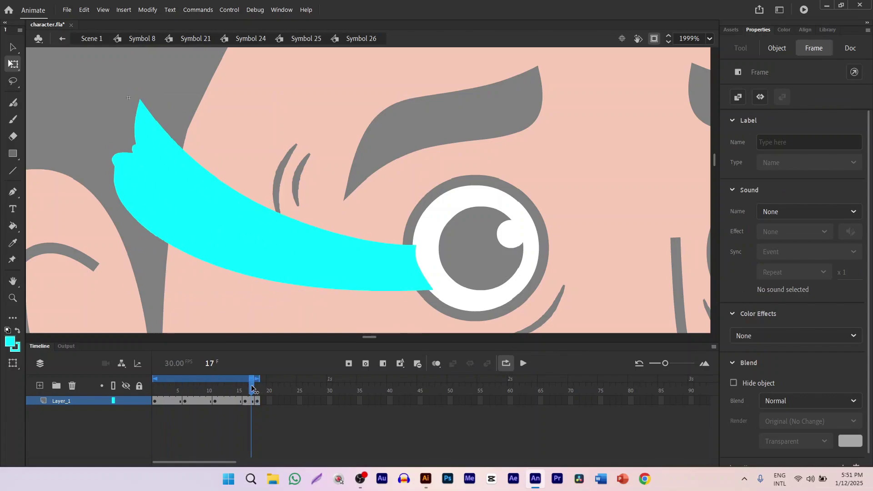
pyautogui.press('F1')
pyautogui.press('F1')
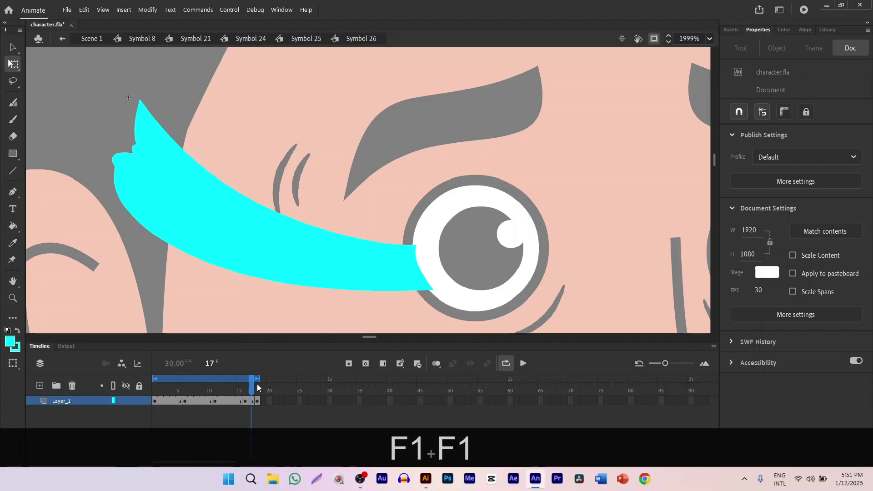
pyautogui.press('F5')
pyautogui.press('F5')
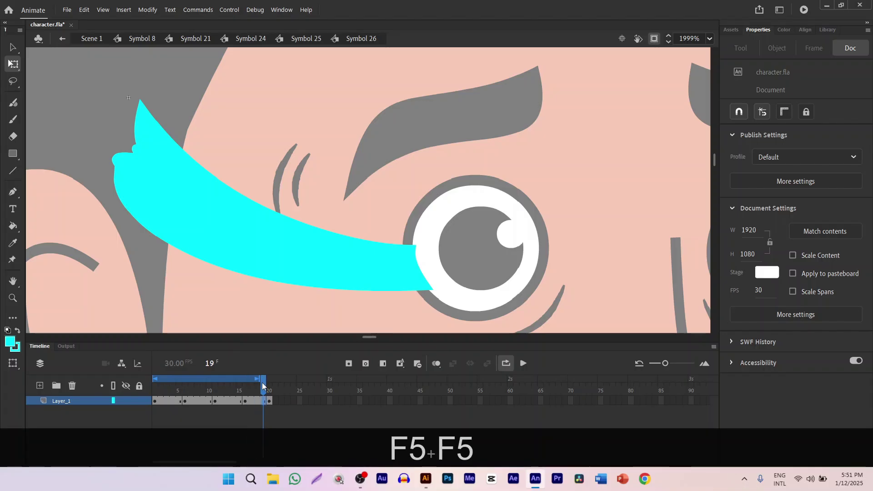
pyautogui.click(523, 363)
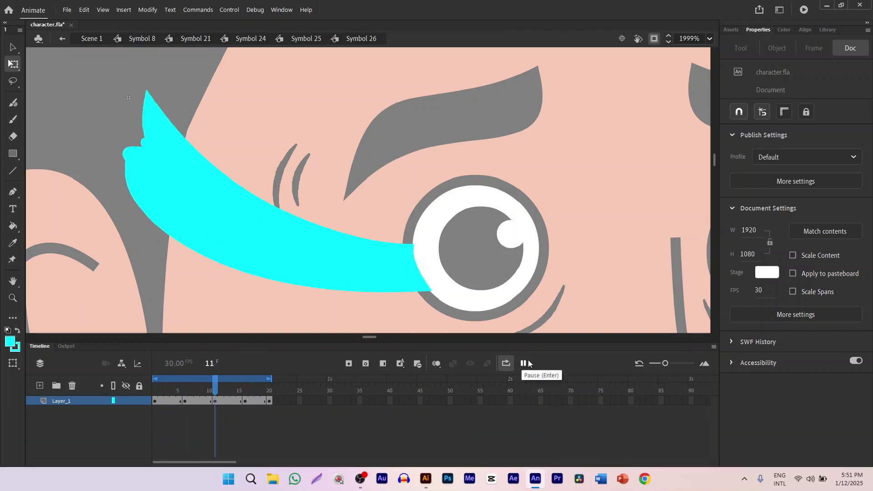
pyautogui.click(525, 364)
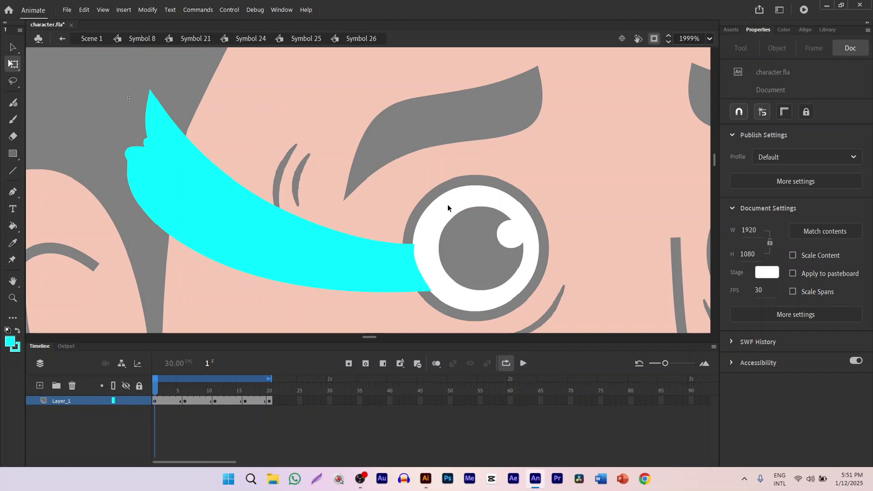
# Step: Add a new layer above the tear stream's layer and draw a small cyan circle on it, just above the stream
pyautogui.moveTo(158, 387); pyautogui.dragTo(215, 391)
pyautogui.click(40, 385)
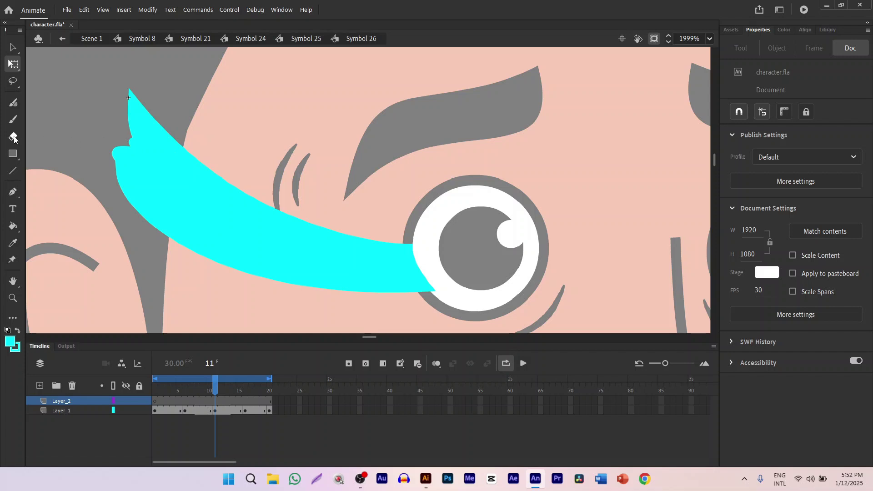
pyautogui.click(15, 156)
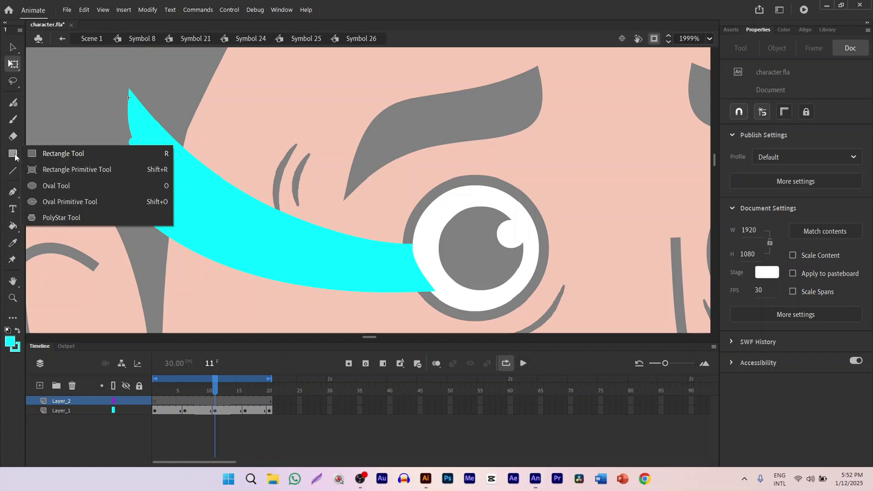
pyautogui.click(34, 186)
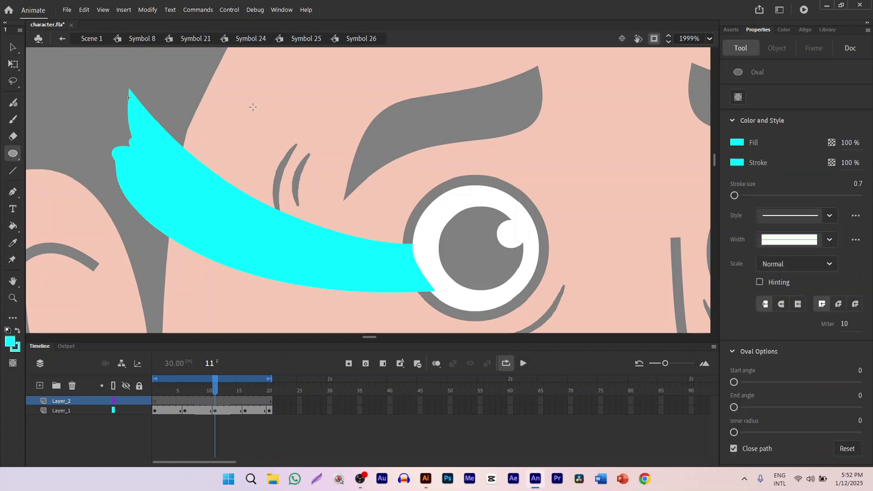
pyautogui.moveTo(212, 113); pyautogui.dragTo(233, 134)
# Step: Pull the small circle into a teardrop about 1.5 by 2.8 and convert it to a graphic symbol
pyautogui.click(10, 64)
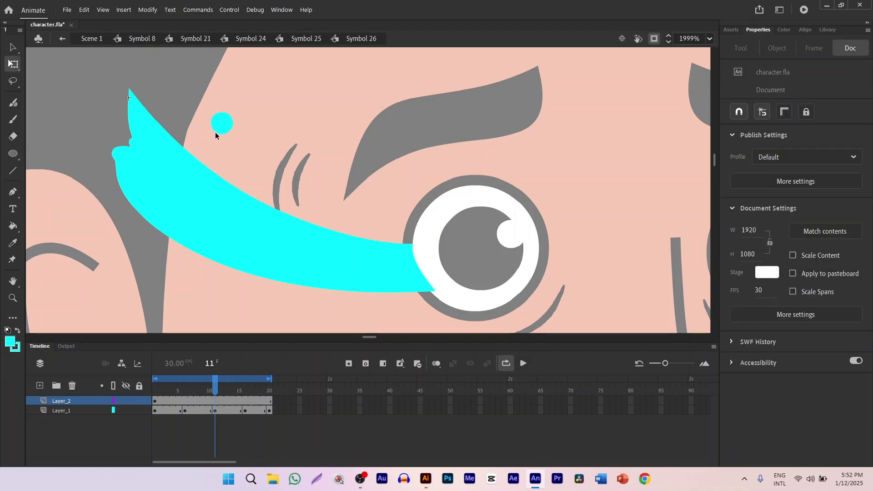
pyautogui.moveTo(216, 140); pyautogui.dragTo(217, 142)
pyautogui.click(214, 121)
pyautogui.click(332, 103)
pyautogui.click(227, 122)
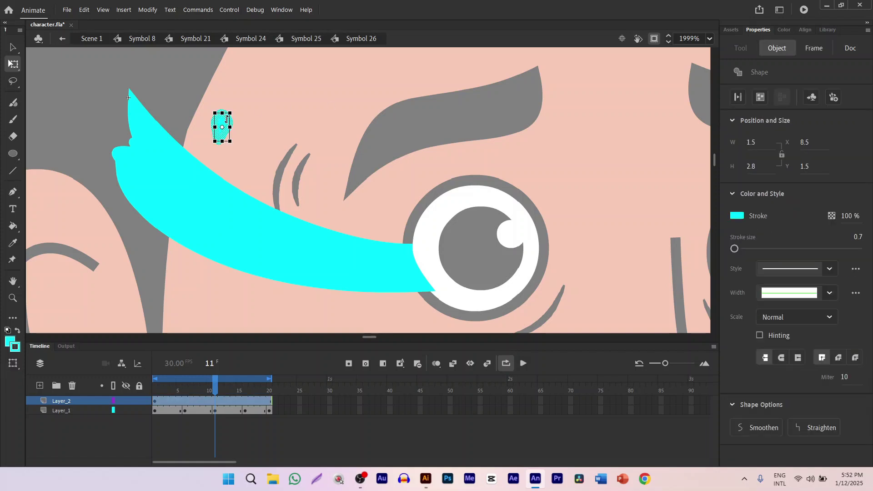
pyautogui.moveTo(280, 81); pyautogui.dragTo(207, 146)
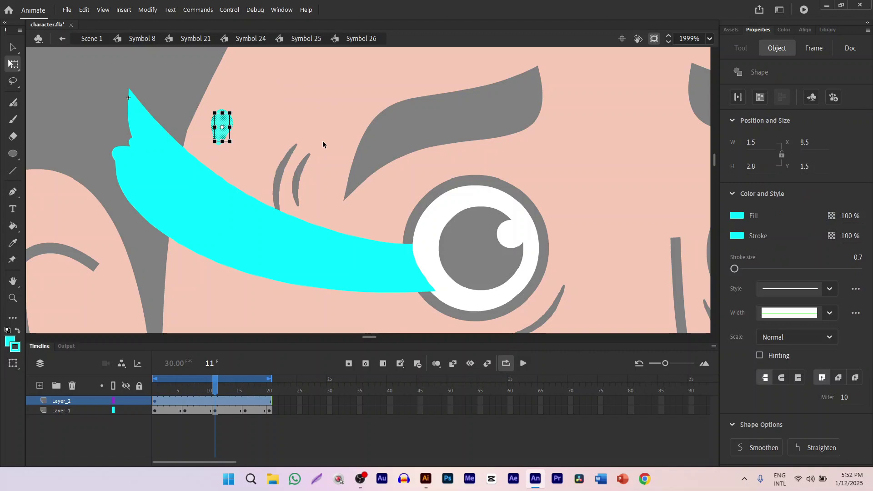
pyautogui.press('F8')
pyautogui.press('Return')
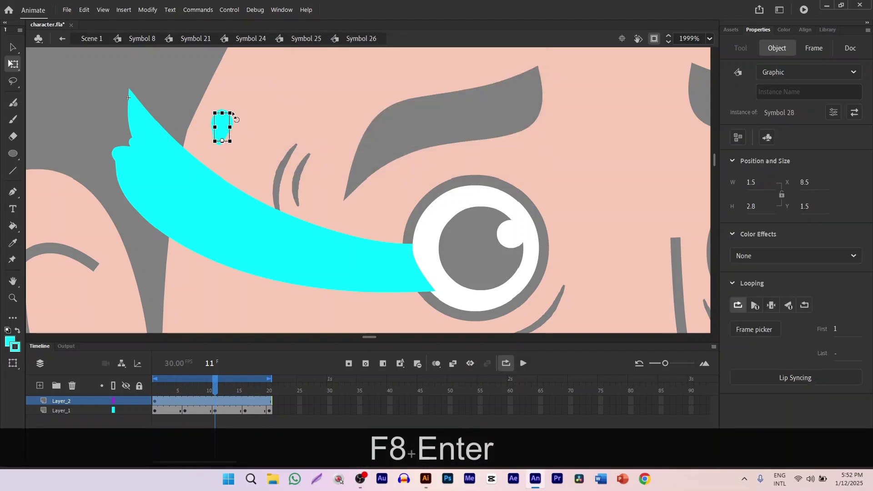
# Step: Rotate the droplet so its tip points toward the eye, and move it beside the eye's outer edge, above the tear stream
pyautogui.moveTo(236, 120); pyautogui.dragTo(201, 97)
pyautogui.moveTo(225, 136); pyautogui.dragTo(398, 224)
pyautogui.scroll(1, 375, 181)
pyautogui.moveTo(375, 180)
pyautogui.mouseDown()
pyautogui.moveTo(355, 176)
pyautogui.moveTo(365, 173)
pyautogui.mouseUp()
pyautogui.click(374, 180)
pyautogui.scroll(1, 374, 181)
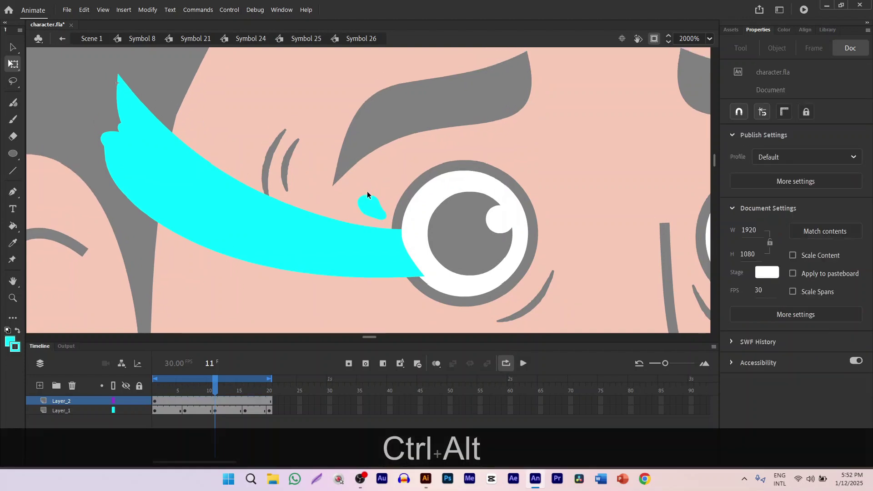
# Step: Scale the droplet down to about 2.2 by 1.9 and place it where the tear stream meets the eye's outer edge
pyautogui.click(366, 205)
pyautogui.moveTo(357, 208)
pyautogui.mouseDown()
pyautogui.moveTo(351, 200)
pyautogui.moveTo(364, 206)
pyautogui.mouseUp()
pyautogui.click(366, 205)
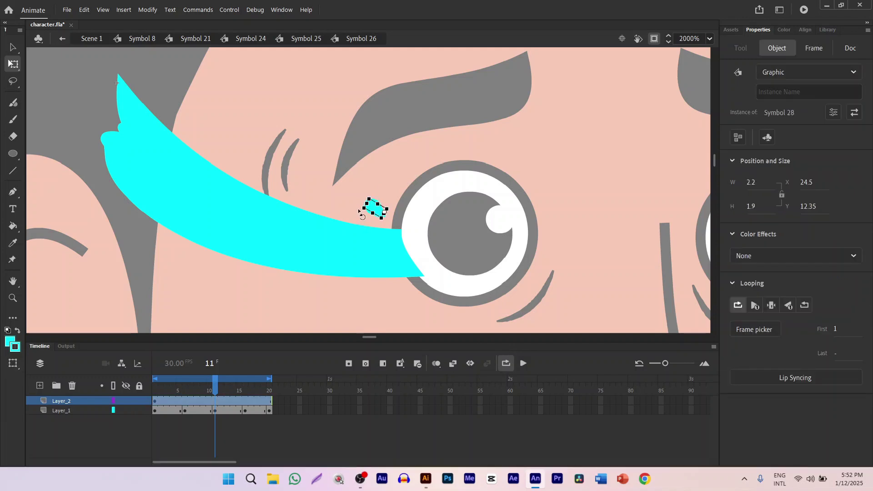
pyautogui.moveTo(376, 210); pyautogui.dragTo(389, 222)
pyautogui.click(221, 429)
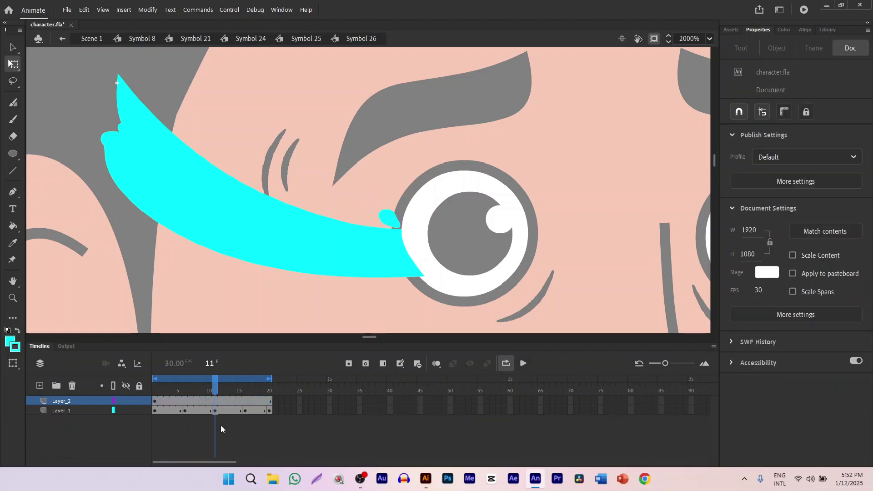
# Step: Add a droplet keyframe at frame 3 and delete the droplet from frame 1
pyautogui.moveTo(212, 392); pyautogui.dragTo(167, 392)
pyautogui.click(183, 400)
pyautogui.click(168, 401)
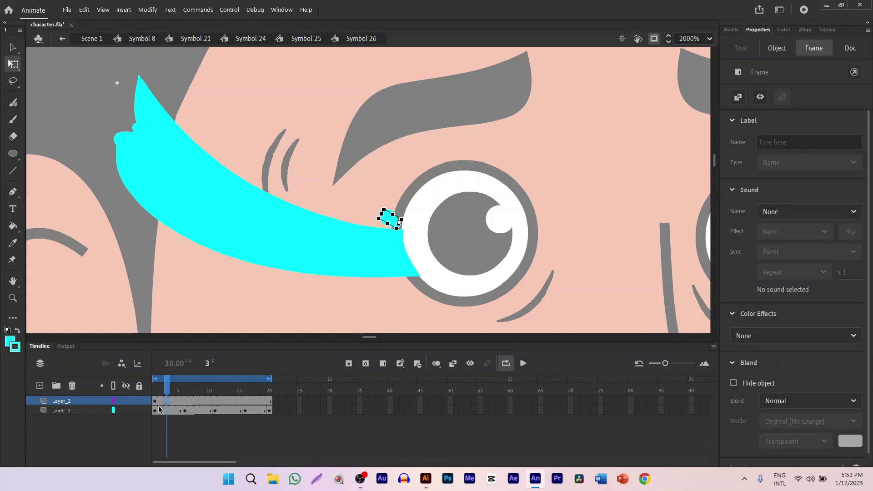
pyautogui.press('F6')
pyautogui.click(155, 402)
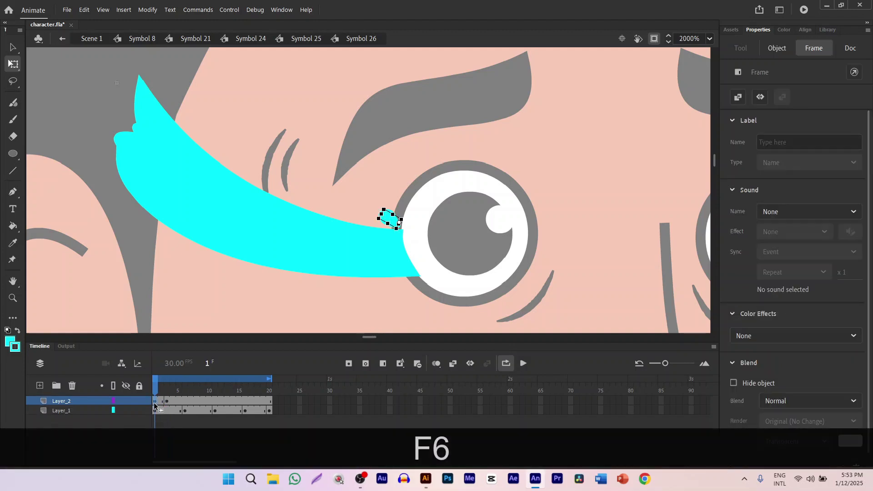
pyautogui.press('Delete')
# Step: Add a droplet keyframe at frame 6 and move the droplet up and away from the eye to about X 23.95, Y 11.95
pyautogui.moveTo(155, 391); pyautogui.dragTo(184, 397)
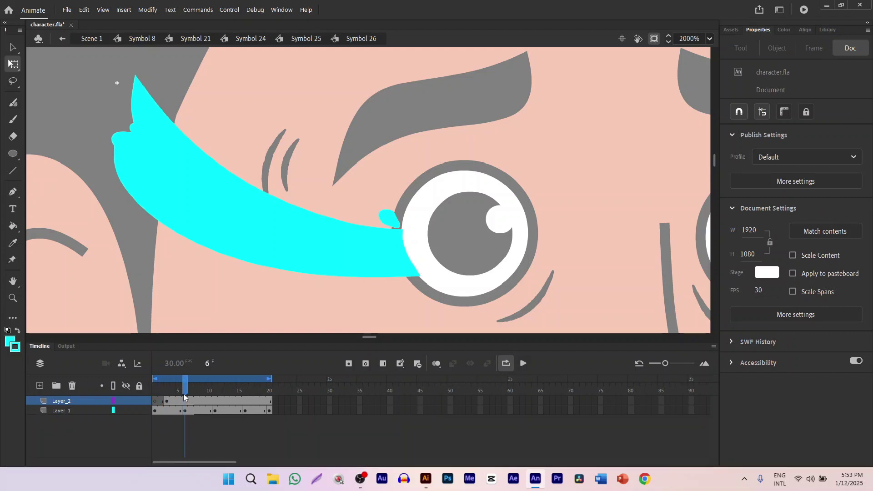
pyautogui.click(184, 399)
pyautogui.press('F6')
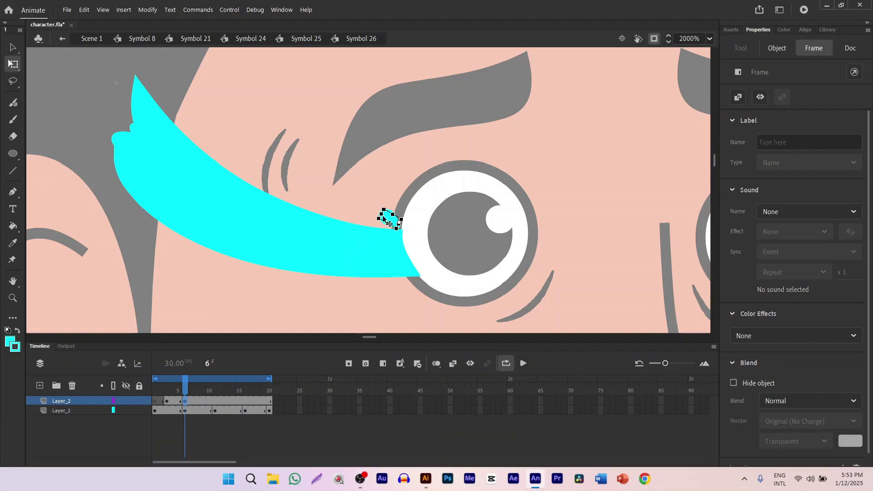
pyautogui.moveTo(387, 218); pyautogui.dragTo(365, 203)
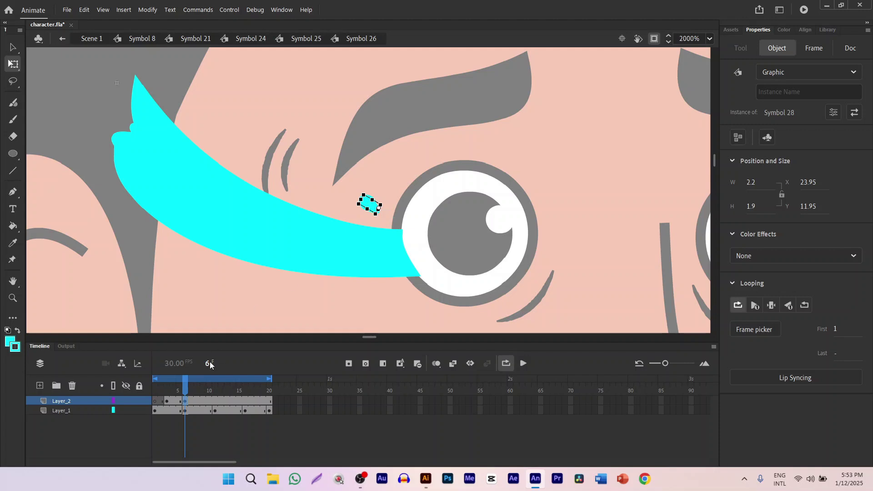
# Step: Add a droplet keyframe at frame 11 and move the droplet up and outward toward the eyebrow's tip, to about X 22, Y 10
pyautogui.moveTo(187, 387); pyautogui.dragTo(208, 387)
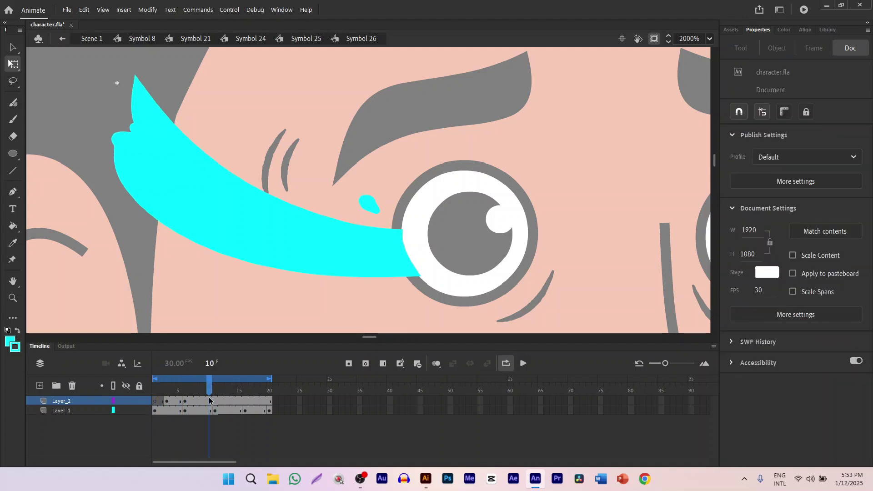
pyautogui.click(215, 400)
pyautogui.click(209, 400)
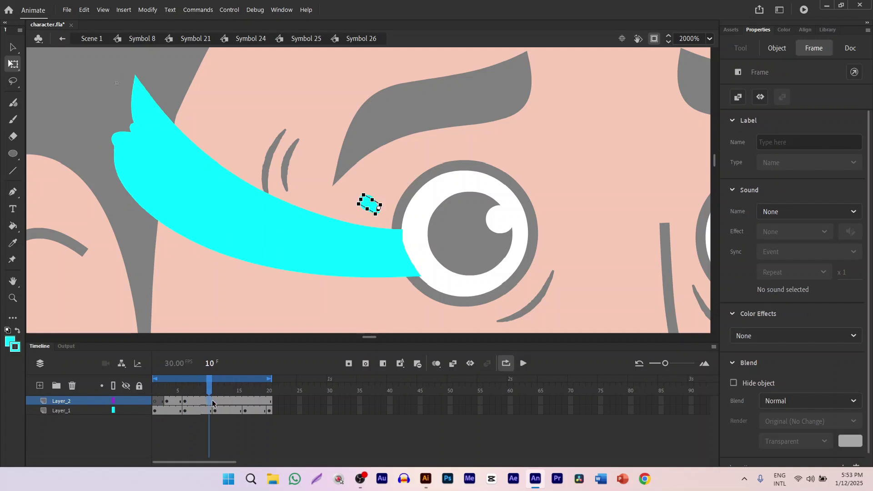
pyautogui.click(214, 401)
pyautogui.press('F6')
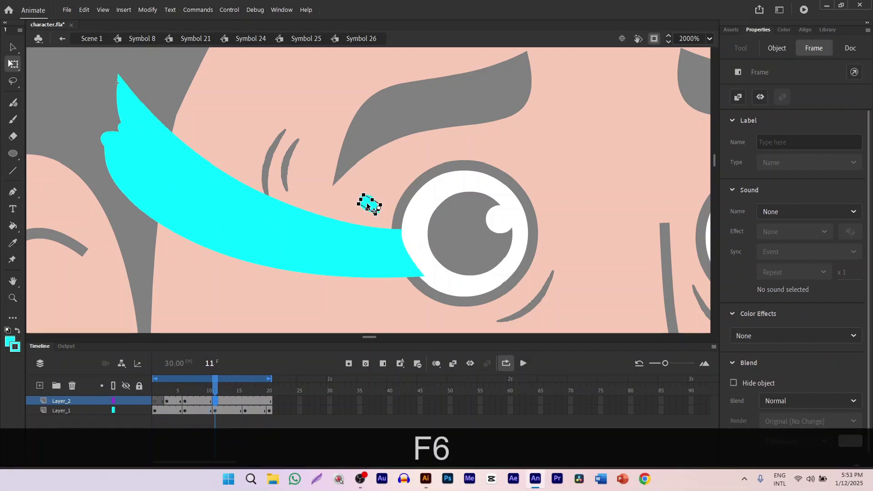
pyautogui.moveTo(367, 201); pyautogui.dragTo(354, 191)
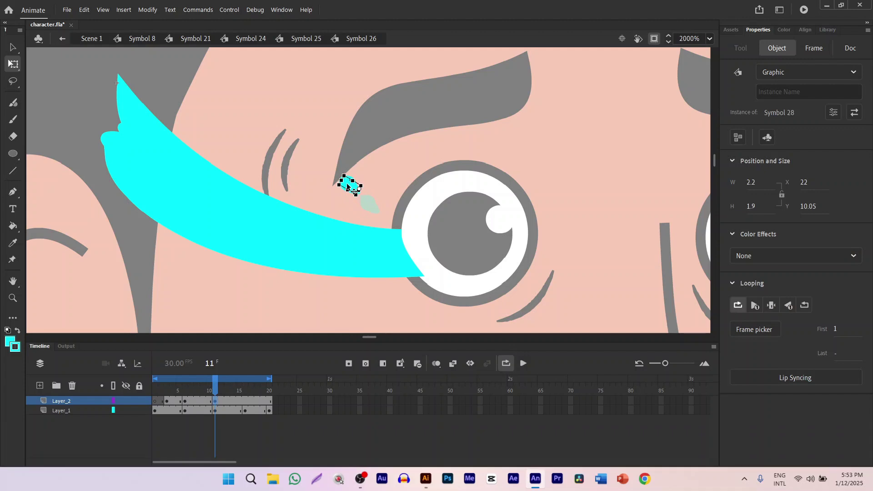
# Step: Add a droplet keyframe at frame 15, delete the droplet there, and preview the loop
pyautogui.click(233, 401)
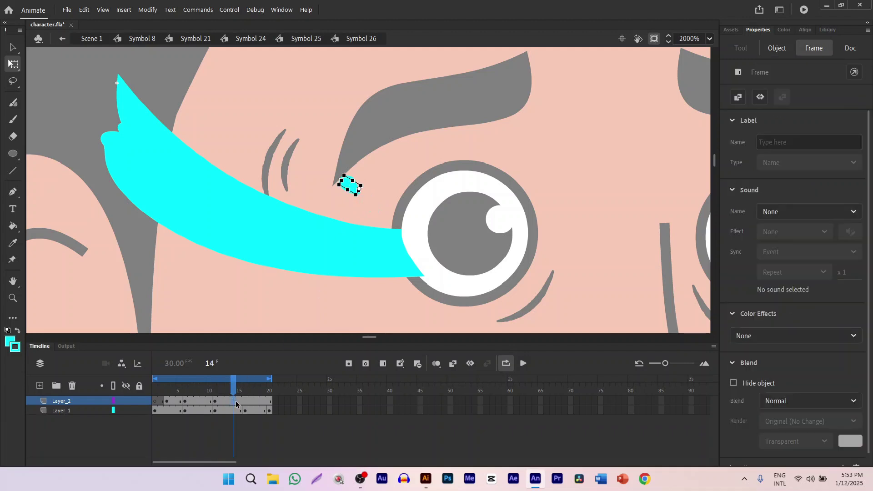
pyautogui.press('F6')
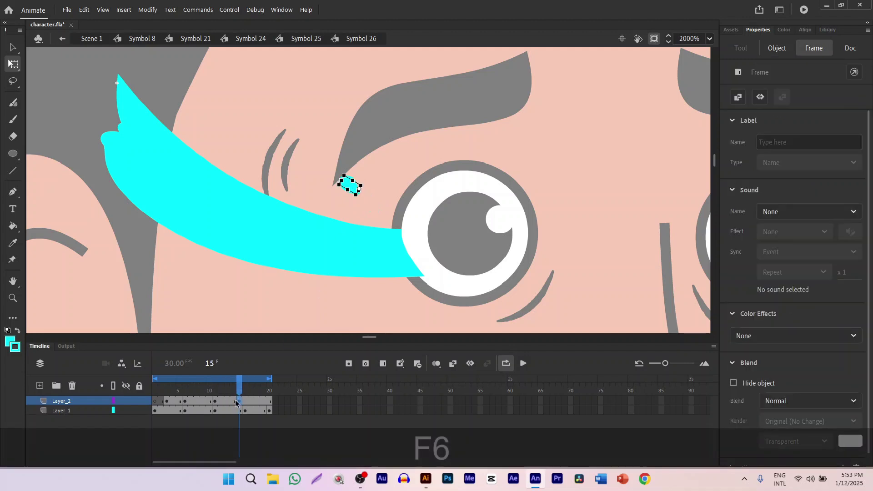
pyautogui.press('Delete')
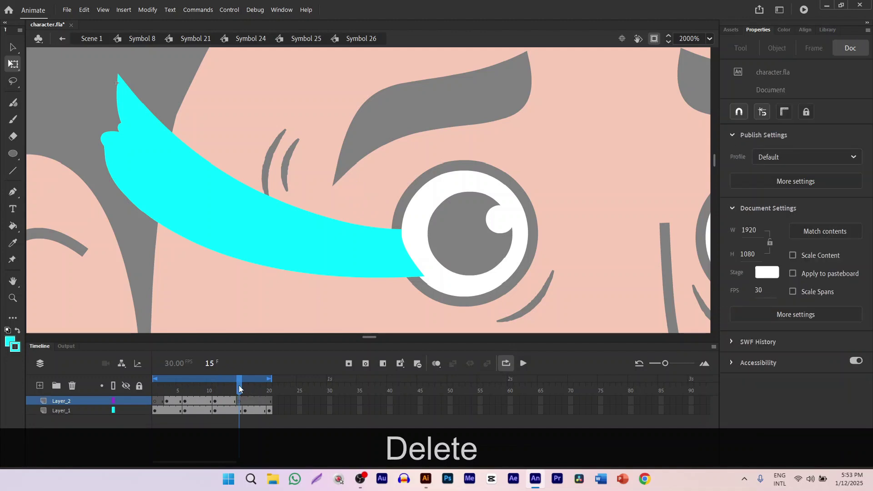
pyautogui.moveTo(239, 389); pyautogui.dragTo(155, 389)
pyautogui.click(524, 363)
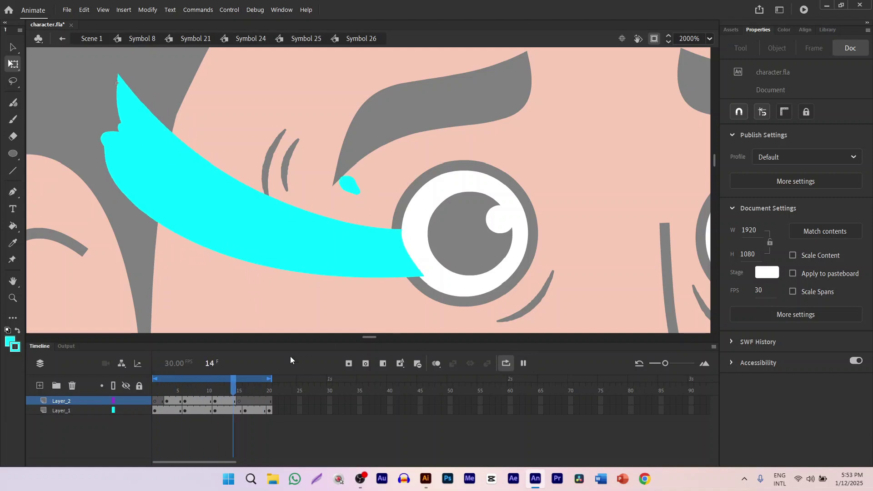
pyautogui.click(524, 363)
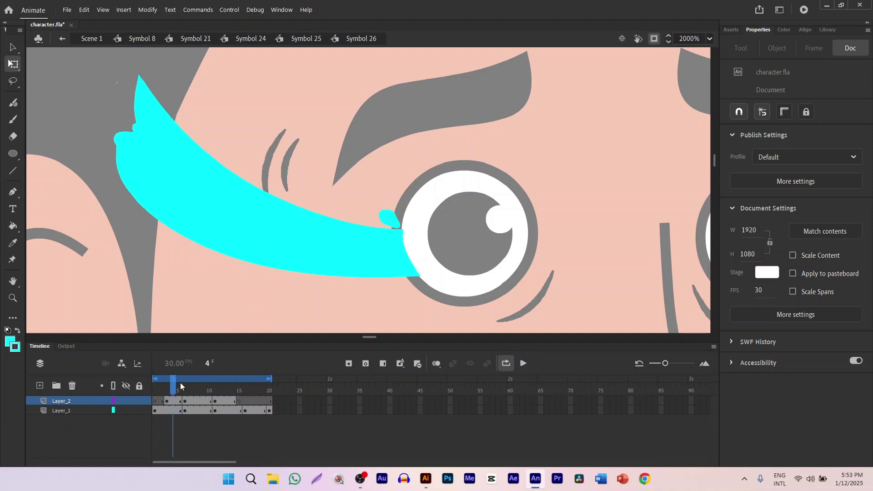
# Step: Copy the droplet layer and paste it as a second droplet layer above the original
pyautogui.click(64, 399)
pyautogui.keyDown('ctrl'); pyautogui.rightClick(61, 401); pyautogui.keyUp('ctrl')
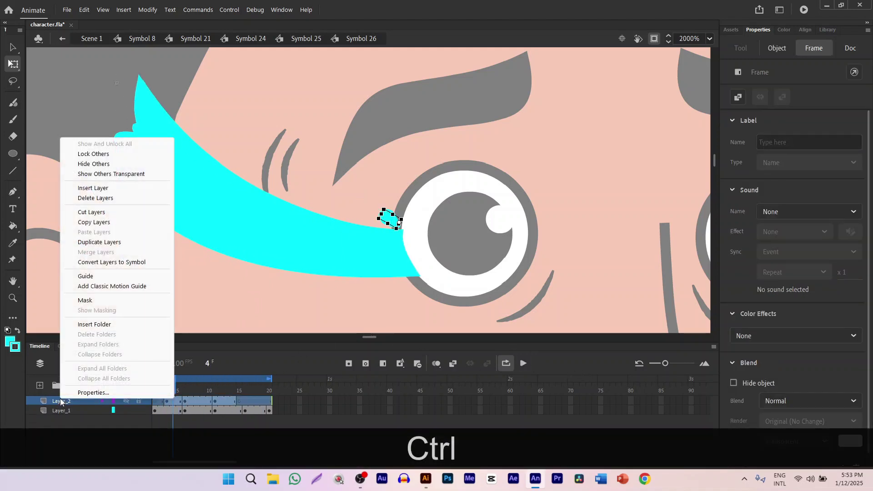
pyautogui.click(93, 222)
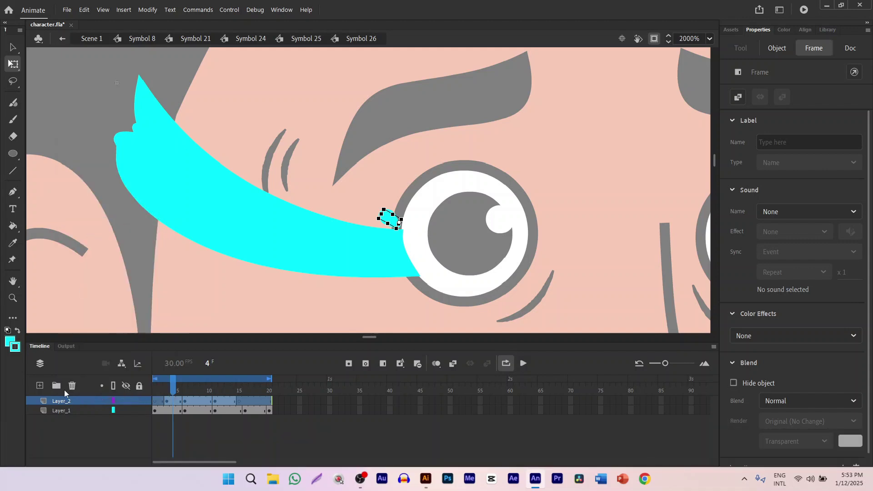
pyautogui.rightClick(59, 403)
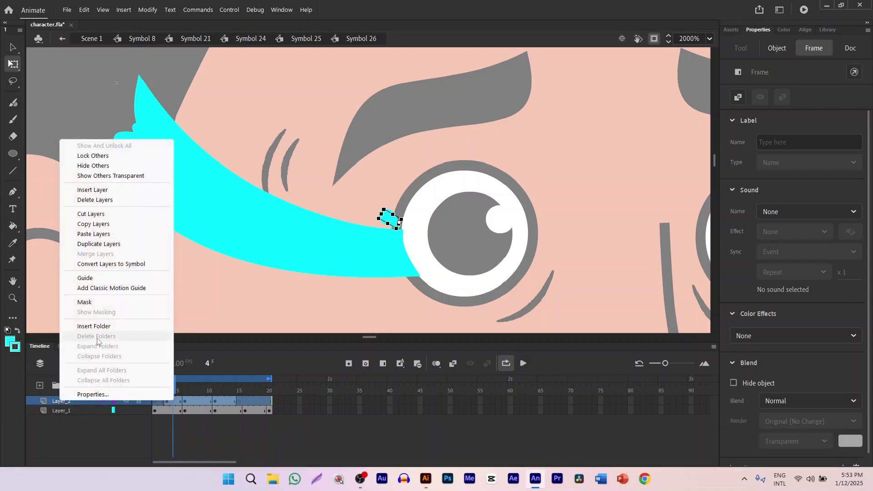
pyautogui.click(104, 234)
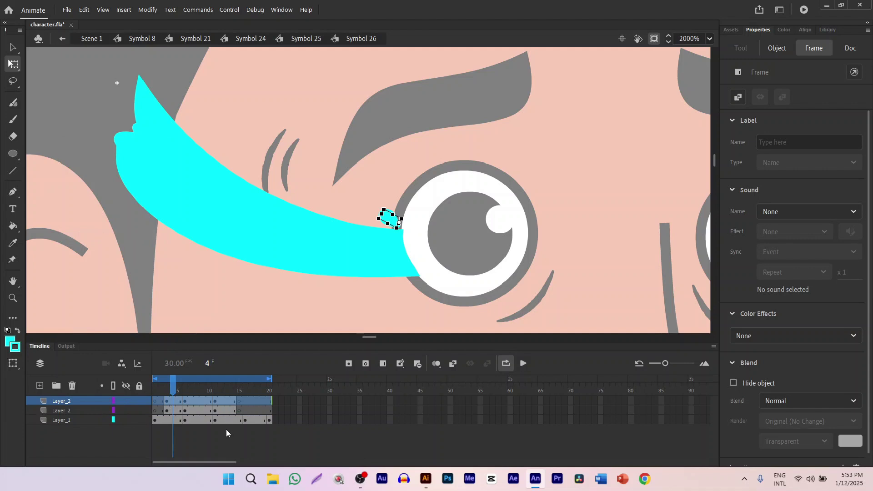
pyautogui.click(212, 448)
# Step: Clear the copied droplet layer's frames after its frame 3 keyframe and extend that keyframe's span to frame 20
pyautogui.moveTo(173, 387)
pyautogui.mouseDown()
pyautogui.moveTo(213, 394)
pyautogui.moveTo(167, 396)
pyautogui.mouseUp()
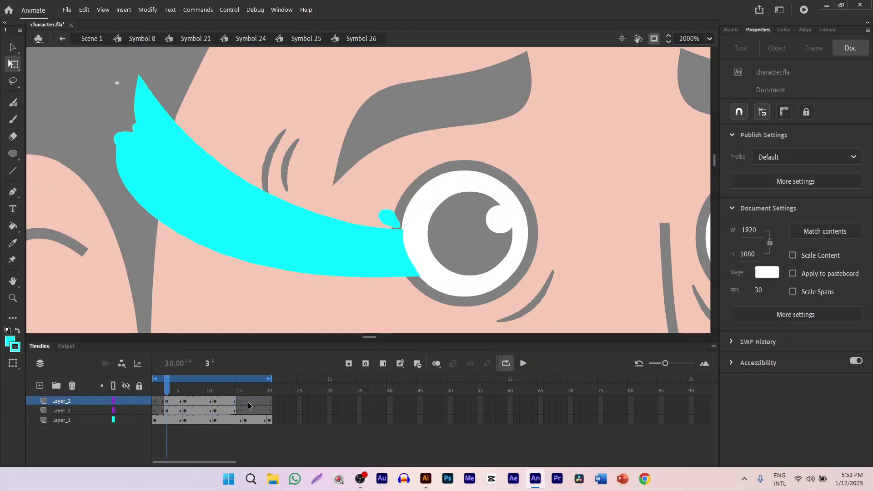
pyautogui.click(184, 398)
pyautogui.press('shift')
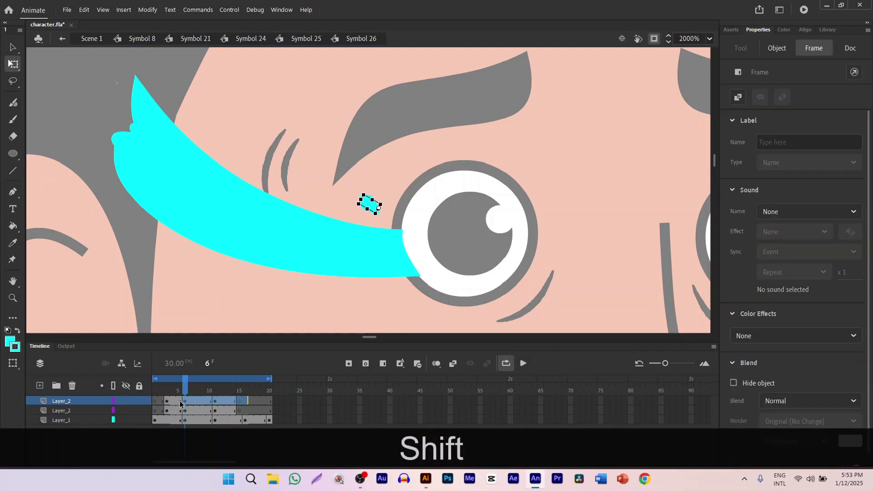
pyautogui.hotkey('shift', 'F5')
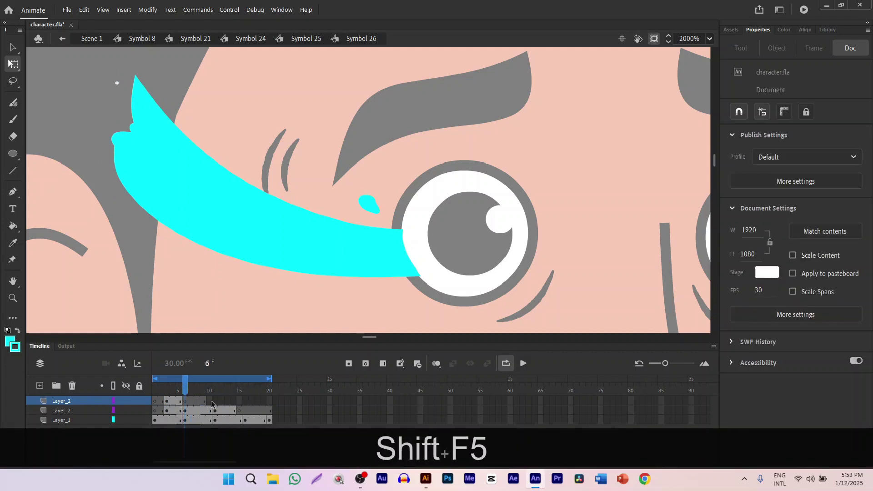
pyautogui.click(269, 402)
pyautogui.press('F5')
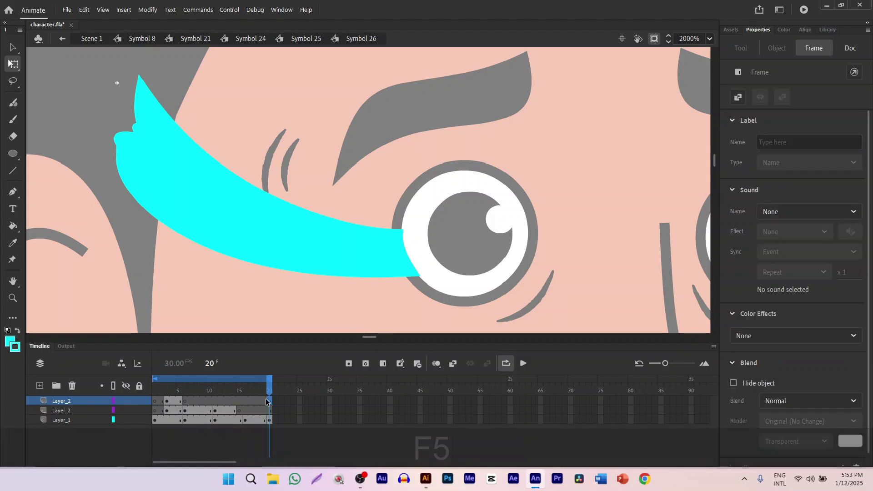
pyautogui.moveTo(268, 384); pyautogui.dragTo(166, 386)
pyautogui.hotkey('shift', 'F6')
# Step: Move the copied droplet below the tear stream and rotate it to point downward, at the eye's lower outer edge near X 28.65, Y 21.05
pyautogui.click(306, 279)
pyautogui.click(387, 220)
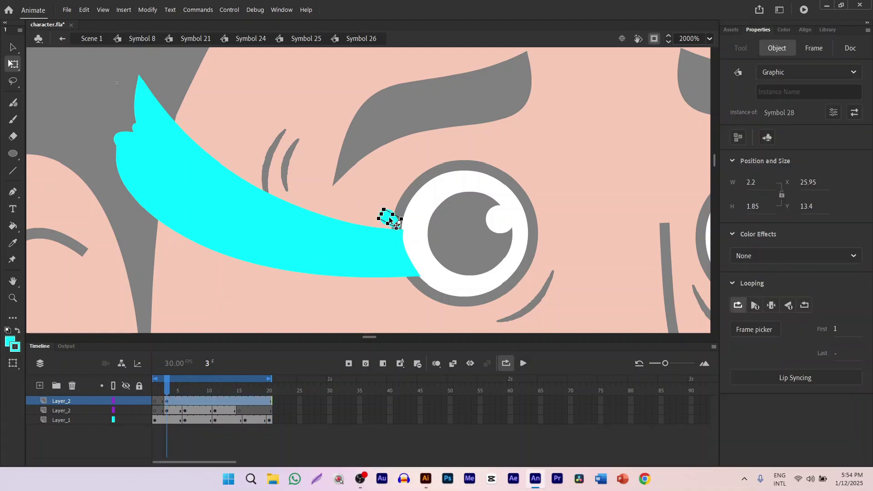
pyautogui.moveTo(390, 219); pyautogui.dragTo(396, 285)
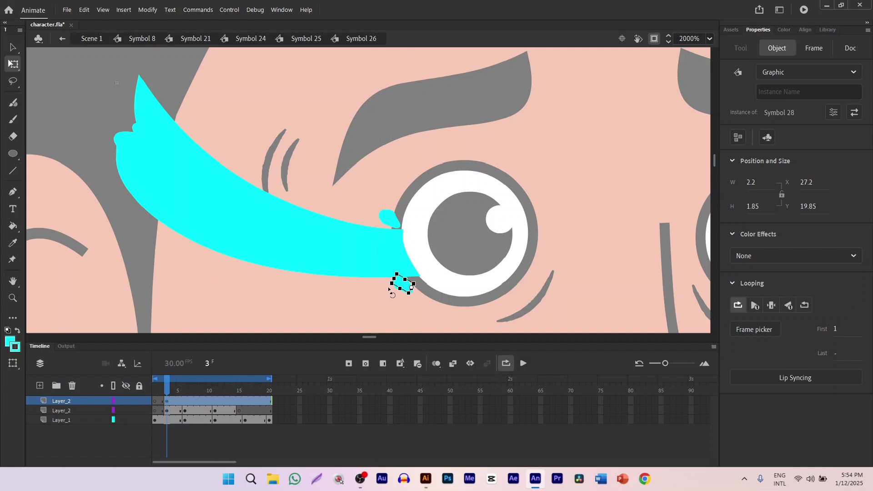
pyautogui.moveTo(388, 289); pyautogui.dragTo(383, 314)
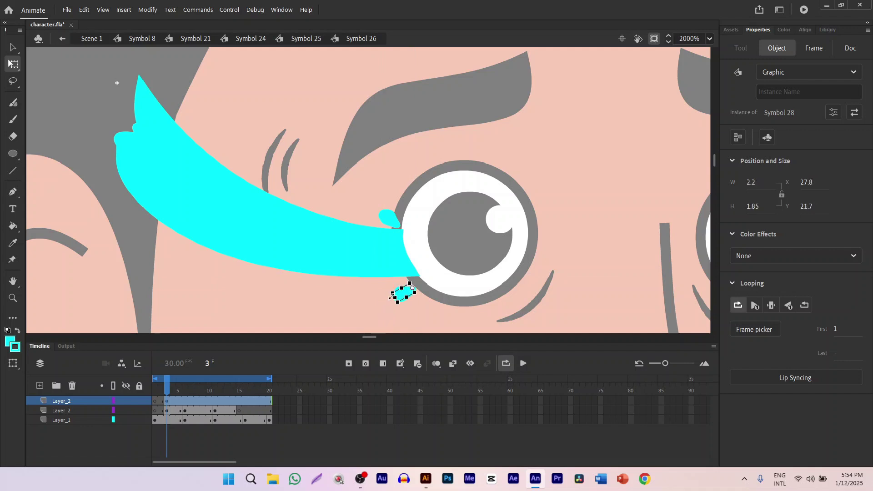
pyautogui.scroll(-3, 406, 277)
pyautogui.moveTo(383, 198)
pyautogui.mouseDown()
pyautogui.moveTo(386, 187)
pyautogui.moveTo(392, 193)
pyautogui.mouseUp()
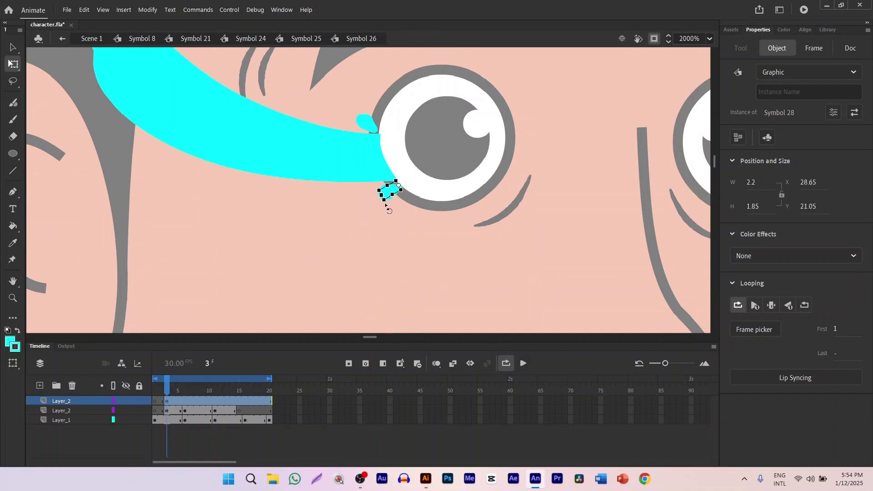
# Step: Add a keyframe at frame 6 for the lower droplet and move it outward from the eye to about X 25.65, Y 21.8
pyautogui.click(184, 399)
pyautogui.press('F6')
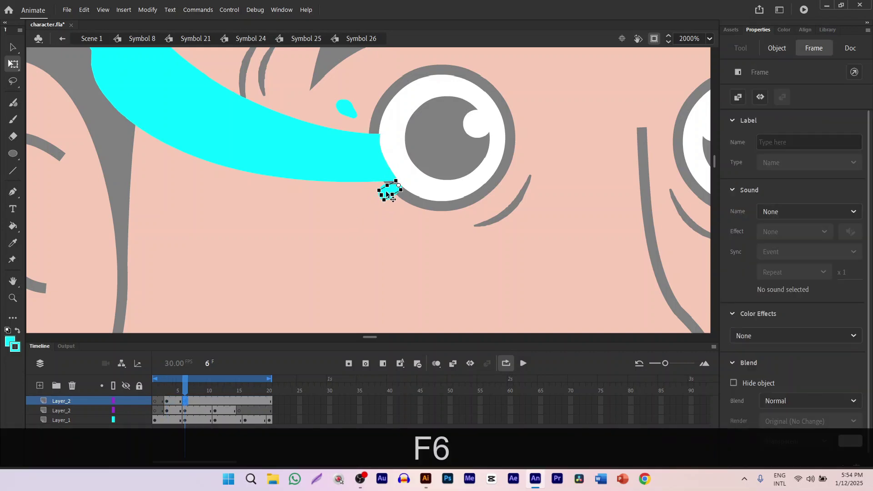
pyautogui.moveTo(385, 193); pyautogui.dragTo(359, 203)
# Step: Add a keyframe at frame 11 for the lower droplet and move it farther outward and slightly down from the eye
pyautogui.click(214, 400)
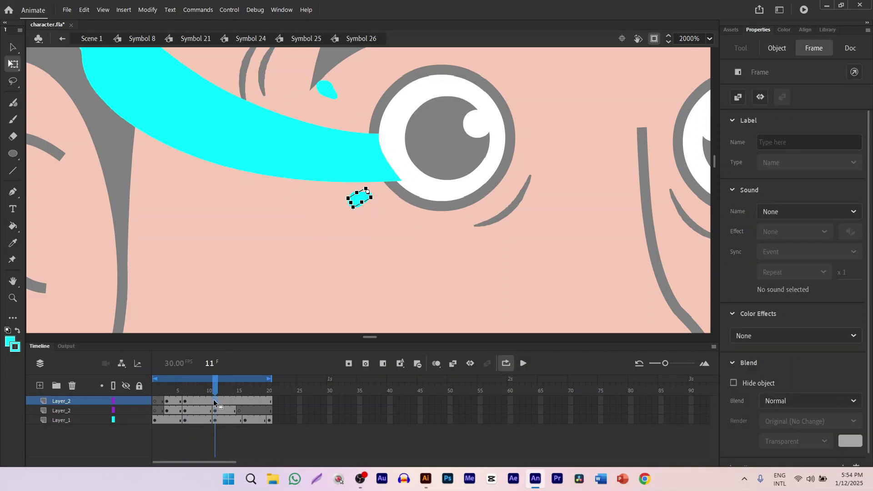
pyautogui.press('F6')
pyautogui.moveTo(360, 200); pyautogui.dragTo(329, 208)
# Step: Add a keyframe at frame 15 for the lower droplet, delete the droplet there, and preview both droplets in the loop
pyautogui.click(239, 398)
pyautogui.press('F6')
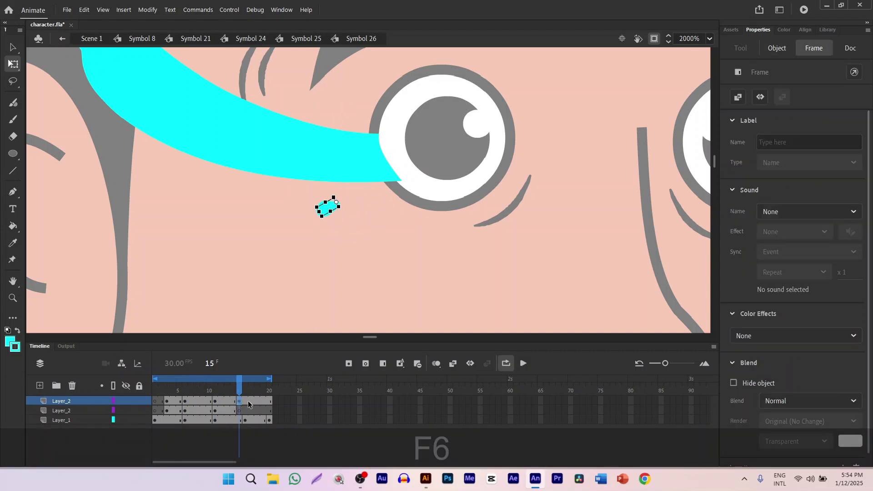
pyautogui.press('Delete')
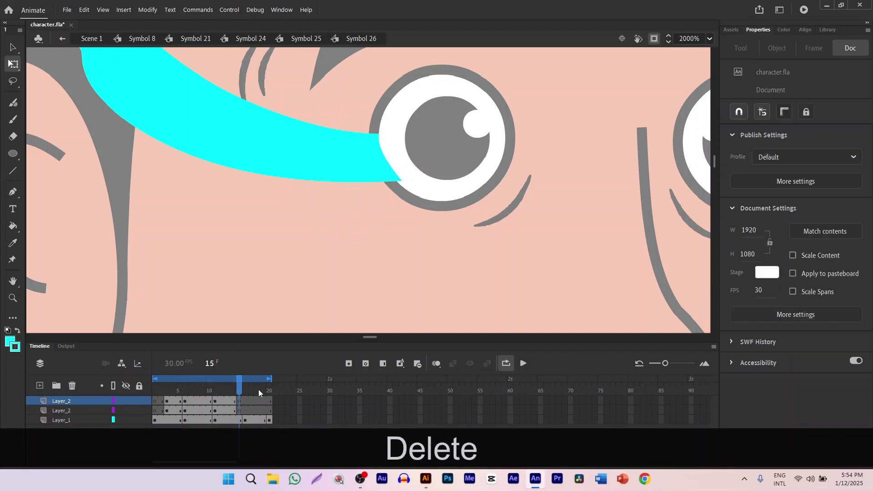
pyautogui.click(155, 384)
pyautogui.click(522, 364)
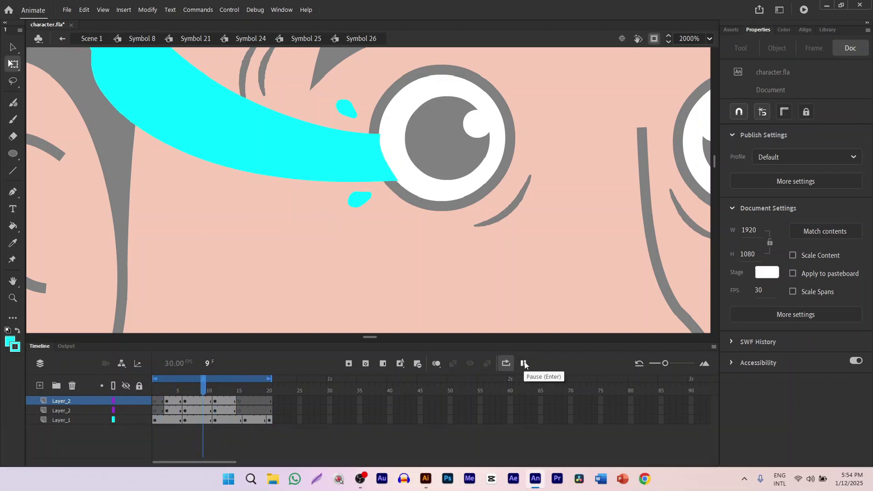
pyautogui.click(523, 364)
# Step: Add a new layer above the droplet layers and insert a keyframe on it at frame 8
pyautogui.moveTo(277, 378); pyautogui.dragTo(173, 389)
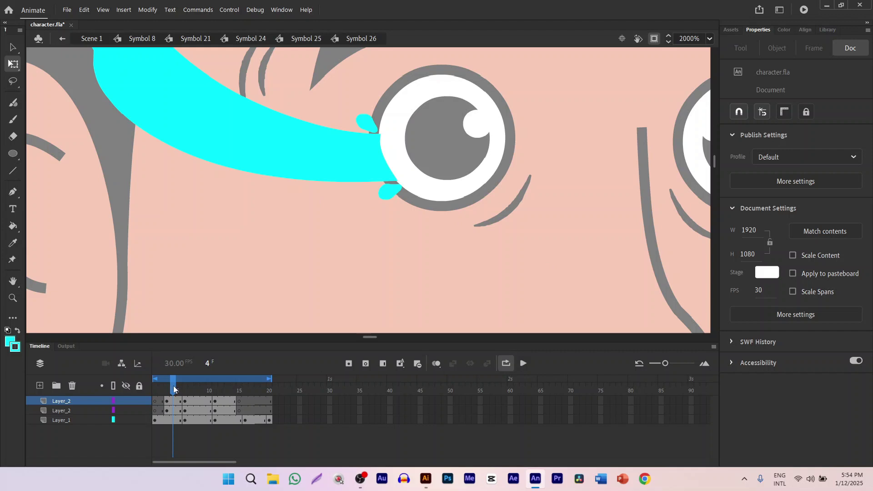
pyautogui.moveTo(174, 389); pyautogui.dragTo(204, 392)
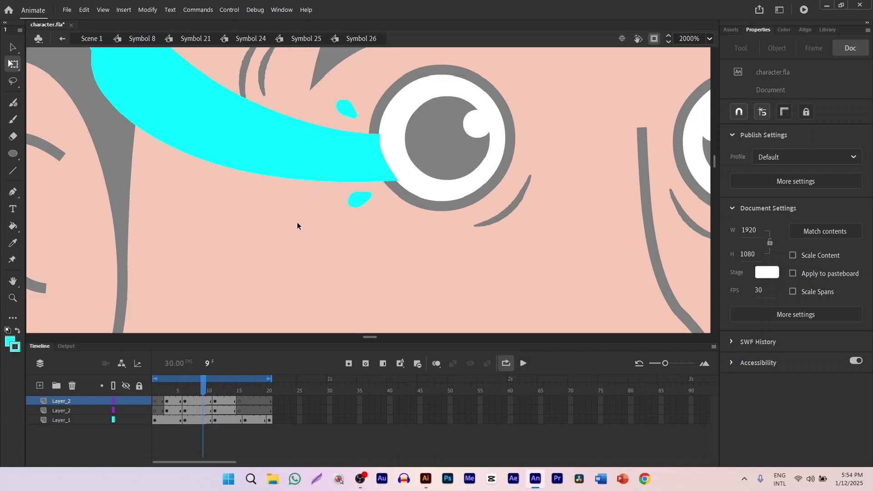
pyautogui.moveTo(199, 392); pyautogui.dragTo(197, 393)
pyautogui.click(40, 386)
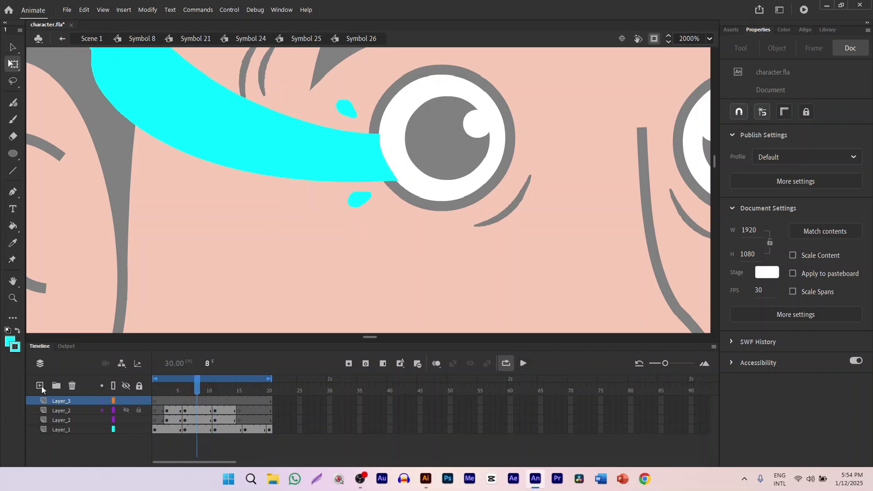
pyautogui.click(196, 399)
pyautogui.press('F6')
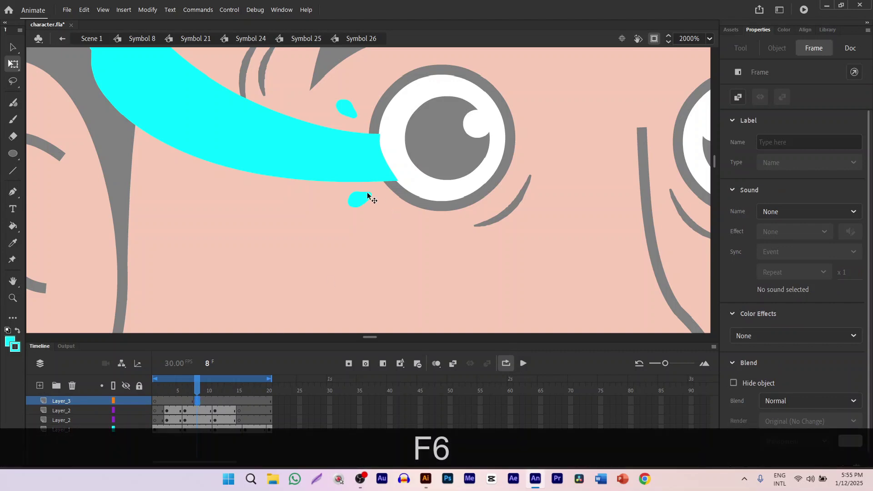
# Step: Copy the lower droplet and paste it into the new layer's frame 8 keyframe
pyautogui.click(361, 199)
pyautogui.hotkey('ctrl', 'c')
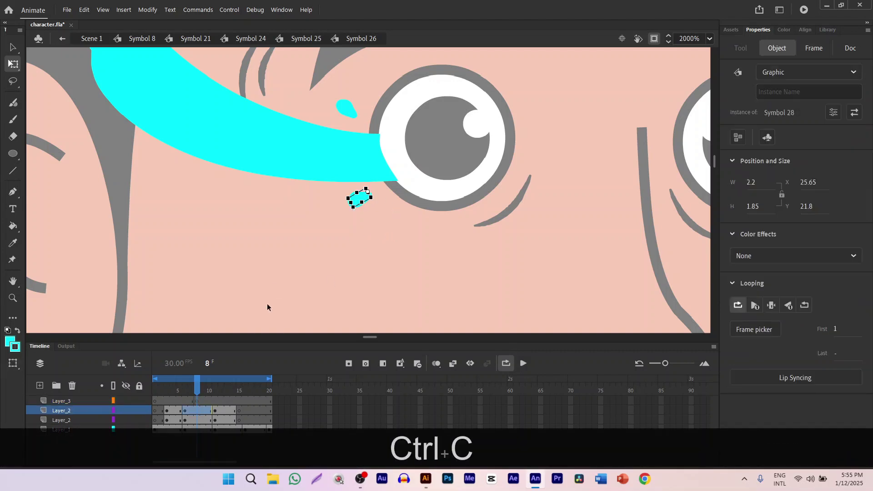
pyautogui.click(197, 401)
pyautogui.hotkey('ctrl', 'v')
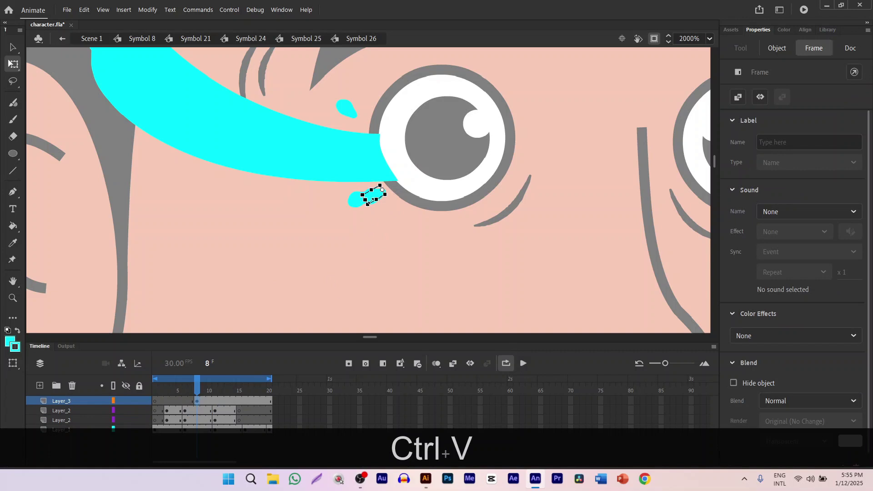
pyautogui.scroll(-1, 381, 187)
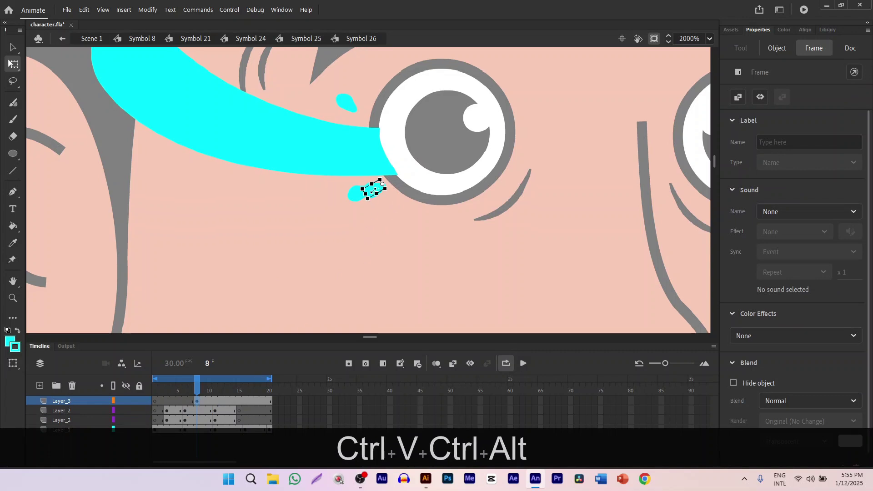
pyautogui.scroll(2, 374, 191)
# Step: Shrink the pasted droplet to about 1.3 by 1.5, tilt it more steeply, and place it just below the eye's lower outer edge
pyautogui.click(384, 201)
pyautogui.click(376, 202)
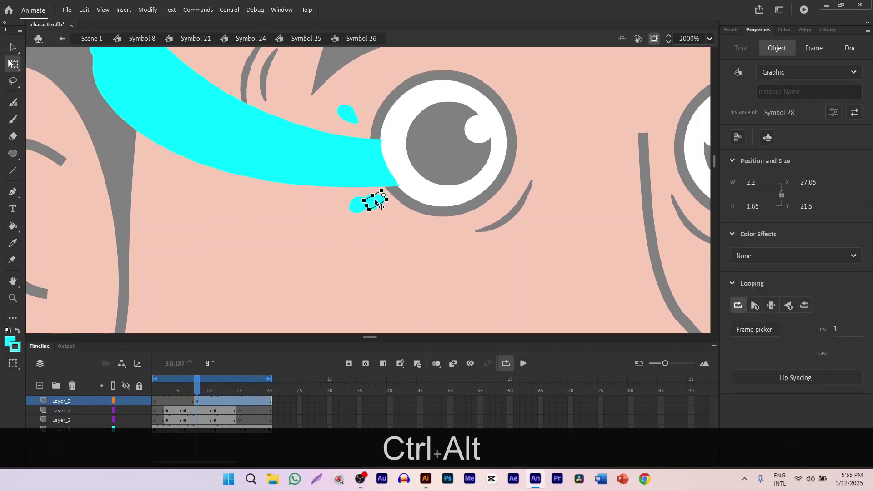
pyautogui.moveTo(376, 202); pyautogui.dragTo(387, 217)
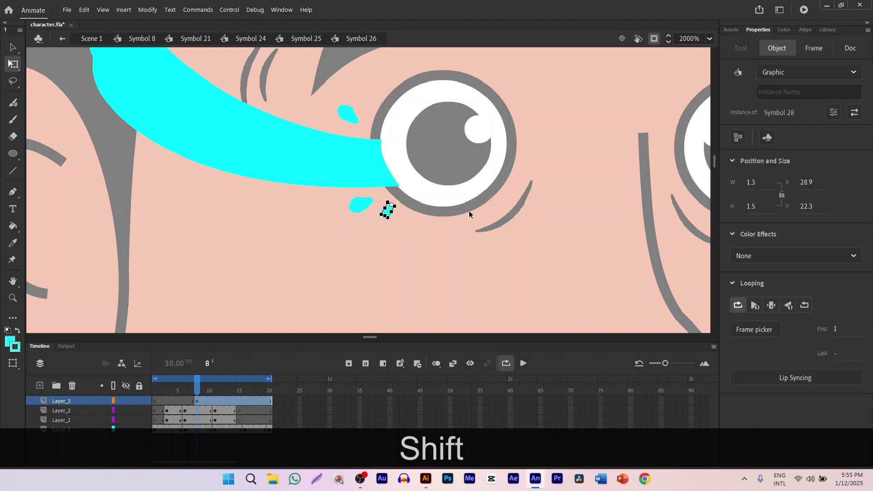
# Step: Nudge the small droplet up and outward to about X 28.4, Y 21.75, beside the larger lower droplet
pyautogui.press('Up')
pyautogui.press('Up')
pyautogui.press('Up')
pyautogui.press('Up')
pyautogui.press('Up')
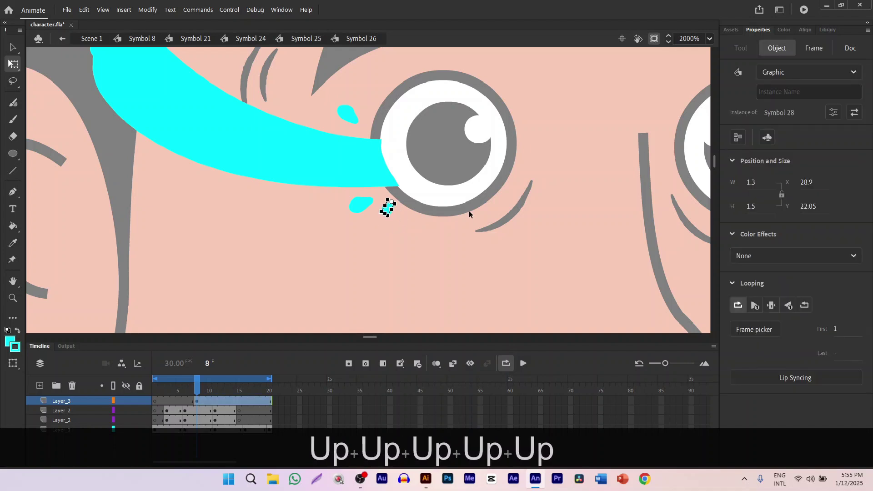
pyautogui.press('Left')
pyautogui.press('Left')
pyautogui.press('Left')
pyautogui.press('Left')
pyautogui.press('Left')
pyautogui.press('Left')
pyautogui.press('Left')
pyautogui.press('Left')
pyautogui.press('Left')
pyautogui.press('Left')
pyautogui.press('Left')
pyautogui.press('Up')
pyautogui.press('Up')
pyautogui.press('Up')
pyautogui.press('Up')
pyautogui.press('Up')
pyautogui.press('Up')
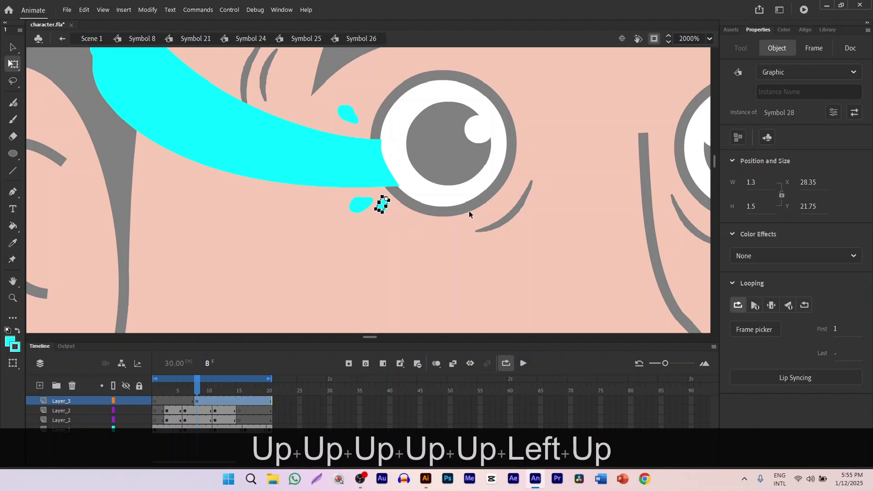
pyautogui.press('Right')
# Step: Duplicate the small droplet at frame 8, tilt the copy nearly horizontal, and place it against the tear stream's lower edge
pyautogui.hotkey('ctrl', 'c')
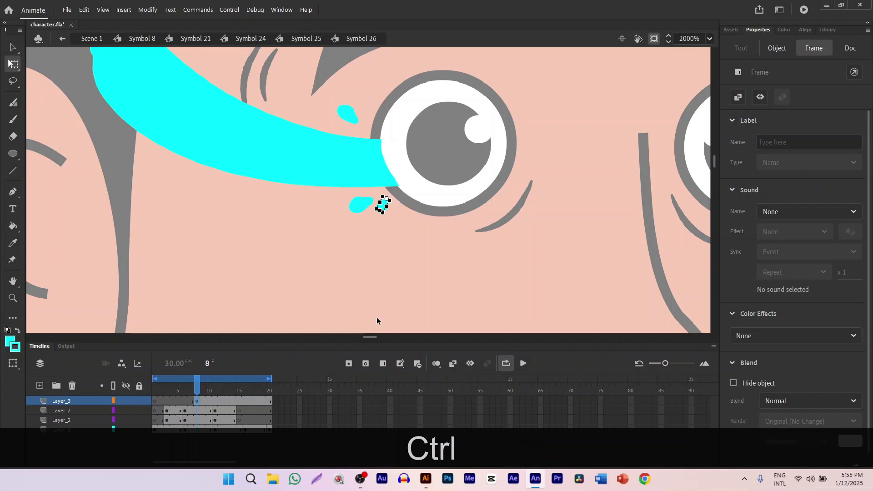
pyautogui.hotkey('ctrl', 'v')
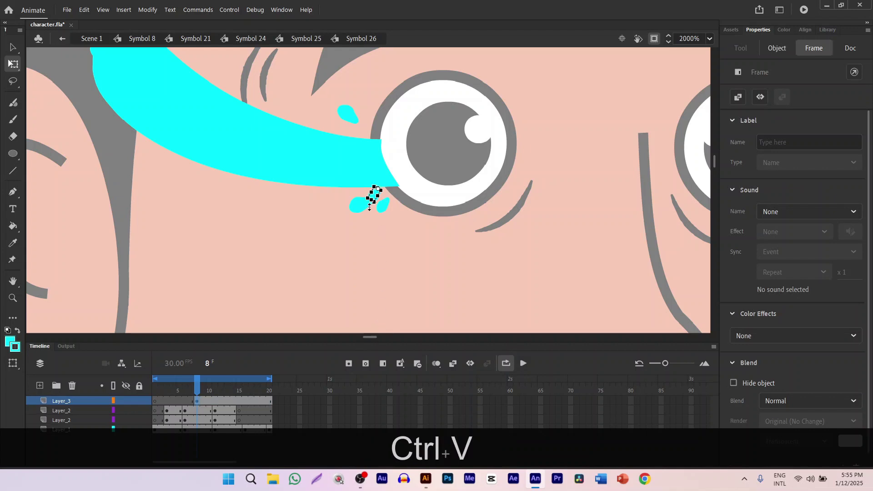
pyautogui.moveTo(371, 209); pyautogui.dragTo(339, 210)
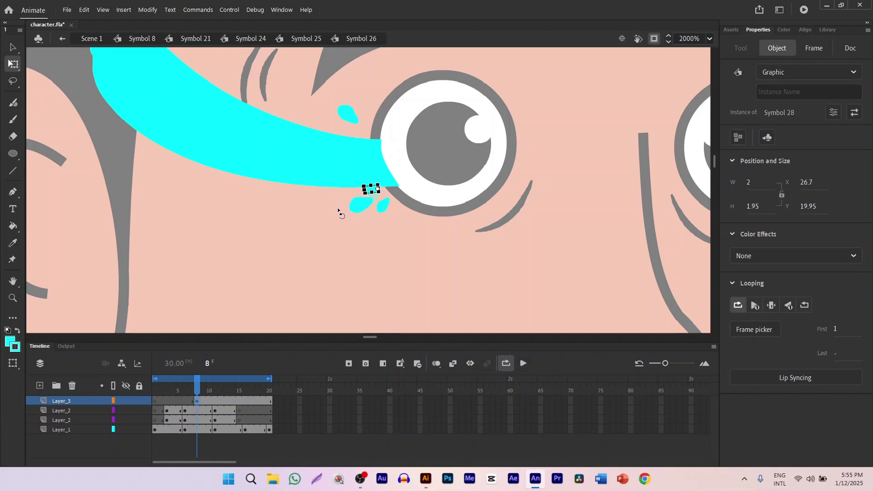
# Step: Insert a keyframe at frame 11 on Layer_3 and move both small droplets outward to about X 24.7, Y 19.75
pyautogui.moveTo(206, 399)
pyautogui.mouseDown()
pyautogui.moveTo(179, 395)
pyautogui.moveTo(229, 396)
pyautogui.moveTo(191, 394)
pyautogui.moveTo(228, 398)
pyautogui.moveTo(214, 399)
pyautogui.mouseUp()
pyautogui.click(214, 404)
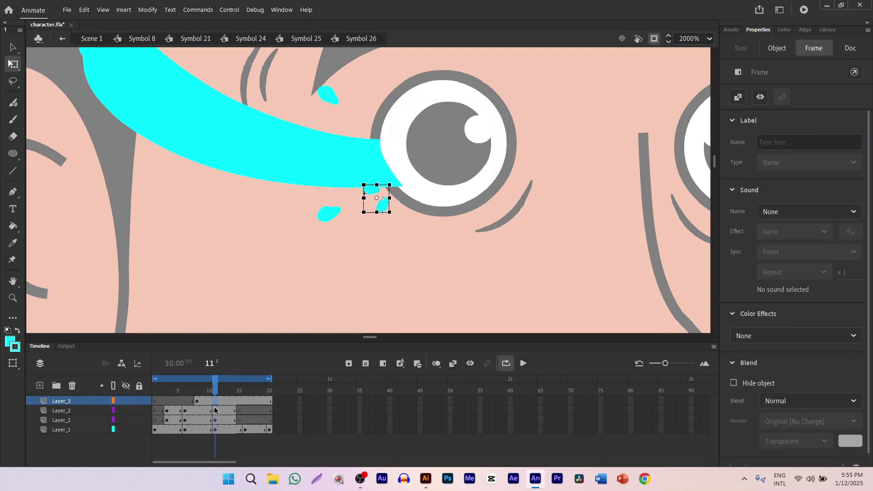
pyautogui.press('F6')
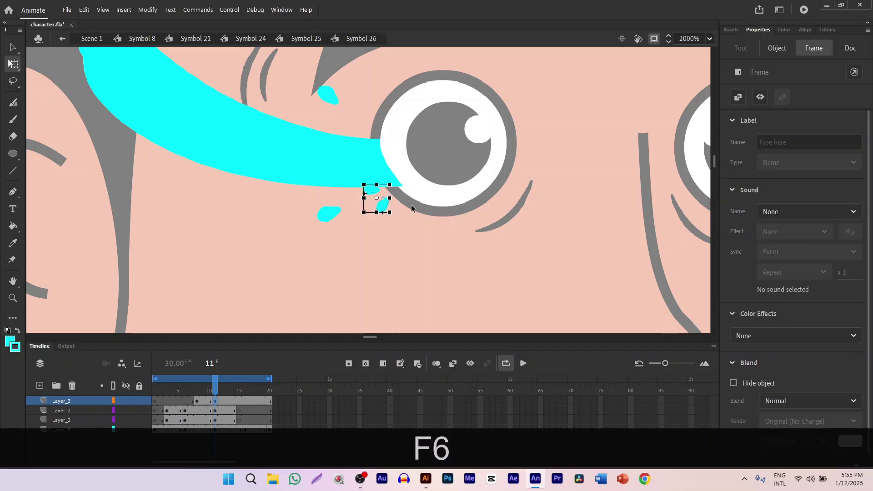
pyautogui.moveTo(383, 207); pyautogui.dragTo(361, 214)
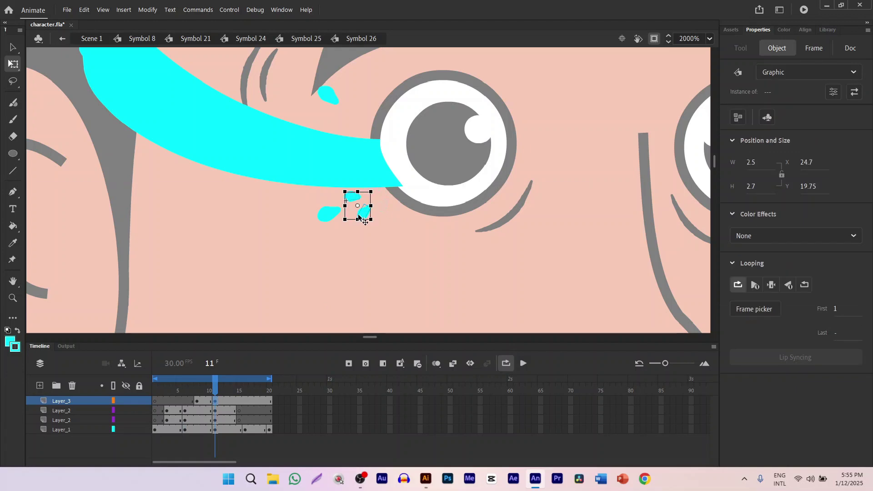
# Step: Insert a keyframe at frame 15 on Layer_3, delete its two small droplets there, and preview the loop
pyautogui.click(238, 401)
pyautogui.press('F6')
pyautogui.press('Delete')
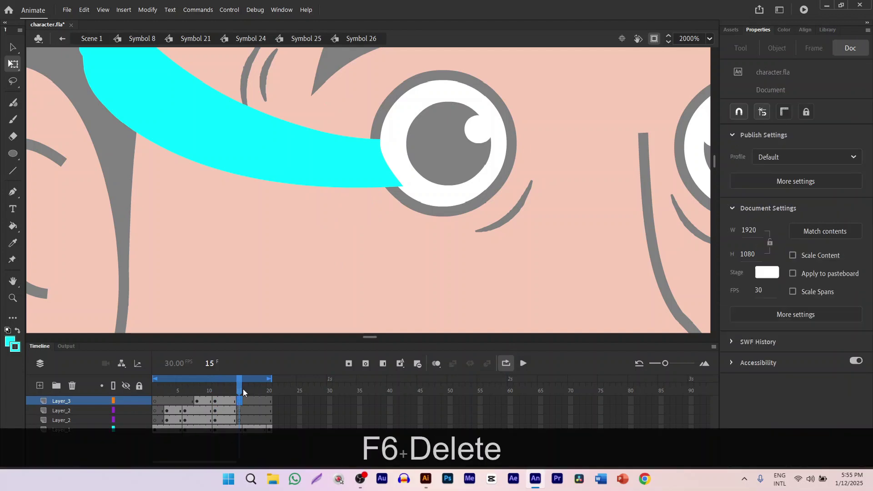
pyautogui.click(523, 364)
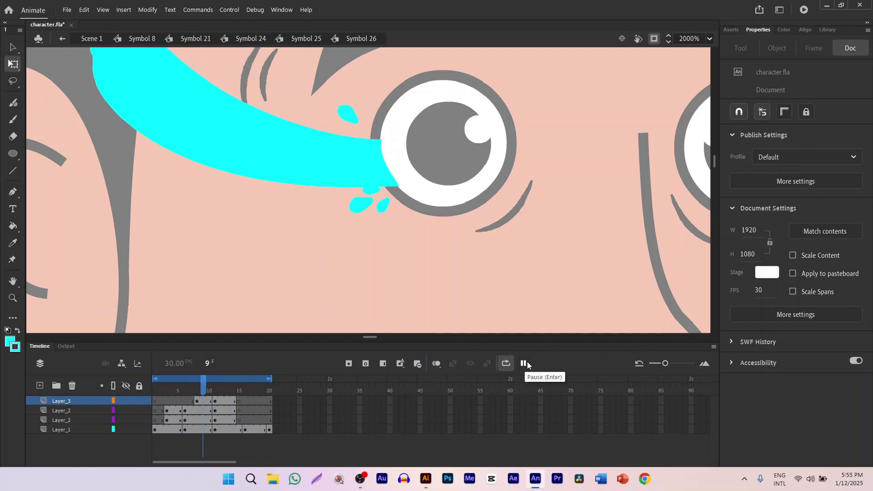
pyautogui.click(526, 362)
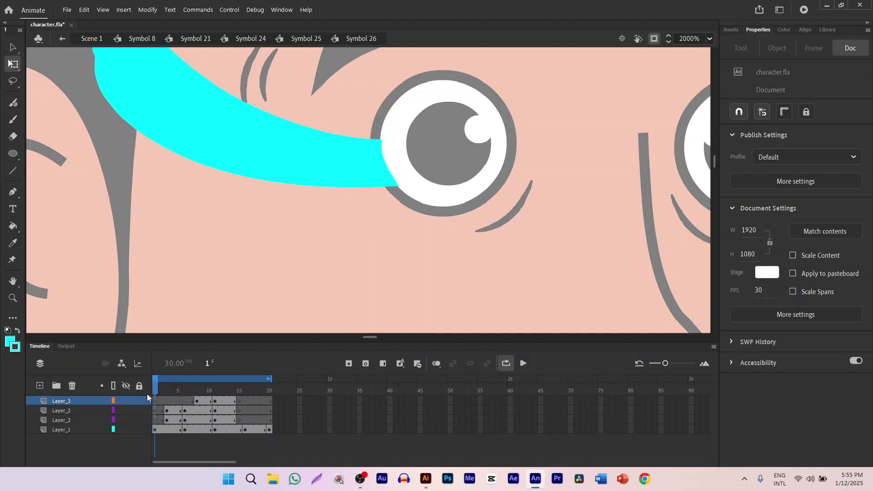
# Step: Add a new layer above Layer_3 and insert a keyframe on it at frame 8
pyautogui.moveTo(154, 390); pyautogui.dragTo(197, 391)
pyautogui.rightClick(61, 401)
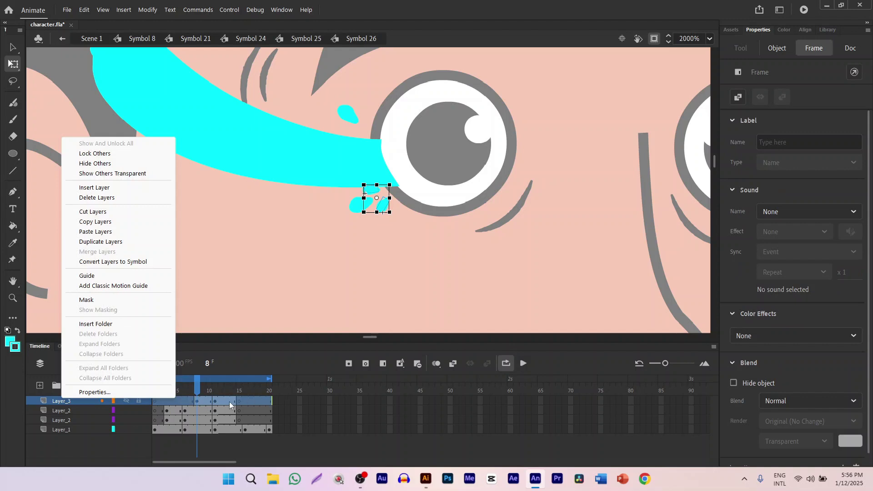
pyautogui.press('Escape')
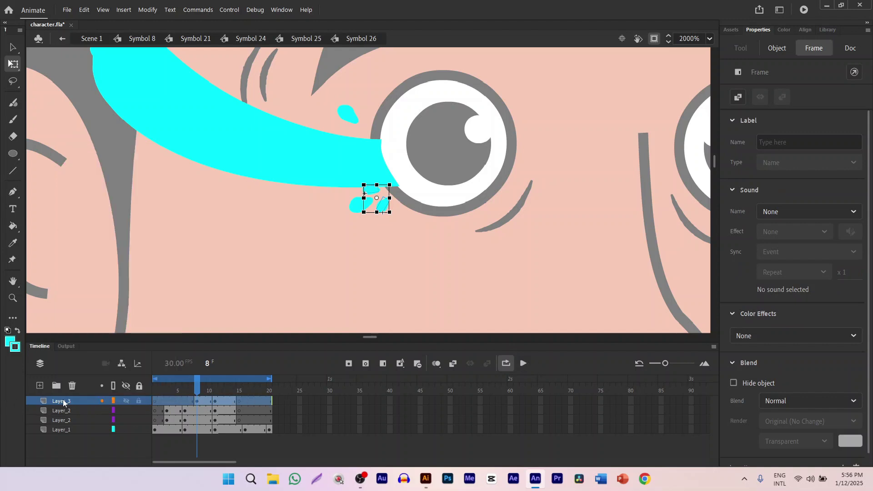
pyautogui.click(41, 389)
pyautogui.click(197, 400)
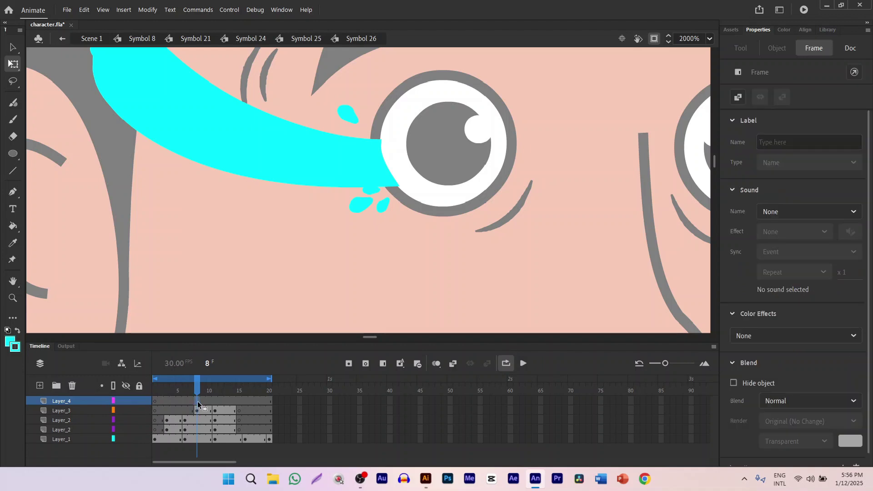
pyautogui.press('F6')
# Step: Copy both small droplets from Layer_3 into Layer_4's frame 8 and place them mirrored above the stream, at about X 24.9, Y 11.45
pyautogui.click(387, 205)
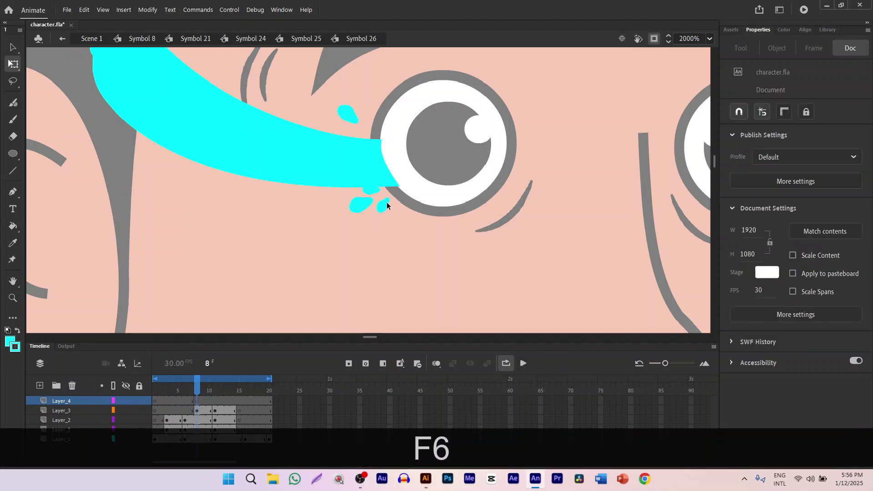
pyautogui.click(385, 207)
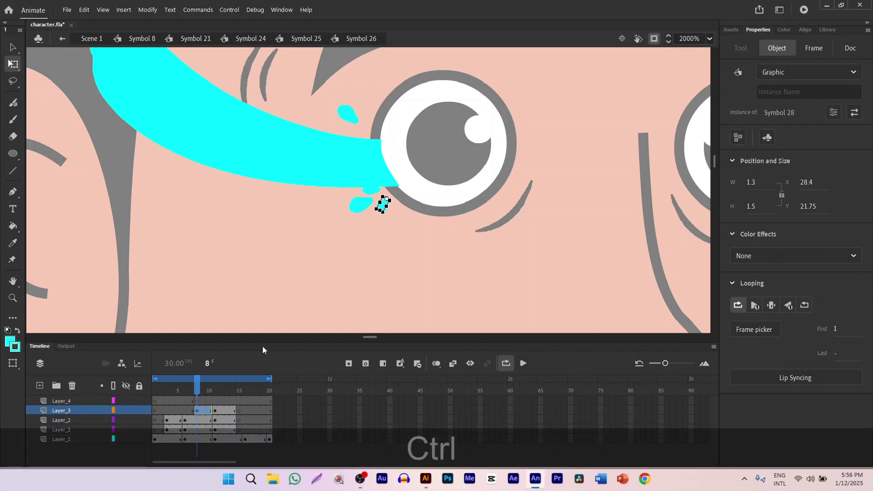
pyautogui.hotkey('ctrl', 'c')
pyautogui.press('shift')
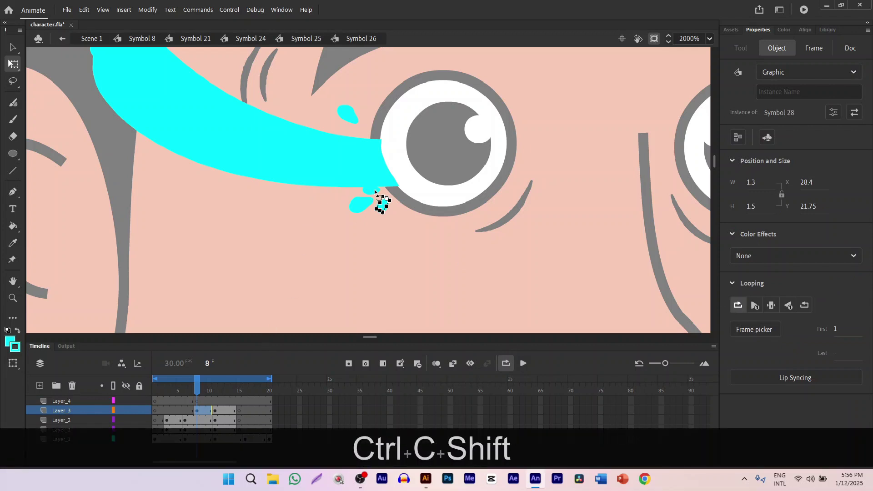
pyautogui.keyDown('shift'); pyautogui.click(371, 190); pyautogui.keyUp('shift')
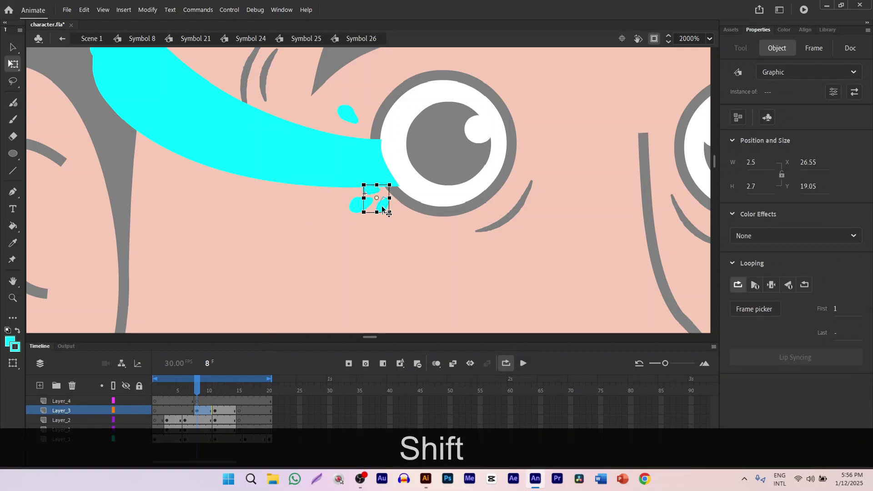
pyautogui.hotkey('ctrl', 'shift', 'c')
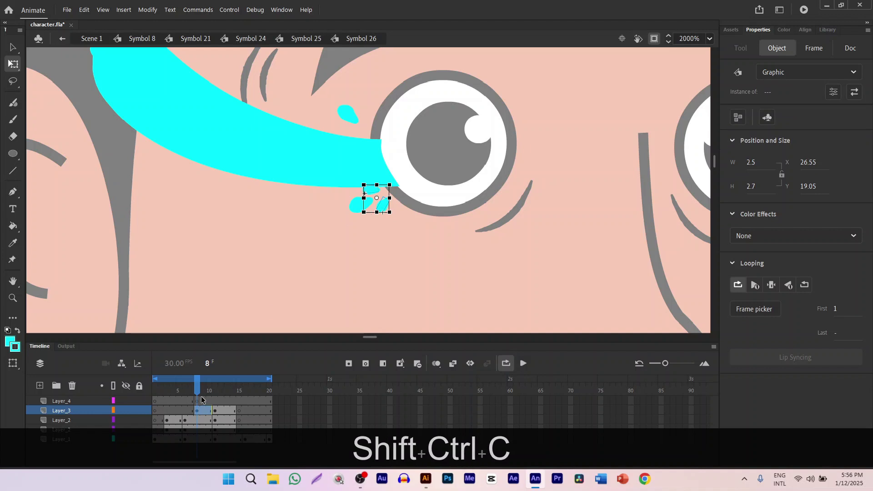
pyautogui.click(200, 401)
pyautogui.hotkey('ctrl', 'v')
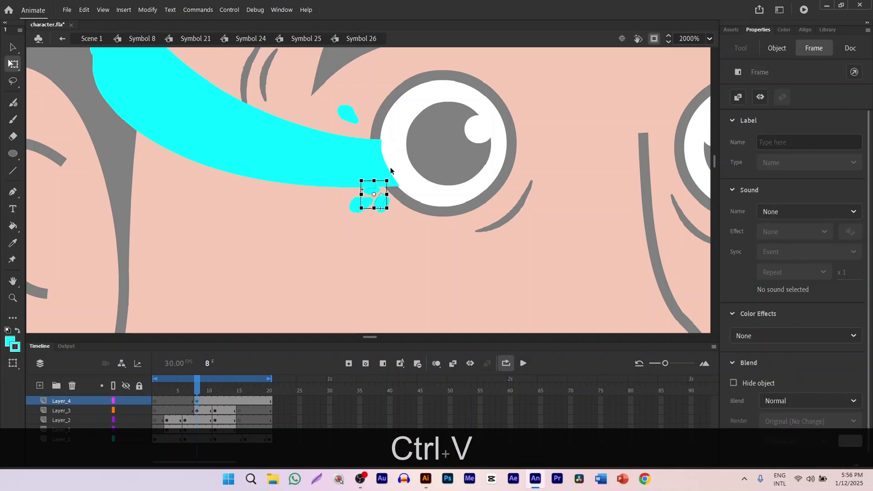
pyautogui.moveTo(394, 187); pyautogui.dragTo(365, 117)
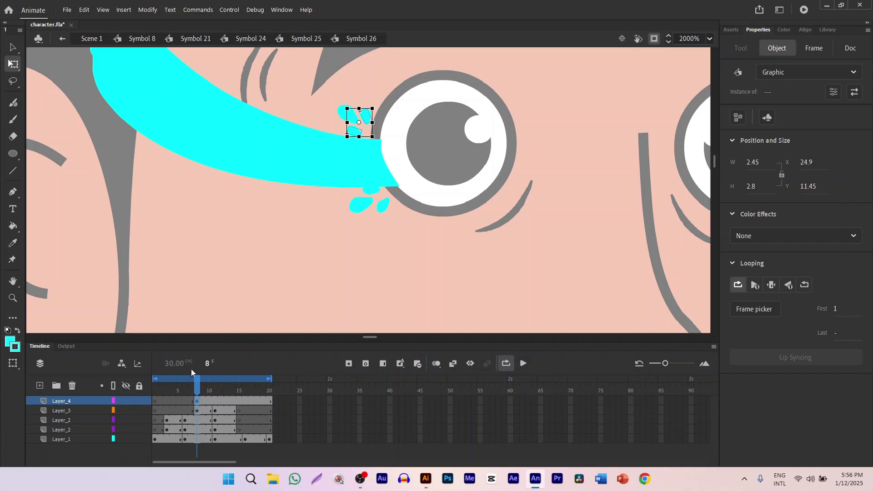
# Step: Insert a keyframe at frame 11 on Layer_4 and move the upper small droplets up and outward to about X 23.7, Y 10.3
pyautogui.moveTo(200, 386); pyautogui.dragTo(215, 391)
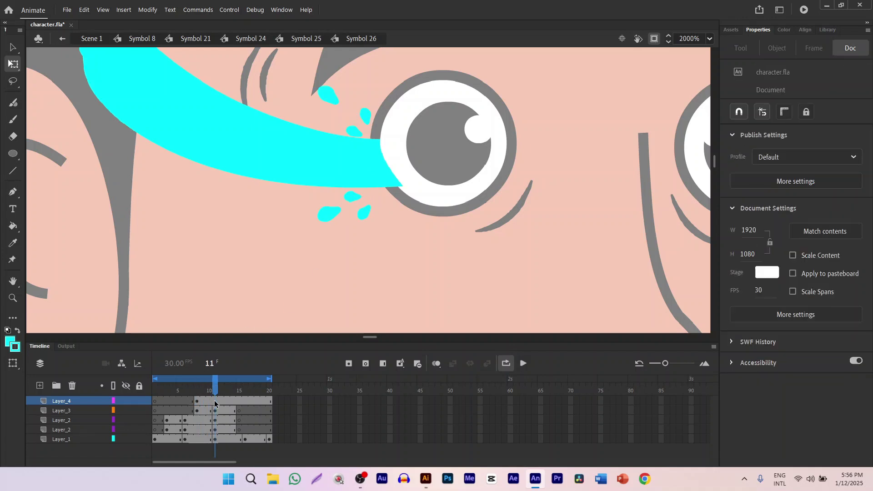
pyautogui.click(215, 403)
pyautogui.press('F6')
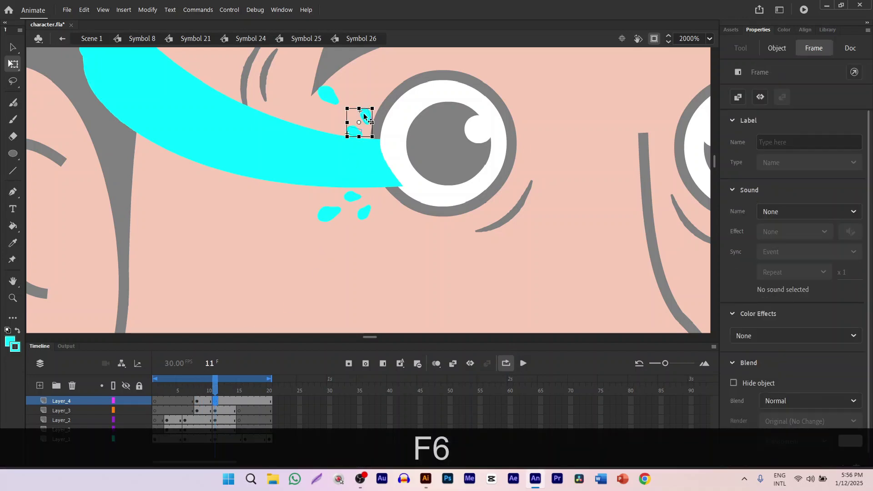
pyautogui.moveTo(365, 117); pyautogui.dragTo(353, 106)
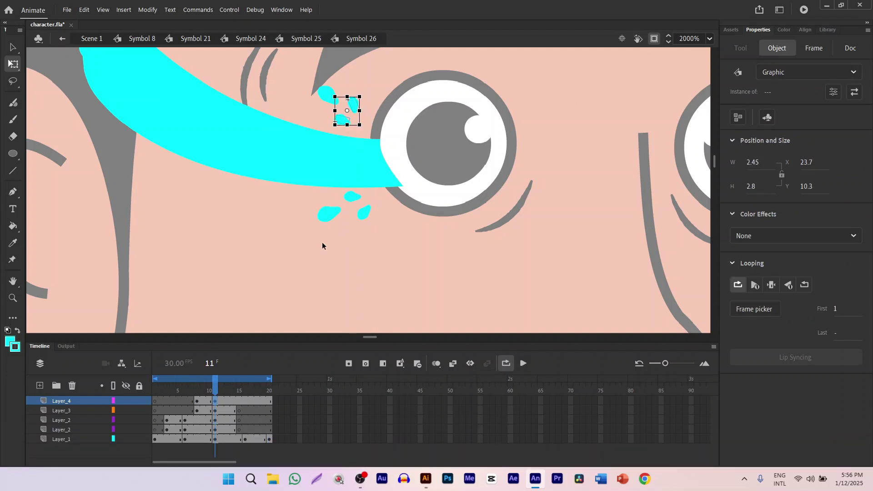
# Step: Insert a keyframe at frame 15 on Layer_4 and delete the upper small droplets there
pyautogui.click(215, 401)
pyautogui.click(227, 402)
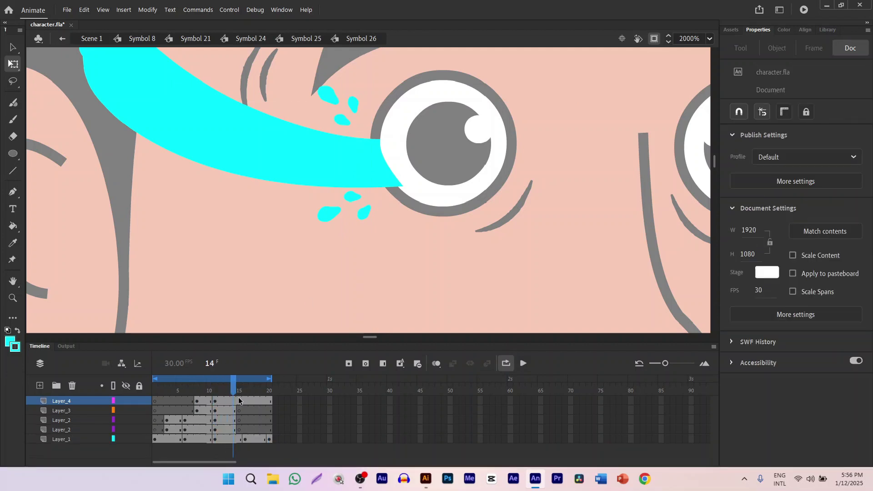
pyautogui.click(239, 401)
pyautogui.press('F6')
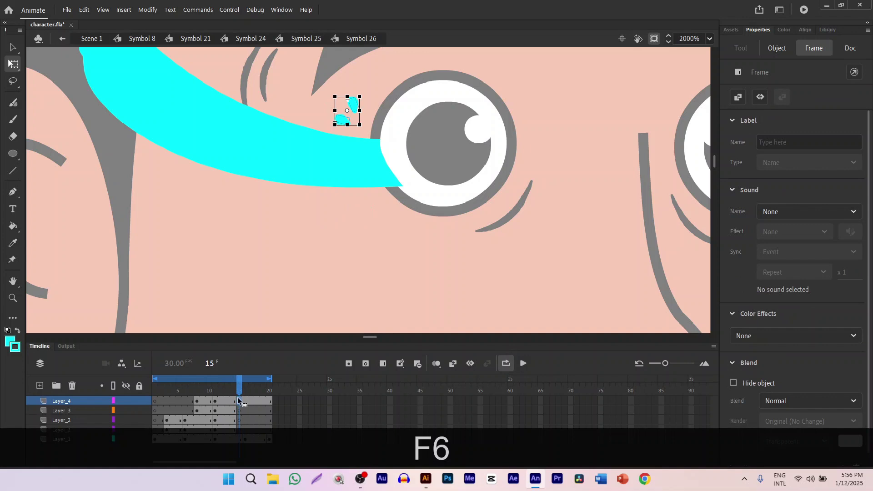
pyautogui.press('Delete')
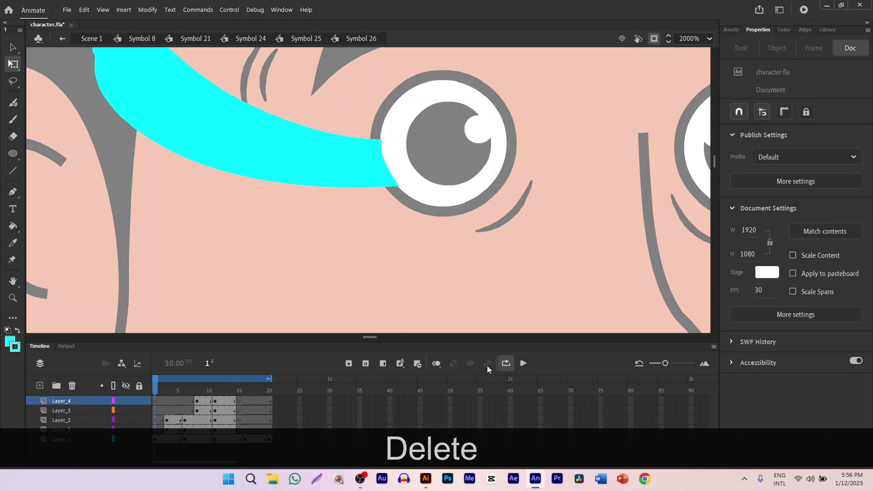
# Step: Play back the tear loop to check the motion of the stream and all the droplets
pyautogui.click(524, 364)
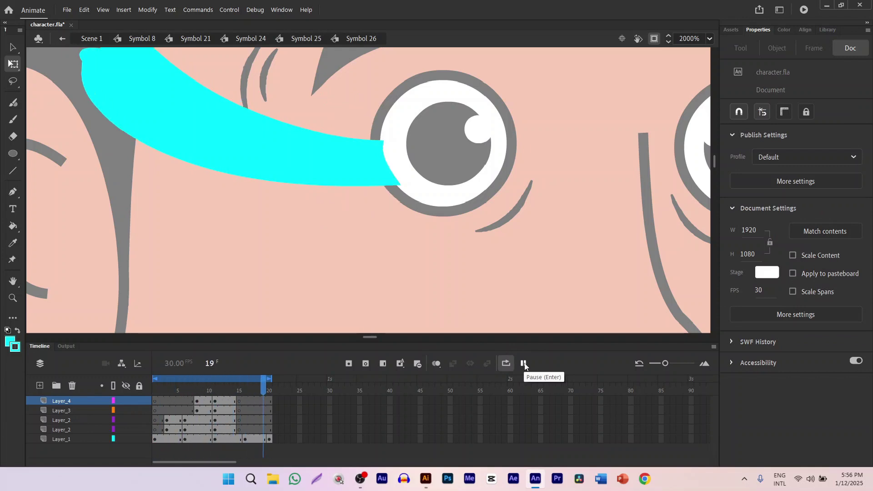
pyautogui.click(524, 363)
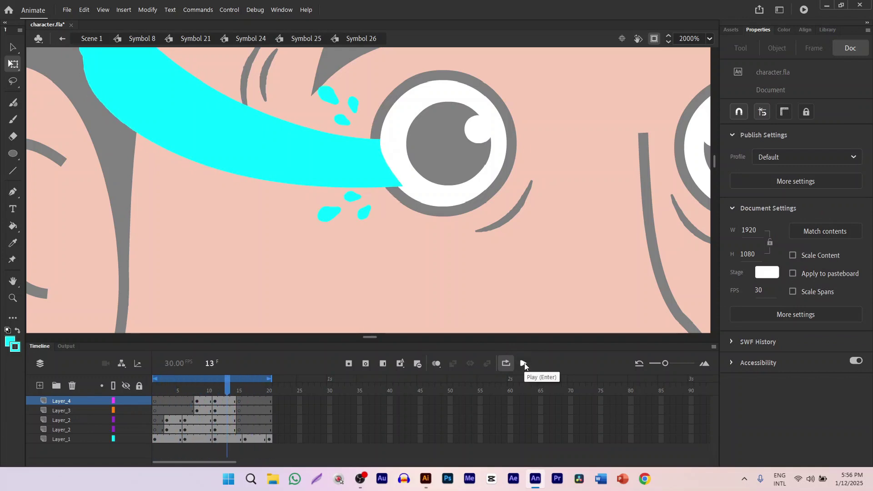
pyautogui.press('space')
pyautogui.moveTo(414, 243); pyautogui.dragTo(485, 293)
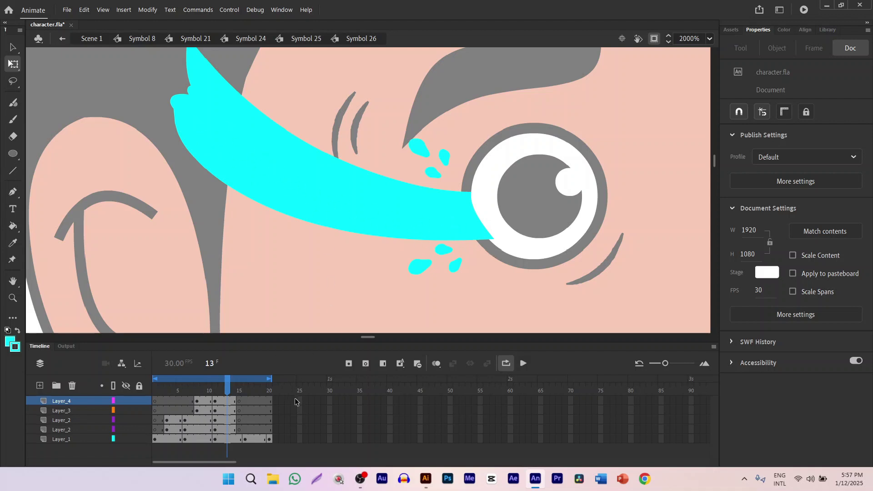
pyautogui.press('Return')
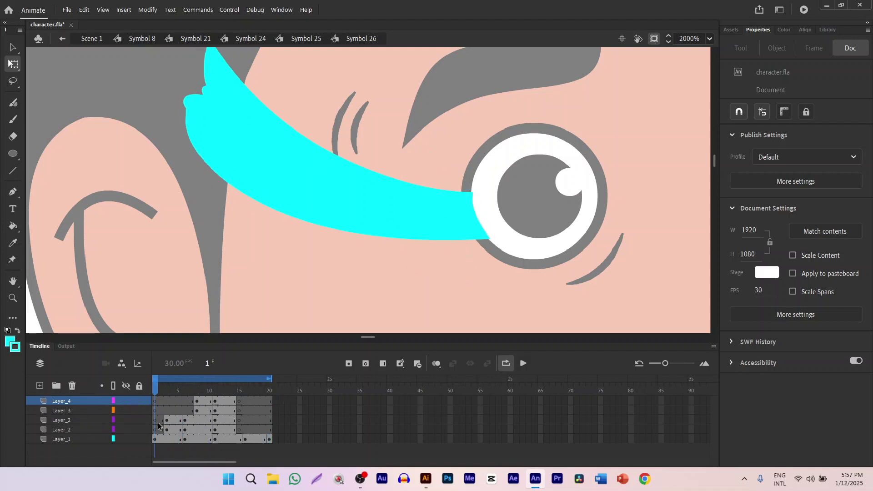
# Step: Add a new layer directly above the tear stream's layer and insert a keyframe on it at frame 6
pyautogui.click(154, 439)
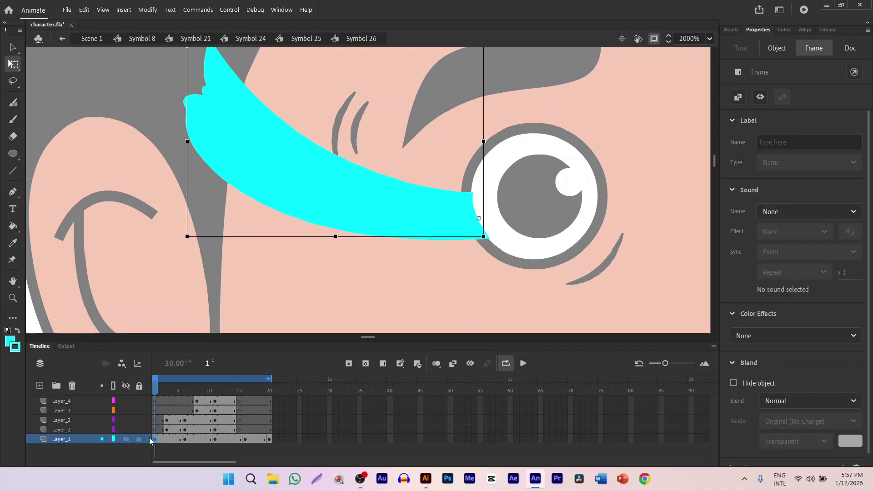
pyautogui.click(40, 386)
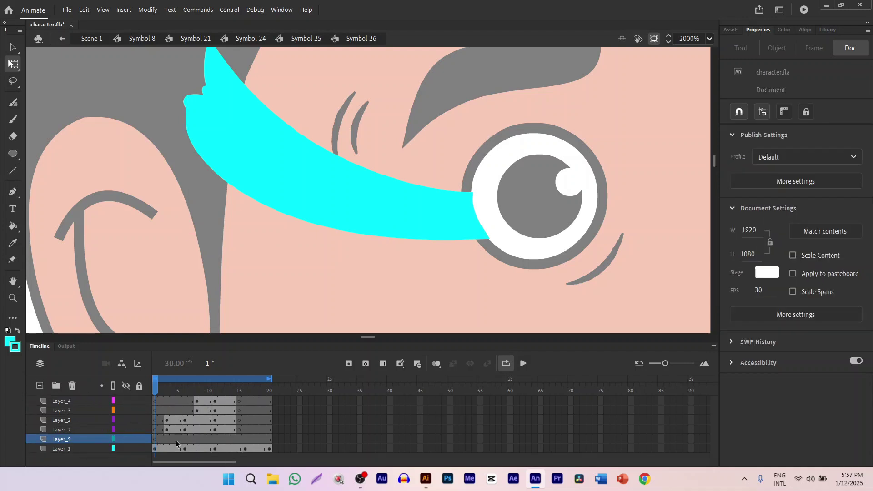
pyautogui.click(157, 438)
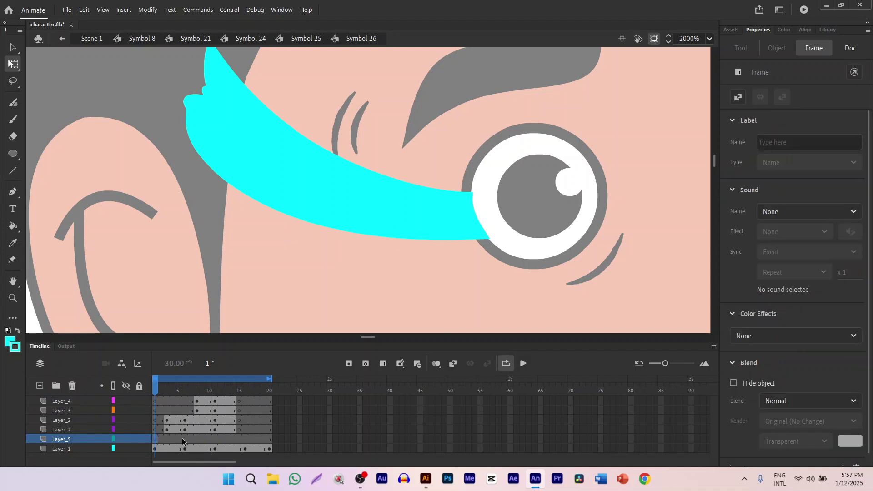
pyautogui.click(184, 438)
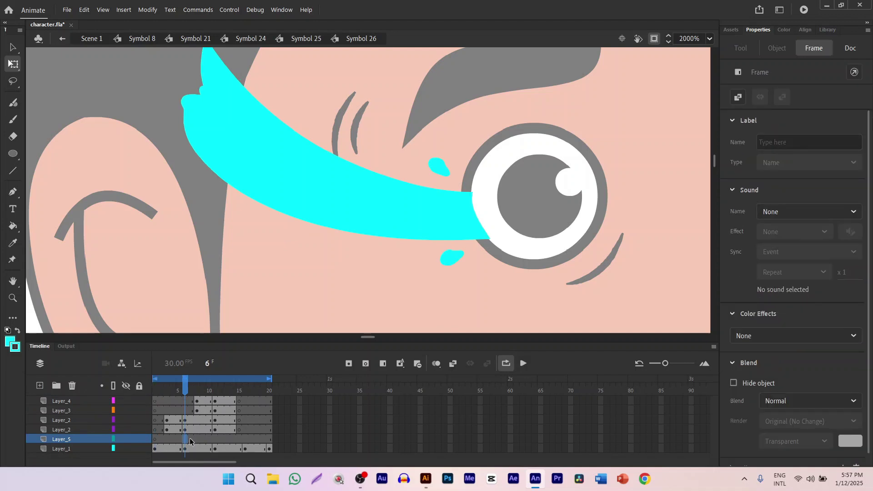
pyautogui.press('F6')
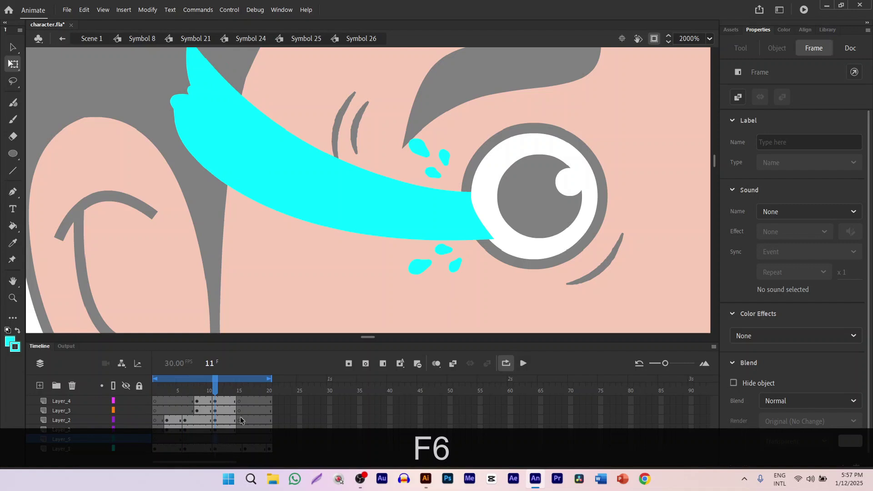
pyautogui.click(298, 401)
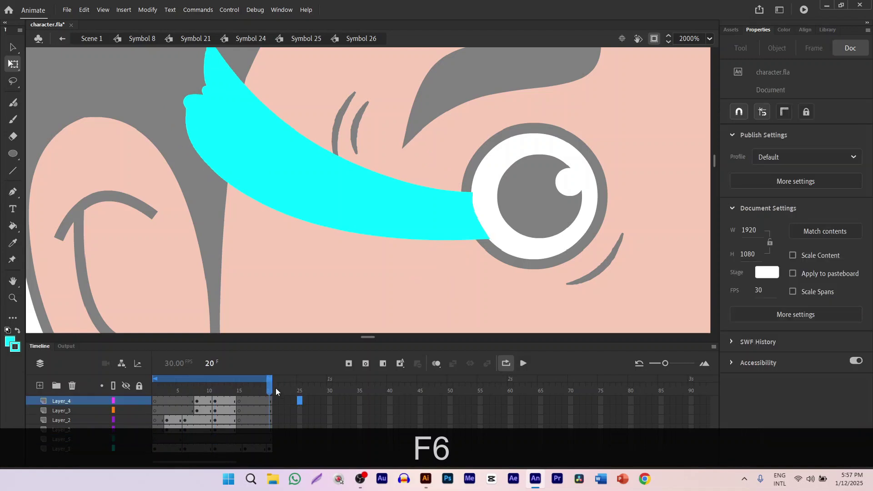
# Step: Insert a keyframe at frame 3 on Layer_5, the layer directly above the tear stream
pyautogui.moveTo(275, 388); pyautogui.dragTo(155, 389)
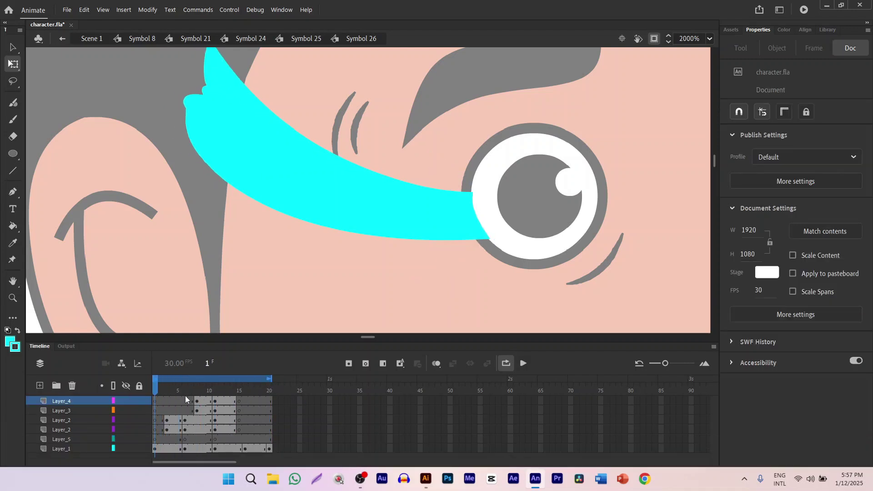
pyautogui.click(184, 439)
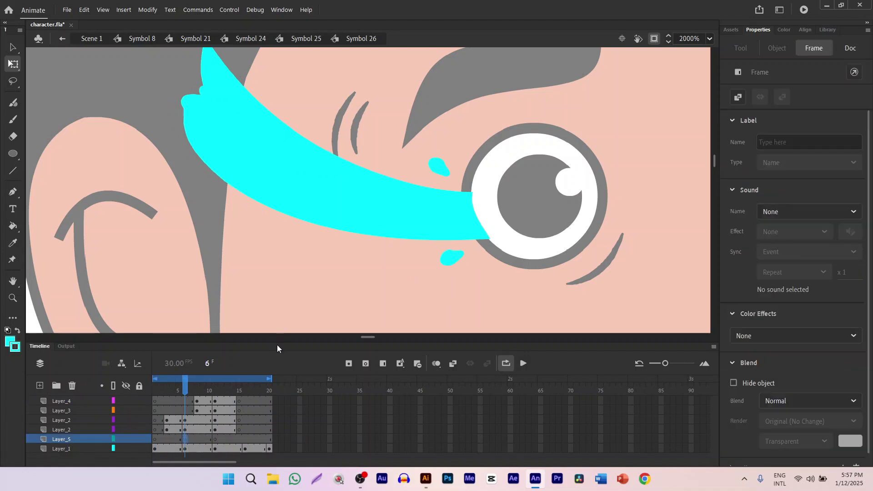
pyautogui.moveTo(277, 342); pyautogui.dragTo(281, 307)
pyautogui.doubleClick(282, 308)
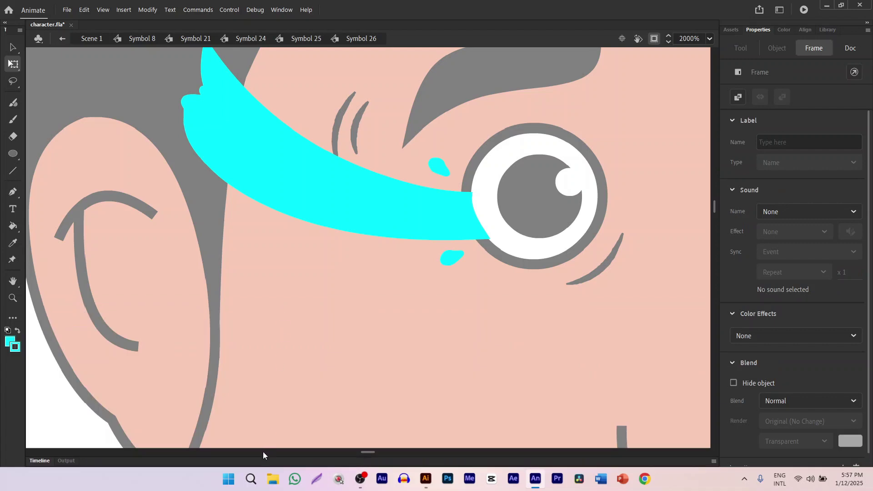
pyautogui.click(44, 461)
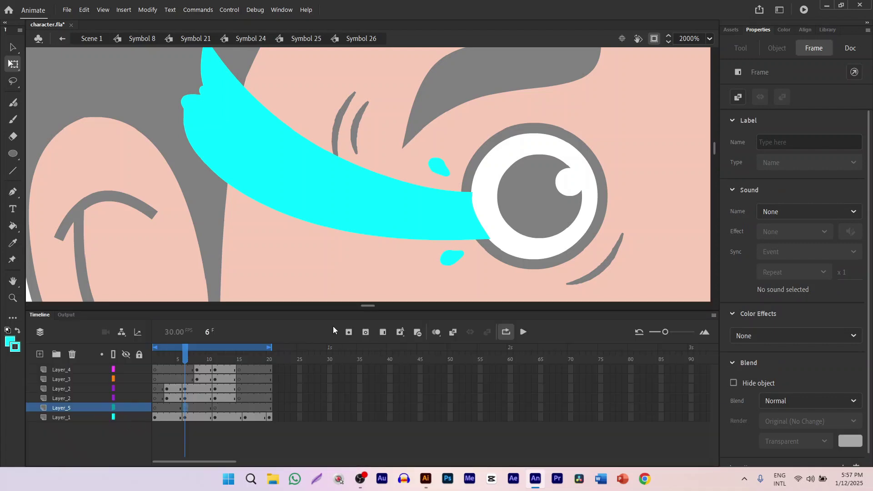
pyautogui.click(164, 409)
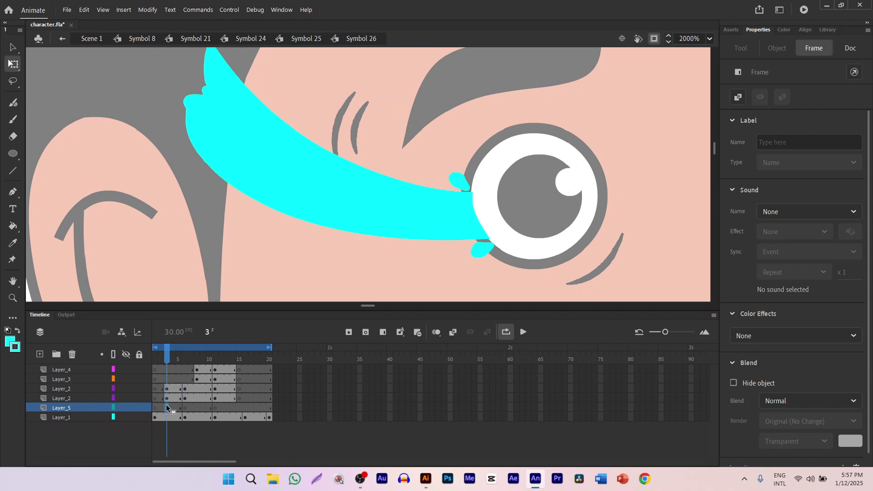
pyautogui.press('F6')
# Step: Set up the Classic Brush with a white fill and a size of 1
pyautogui.click(13, 121)
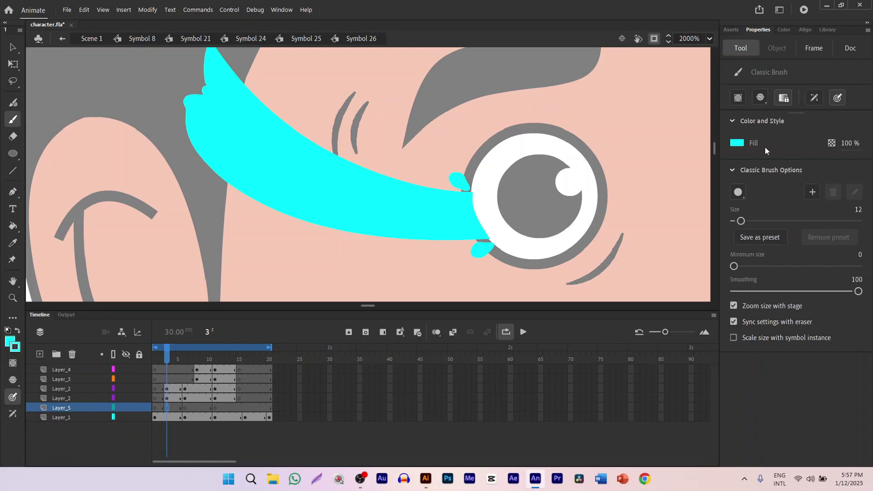
pyautogui.click(738, 143)
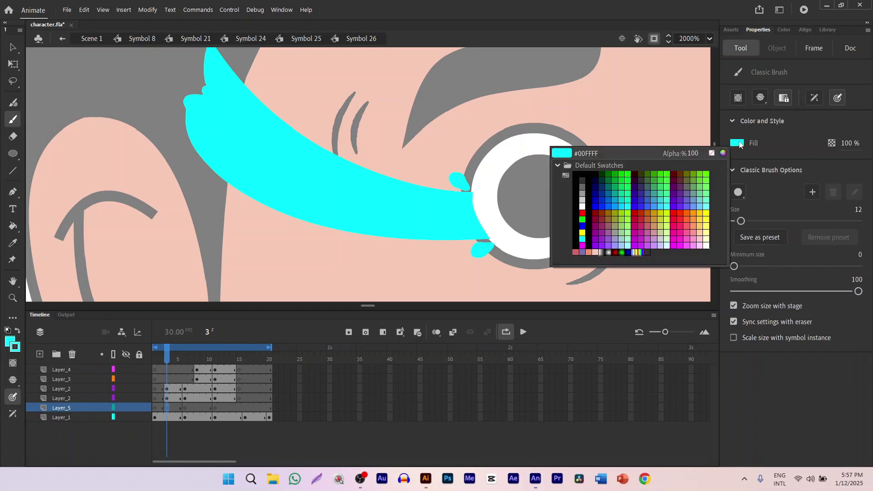
pyautogui.click(578, 197)
pyautogui.moveTo(860, 215); pyautogui.dragTo(842, 212)
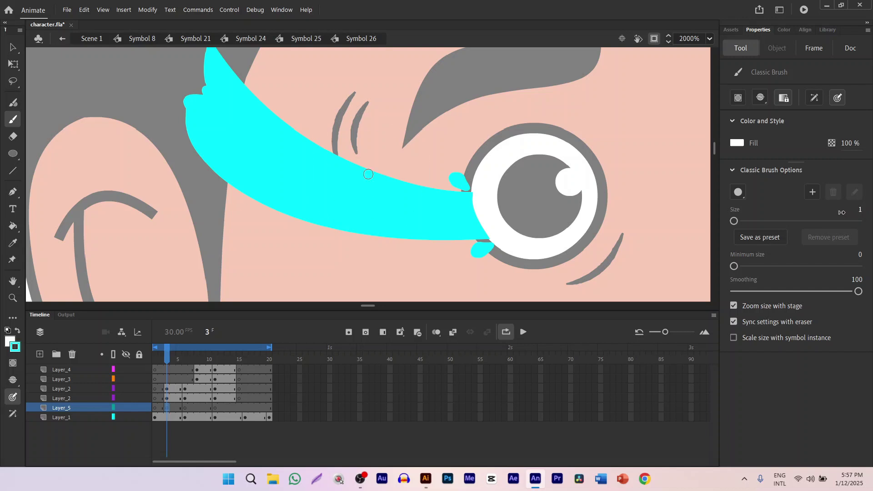
# Step: Try a white stroke along the tear stream, undo it, and try to reduce the brush size to 0.5
pyautogui.moveTo(321, 176); pyautogui.dragTo(395, 203)
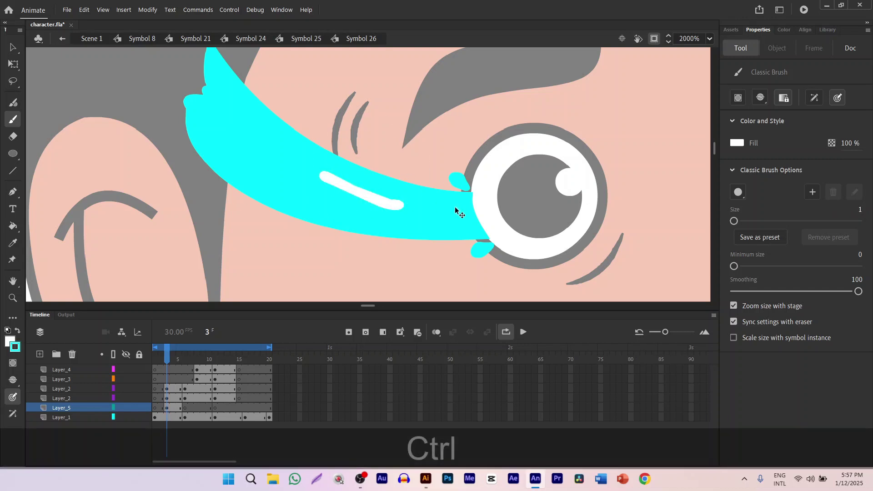
pyautogui.hotkey('ctrl', 'z')
pyautogui.click(864, 209)
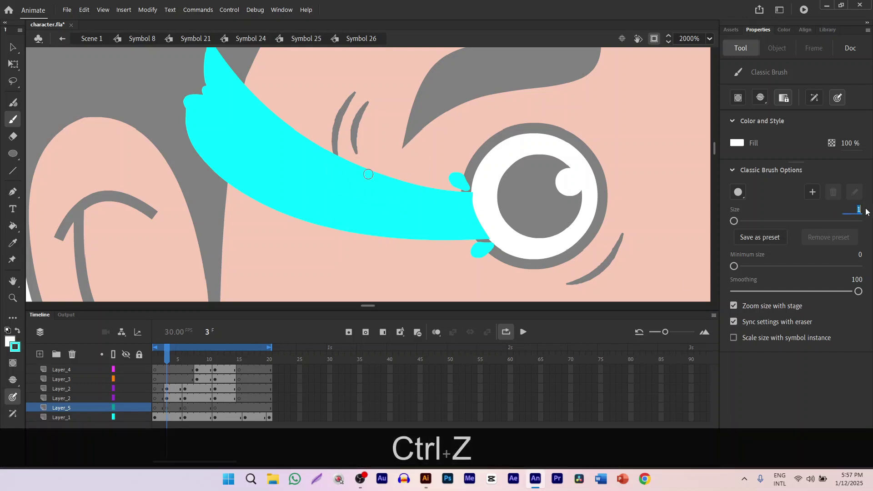
pyautogui.write('.5')
pyautogui.press('Return')
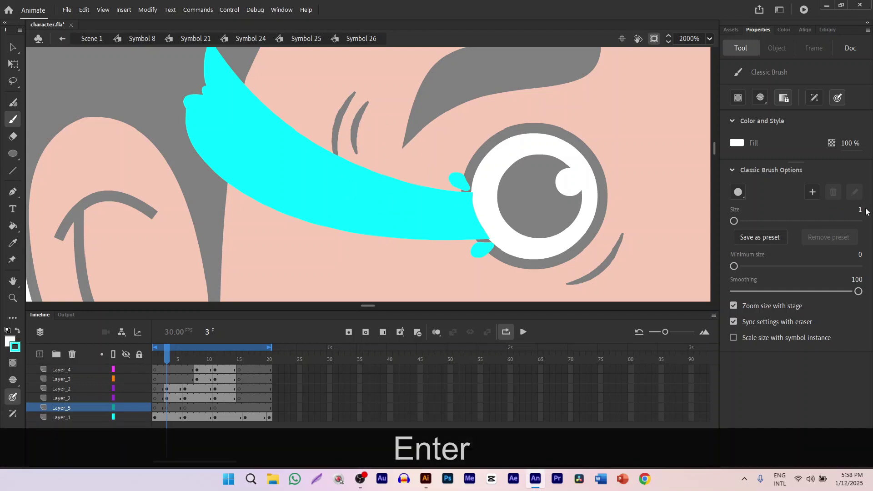
pyautogui.click(860, 210)
pyautogui.write('.50')
pyautogui.press('Return')
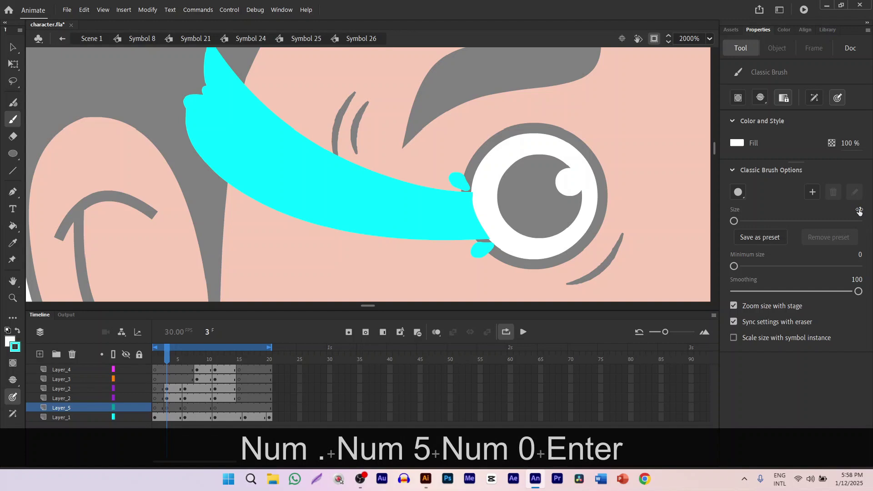
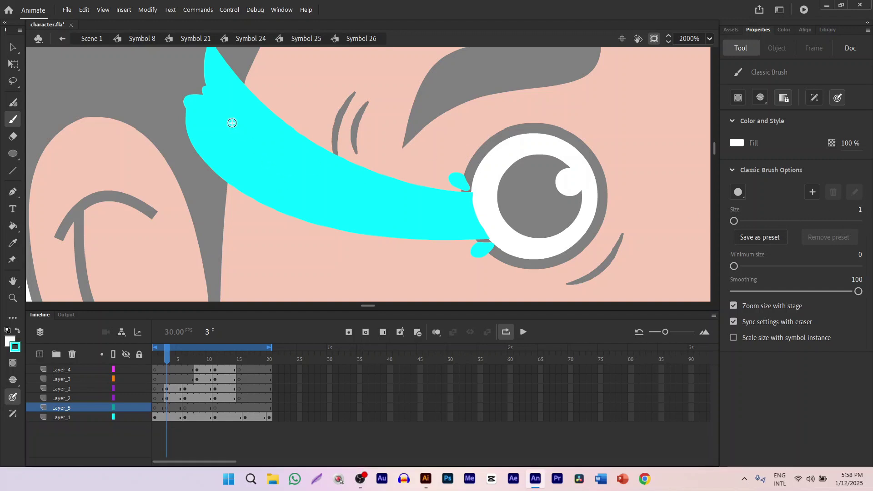
# Step: Paint white highlight strokes along the tear stream on Layer_5, three wavy ones at frame 3 and five short ones at frame 6
pyautogui.moveTo(227, 124)
pyautogui.mouseDown()
pyautogui.moveTo(322, 185)
pyautogui.moveTo(446, 213)
pyautogui.mouseUp()
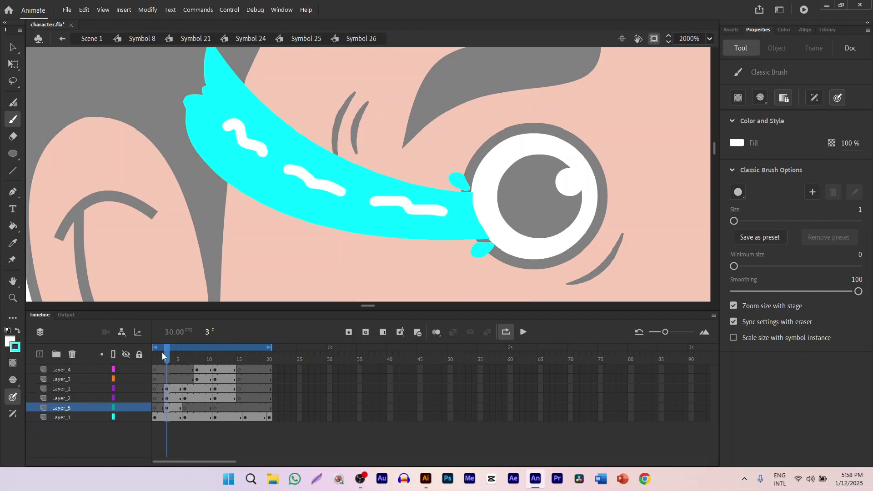
pyautogui.moveTo(162, 353)
pyautogui.mouseDown()
pyautogui.moveTo(179, 364)
pyautogui.moveTo(162, 362)
pyautogui.moveTo(187, 362)
pyautogui.mouseUp()
pyautogui.click(184, 405)
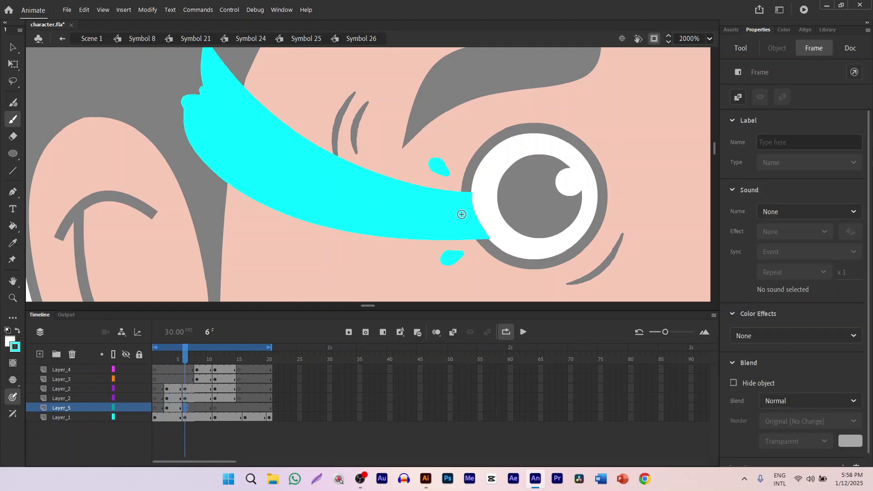
pyautogui.moveTo(462, 215)
pyautogui.mouseDown()
pyautogui.moveTo(371, 206)
pyautogui.moveTo(308, 188)
pyautogui.moveTo(286, 170)
pyautogui.mouseUp()
pyautogui.moveTo(267, 159)
pyautogui.mouseDown()
pyautogui.moveTo(240, 147)
pyautogui.moveTo(237, 109)
pyautogui.mouseUp()
# Step: Paint six white highlight strokes spread across the tear stream at frame 11 on Layer_5
pyautogui.moveTo(181, 346); pyautogui.dragTo(214, 362)
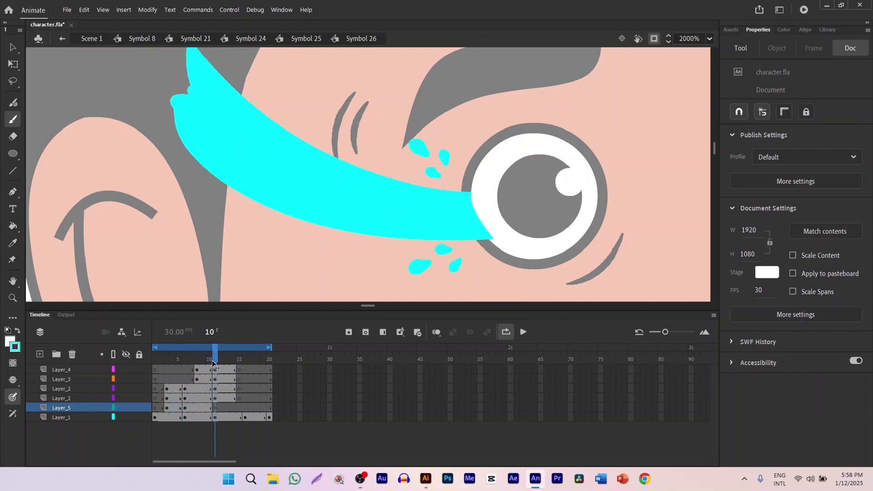
pyautogui.click(217, 407)
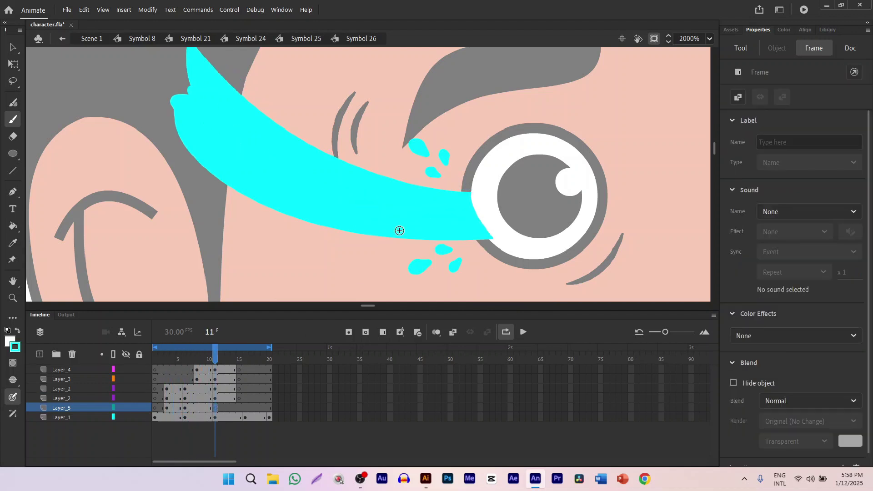
pyautogui.moveTo(458, 221)
pyautogui.mouseDown()
pyautogui.moveTo(295, 193)
pyautogui.moveTo(229, 153)
pyautogui.moveTo(237, 124)
pyautogui.moveTo(224, 111)
pyautogui.moveTo(206, 131)
pyautogui.mouseUp()
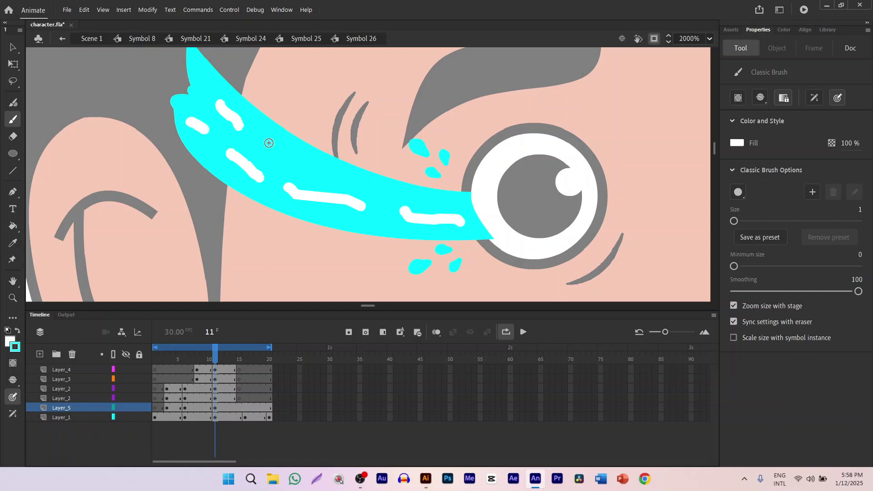
pyautogui.moveTo(301, 162); pyautogui.dragTo(337, 172)
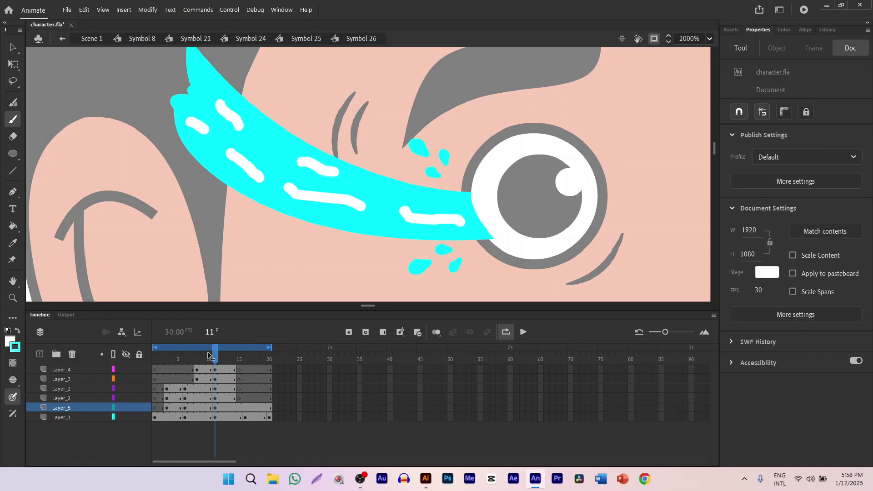
# Step: Play back the loop from frame 1 to check the white highlights moving along the tear stream
pyautogui.click(155, 360)
pyautogui.press('space')
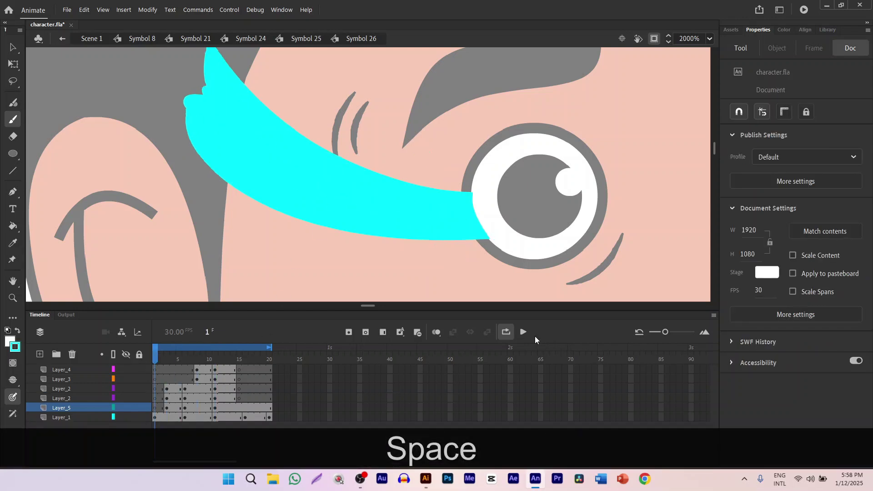
pyautogui.click(523, 332)
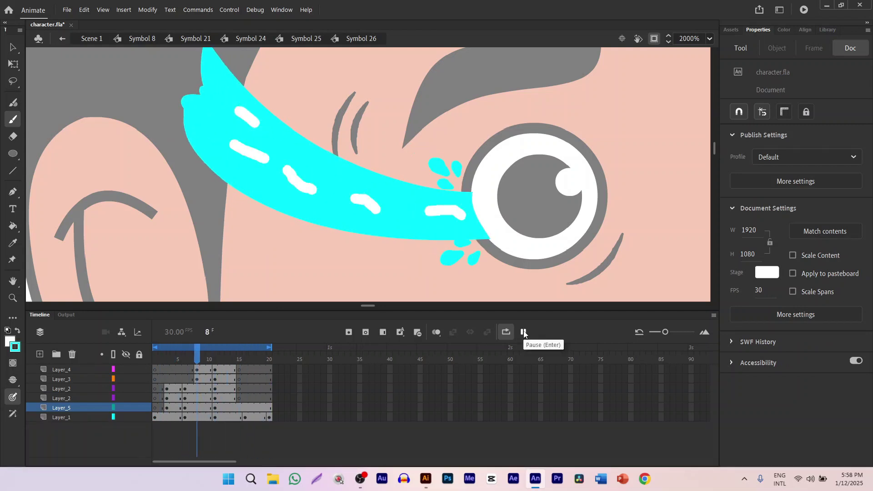
pyautogui.click(524, 332)
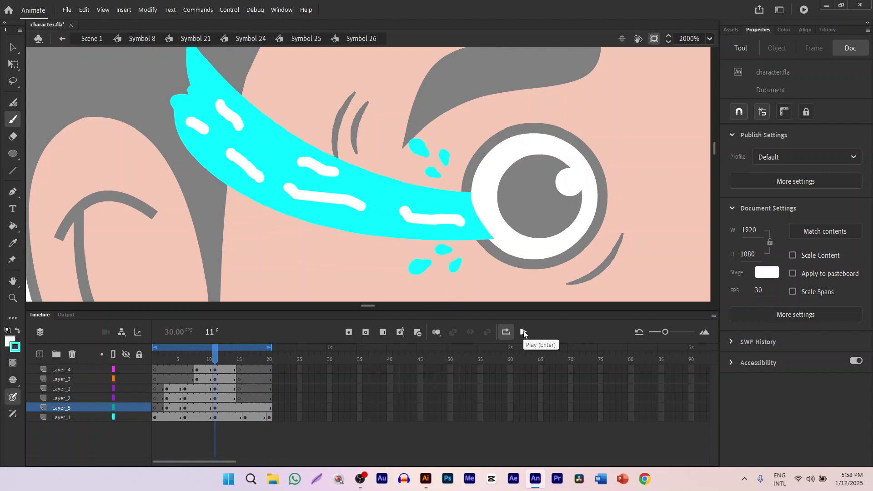
# Step: Select the Layer_5 frames and lower the fill alpha of the frame 11 highlight strokes to 57%
pyautogui.moveTo(166, 410); pyautogui.dragTo(296, 411)
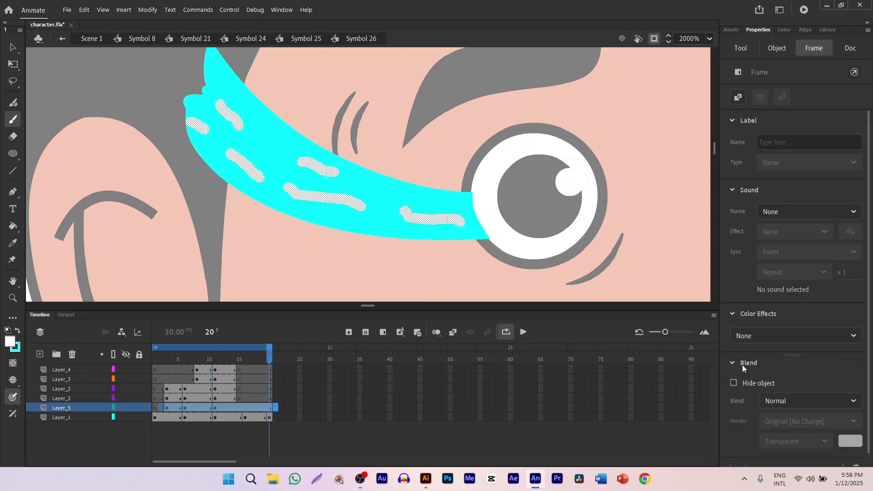
pyautogui.click(778, 49)
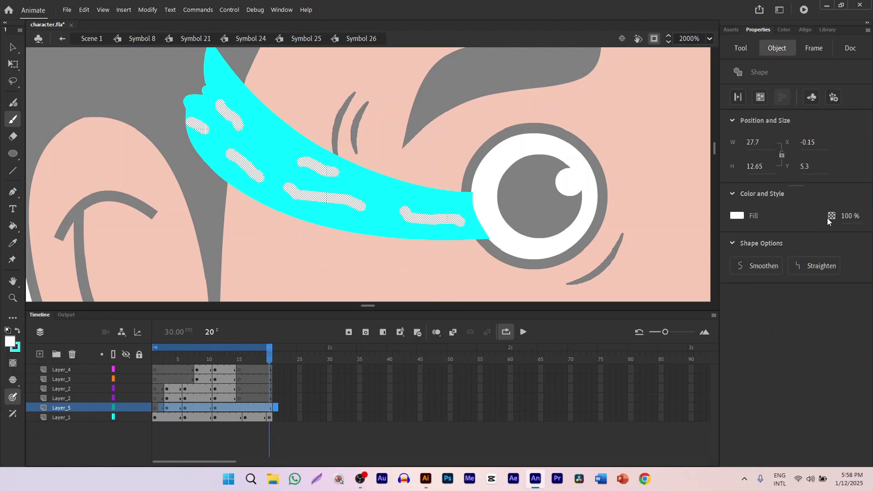
pyautogui.moveTo(840, 218); pyautogui.dragTo(832, 222)
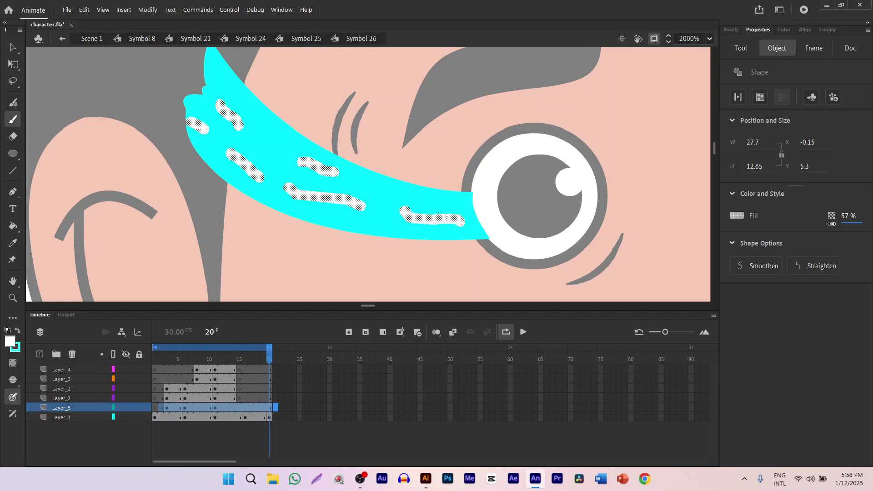
pyautogui.click(256, 450)
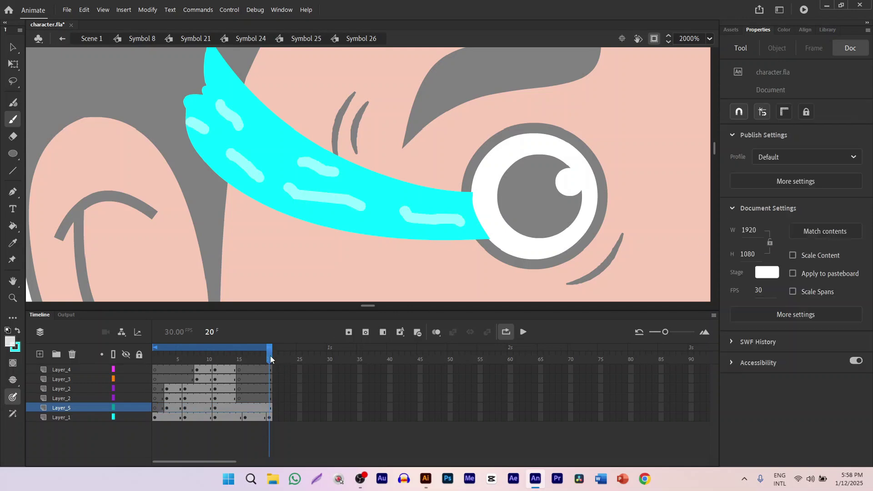
# Step: Set the fill alpha of the highlight strokes at frame 6 on Layer_5 to 50%
pyautogui.moveTo(271, 359); pyautogui.dragTo(225, 367)
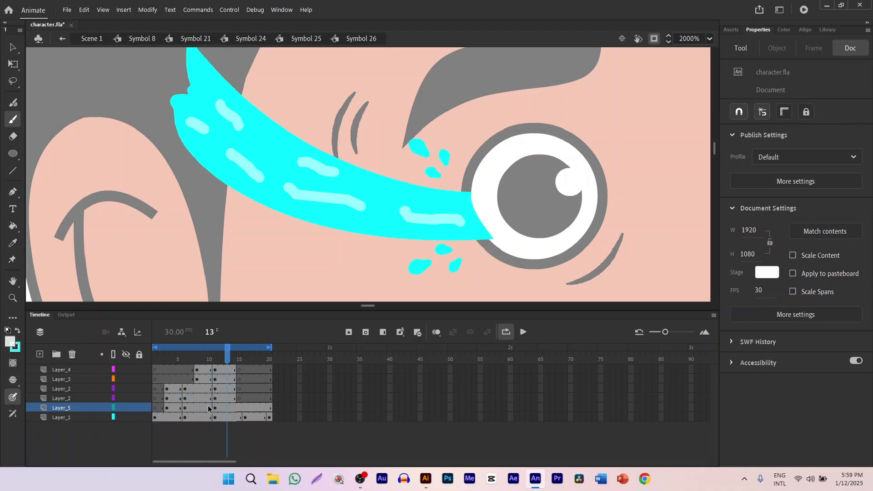
pyautogui.click(187, 407)
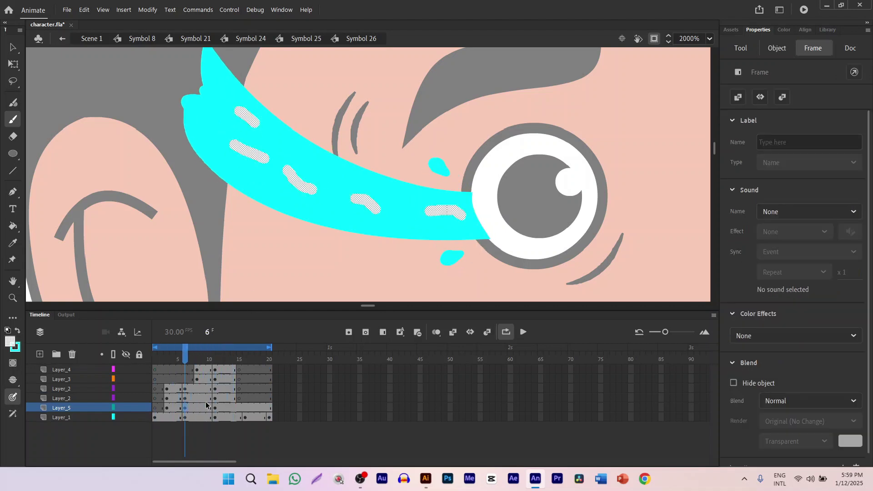
pyautogui.click(779, 49)
pyautogui.click(847, 215)
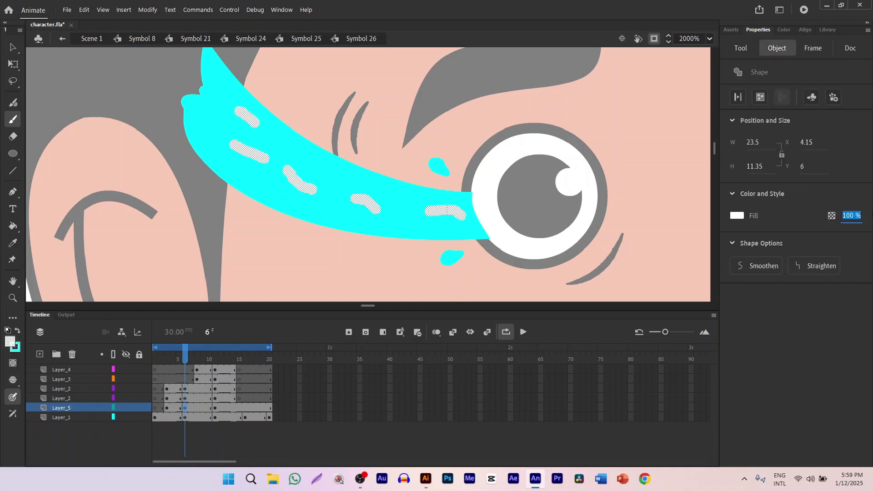
pyautogui.write('50')
pyautogui.press('Return')
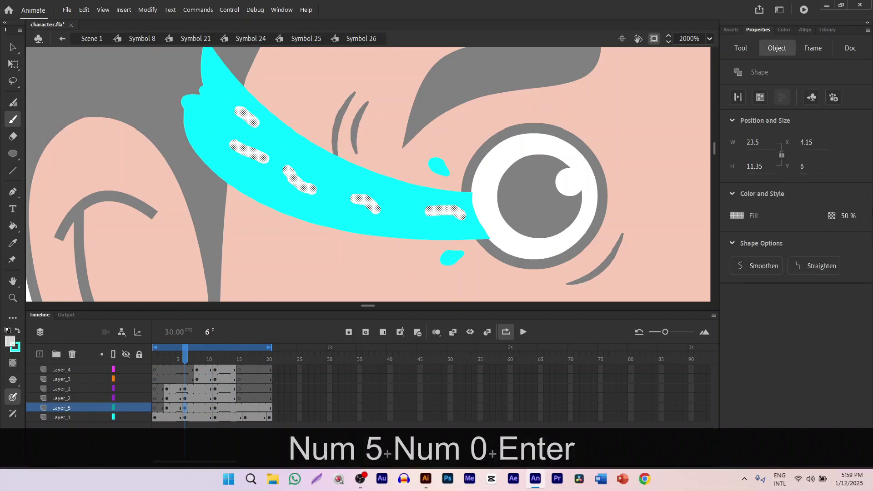
# Step: Set the fill alpha of the highlight strokes at frame 3 on Layer_5 to 50%
pyautogui.click(167, 409)
pyautogui.click(788, 53)
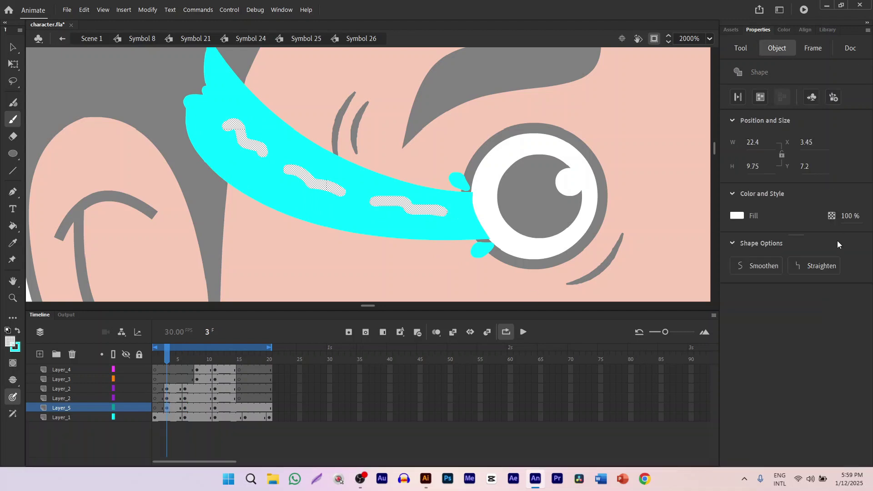
pyautogui.moveTo(850, 216); pyautogui.dragTo(842, 215)
pyautogui.click(847, 214)
pyautogui.write('50')
pyautogui.press('Return')
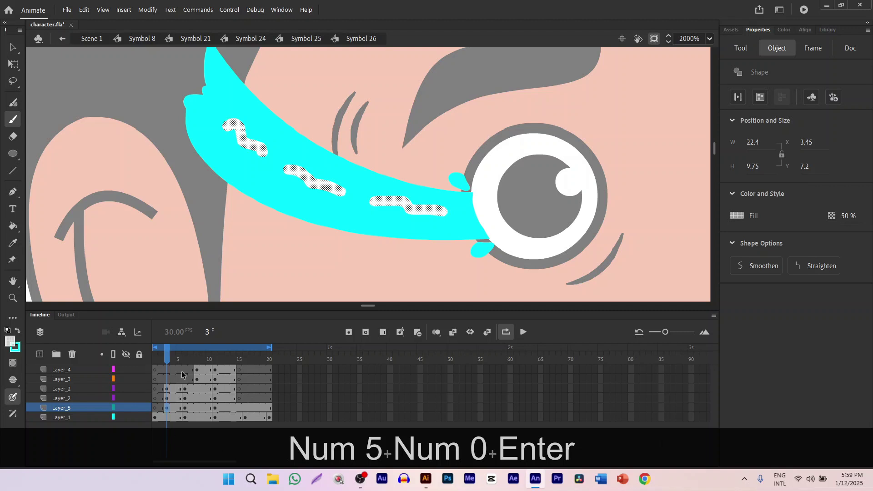
# Step: Play back the tear loop to check the semi-transparent highlights
pyautogui.press('space')
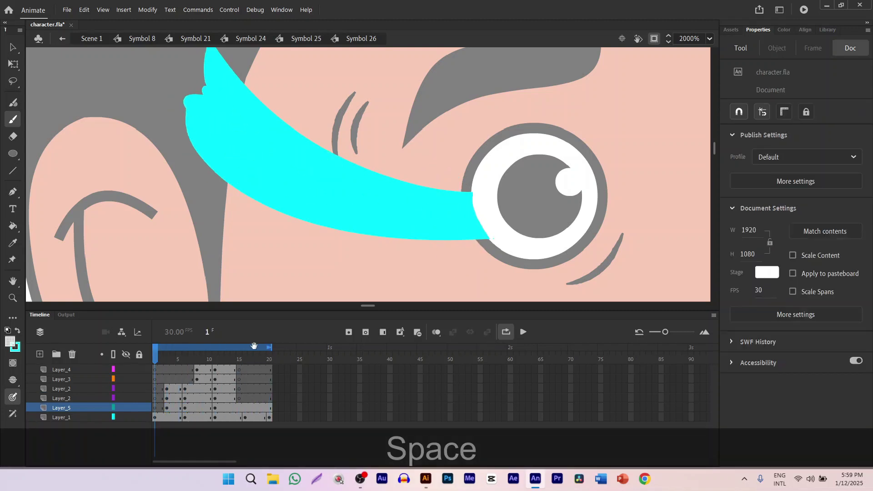
pyautogui.click(523, 332)
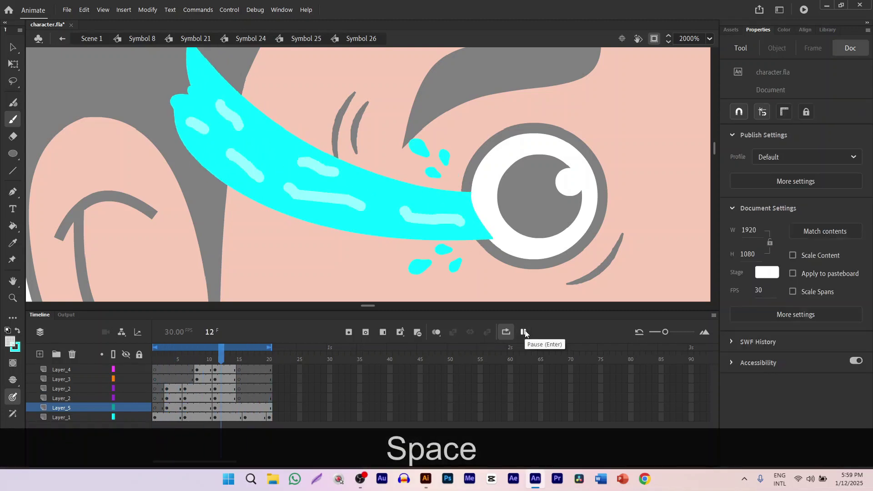
pyautogui.click(523, 332)
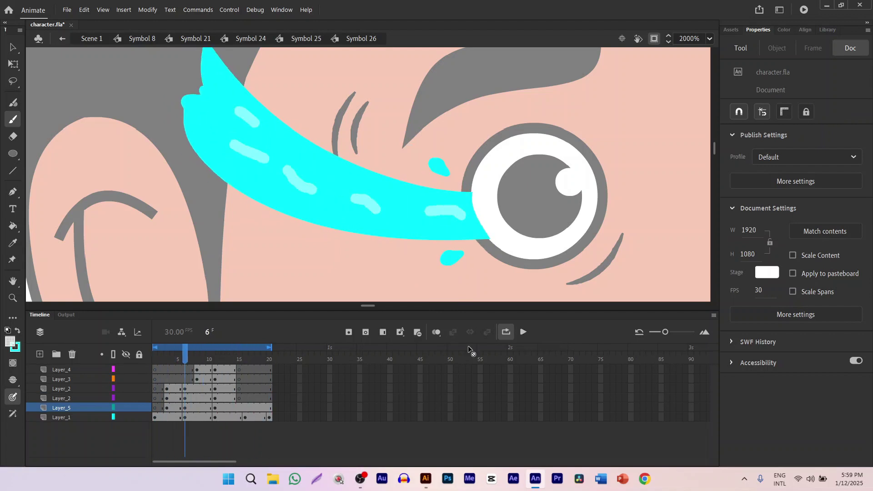
# Step: Raise the fill alpha of the highlight strokes at frame 3 on Layer_5
pyautogui.click(166, 408)
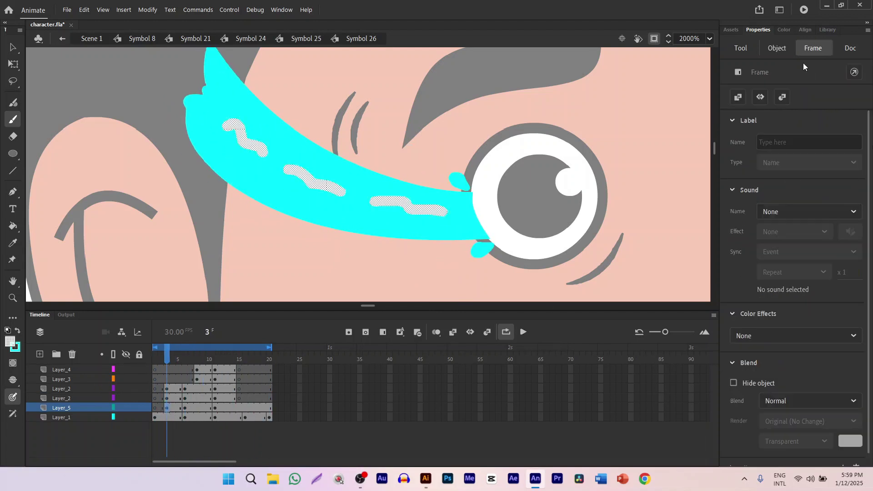
pyautogui.click(778, 48)
pyautogui.moveTo(846, 219); pyautogui.dragTo(861, 223)
pyautogui.click(262, 436)
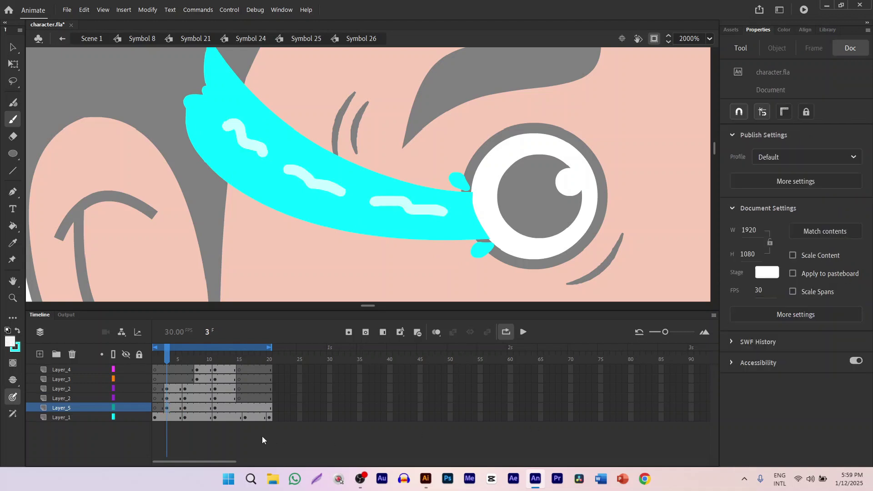
# Step: Set the fill alpha of the highlight strokes at frame 6 on Layer_5 to 80%
pyautogui.click(184, 408)
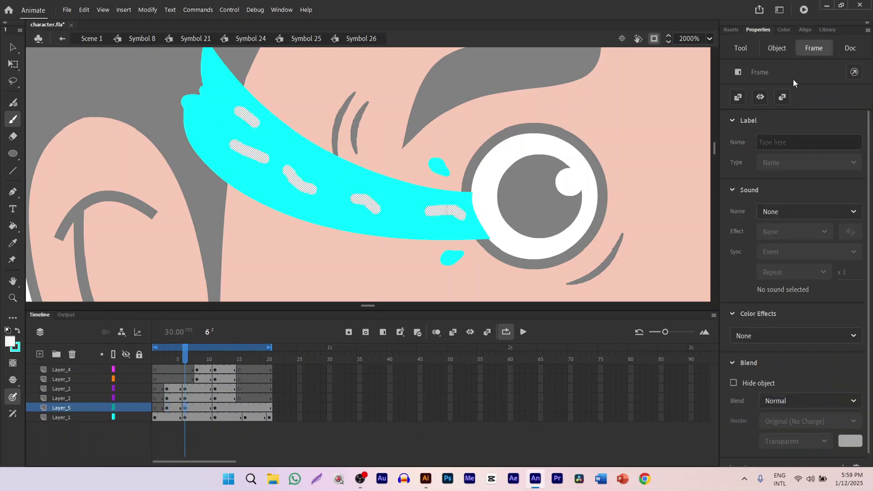
pyautogui.click(777, 48)
pyautogui.click(847, 214)
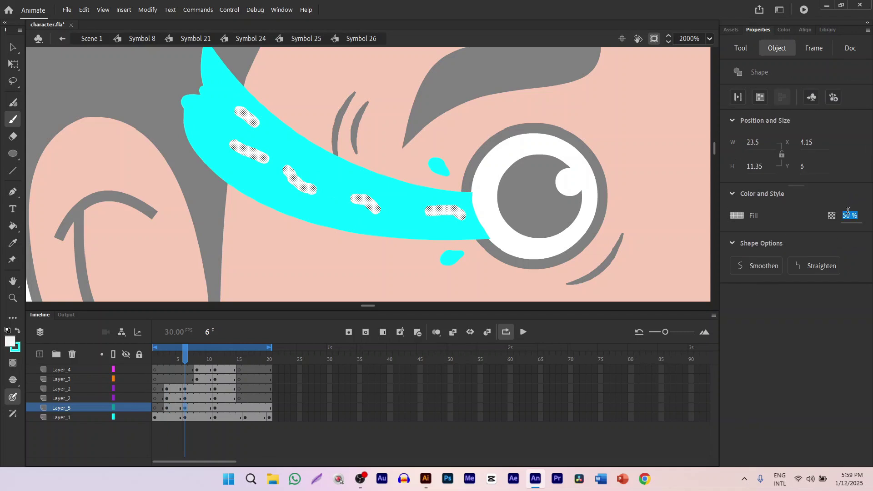
pyautogui.write('80')
pyautogui.press('Return')
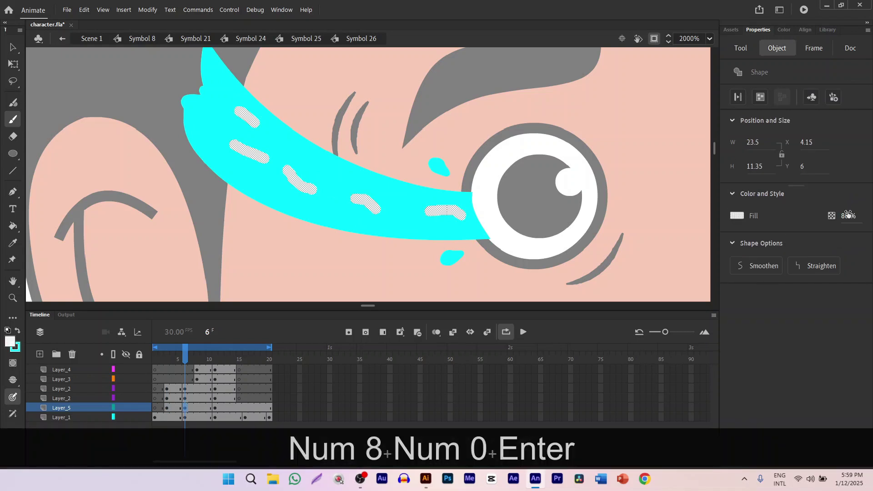
# Step: Set the fill alpha of the highlight strokes at frame 11 on Layer_5 to 80%
pyautogui.click(217, 409)
pyautogui.click(777, 48)
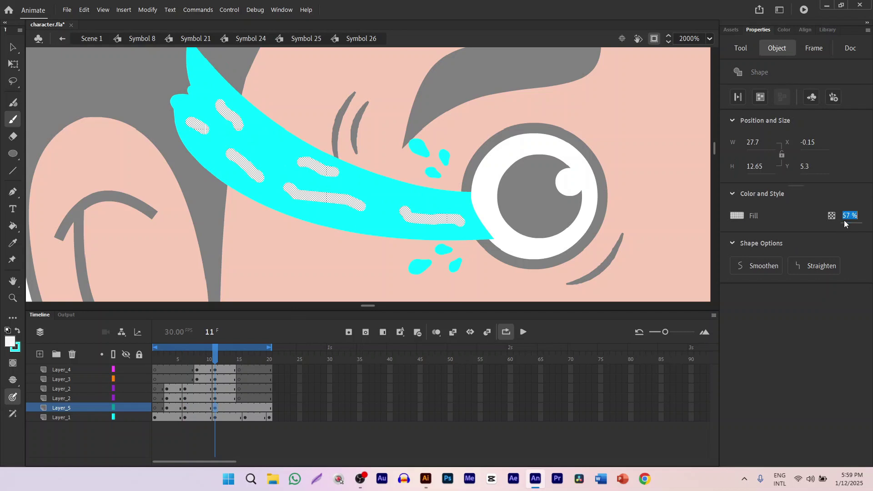
pyautogui.write('80')
pyautogui.press('Return')
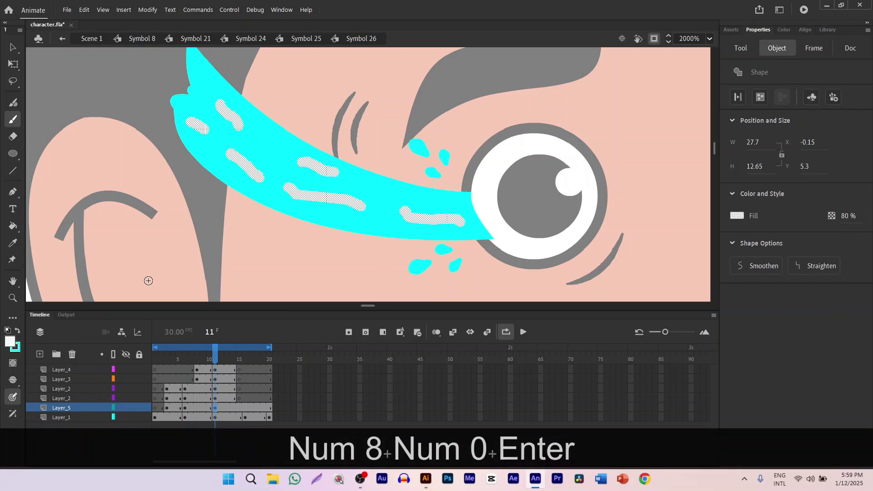
pyautogui.click(215, 432)
# Step: Add a keyframe at frame 15 on Layer_5 and replace its highlights with the frame 6 strokes pasted in place
pyautogui.click(242, 408)
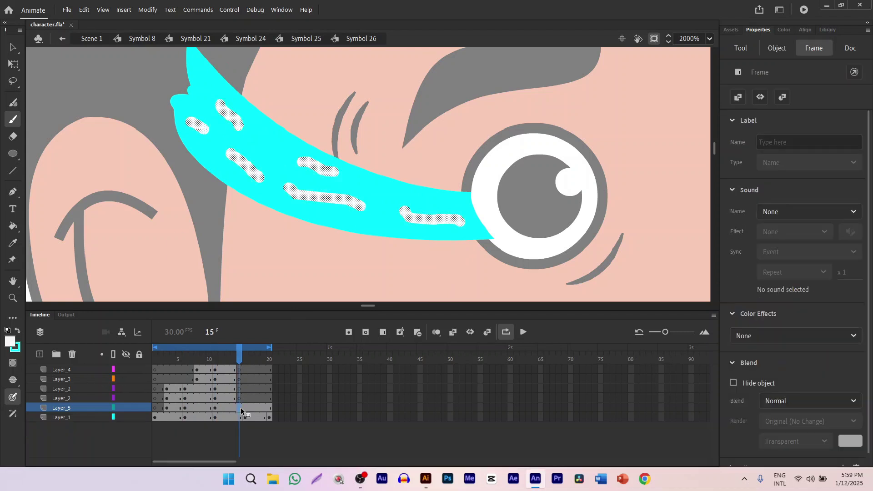
pyautogui.press('F6')
pyautogui.click(184, 408)
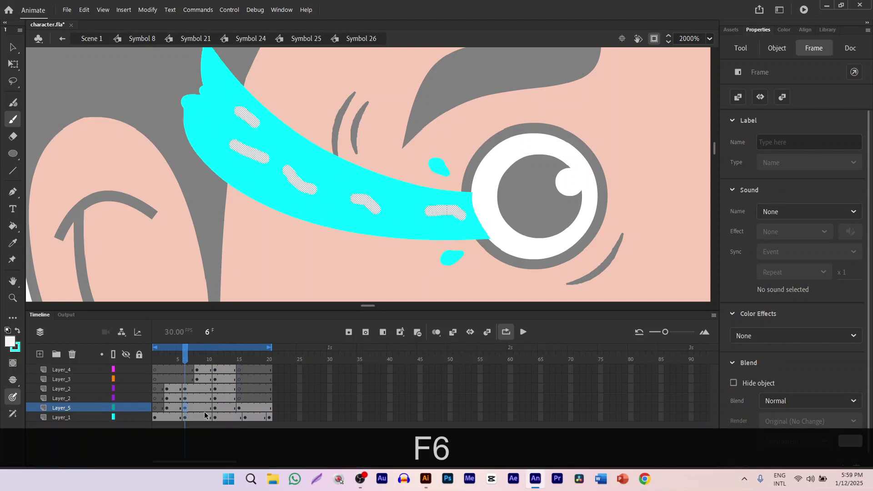
pyautogui.hotkey('ctrl', 'c')
pyautogui.click(240, 408)
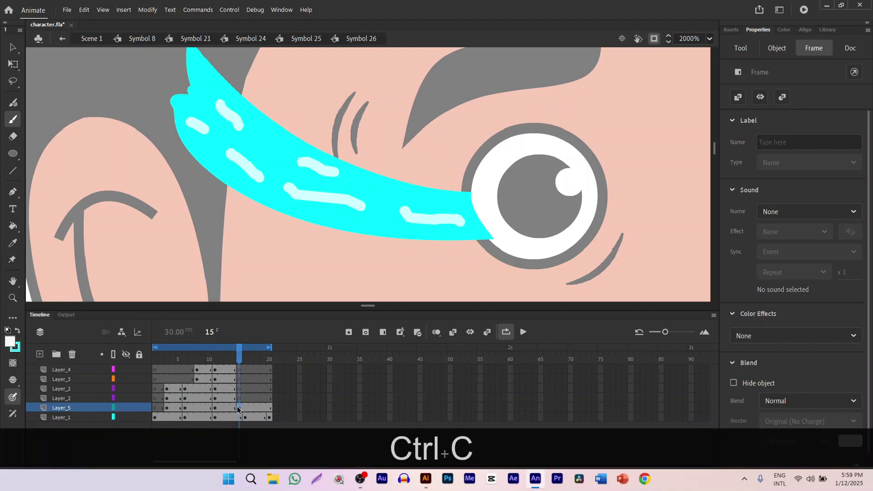
pyautogui.press('Delete')
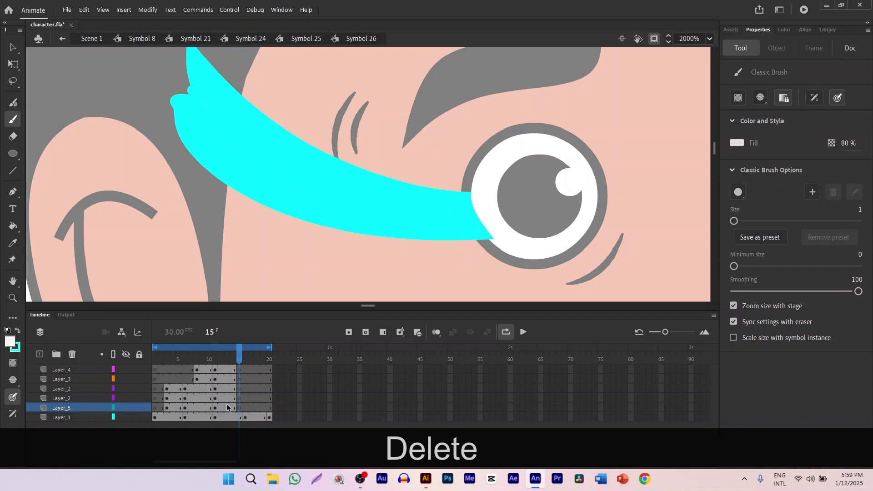
pyautogui.hotkey('ctrl', 'shift', 'v')
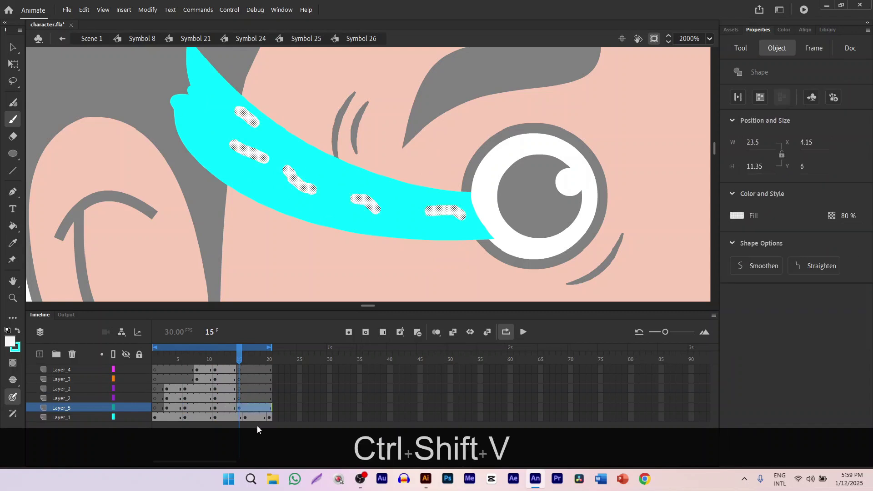
pyautogui.click(258, 426)
# Step: Scrub through the end of the loop and insert a keyframe at frame 19 on Layer_5
pyautogui.moveTo(241, 366); pyautogui.dragTo(287, 378)
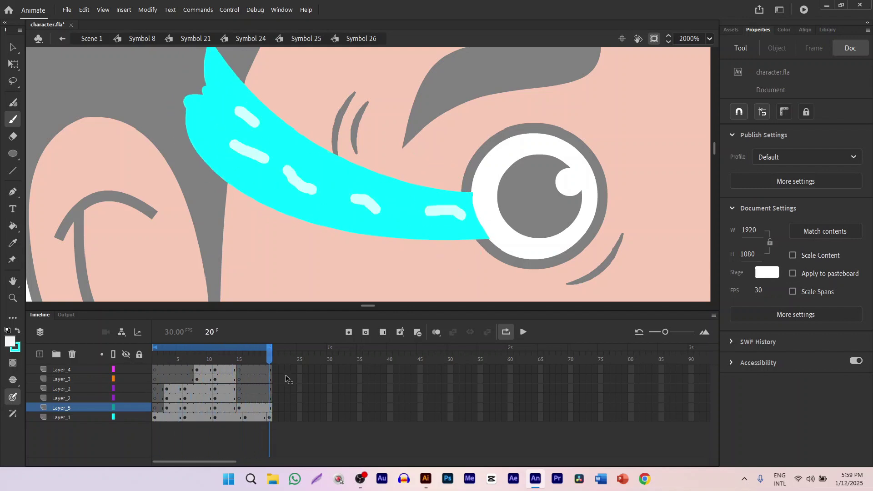
pyautogui.click(265, 406)
pyautogui.click(259, 407)
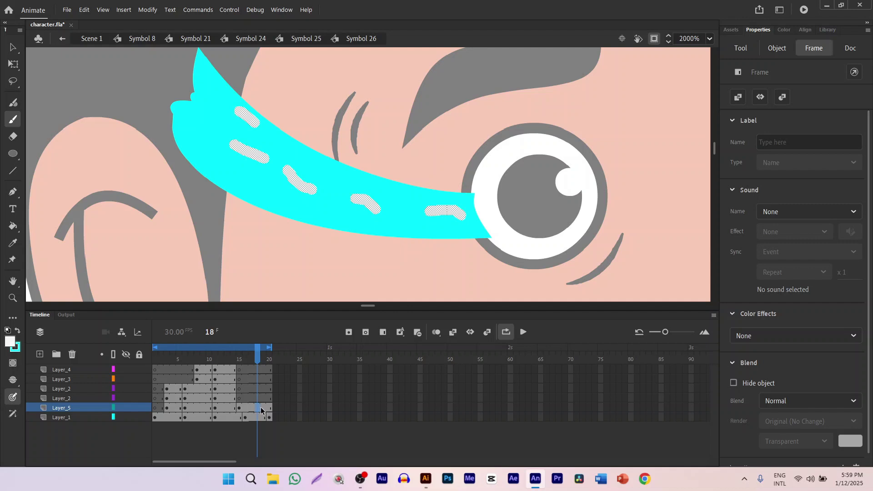
pyautogui.click(261, 408)
pyautogui.press('F6')
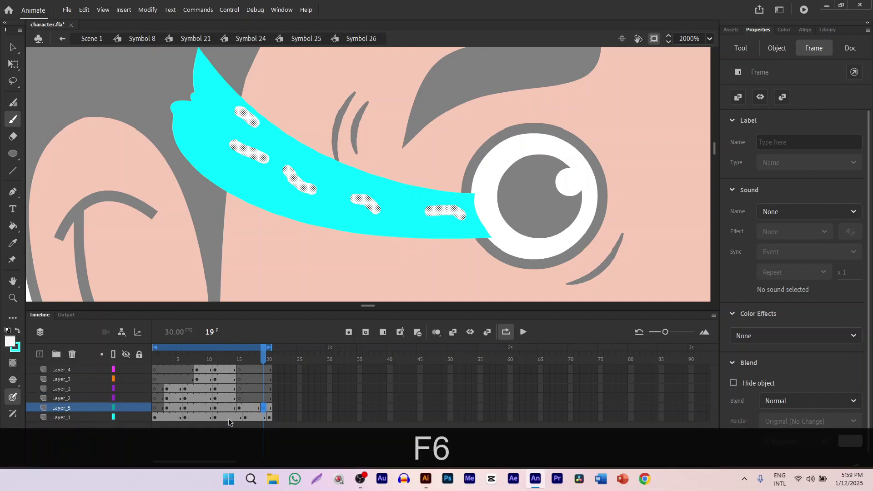
# Step: Move the frame 3 highlight keyframe on Layer_5 to frame 1 so the highlights start with the loop
pyautogui.click(170, 408)
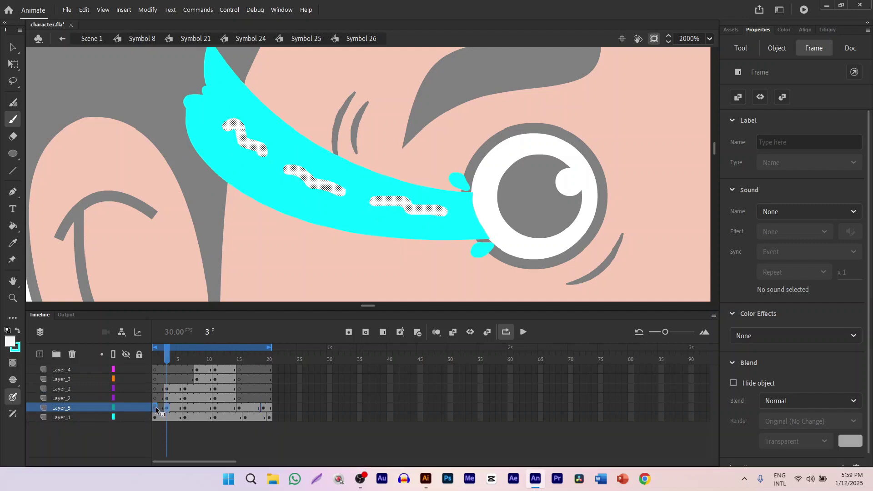
pyautogui.click(156, 408)
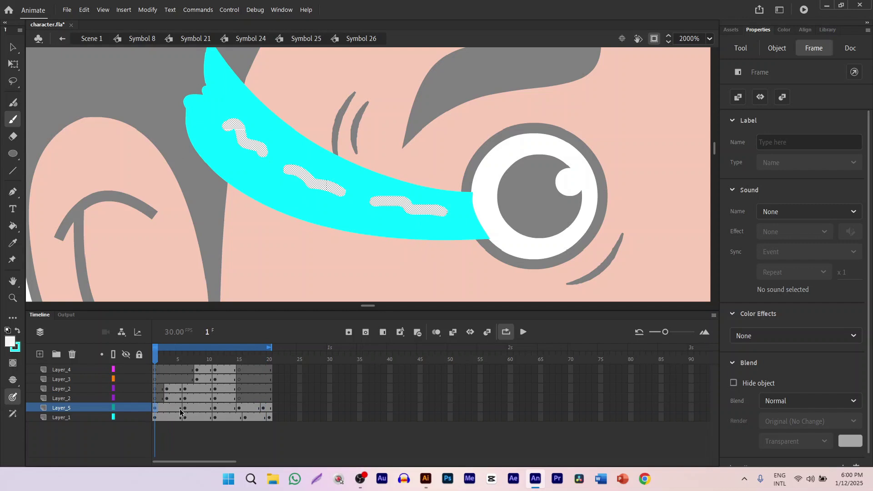
pyautogui.click(264, 410)
# Step: Play back the tear loop to check the timing and opacity of the highlights
pyautogui.click(524, 332)
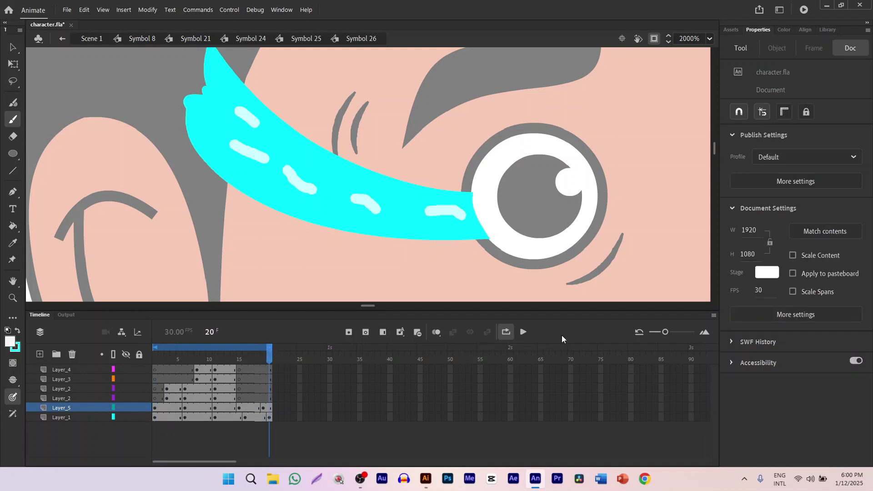
pyautogui.click(524, 332)
pyautogui.click(323, 398)
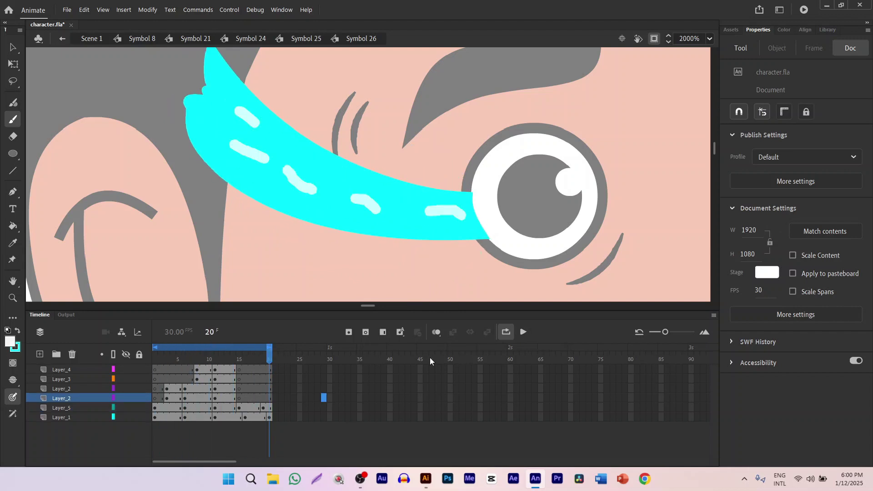
pyautogui.click(525, 331)
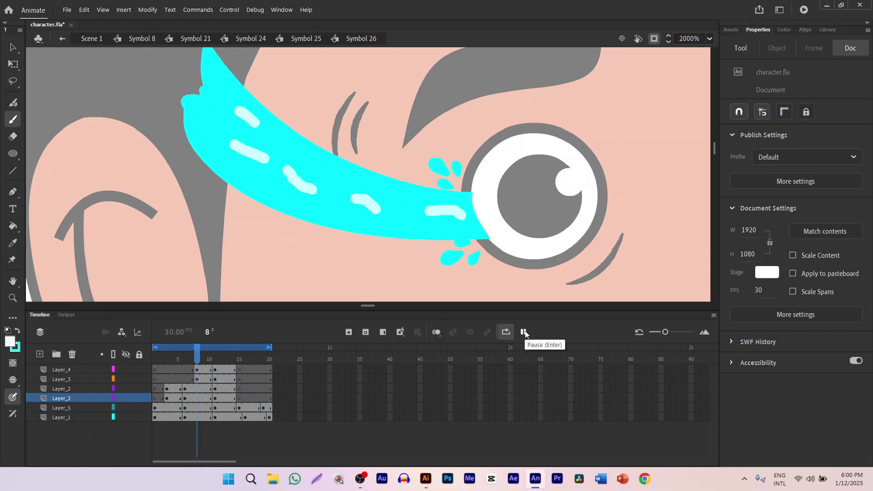
pyautogui.click(523, 332)
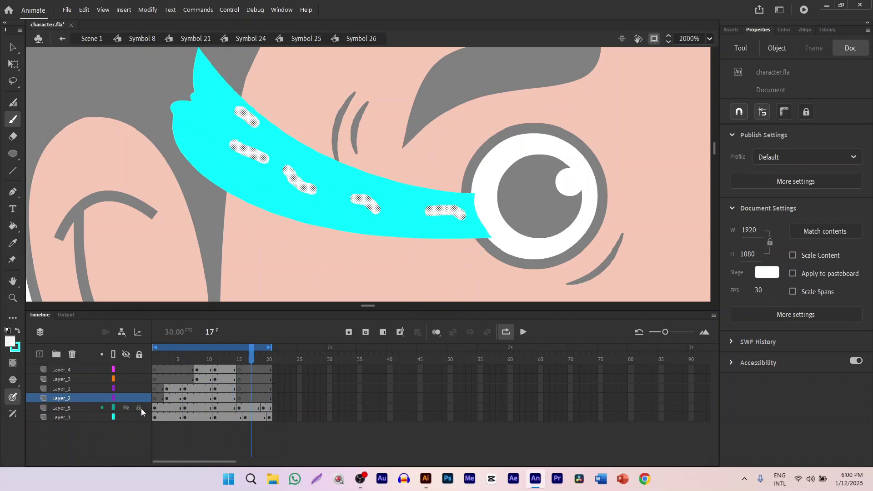
# Step: Select all frames of Layer_5 and convert the highlight strokes into a graphic symbol
pyautogui.click(69, 408)
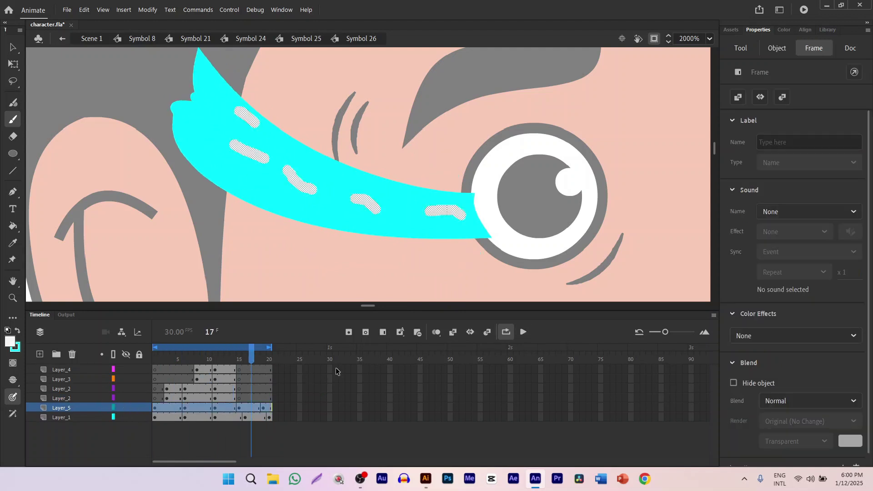
pyautogui.press('F8')
pyautogui.press('Return')
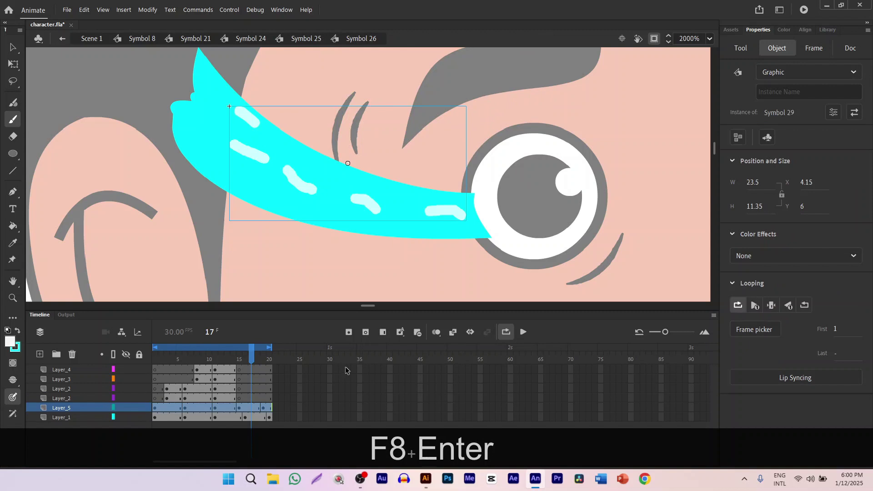
# Step: Undo the symbol conversion of the white highlight strokes on the water stream at frame 17
pyautogui.hotkey('ctrl', 'z')
pyautogui.hotkey('ctrl', 'z')
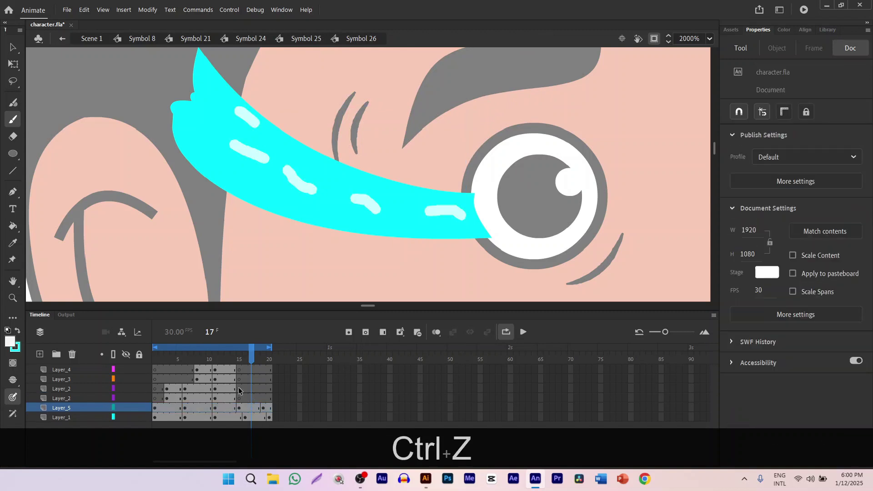
pyautogui.moveTo(251, 348); pyautogui.dragTo(143, 370)
# Step: Paint small cyan droplets with the Classic Brush along the water stream's edges on Layer_6 at frame 12
pyautogui.hotkey('ctrl', 'z')
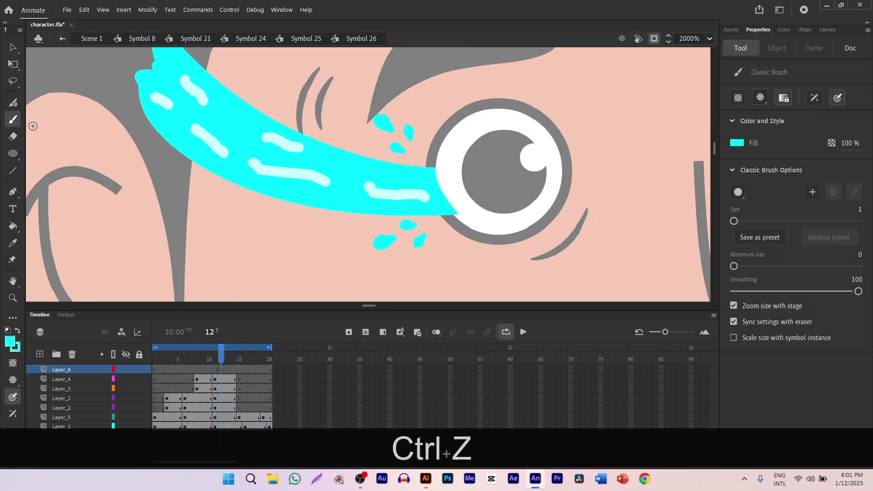
pyautogui.moveTo(289, 210); pyautogui.dragTo(201, 201)
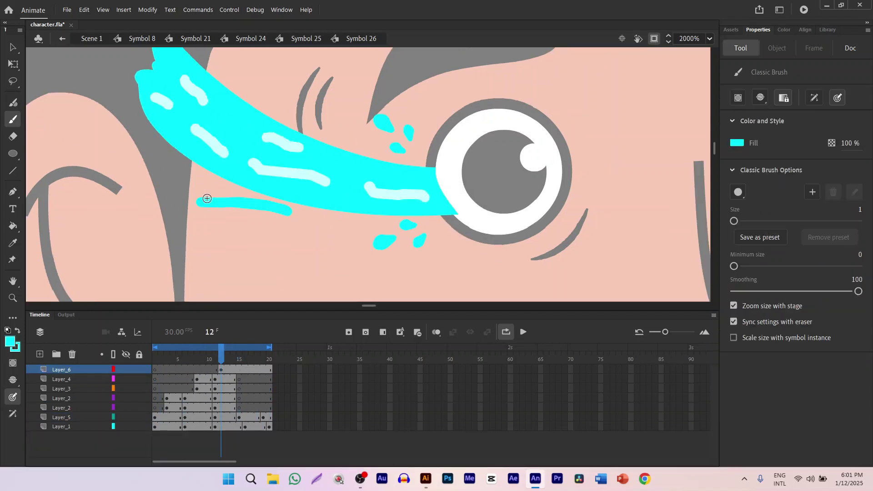
pyautogui.hotkey('ctrl', 'z')
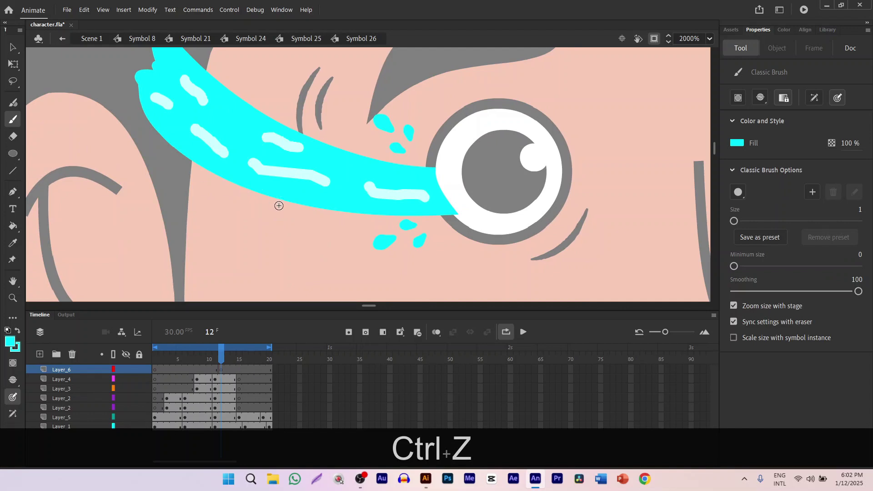
pyautogui.moveTo(282, 210)
pyautogui.mouseDown()
pyautogui.moveTo(227, 228)
pyautogui.moveTo(276, 207)
pyautogui.moveTo(255, 204)
pyautogui.moveTo(254, 221)
pyautogui.moveTo(282, 223)
pyautogui.mouseUp()
pyautogui.hotkey('ctrl', 'z')
pyautogui.hotkey('ctrl', 'z')
pyautogui.hotkey('ctrl', 'z')
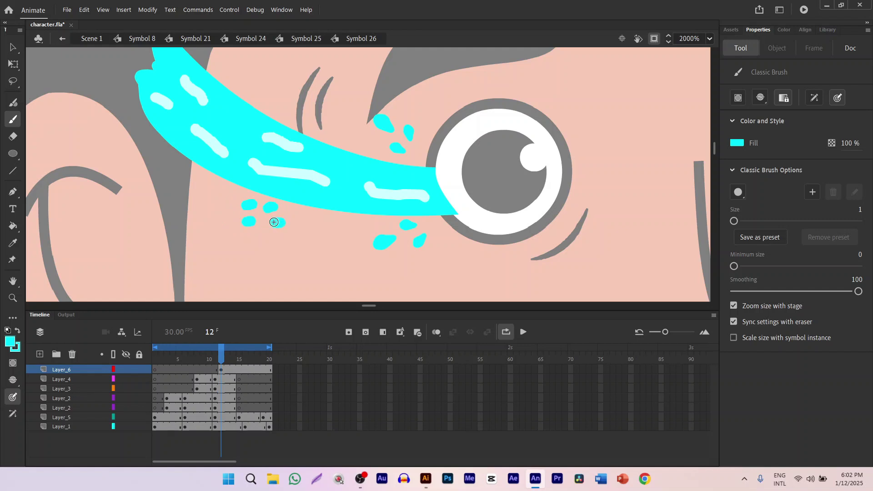
pyautogui.moveTo(221, 203); pyautogui.dragTo(230, 204)
pyautogui.press('space')
pyautogui.moveTo(327, 205); pyautogui.dragTo(382, 263)
pyautogui.moveTo(332, 167); pyautogui.dragTo(212, 87)
pyautogui.press('space')
# Step: End the painted droplets on Layer_6 by inserting a keyframe at frame 14 and deleting its artwork
pyautogui.click(235, 369)
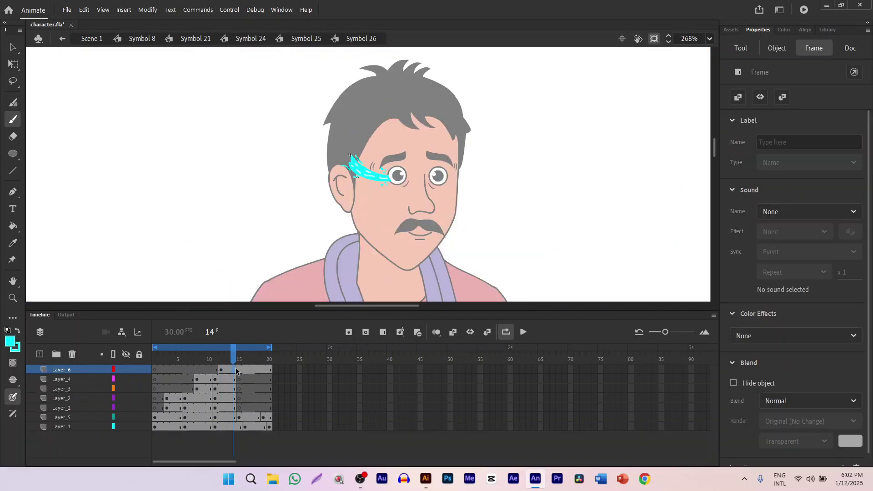
pyautogui.press('F6')
pyautogui.press('Delete')
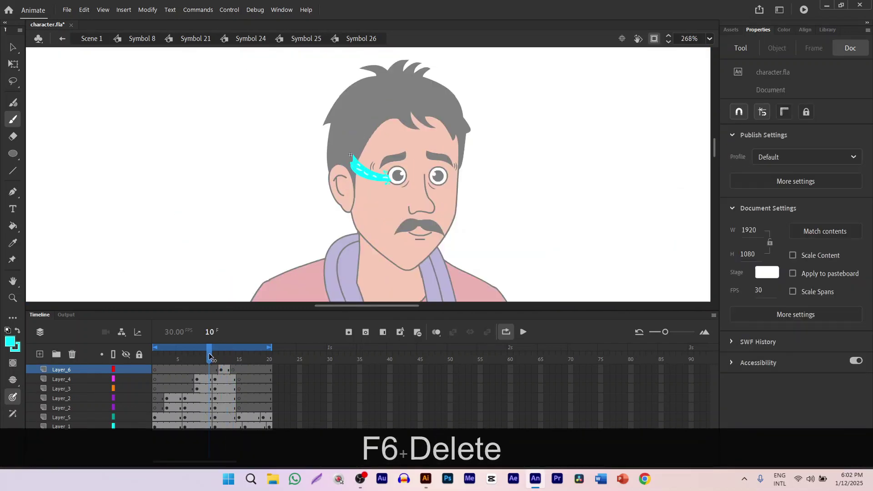
# Step: Scrub and play back the water stream animation to check how the droplets look
pyautogui.click(246, 360)
pyautogui.moveTo(247, 360); pyautogui.dragTo(155, 359)
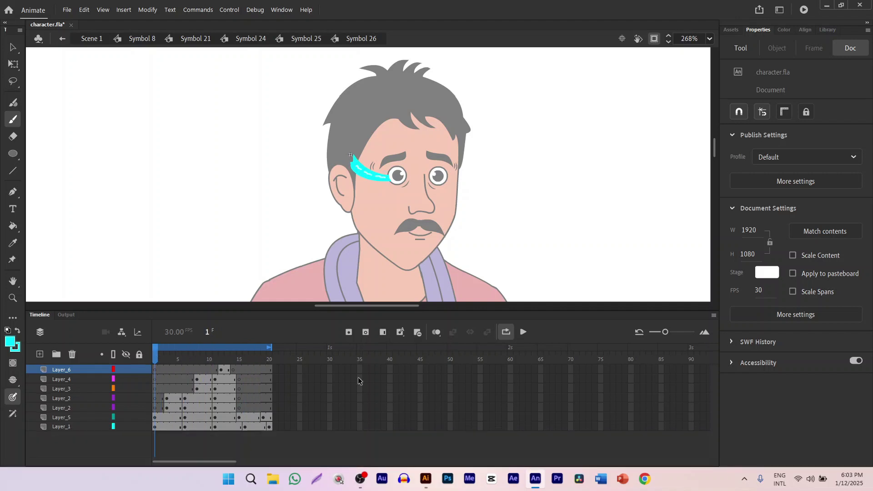
pyautogui.click(294, 390)
pyautogui.click(524, 332)
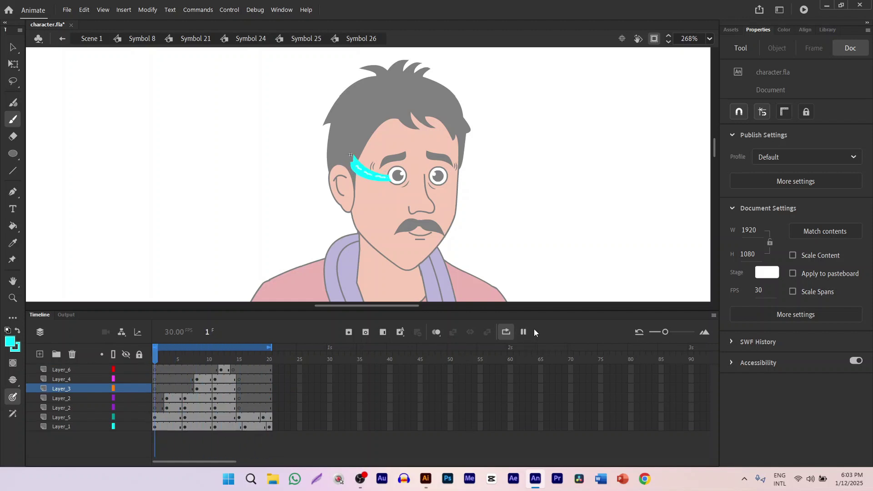
# Step: Delete Layer_6 with its painted droplets
pyautogui.click(255, 359)
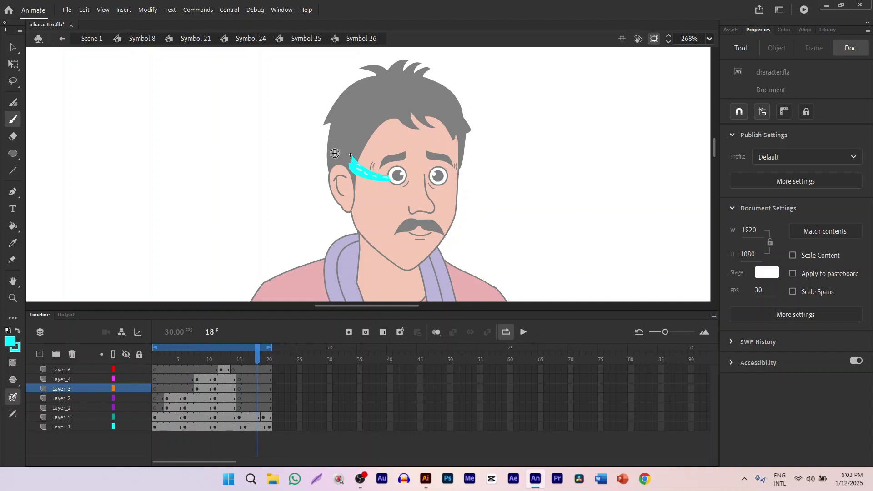
pyautogui.scroll(5, 359, 189)
pyautogui.moveTo(353, 174); pyautogui.dragTo(338, 130)
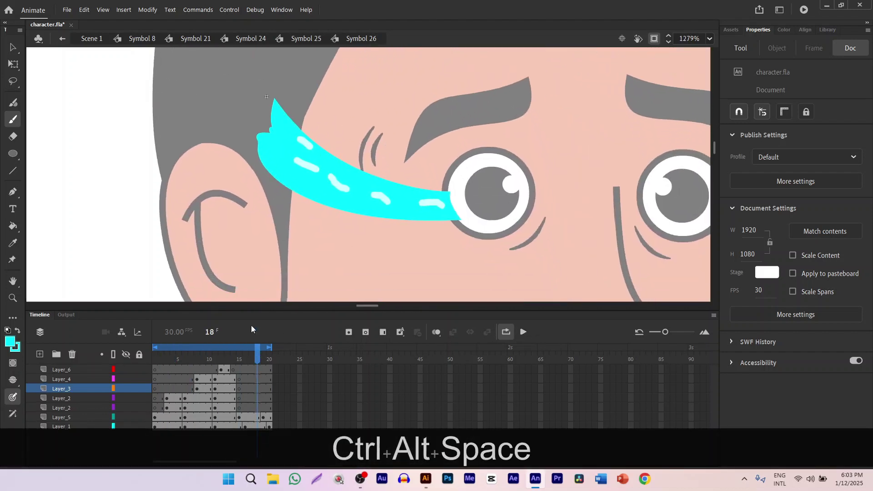
pyautogui.click(77, 371)
pyautogui.click(72, 354)
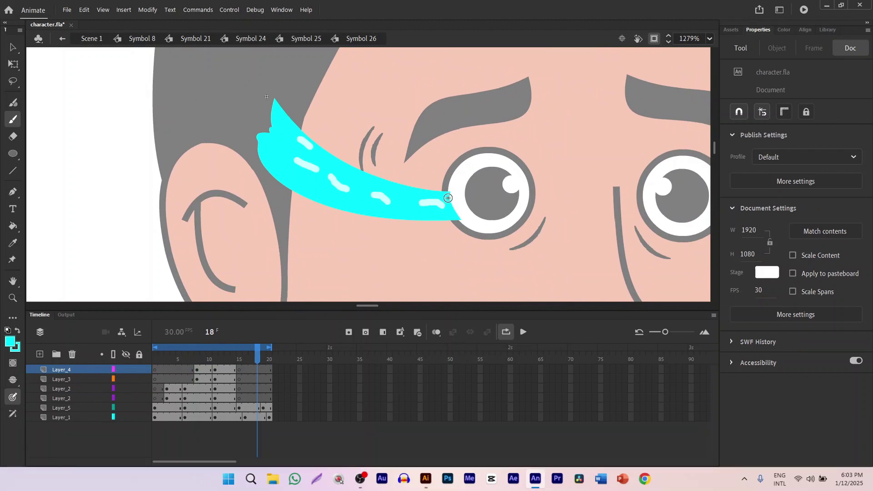
# Step: Copy the droplets beside the eye from Layer_4 and Layer_3 at frame 8
pyautogui.click(155, 408)
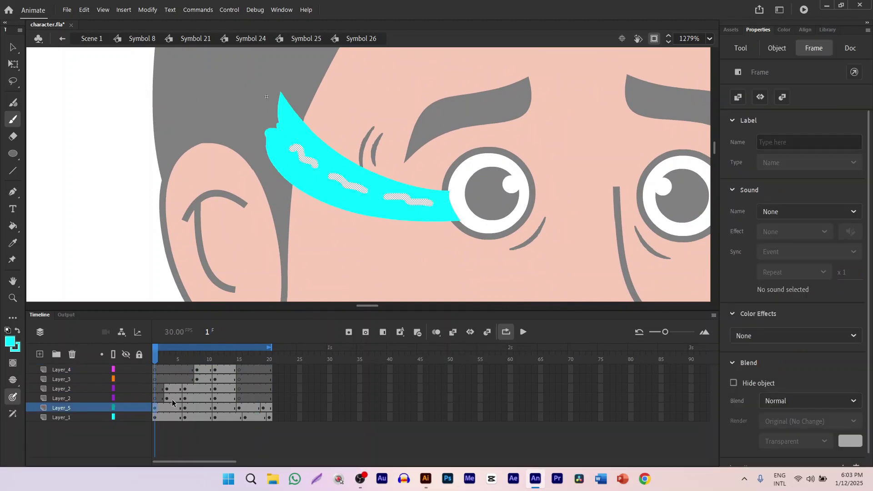
pyautogui.moveTo(155, 359); pyautogui.dragTo(203, 359)
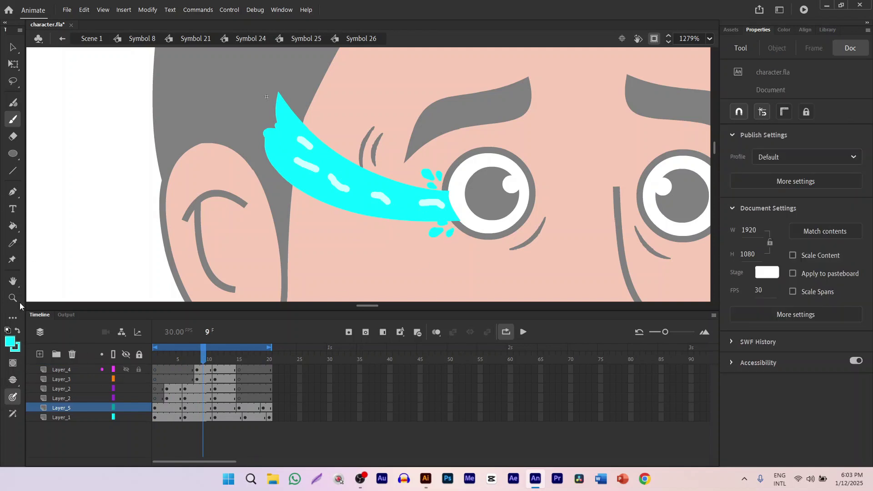
pyautogui.click(13, 64)
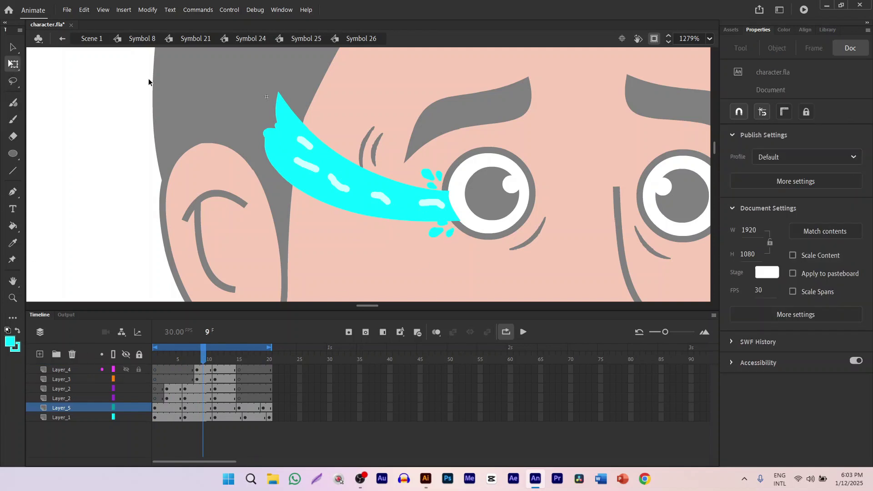
pyautogui.click(196, 380)
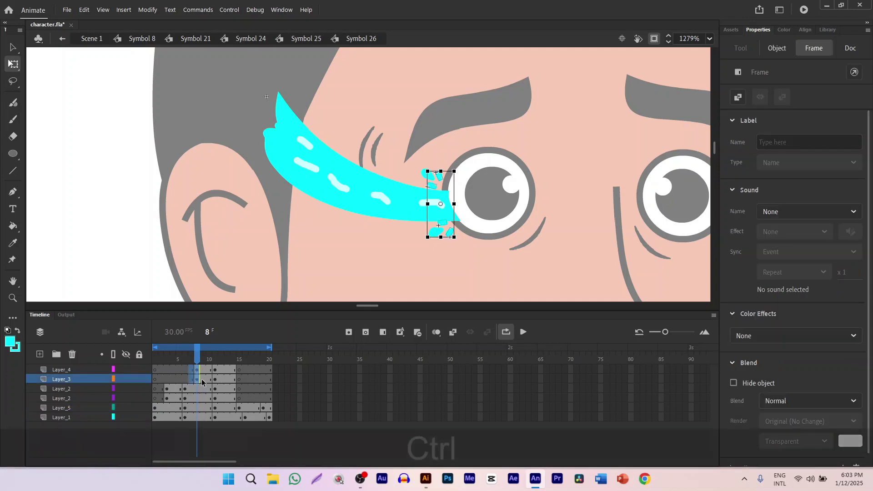
pyautogui.hotkey('ctrl', 'c')
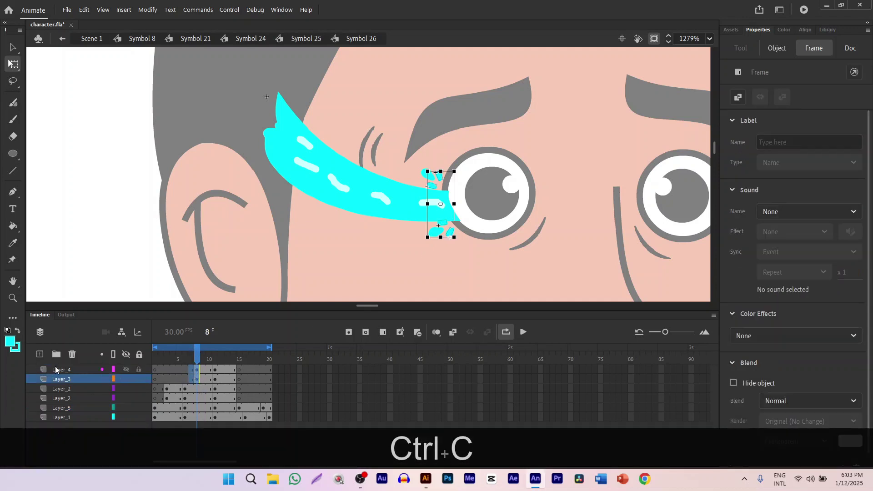
# Step: Add a new layer on top, insert a keyframe at frame 8 and paste the copied droplets there
pyautogui.click(40, 354)
pyautogui.click(197, 369)
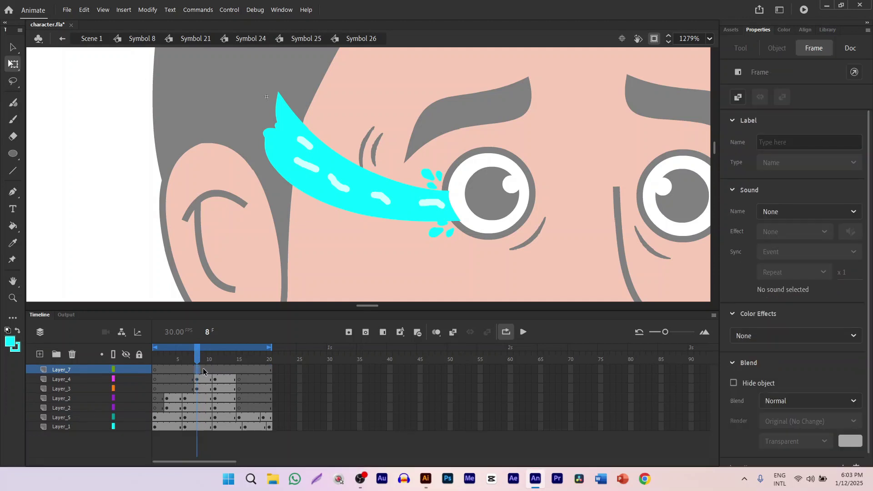
pyautogui.press('F6')
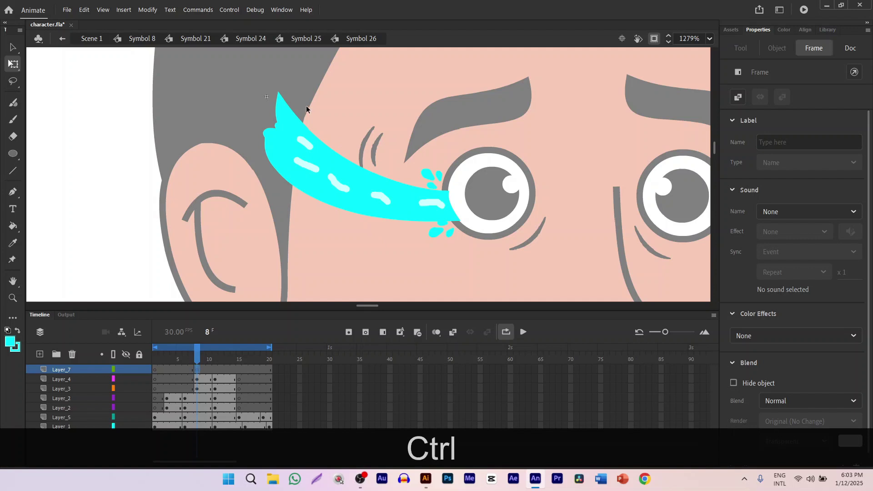
pyautogui.hotkey('ctrl', 'v')
# Step: Move the pasted droplets off the eye, then place and rotate the upper pair above the stream's upper edge near the hairline
pyautogui.moveTo(373, 156); pyautogui.dragTo(359, 97)
pyautogui.moveTo(374, 154); pyautogui.dragTo(380, 162)
pyautogui.moveTo(373, 121); pyautogui.dragTo(377, 121)
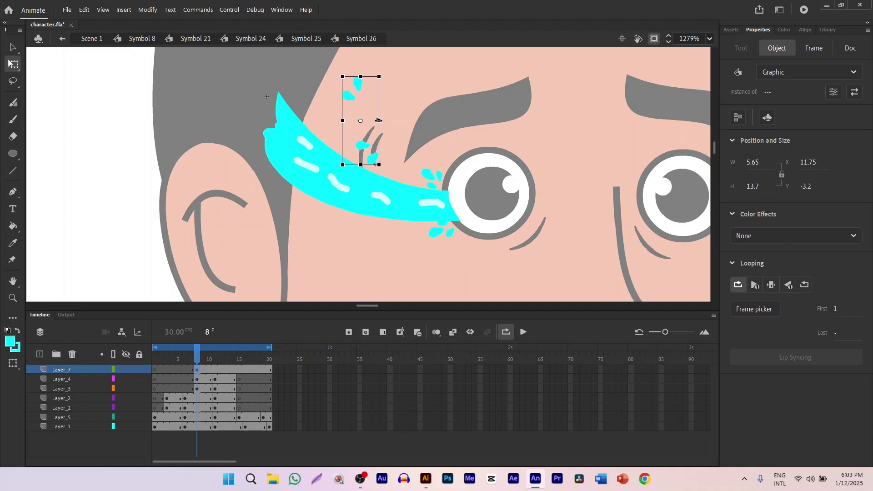
pyautogui.moveTo(399, 64); pyautogui.dragTo(336, 104)
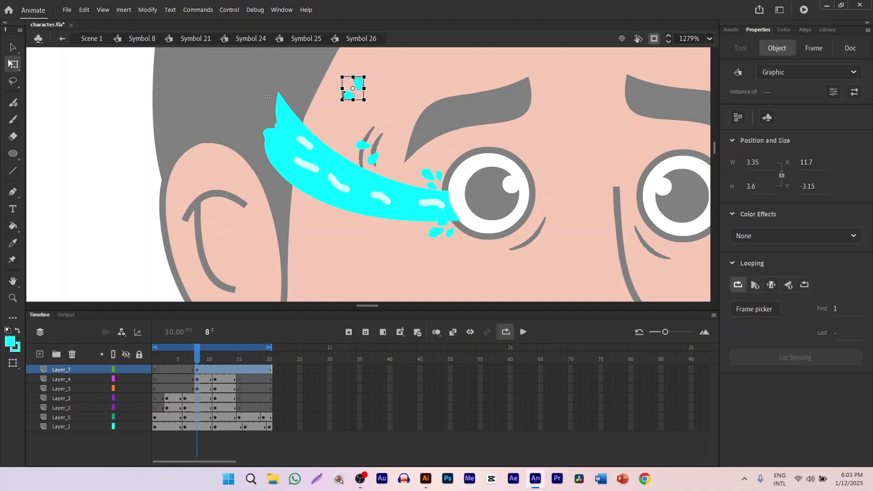
pyautogui.scroll(2, 349, 97)
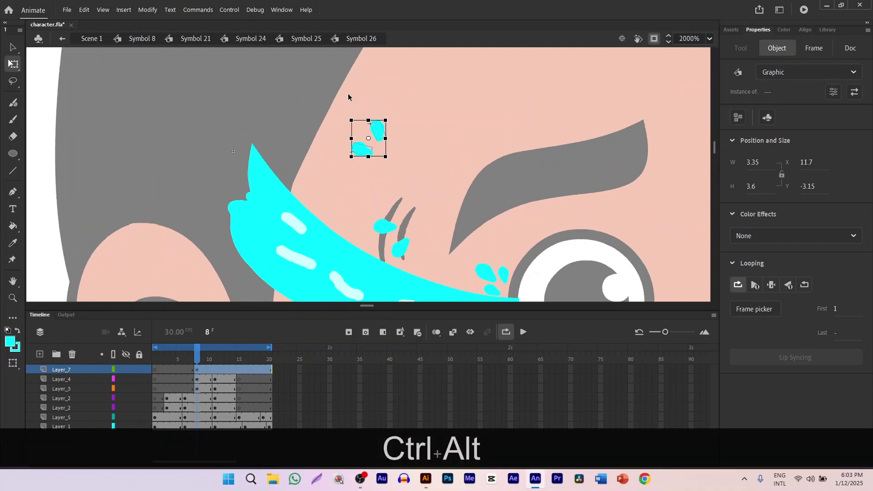
pyautogui.moveTo(363, 146); pyautogui.dragTo(333, 207)
pyautogui.moveTo(366, 185); pyautogui.dragTo(381, 113)
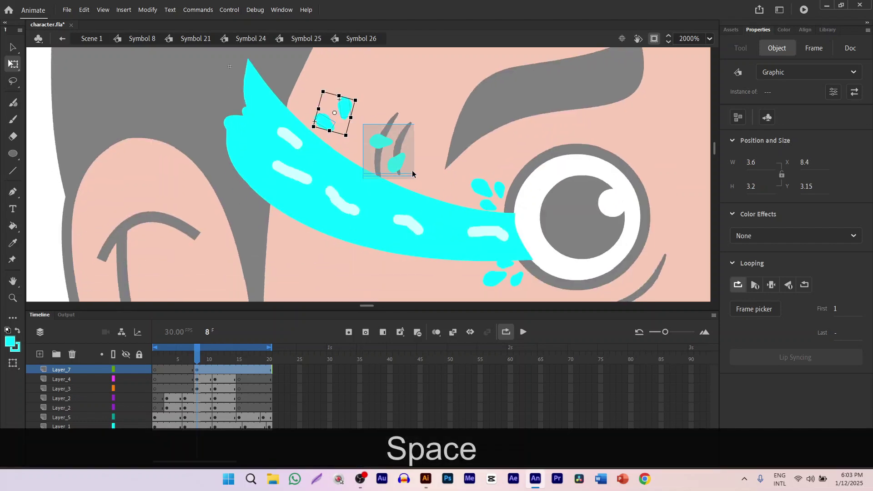
# Step: Select the remaining two pasted droplets and place them below the stream's lower edge beside the ear
pyautogui.click(401, 163)
pyautogui.click(400, 145)
pyautogui.click(381, 141)
pyautogui.keyDown('shift'); pyautogui.click(394, 165); pyautogui.keyUp('shift')
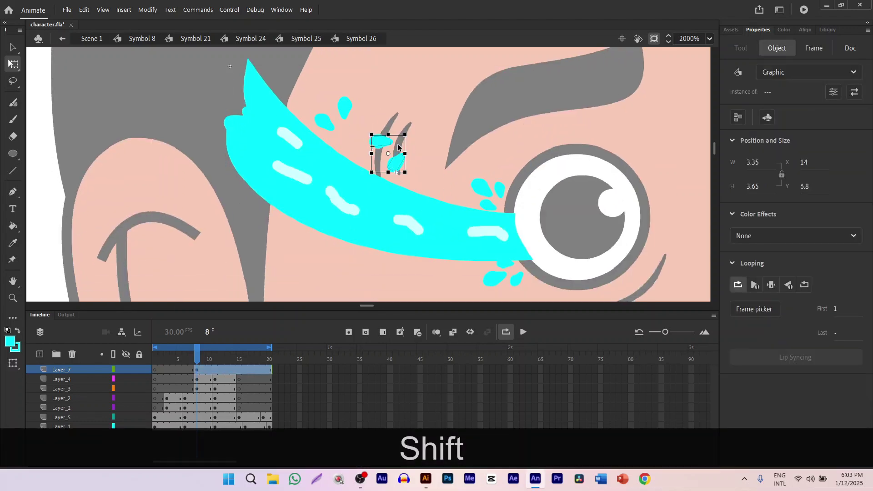
pyautogui.moveTo(412, 139); pyautogui.dragTo(287, 202)
# Step: Adjust the lower droplet beside the ear and add a third droplet against the stream's lower edge
pyautogui.click(279, 217)
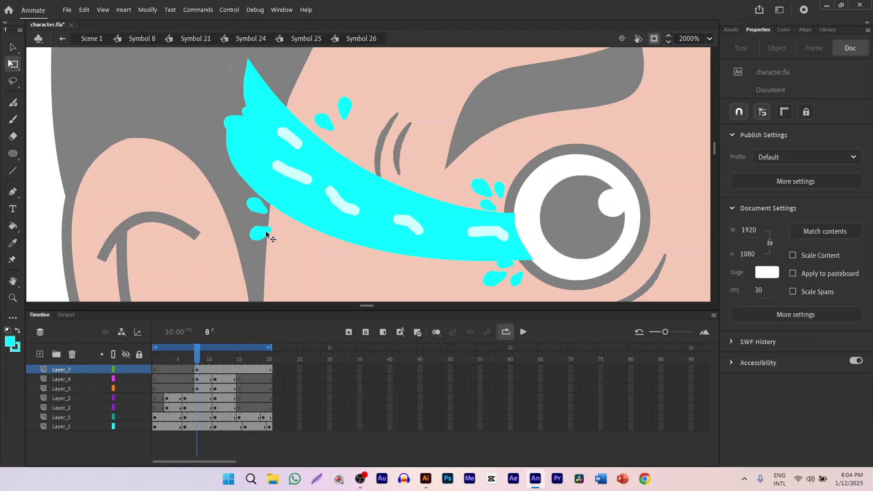
pyautogui.click(266, 233)
pyautogui.moveTo(253, 245); pyautogui.dragTo(243, 240)
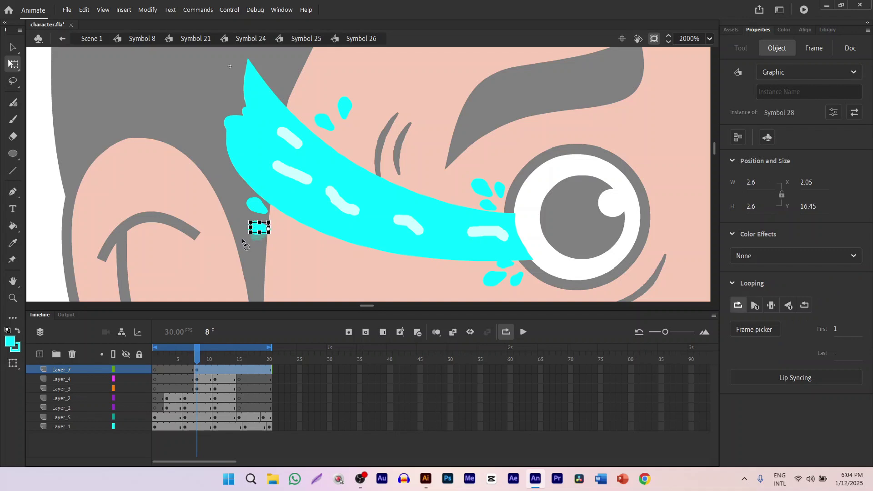
pyautogui.click(293, 238)
pyautogui.scroll(-3, 273, 234)
pyautogui.hscroll(-5, 318, 205)
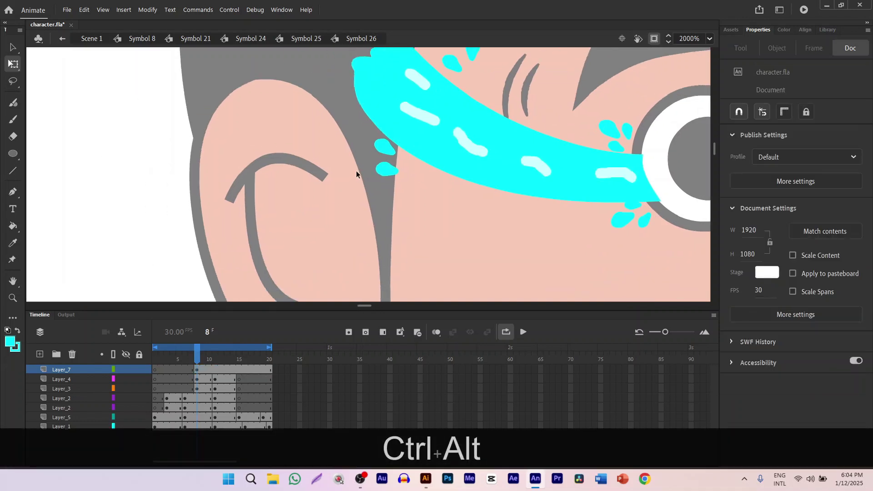
pyautogui.moveTo(389, 172); pyautogui.dragTo(277, 213)
pyautogui.click(409, 196)
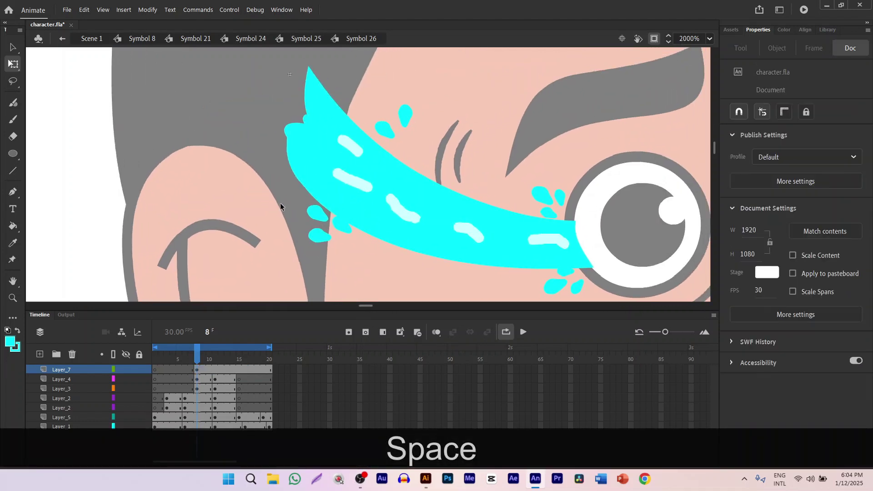
# Step: Select the three droplets beside the ear, rotate them as a group and shrink them against the stream's lower edge
pyautogui.click(322, 220)
pyautogui.keyDown('shift'); pyautogui.click(347, 231); pyautogui.keyUp('shift')
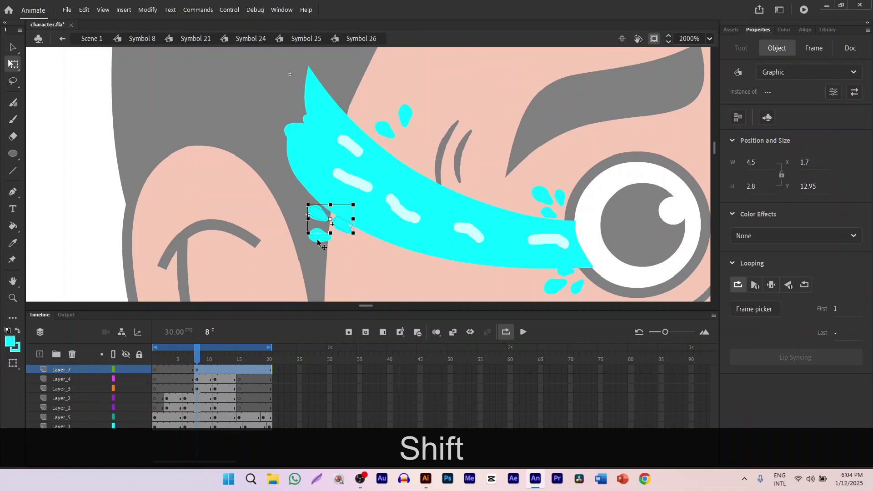
pyautogui.keyDown('shift'); pyautogui.click(318, 240); pyautogui.keyUp('shift')
pyautogui.moveTo(331, 223); pyautogui.dragTo(350, 230)
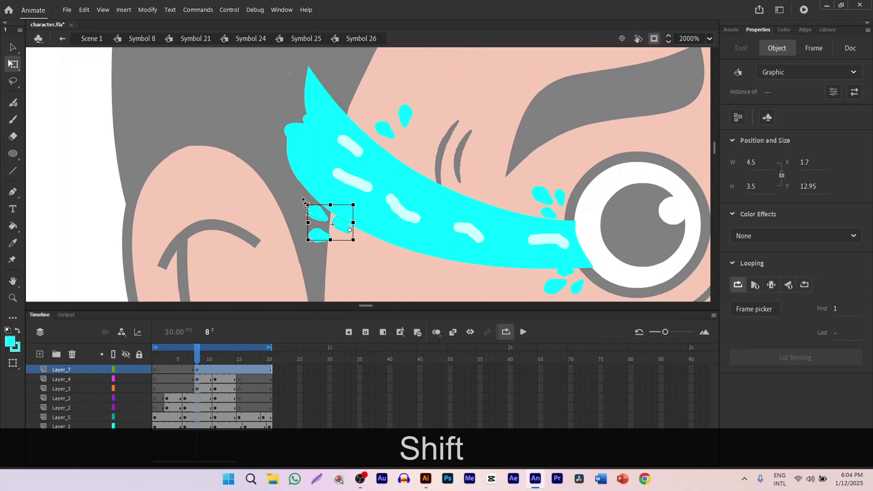
pyautogui.moveTo(302, 199); pyautogui.dragTo(299, 255)
pyautogui.moveTo(343, 232)
pyautogui.mouseDown()
pyautogui.moveTo(333, 214)
pyautogui.moveTo(338, 227)
pyautogui.mouseUp()
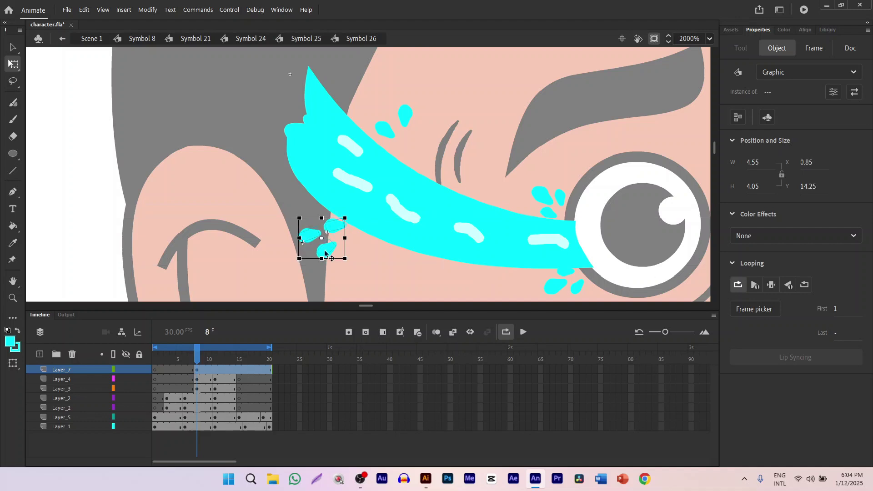
pyautogui.moveTo(299, 259); pyautogui.dragTo(332, 226)
# Step: Duplicate the two droplets above the stream and place the smaller copies further along its upper edge
pyautogui.click(436, 110)
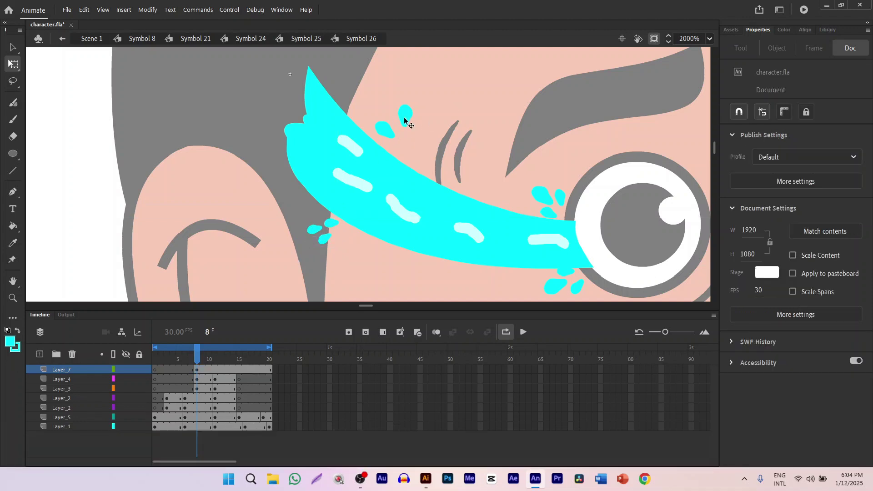
pyautogui.click(390, 127)
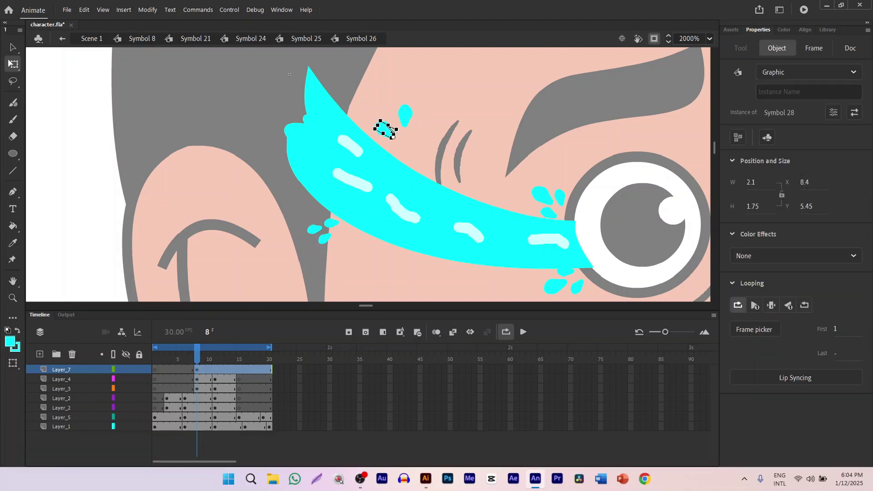
pyautogui.keyDown('shift'); pyautogui.click(411, 118); pyautogui.keyUp('shift')
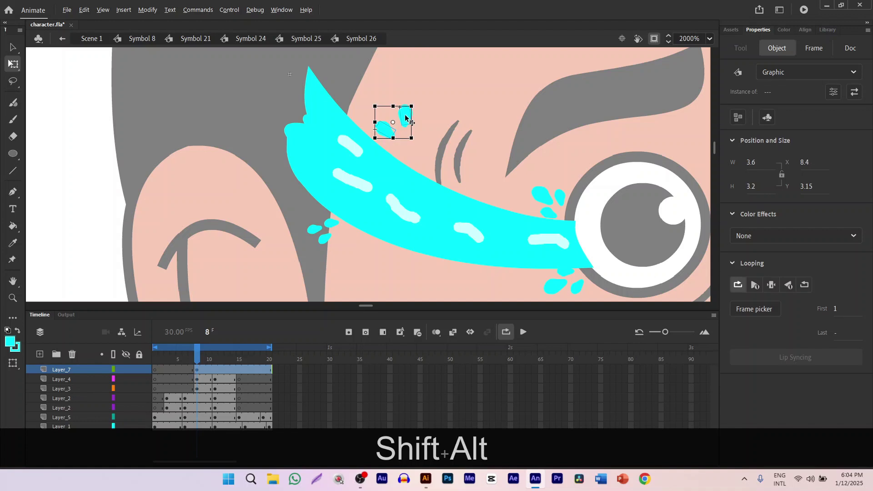
pyautogui.moveTo(406, 117); pyautogui.dragTo(420, 137)
pyautogui.click(424, 140)
pyautogui.click(419, 135)
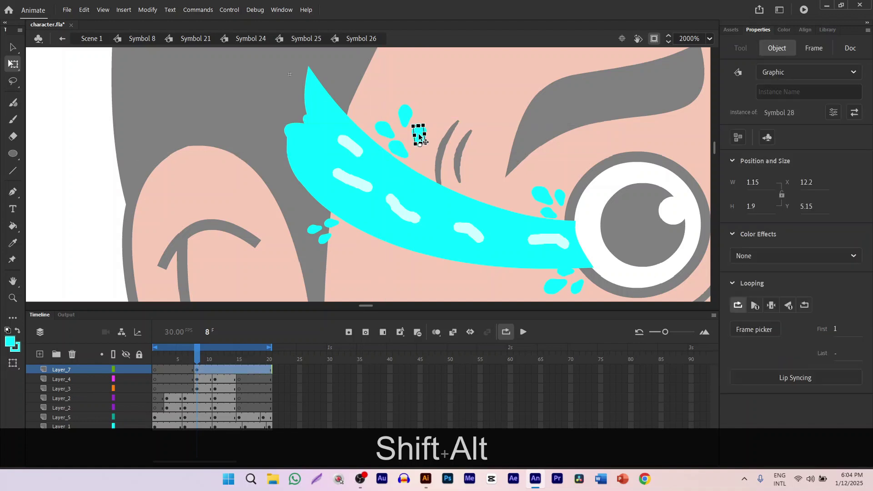
# Step: Delete the extra droplet above the stream, then reposition and tilt the two droplets at the cluster's lower and upper ends
pyautogui.press('Delete')
pyautogui.moveTo(392, 149); pyautogui.dragTo(410, 144)
pyautogui.click(406, 113)
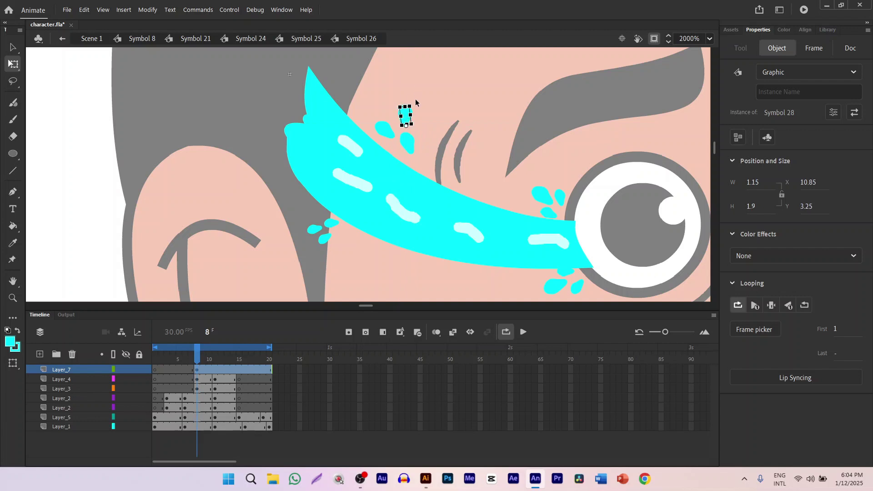
pyautogui.moveTo(415, 96); pyautogui.dragTo(413, 92)
pyautogui.click(423, 93)
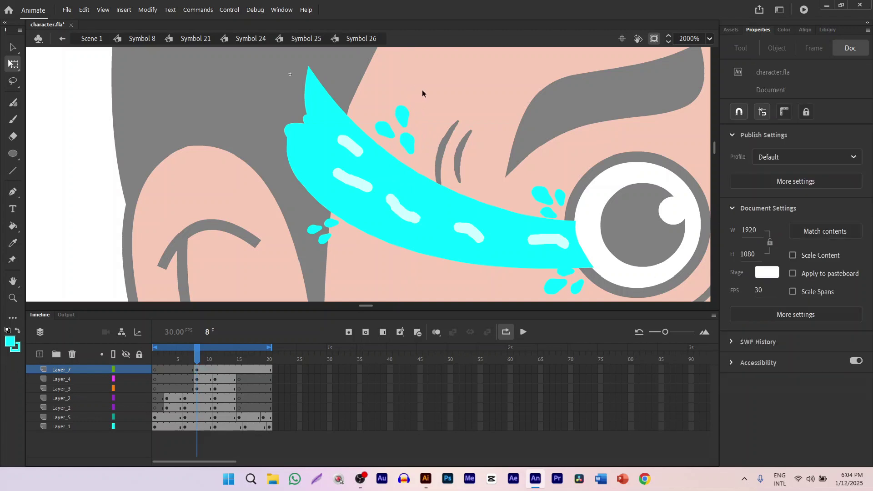
# Step: Select the three droplets above the stream and shrink them together against its upper edge
pyautogui.click(403, 116)
pyautogui.keyDown('shift'); pyautogui.click(408, 142); pyautogui.keyUp('shift')
pyautogui.keyDown('shift'); pyautogui.click(385, 131); pyautogui.keyUp('shift')
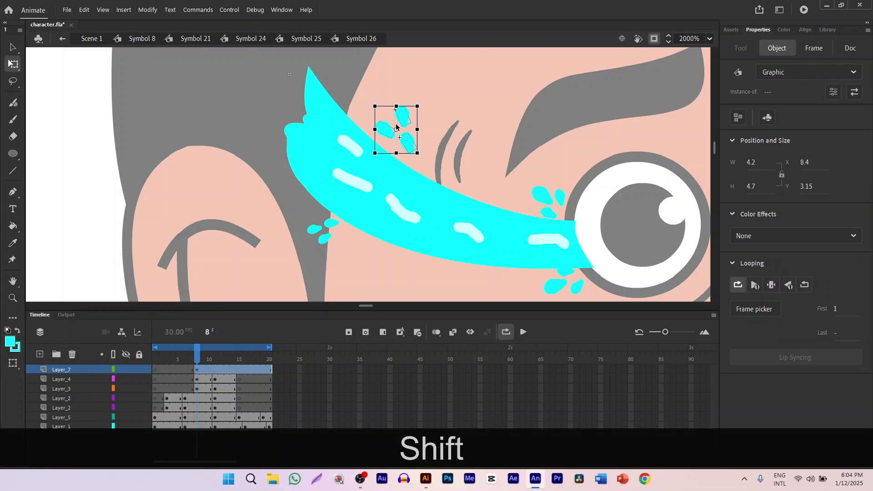
pyautogui.moveTo(418, 105); pyautogui.dragTo(392, 124)
pyautogui.click(445, 125)
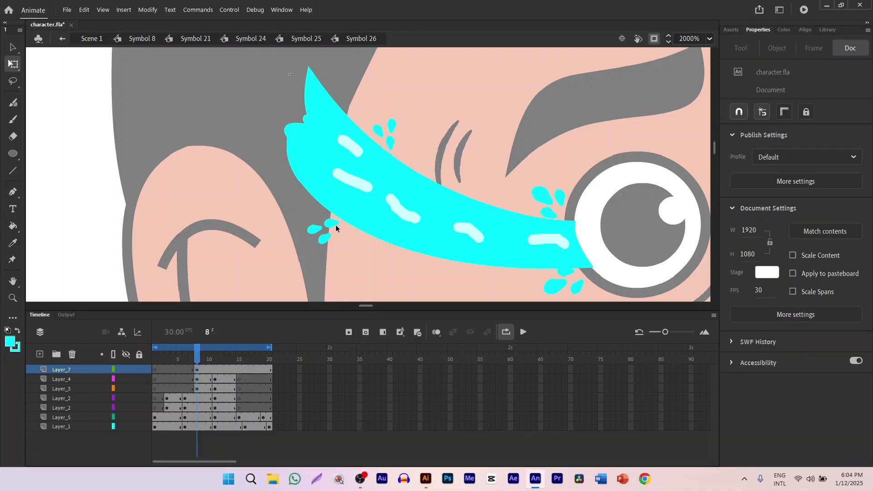
# Step: Select the three droplets beside the ear and rotate them slightly as a group
pyautogui.click(335, 226)
pyautogui.keyDown('shift'); pyautogui.click(320, 235); pyautogui.keyUp('shift')
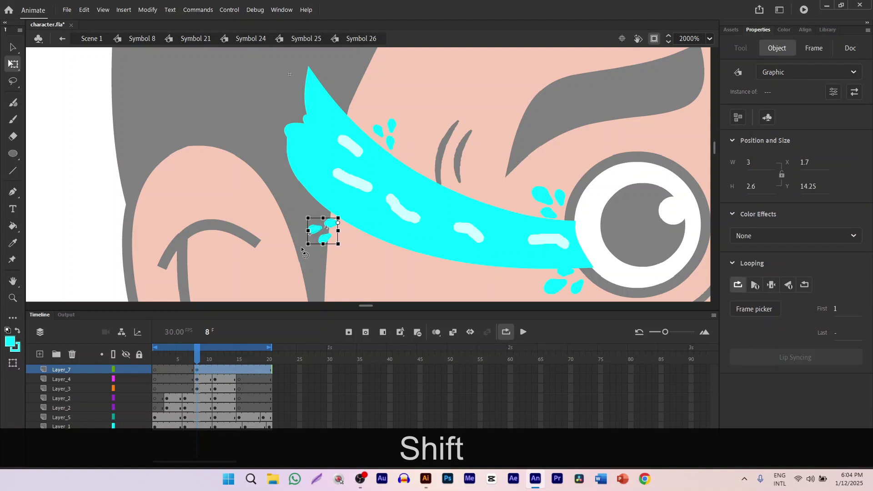
pyautogui.moveTo(305, 255); pyautogui.dragTo(291, 253)
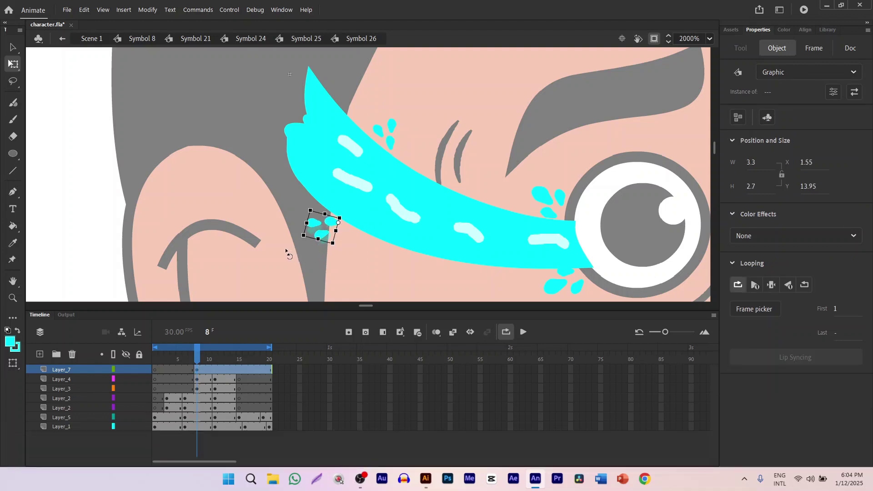
pyautogui.click(428, 130)
# Step: Insert a keyframe at frame 11 on Layer_7 and shift both far droplet clusters toward the stream's tip
pyautogui.scroll(-5, 381, 151)
pyautogui.scroll(1, 375, 187)
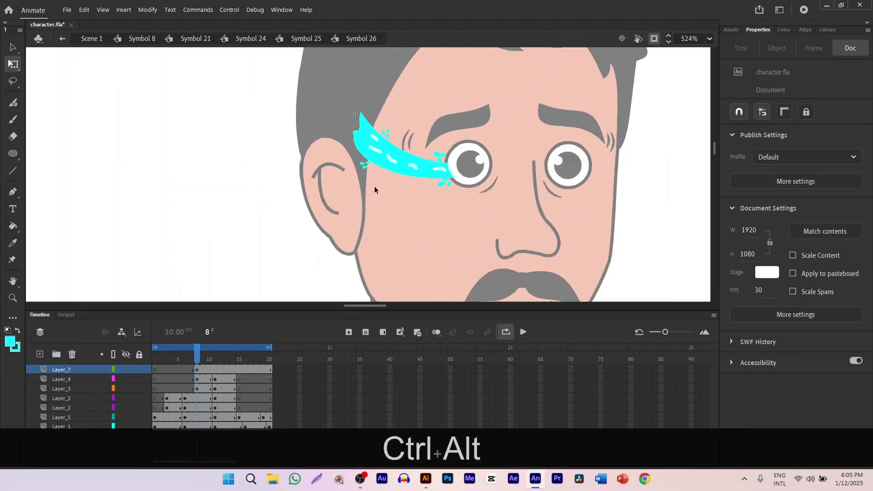
pyautogui.scroll(2, 375, 190)
pyautogui.moveTo(198, 346); pyautogui.dragTo(214, 364)
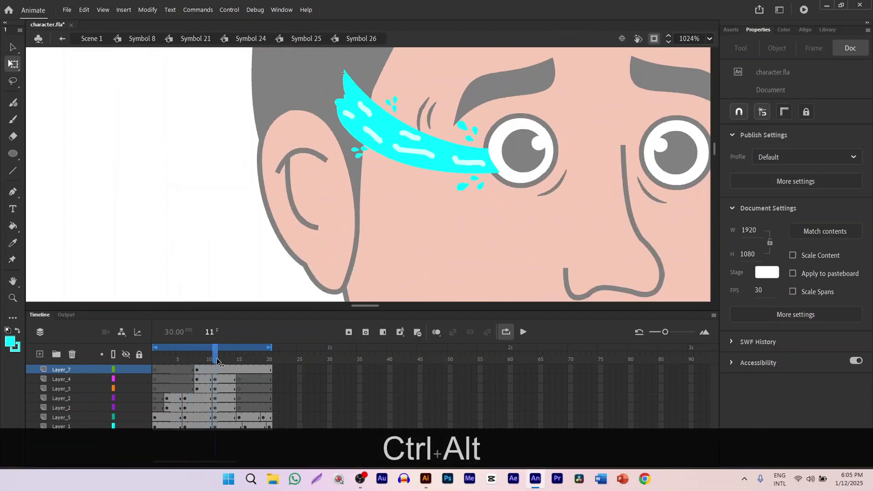
pyautogui.click(214, 368)
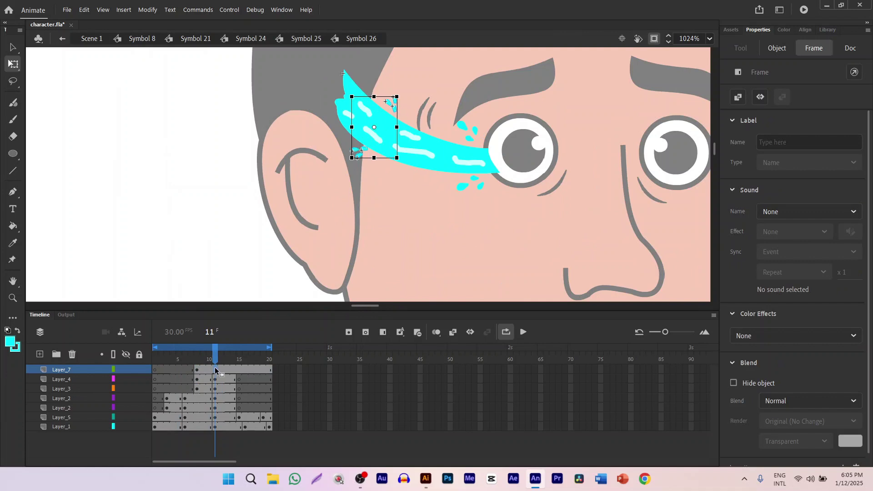
pyautogui.press('F6')
pyautogui.click(388, 99)
pyautogui.moveTo(383, 96); pyautogui.dragTo(378, 94)
pyautogui.click(395, 84)
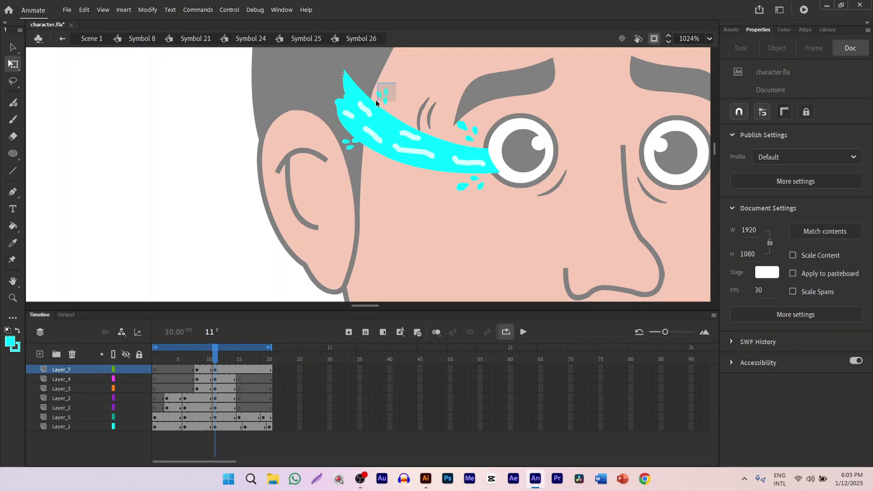
# Step: Enlarge the frame 11 droplet cluster above the stream and move it further outward
pyautogui.click(380, 94)
pyautogui.scroll(3, 381, 91)
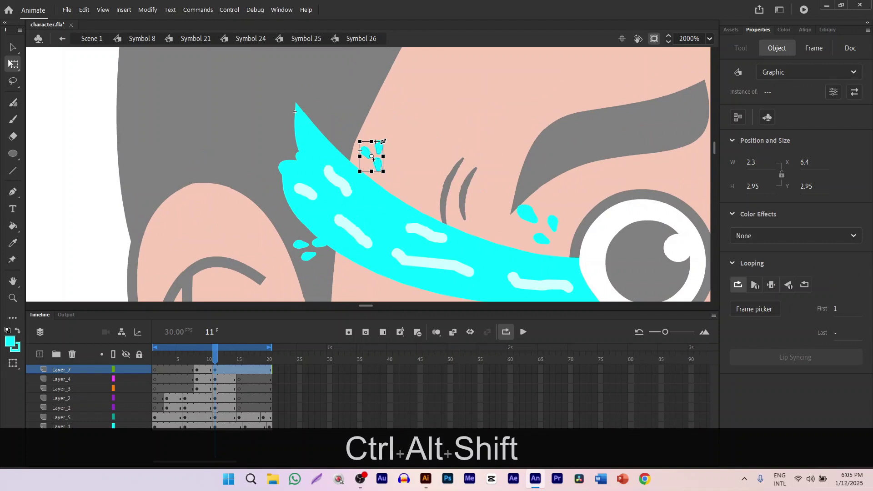
pyautogui.moveTo(383, 142)
pyautogui.mouseDown()
pyautogui.moveTo(388, 129)
pyautogui.moveTo(373, 134)
pyautogui.mouseUp()
# Step: Select the three droplets beside the ear at frame 11, then enlarge, rotate and move them outward over the ear
pyautogui.click(311, 252)
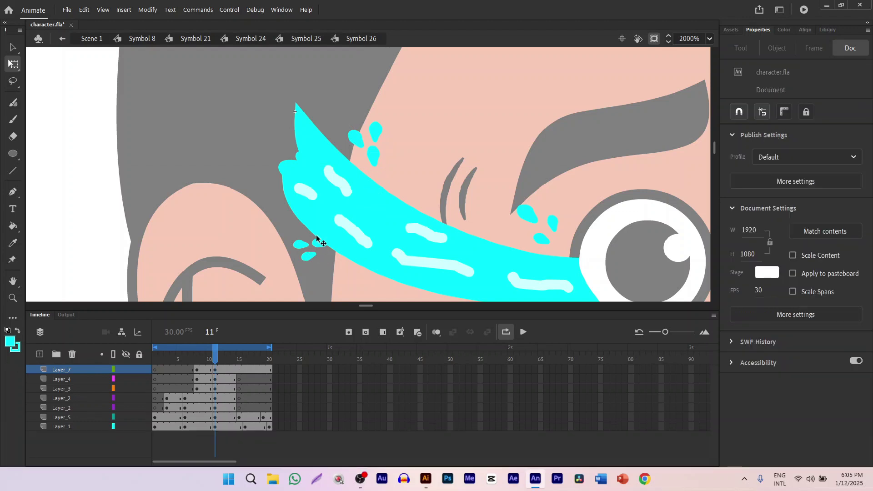
pyautogui.click(320, 242)
pyautogui.keyDown('shift'); pyautogui.click(307, 259); pyautogui.keyUp('shift')
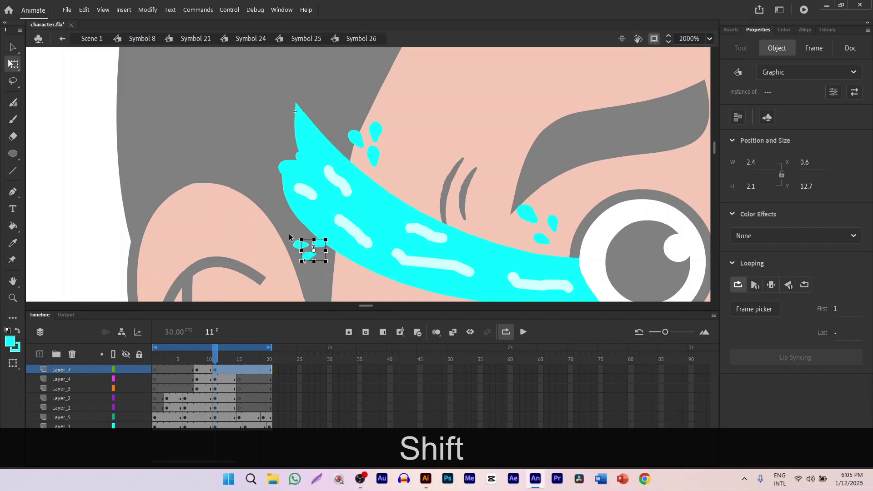
pyautogui.moveTo(300, 254); pyautogui.dragTo(409, 131)
pyautogui.click(410, 148)
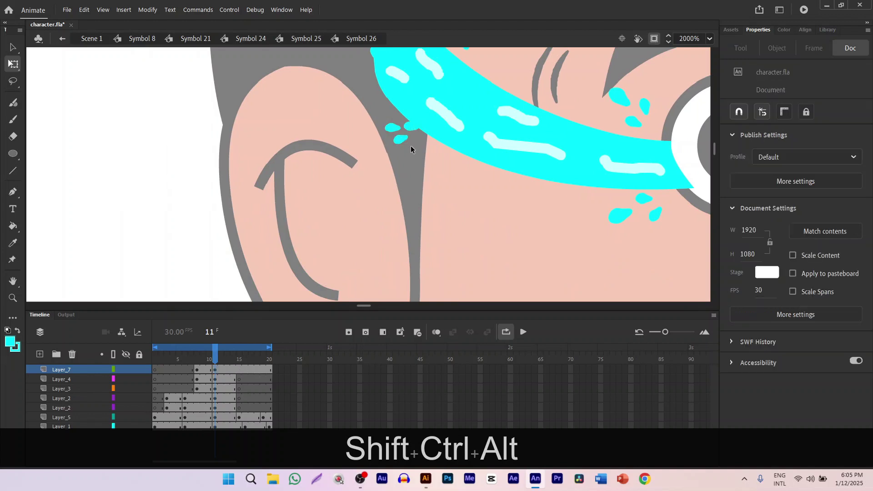
pyautogui.click(408, 130)
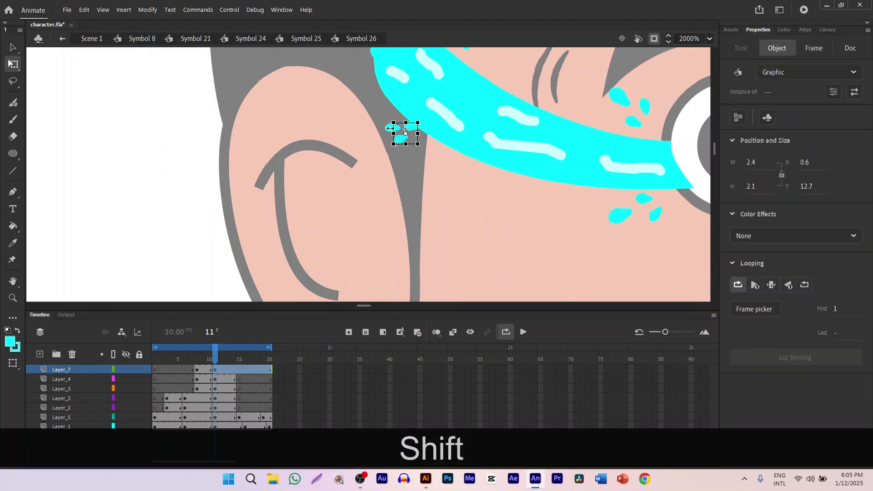
pyautogui.moveTo(394, 132); pyautogui.dragTo(360, 171)
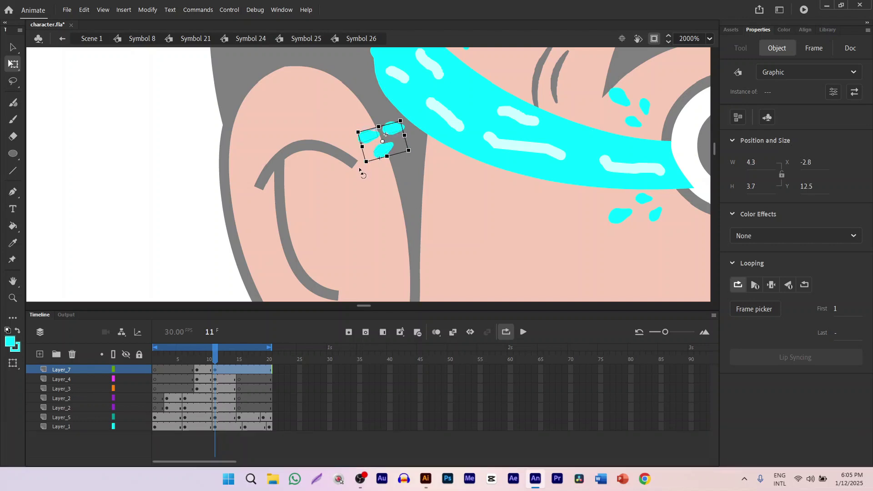
# Step: Try to clear the droplets on Layer_7 starting at frame 12
pyautogui.click(221, 370)
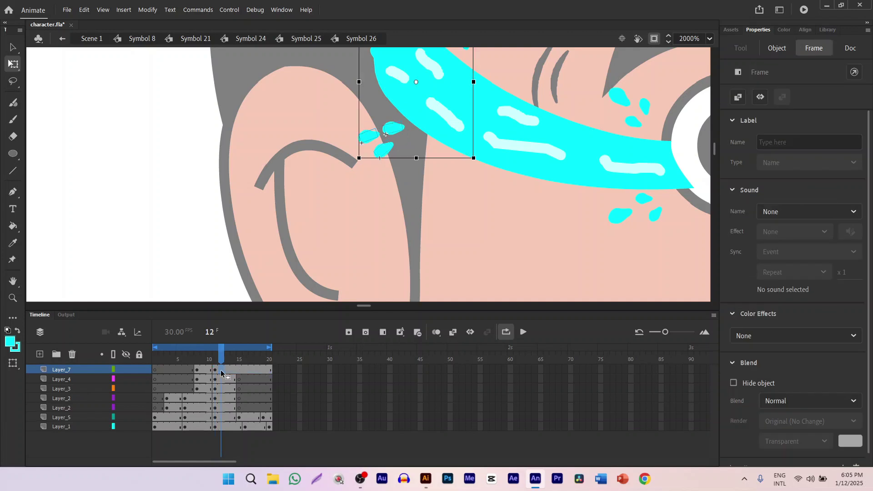
pyautogui.press('F6')
pyautogui.press('Delete')
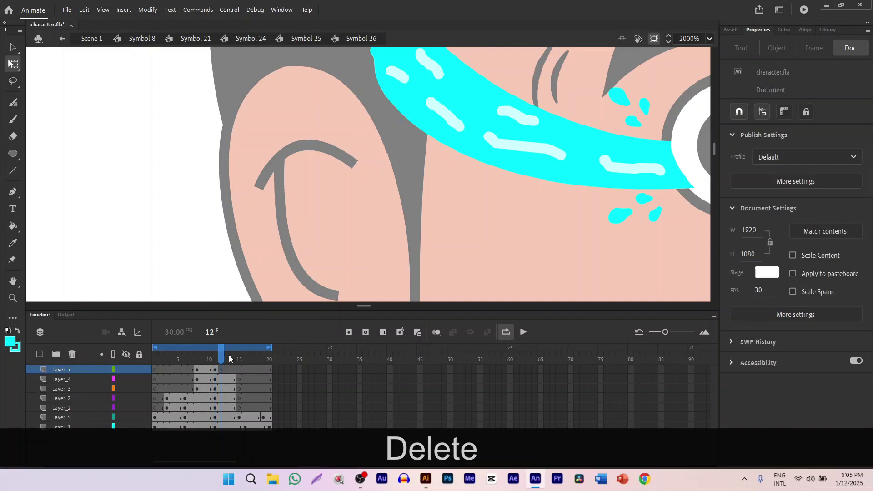
pyautogui.click(198, 359)
pyautogui.moveTo(199, 359); pyautogui.dragTo(230, 373)
pyautogui.click(214, 369)
pyautogui.hotkey('ctrl', 'z')
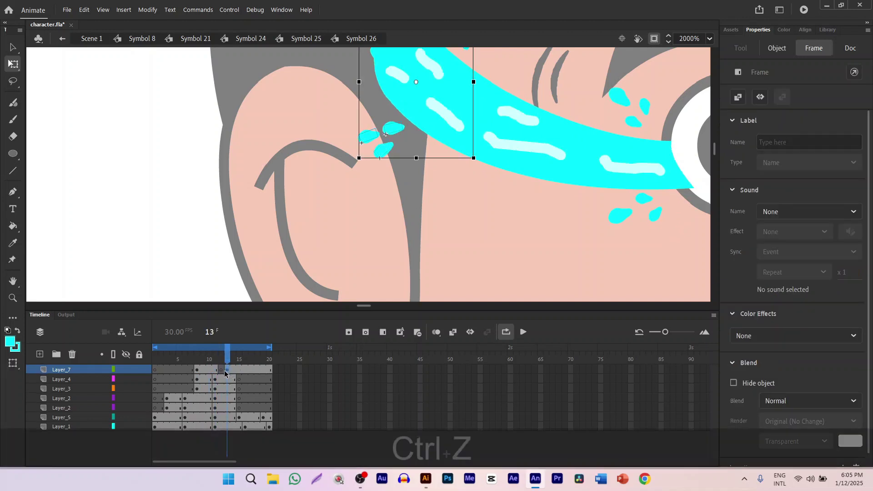
# Step: Blank Layer_7 from frame 13 and clear the keyframe at frame 12 so the droplets hold through frame 12
pyautogui.click(227, 371)
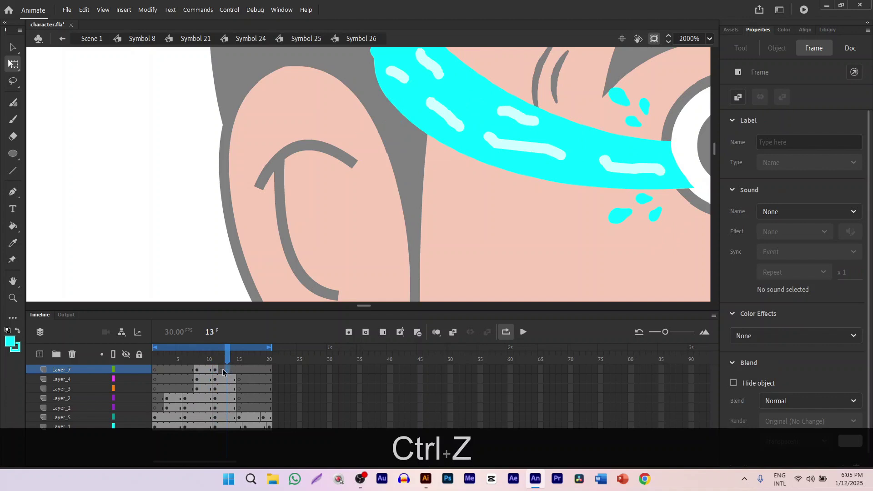
pyautogui.press('F6')
pyautogui.click(218, 372)
pyautogui.press('shift')
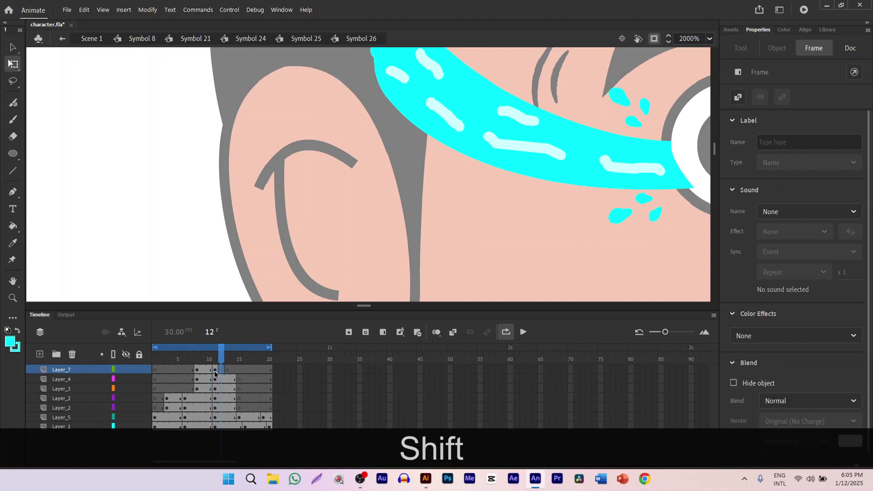
pyautogui.hotkey('shift', 'F6')
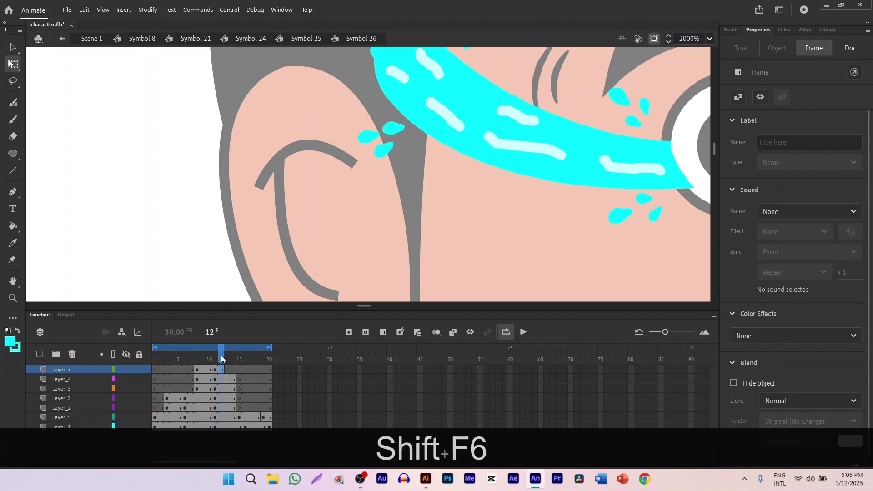
# Step: Extend the Layer_7 droplets through frame 14 by clearing the blank keyframes, and insert a keyframe at frame 14
pyautogui.moveTo(221, 356); pyautogui.dragTo(227, 358)
pyautogui.click(225, 370)
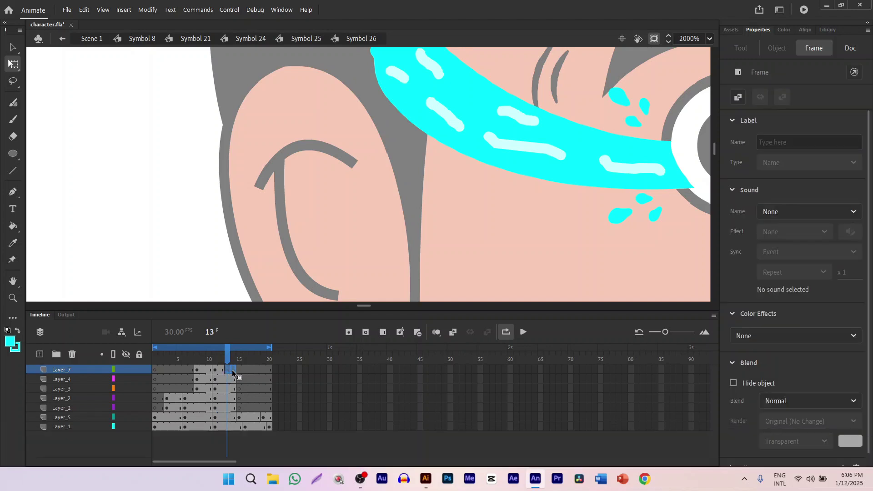
pyautogui.click(232, 370)
pyautogui.click(227, 369)
pyautogui.hotkey('shift', 'F6')
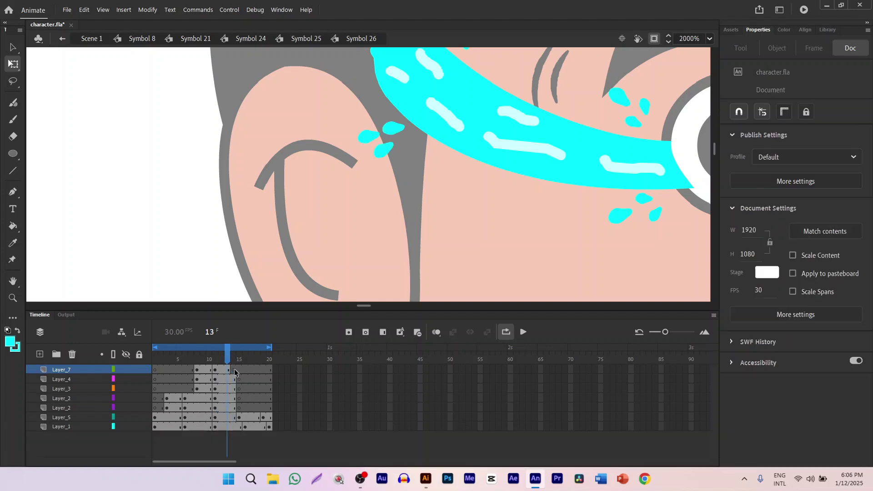
pyautogui.click(232, 370)
pyautogui.press('F6')
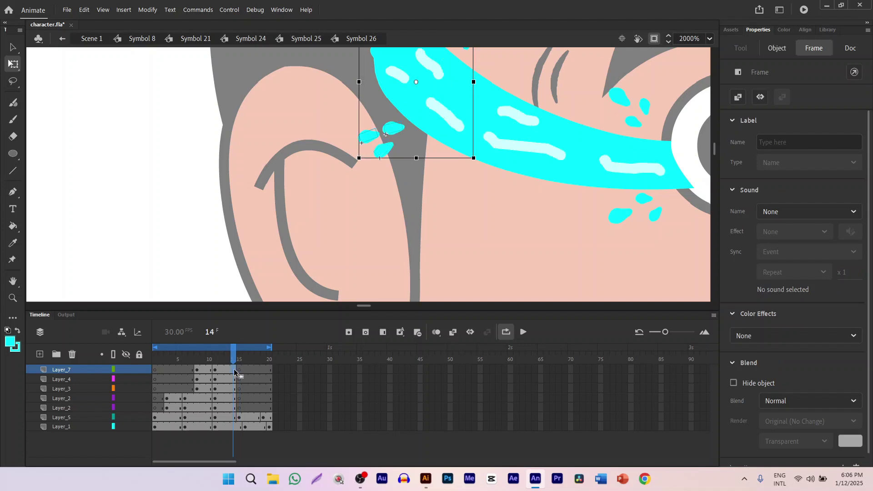
# Step: Try adding a tween to the droplets on Layer_7 from frame 11
pyautogui.click(216, 370)
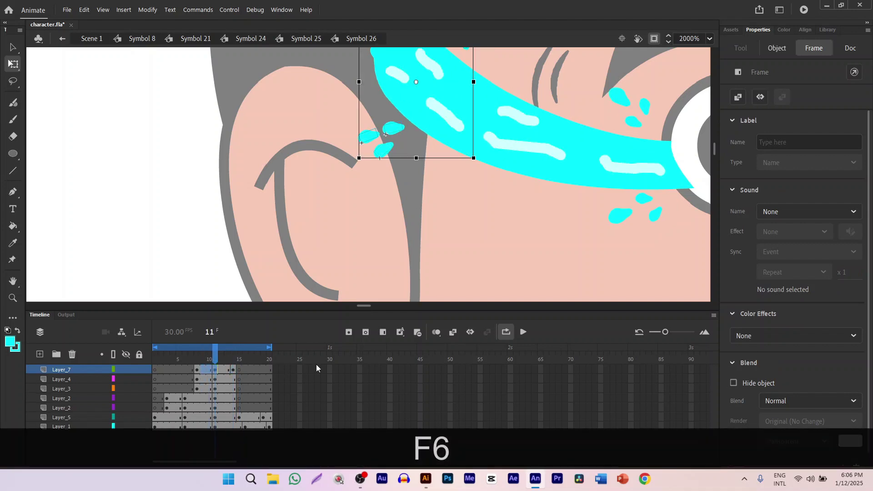
pyautogui.click(453, 332)
pyautogui.moveTo(222, 362)
pyautogui.mouseDown()
pyautogui.moveTo(190, 361)
pyautogui.moveTo(240, 361)
pyautogui.moveTo(188, 362)
pyautogui.moveTo(208, 361)
pyautogui.mouseUp()
pyautogui.hotkey('ctrl', 'z')
pyautogui.hotkey('ctrl', 'z')
# Step: Play back the water stream animation from the first frame to check the splash droplets' timing
pyautogui.click(239, 364)
pyautogui.scroll(-5, 399, 198)
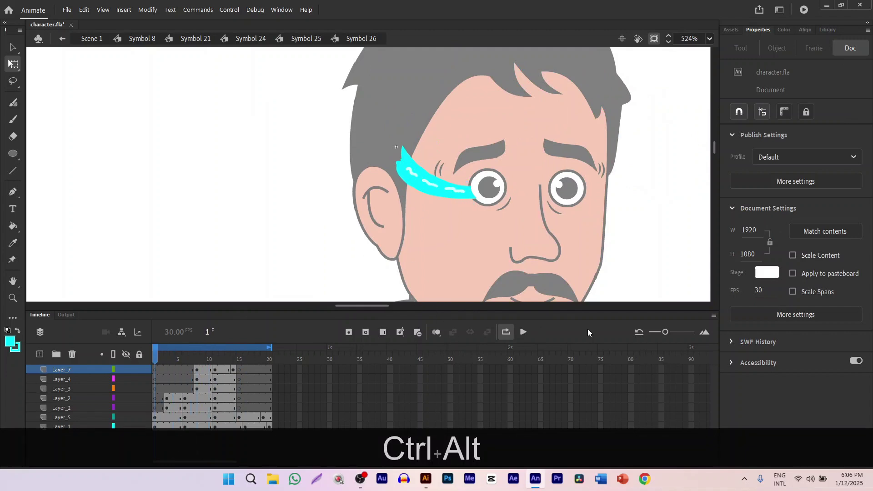
pyautogui.click(524, 332)
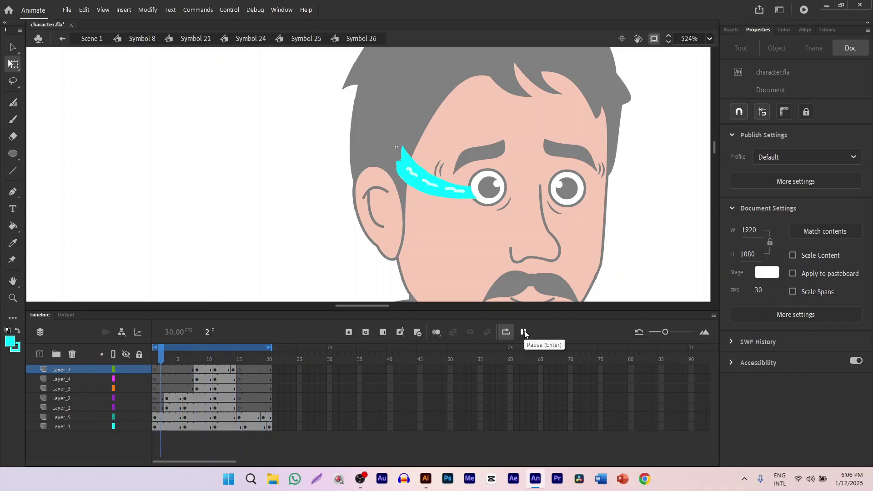
pyautogui.click(524, 333)
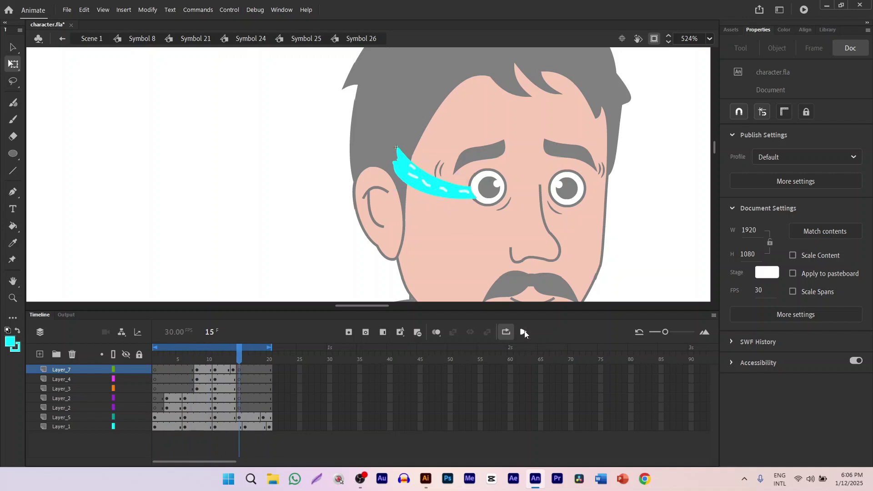
pyautogui.press('Return')
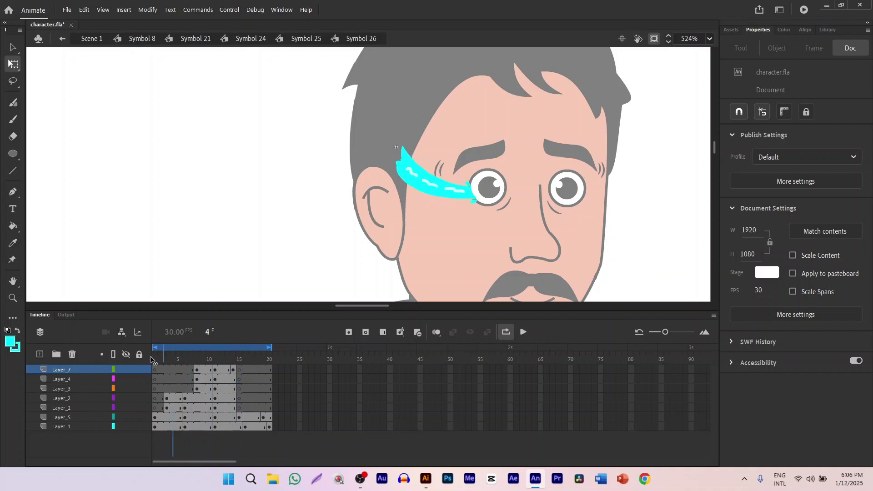
pyautogui.click(155, 359)
pyautogui.press('Return')
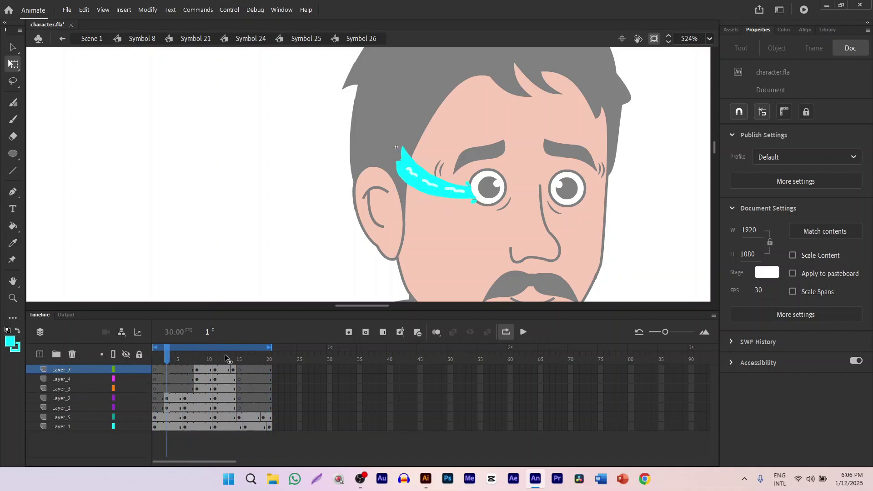
pyautogui.press(',')
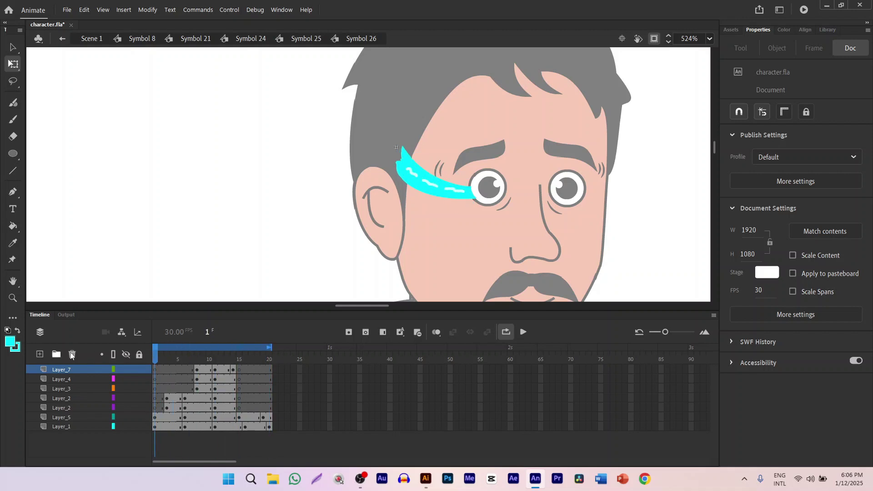
# Step: Add a new layer above Layer_7 and select its frame 14
pyautogui.hotkey('ctrl', 'alt')
pyautogui.moveTo(163, 371); pyautogui.dragTo(246, 364)
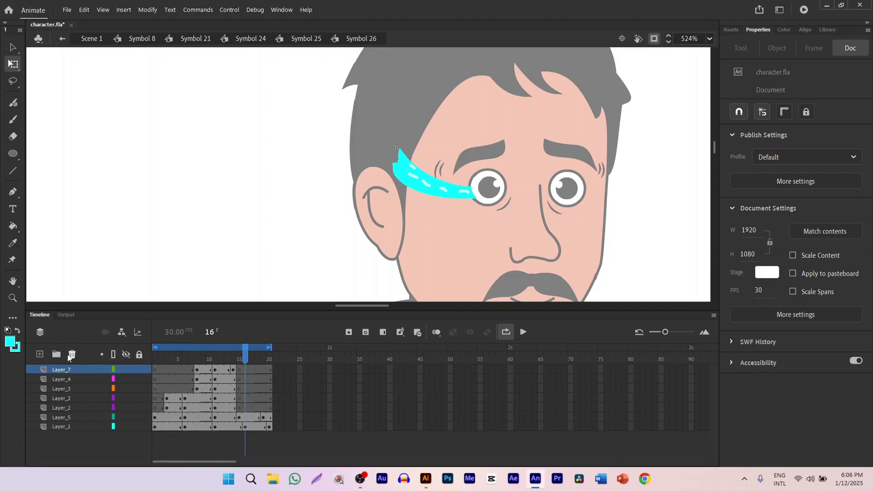
pyautogui.click(40, 355)
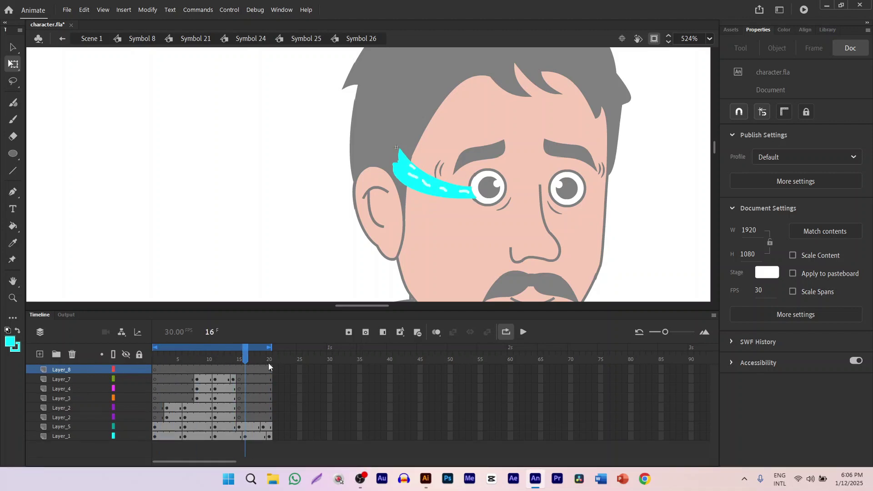
pyautogui.click(236, 371)
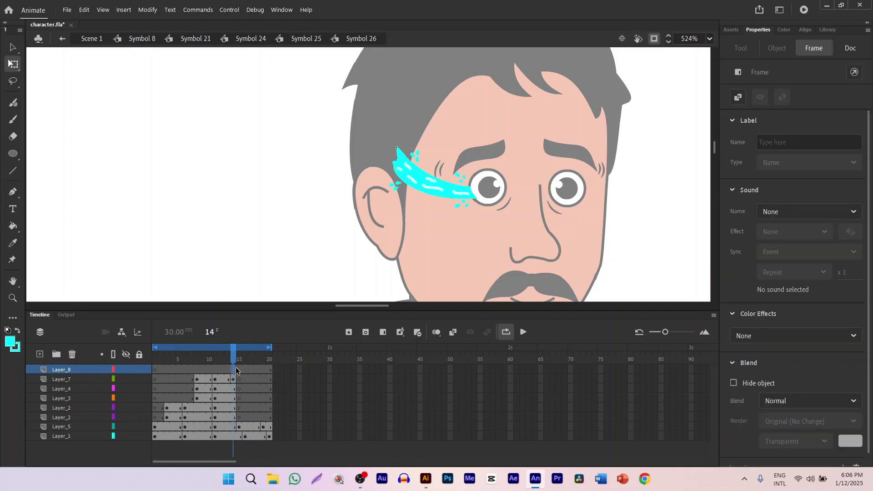
# Step: Insert a keyframe at frame 14 of Layer_8 and place a copied Layer_7 droplet, slightly reduced, below the stream's middle
pyautogui.press('F6')
pyautogui.scroll(3, 400, 192)
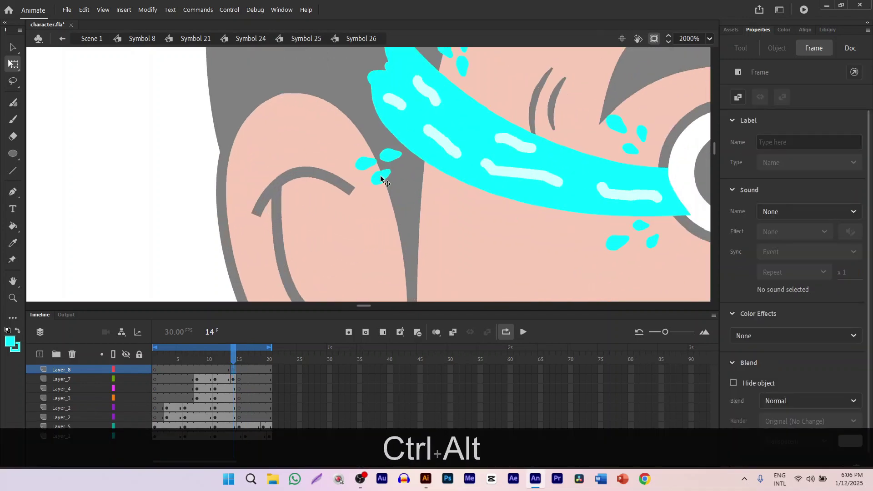
pyautogui.keyDown('ctrl'); pyautogui.click(382, 179); pyautogui.keyUp('ctrl')
pyautogui.hotkey('ctrl', 'c')
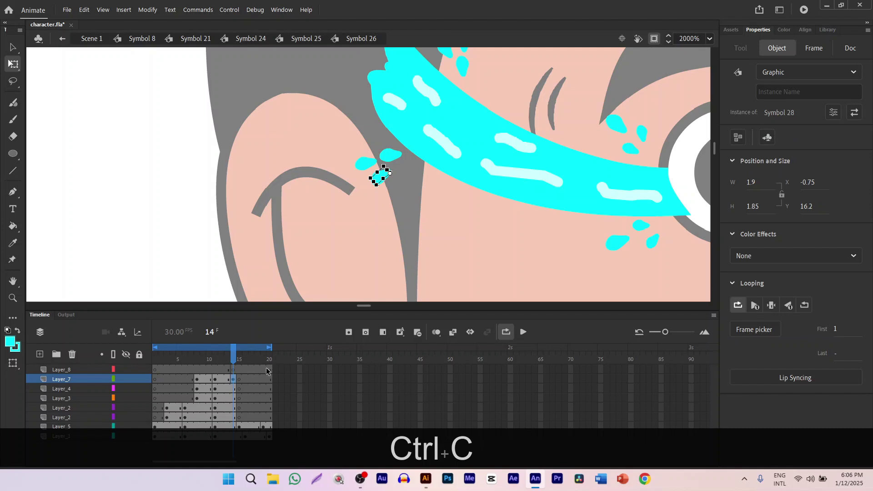
pyautogui.click(235, 369)
pyautogui.hotkey('ctrl', 'v')
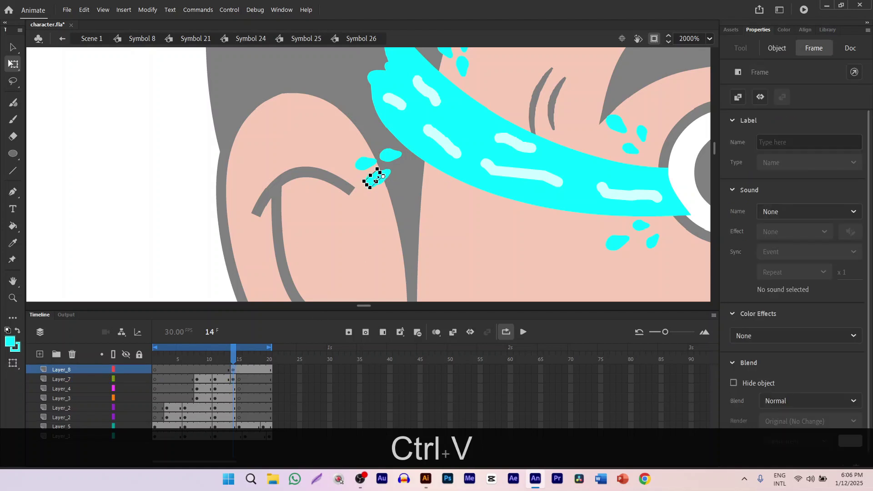
pyautogui.keyDown('shift'); pyautogui.click(371, 196); pyautogui.keyUp('shift')
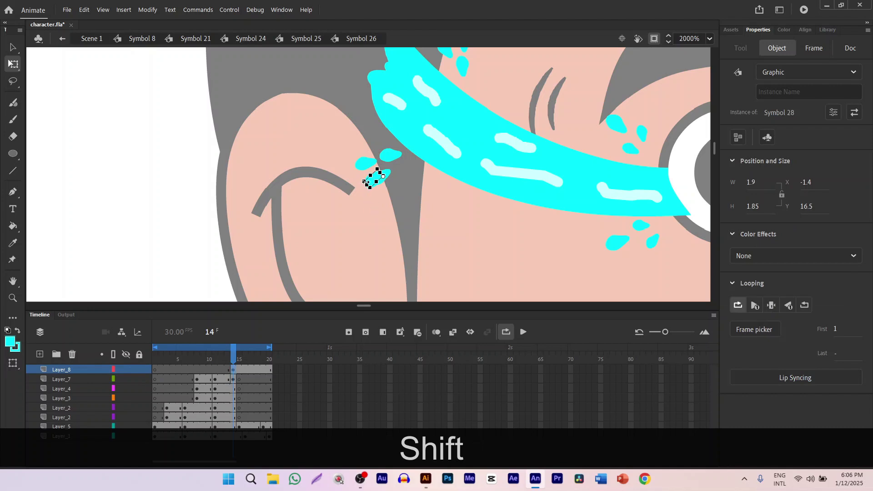
pyautogui.moveTo(366, 182); pyautogui.dragTo(487, 215)
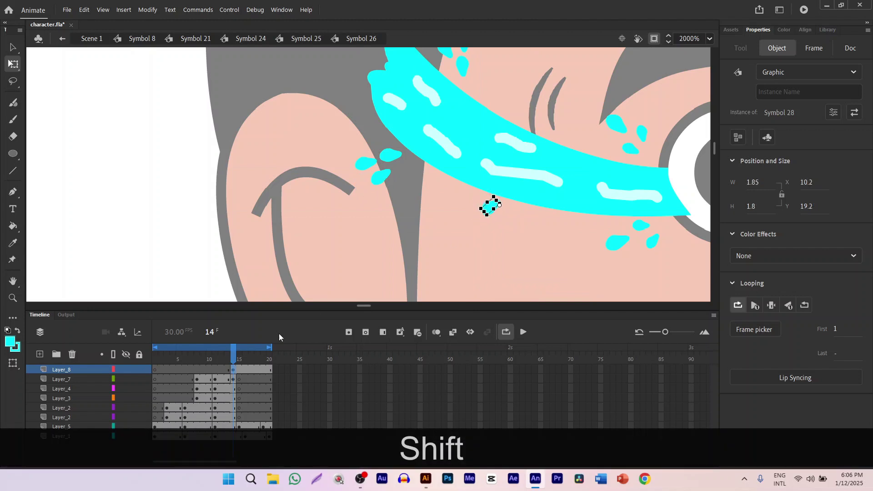
# Step: Insert a keyframe at frame 16 of Layer_8, delete its droplet, and return to frame 14
pyautogui.click(251, 370)
pyautogui.click(248, 370)
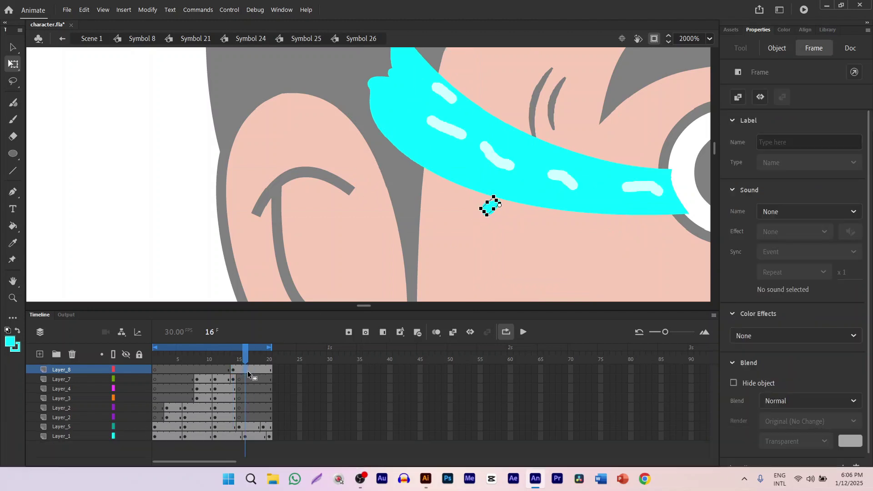
pyautogui.press('F6')
pyautogui.press('Delete')
pyautogui.moveTo(246, 354)
pyautogui.mouseDown()
pyautogui.moveTo(223, 359)
pyautogui.moveTo(240, 365)
pyautogui.mouseUp()
pyautogui.click(233, 369)
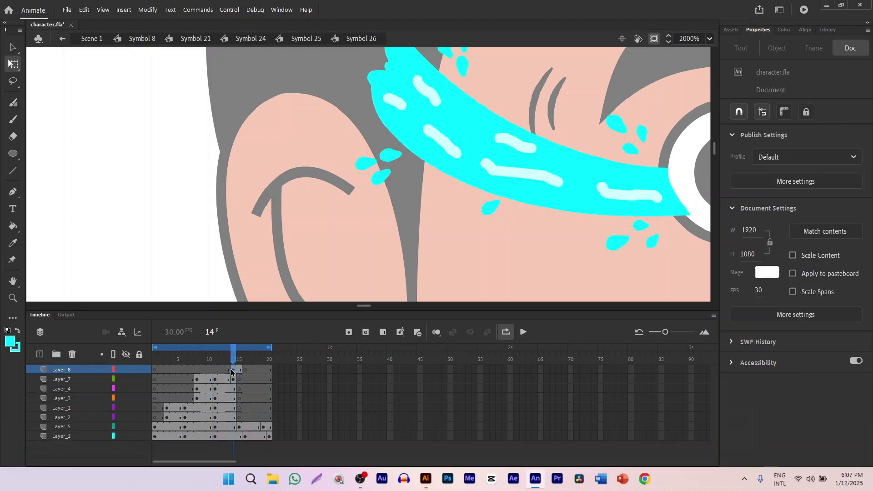
# Step: Copy Layer_8 and paste the duplicate layer above it
pyautogui.rightClick(63, 367)
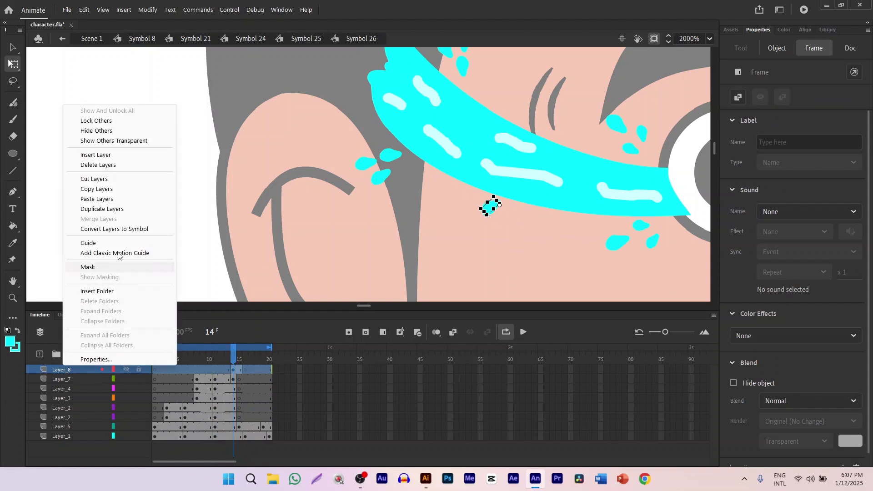
pyautogui.click(100, 192)
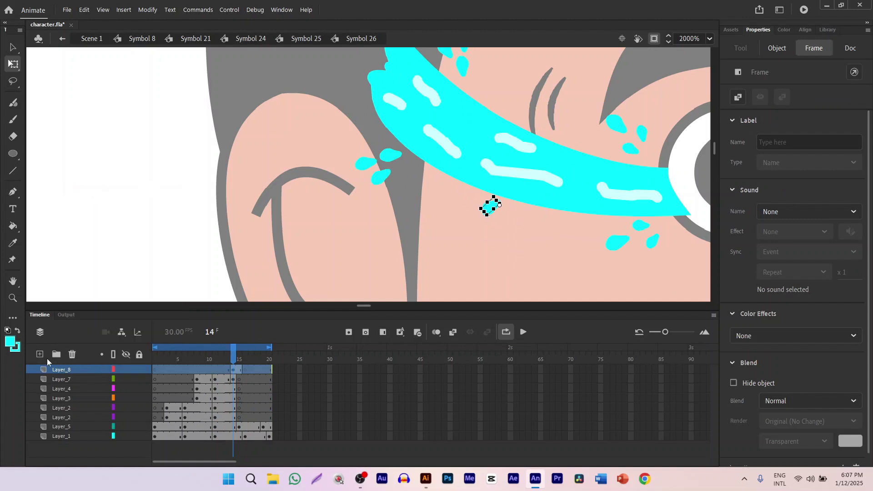
pyautogui.rightClick(59, 369)
pyautogui.click(117, 202)
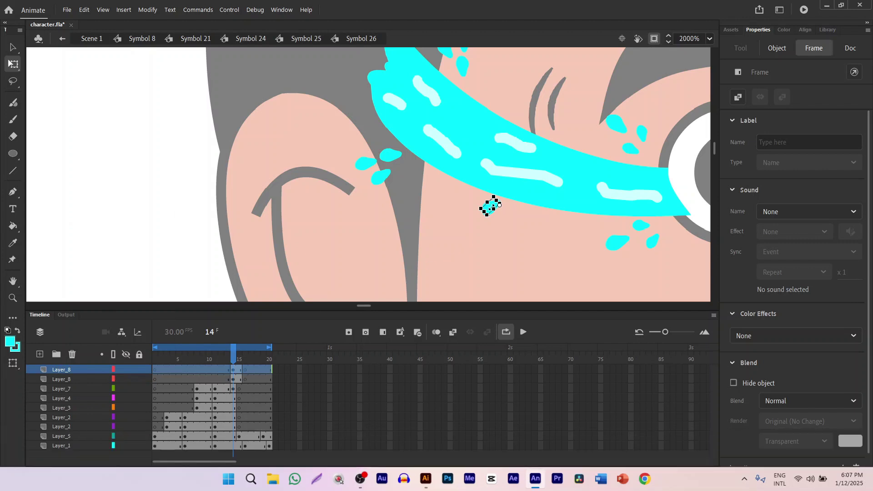
# Step: Nudge the duplicated droplet to sit just beside the original one below the stream
pyautogui.hscroll(3, 491, 209)
pyautogui.doubleClick(345, 170)
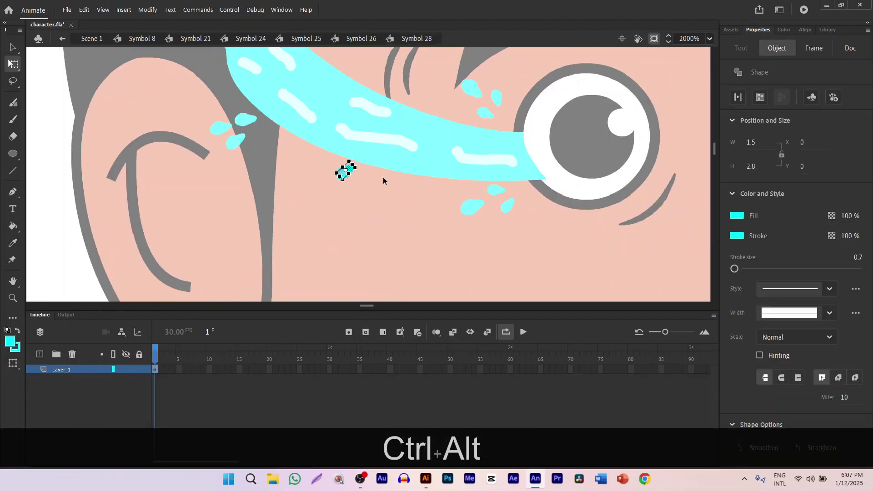
pyautogui.doubleClick(383, 181)
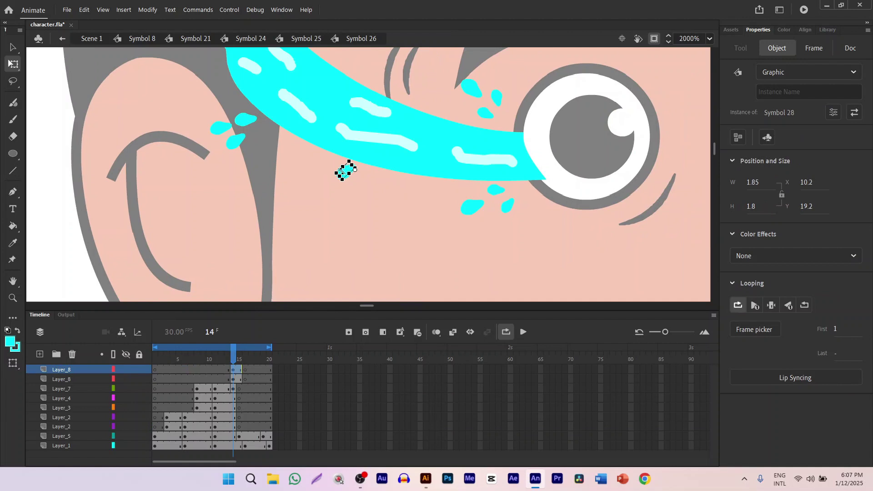
pyautogui.press('Down')
pyautogui.press('Down')
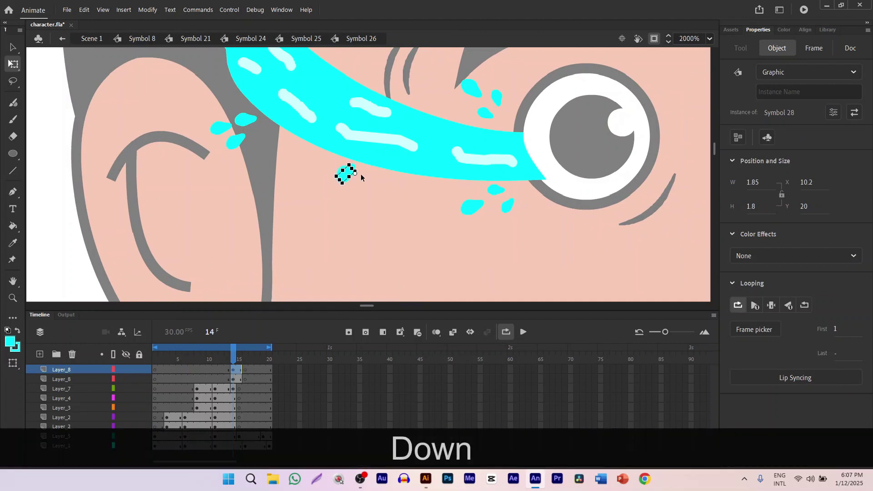
pyautogui.press('Right')
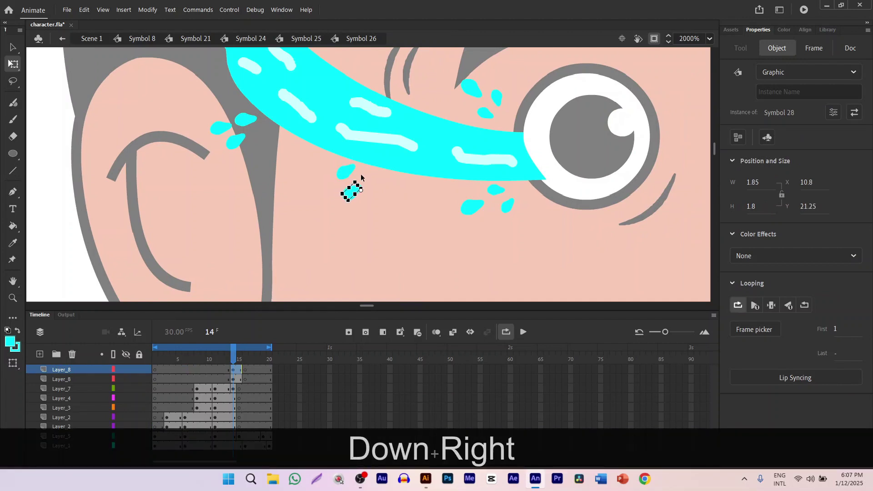
pyautogui.press('Up')
pyautogui.press('Up')
pyautogui.press('Up')
pyautogui.press('Up')
pyautogui.press('Up')
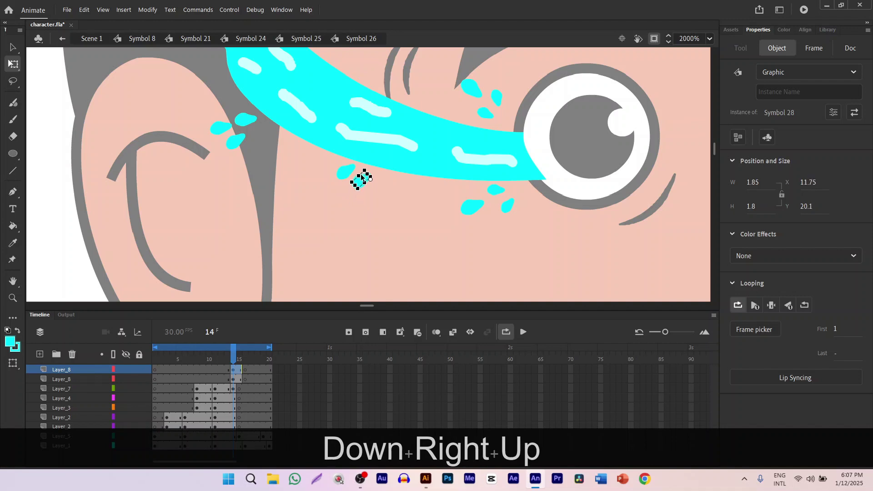
pyautogui.click(403, 182)
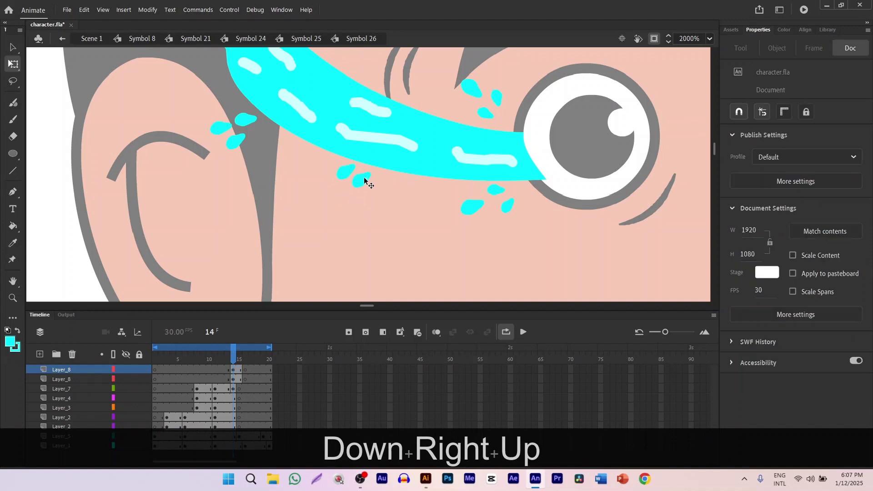
# Step: Move the duplicated droplet above the stream's middle and rotate it to point away from the upper edge
pyautogui.moveTo(370, 181); pyautogui.dragTo(372, 76)
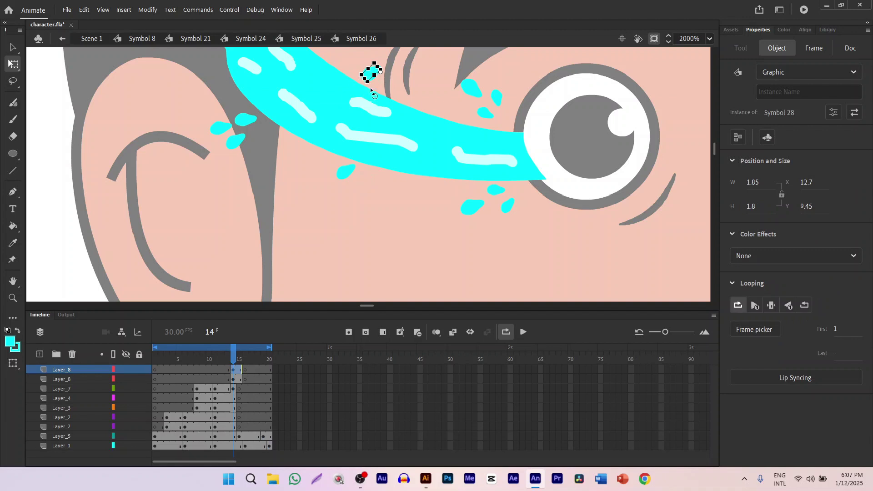
pyautogui.moveTo(371, 91); pyautogui.dragTo(350, 51)
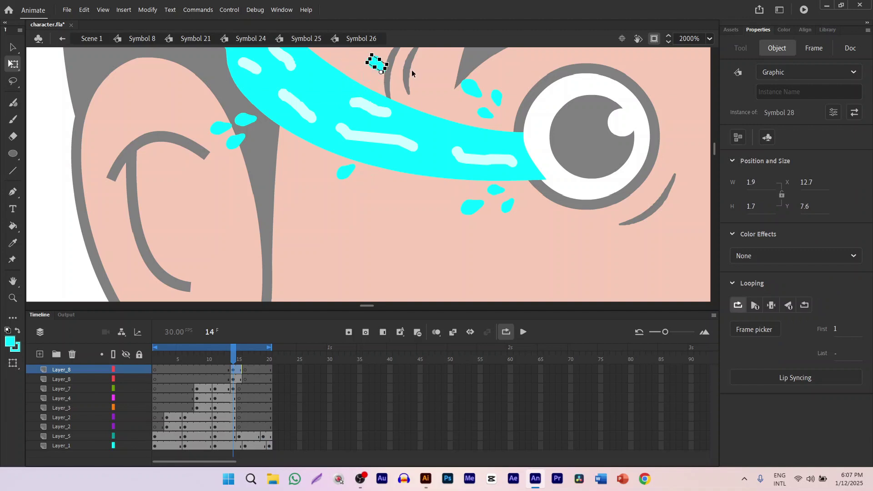
pyautogui.click(405, 109)
pyautogui.press('Escape')
pyautogui.press('space')
pyautogui.moveTo(384, 110)
pyautogui.mouseDown()
pyautogui.moveTo(385, 171)
pyautogui.moveTo(378, 157)
pyautogui.mouseUp()
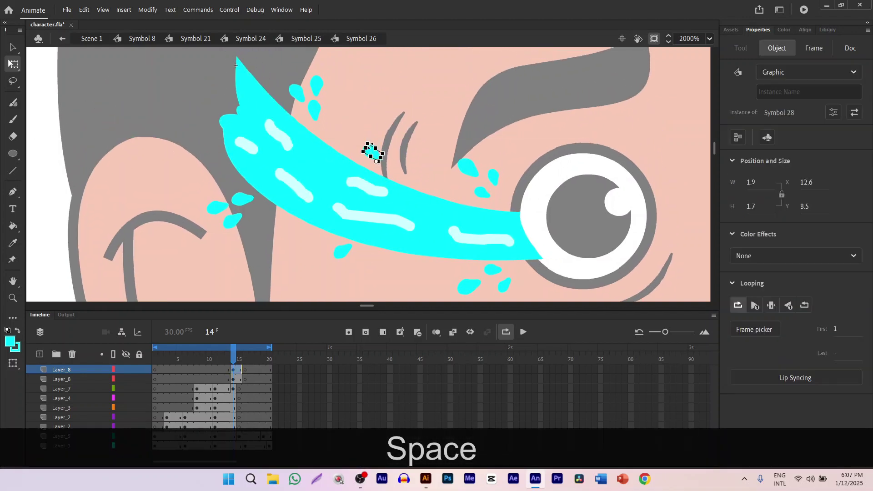
pyautogui.click(435, 141)
pyautogui.keyDown('ctrl'); pyautogui.keyDown('alt'); pyautogui.click(389, 183); pyautogui.keyUp('alt'); pyautogui.keyUp('ctrl')
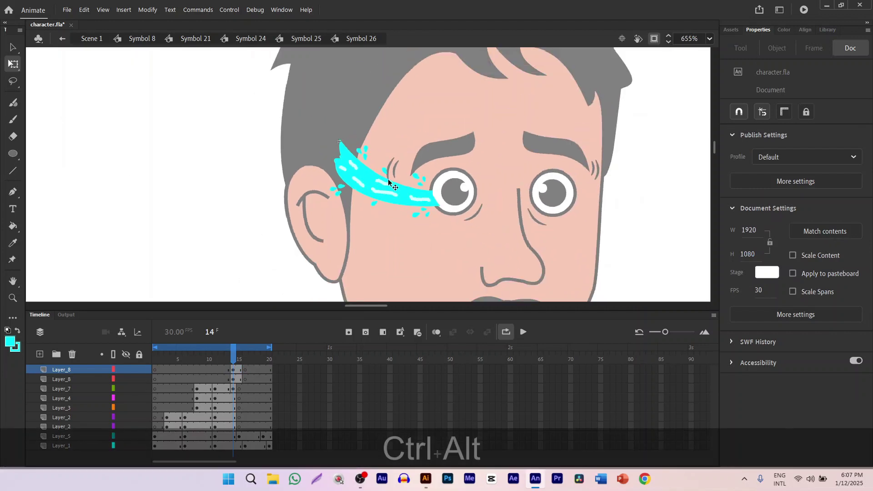
# Step: Place three copies of the droplet around the stream's outer tip and delete the source droplet above its middle
pyautogui.keyDown('ctrl'); pyautogui.click(376, 169); pyautogui.keyUp('ctrl')
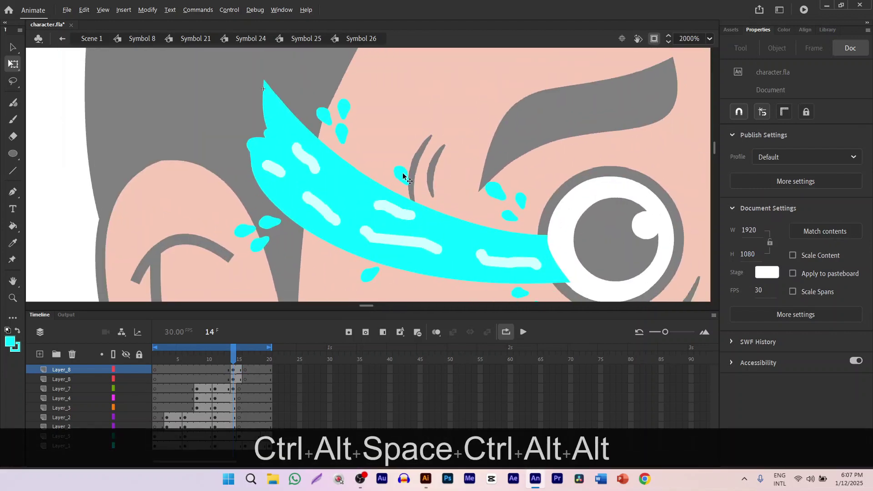
pyautogui.moveTo(304, 151)
pyautogui.mouseDown()
pyautogui.moveTo(217, 121)
pyautogui.moveTo(239, 109)
pyautogui.moveTo(400, 182)
pyautogui.moveTo(221, 150)
pyautogui.moveTo(233, 151)
pyautogui.moveTo(224, 156)
pyautogui.moveTo(285, 68)
pyautogui.moveTo(269, 69)
pyautogui.moveTo(282, 64)
pyautogui.mouseUp()
pyautogui.hotkey('ctrl', 'v')
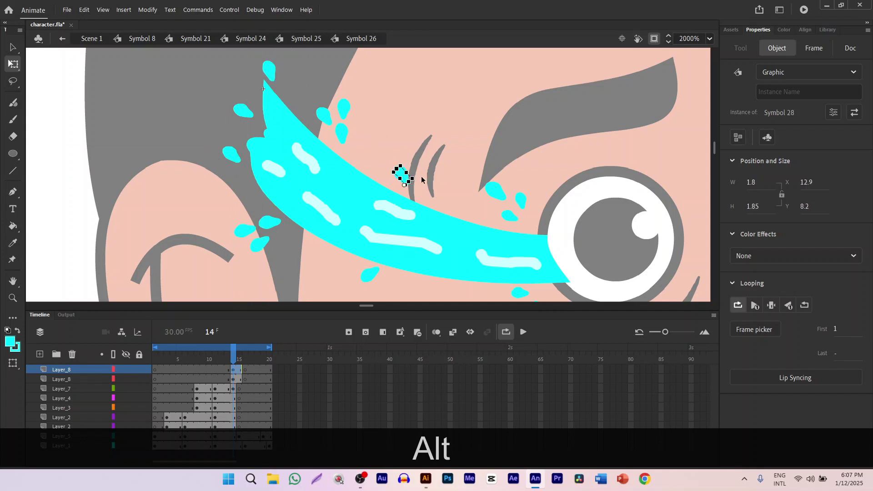
pyautogui.press('Delete')
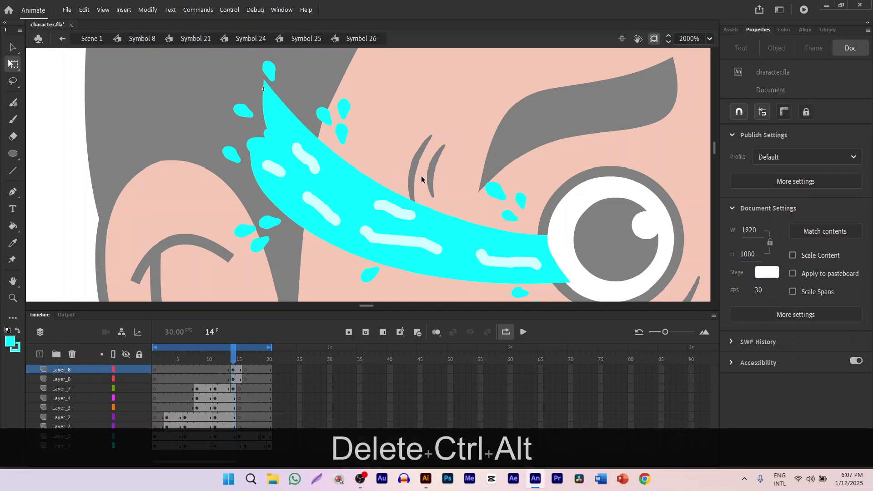
# Step: Play back the water stream animation from frame 1 to check the new droplets near the tip
pyautogui.hotkey('ctrl', '3')
pyautogui.moveTo(233, 357)
pyautogui.mouseDown()
pyautogui.moveTo(267, 357)
pyautogui.moveTo(116, 352)
pyautogui.mouseUp()
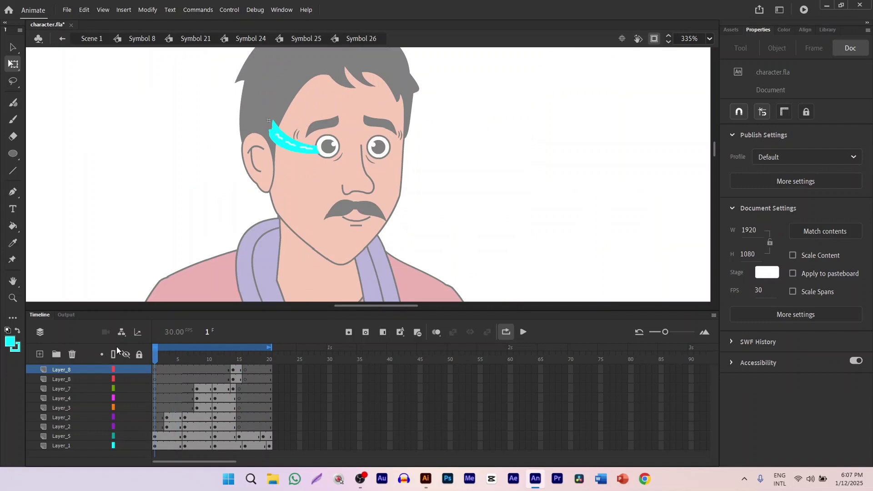
pyautogui.press('Return')
pyautogui.press('Return')
pyautogui.scroll(6, 329, 148)
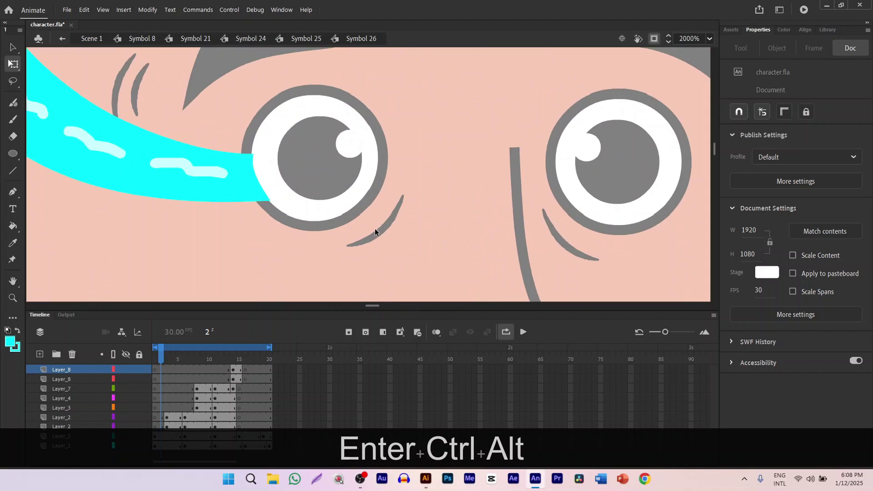
# Step: Leave the water stream symbol and its parent Symbol 25 to return to Symbol 24
pyautogui.doubleClick(484, 200)
pyautogui.scroll(-3, 443, 197)
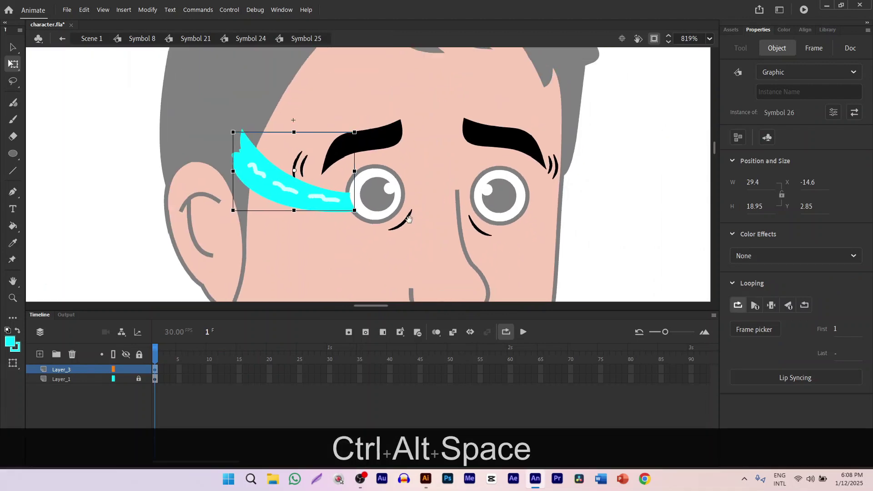
pyautogui.moveTo(408, 220); pyautogui.dragTo(397, 232)
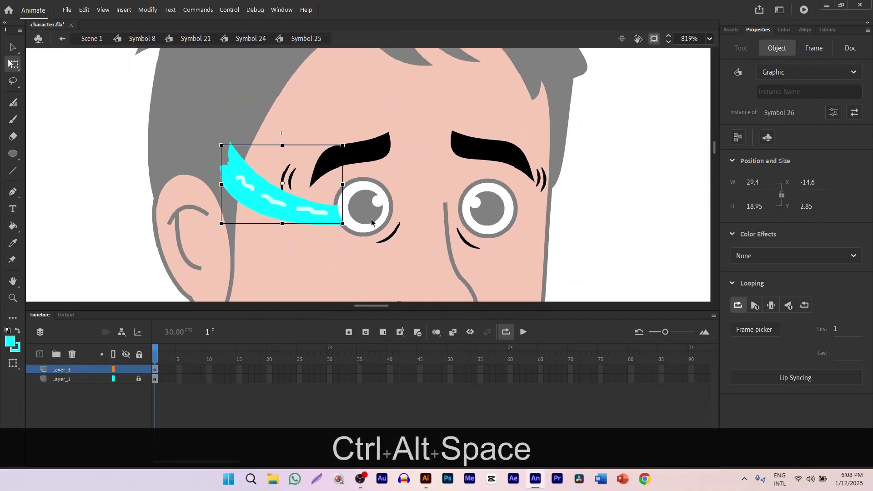
pyautogui.doubleClick(372, 222)
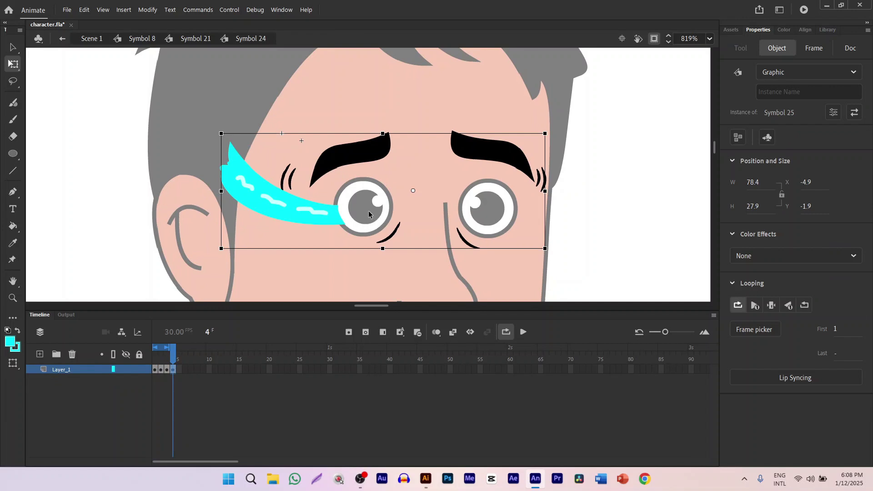
pyautogui.scroll(4, 369, 212)
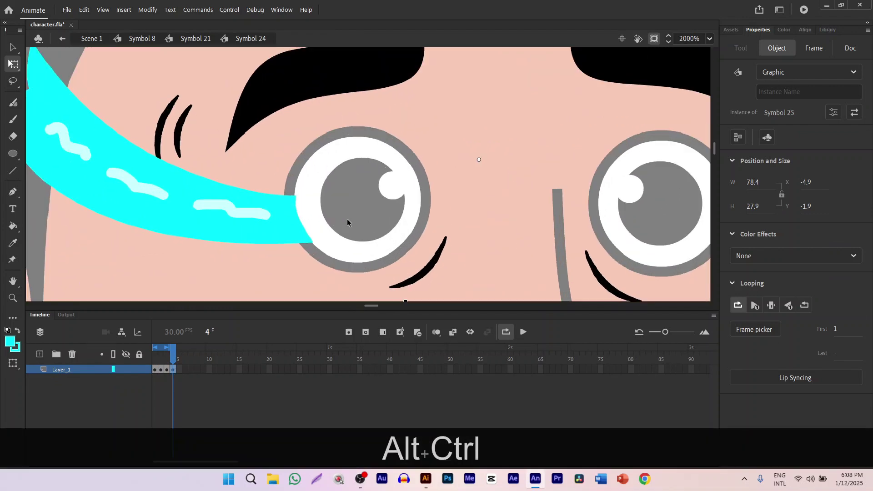
pyautogui.moveTo(348, 222); pyautogui.dragTo(298, 208)
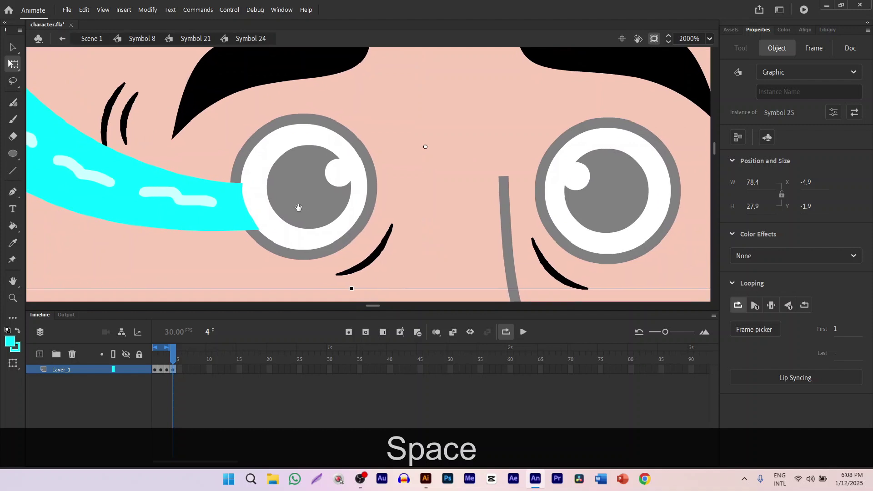
pyautogui.doubleClick(230, 219)
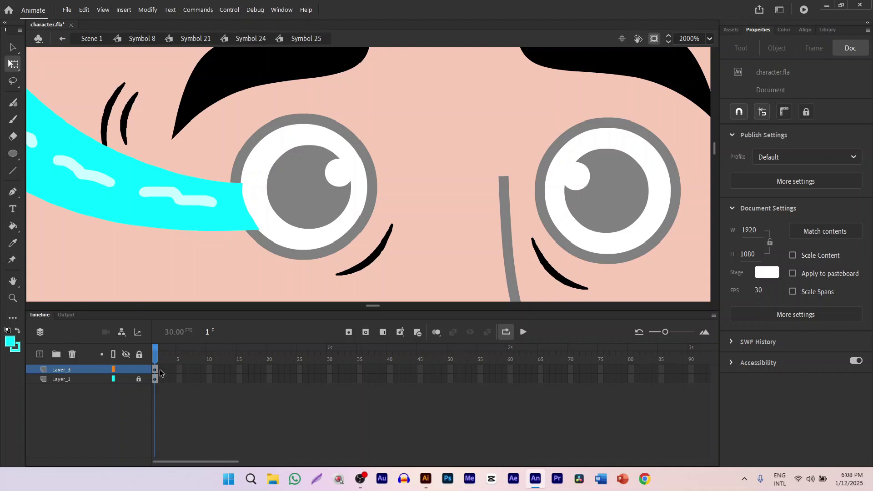
pyautogui.click(40, 355)
pyautogui.click(154, 371)
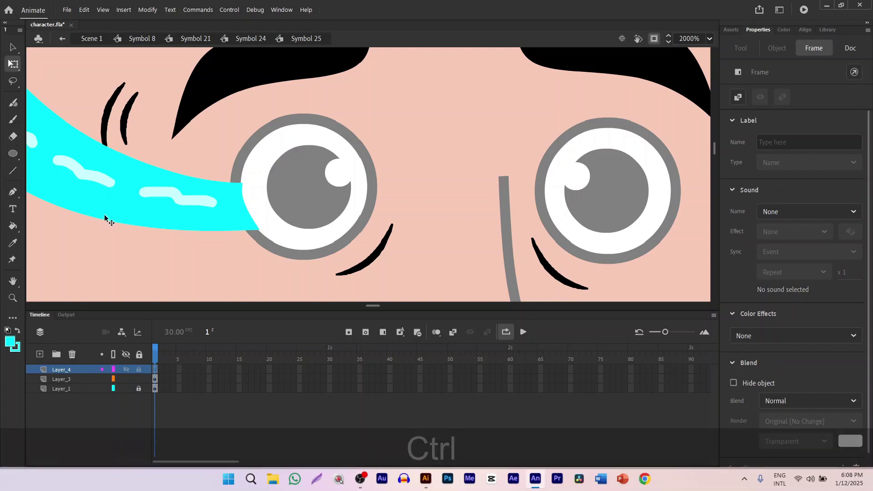
pyautogui.hotkey('ctrl', 'z')
pyautogui.hotkey('ctrl', 'z')
pyautogui.doubleClick(445, 160)
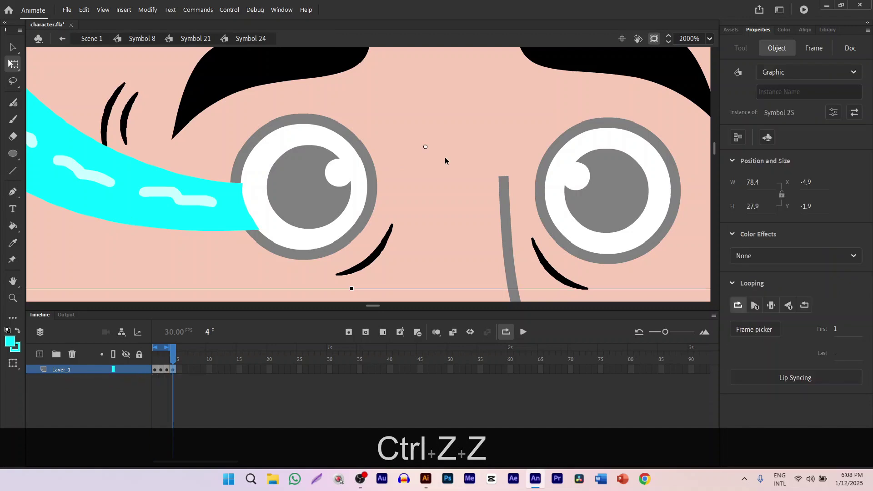
pyautogui.doubleClick(438, 158)
pyautogui.scroll(-5, 437, 157)
pyautogui.doubleClick(382, 141)
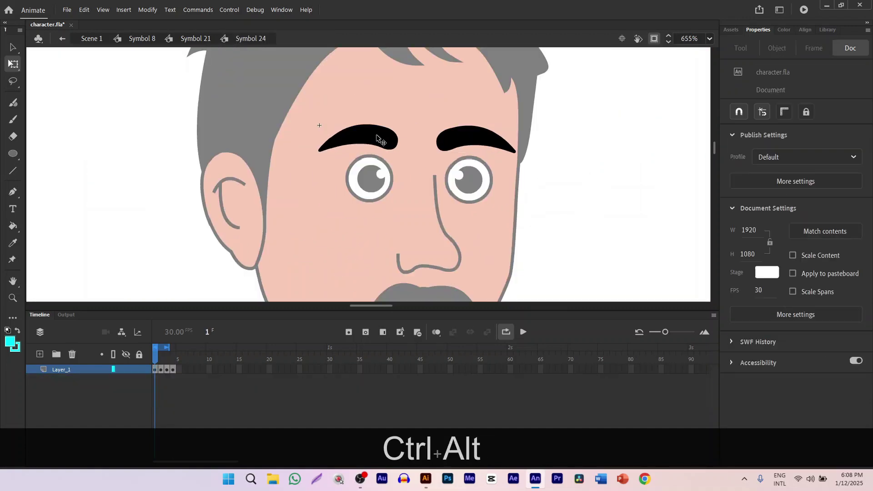
pyautogui.doubleClick(380, 137)
pyautogui.click(379, 137)
pyautogui.click(692, 144)
pyautogui.doubleClick(692, 144)
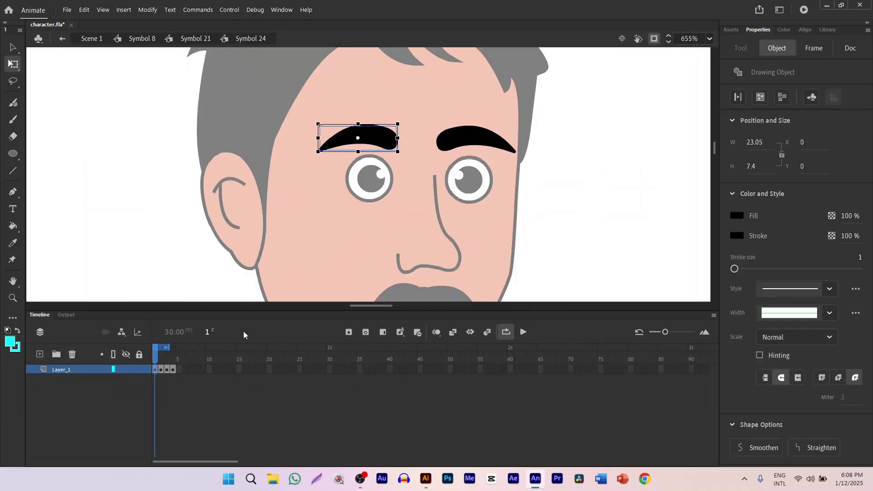
# Step: Go to frame 4 of Symbol 24, turn off looped playback and open Symbol 25 for editing
pyautogui.moveTo(157, 353); pyautogui.dragTo(174, 353)
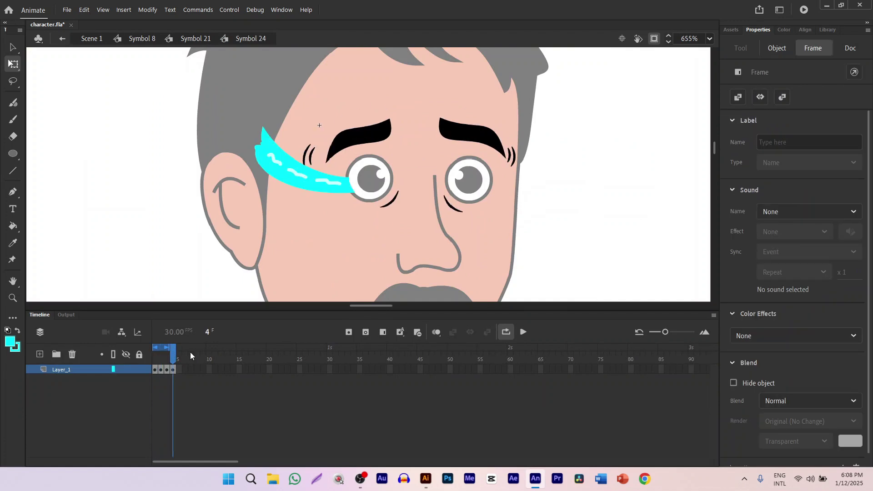
pyautogui.click(512, 338)
pyautogui.click(322, 184)
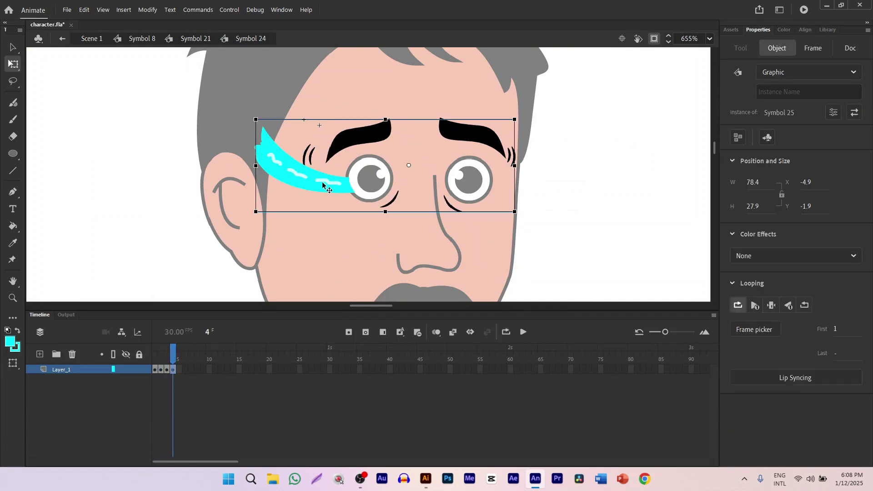
pyautogui.doubleClick(323, 185)
pyautogui.click(323, 184)
# Step: Copy the water stream and paste the copy on a new layer above the original stream's layer
pyautogui.moveTo(322, 184); pyautogui.dragTo(249, 194)
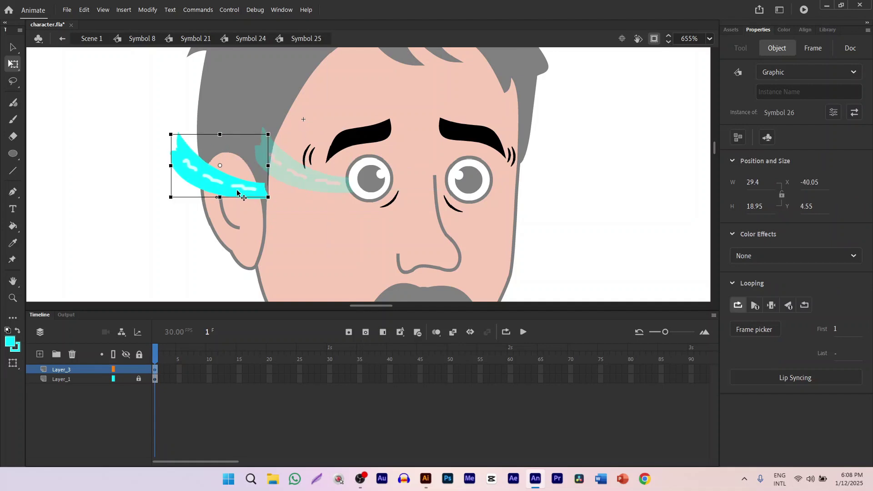
pyautogui.hotkey('ctrl', 'z')
pyautogui.hotkey('ctrl', 'c')
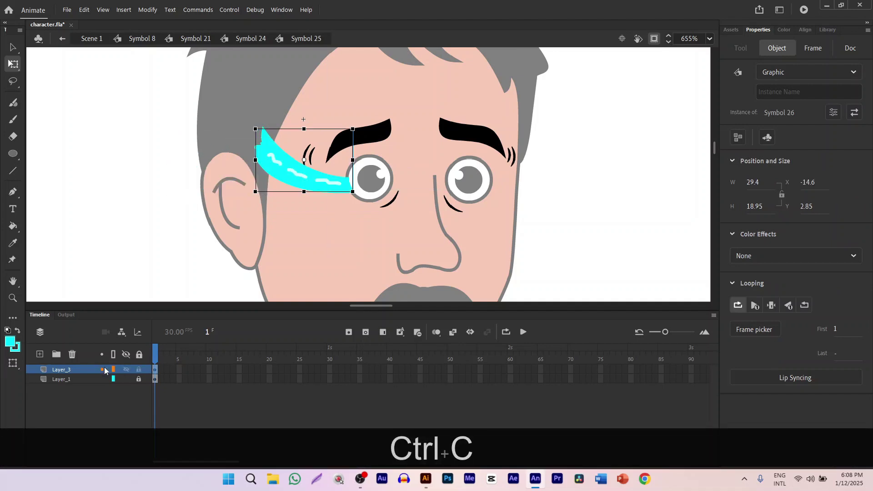
pyautogui.click(39, 354)
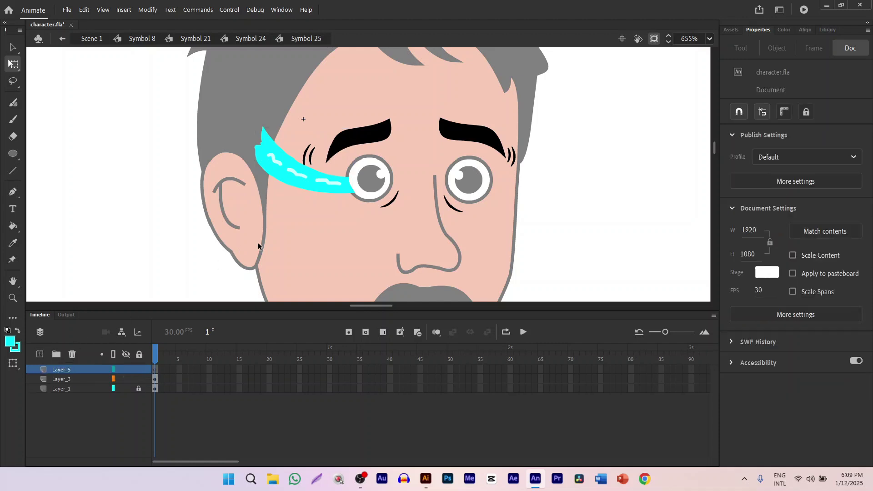
pyautogui.hotkey('ctrl', 'v')
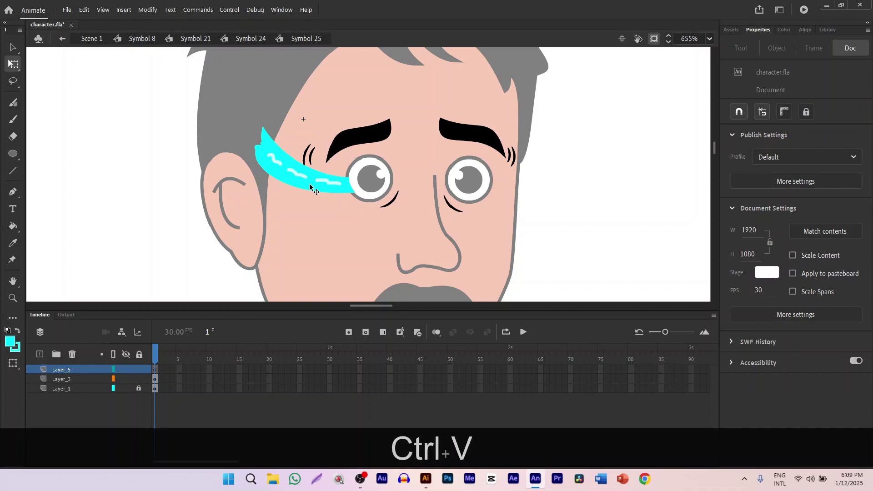
# Step: Flip the pasted stream horizontally and place it at the outer edge of the character's other eye
pyautogui.moveTo(382, 197); pyautogui.dragTo(519, 189)
pyautogui.rightClick(495, 182)
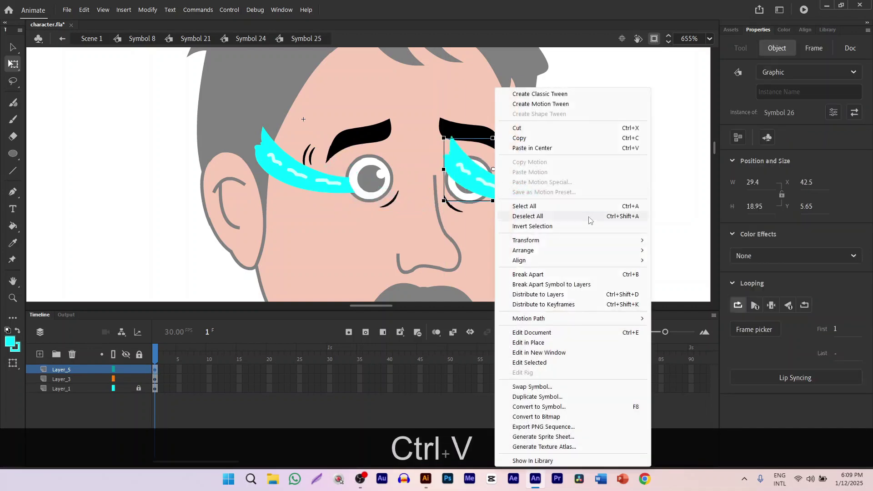
pyautogui.moveTo(533, 244)
pyautogui.click(685, 339)
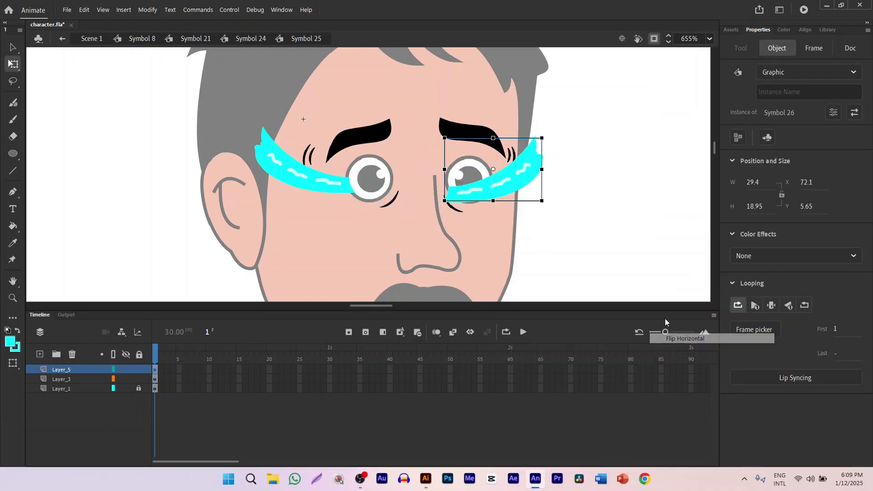
pyautogui.moveTo(509, 176); pyautogui.dragTo(489, 190)
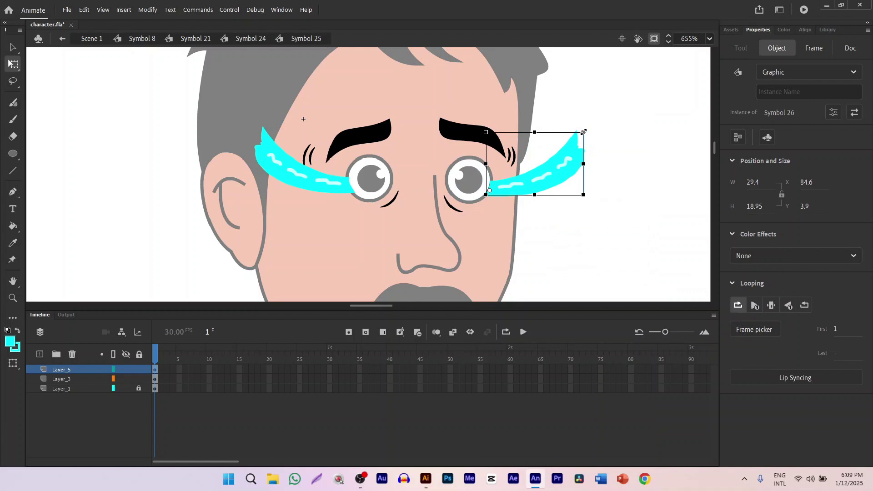
# Step: Resize the mirrored stream to about 20.7 wide by 21.1 high and rotate it around its end at the eye
pyautogui.moveTo(583, 132); pyautogui.dragTo(555, 125)
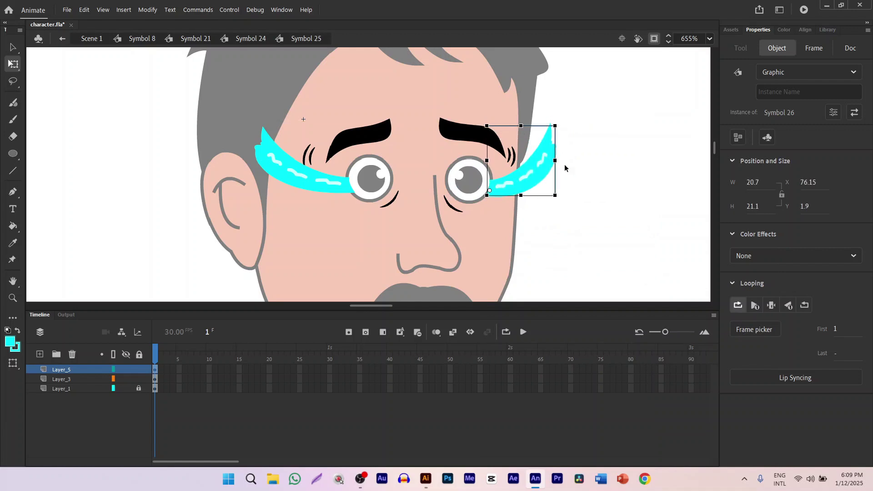
pyautogui.moveTo(564, 203); pyautogui.dragTo(526, 193)
pyautogui.scroll(3, 473, 192)
pyautogui.scroll(-2, 517, 200)
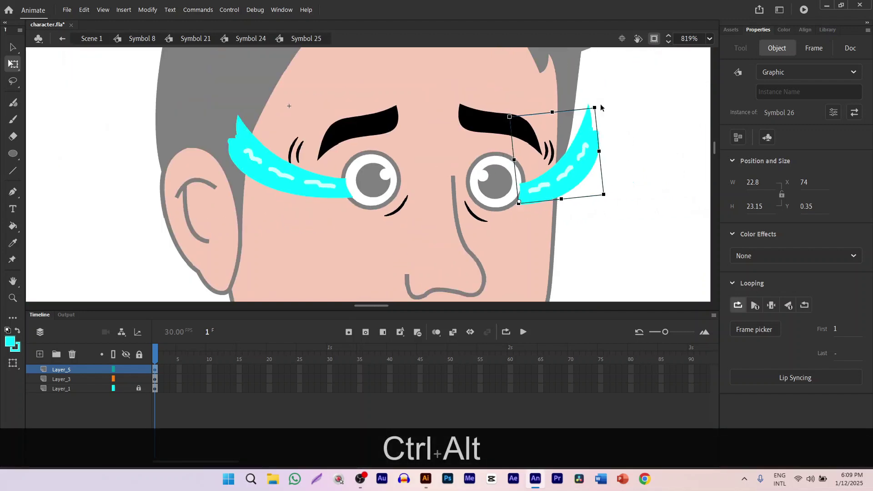
pyautogui.moveTo(598, 111); pyautogui.dragTo(608, 119)
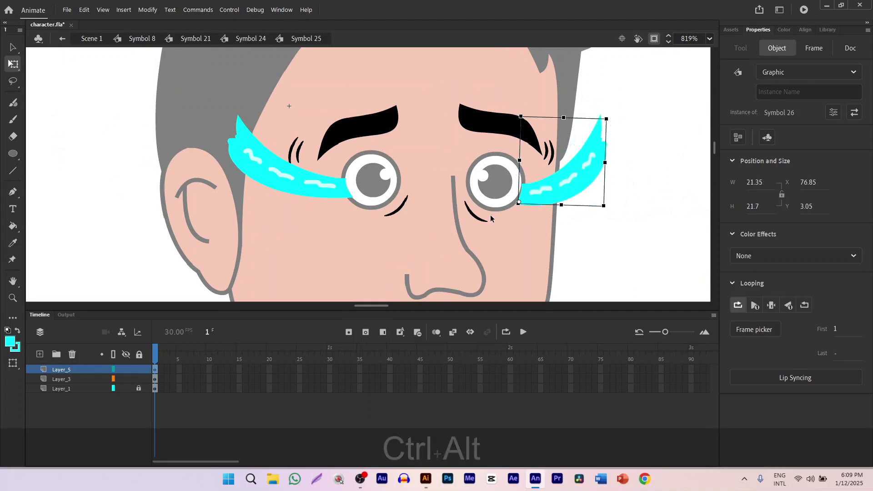
# Step: Rotate the mirrored stream slightly counterclockwise and reposition its inner end over the lower outer edge of the eye
pyautogui.scroll(2, 513, 219)
pyautogui.hscroll(3, 533, 179)
pyautogui.moveTo(437, 161); pyautogui.dragTo(422, 170)
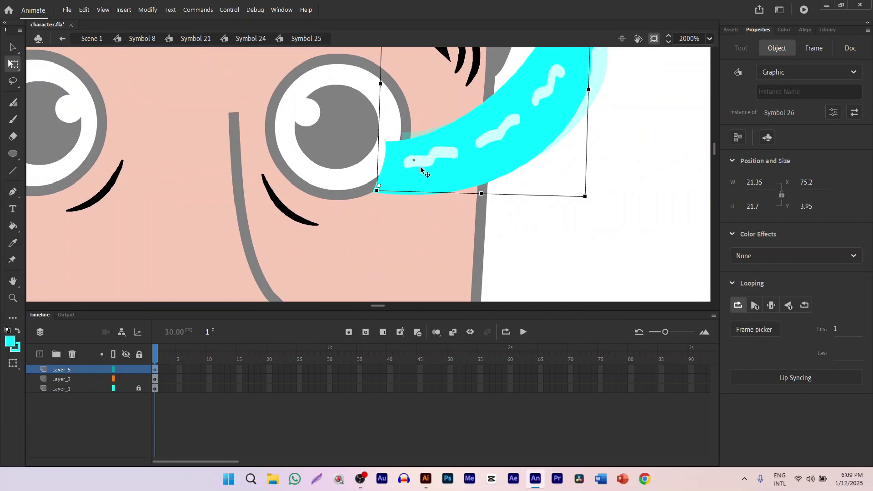
pyautogui.scroll(-3, 421, 170)
pyautogui.click(517, 150)
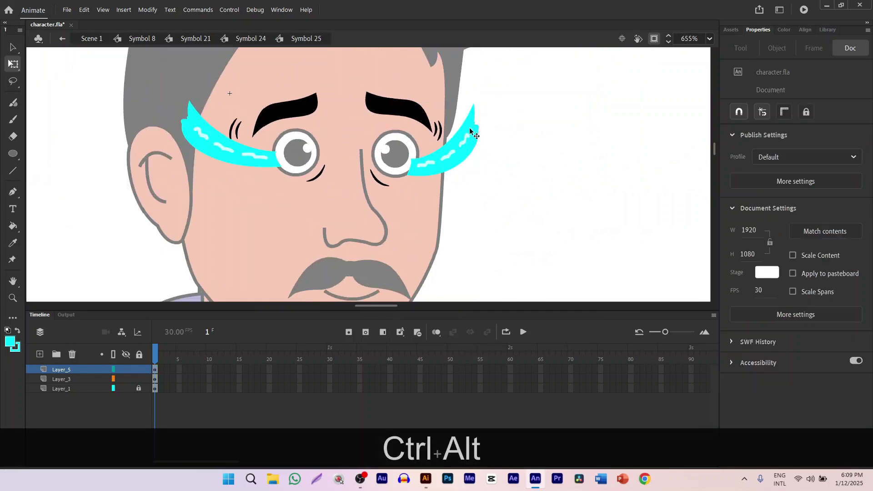
pyautogui.click(471, 132)
pyautogui.moveTo(479, 114); pyautogui.dragTo(493, 96)
pyautogui.scroll(3, 400, 161)
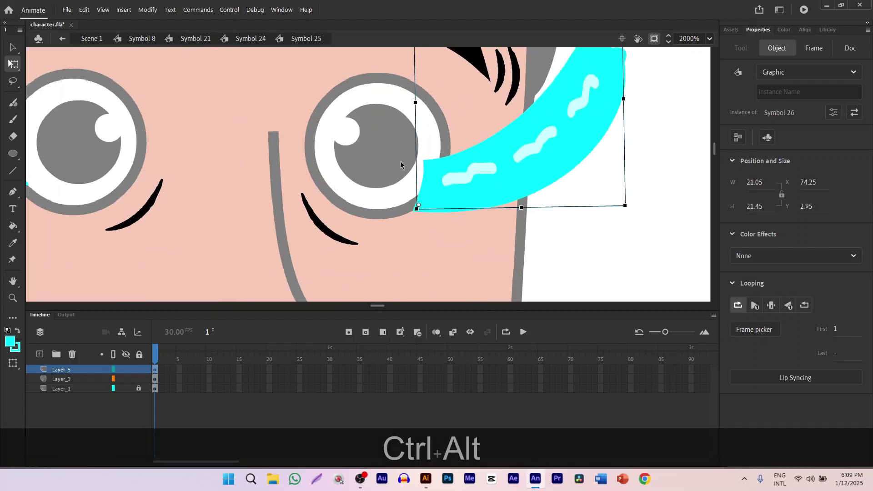
pyautogui.moveTo(399, 183); pyautogui.dragTo(416, 172)
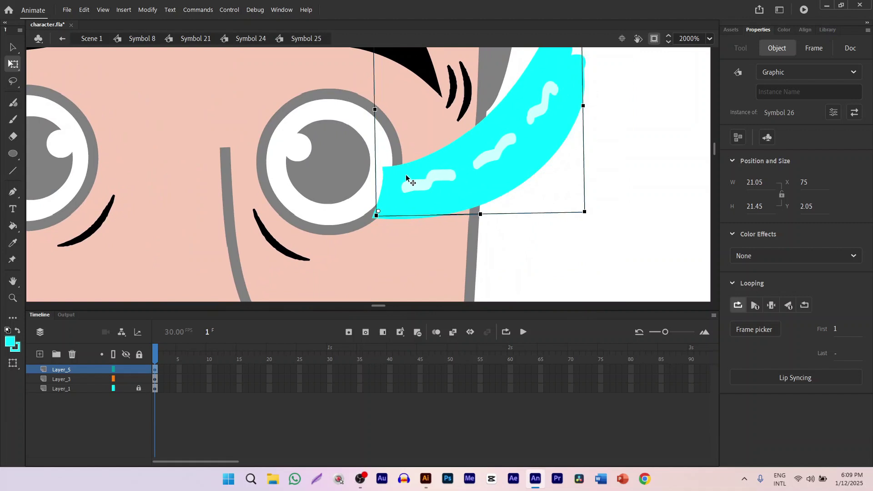
pyautogui.moveTo(416, 174); pyautogui.dragTo(412, 188)
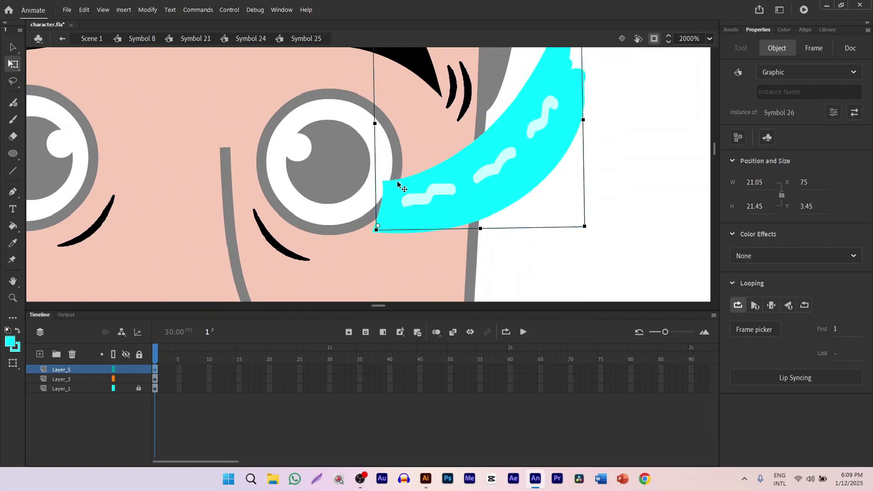
# Step: Open the stream's nested Symbol 27, taper the shape's inner end to follow the eye, and return to Symbol 25
pyautogui.doubleClick(407, 191)
pyautogui.doubleClick(391, 190)
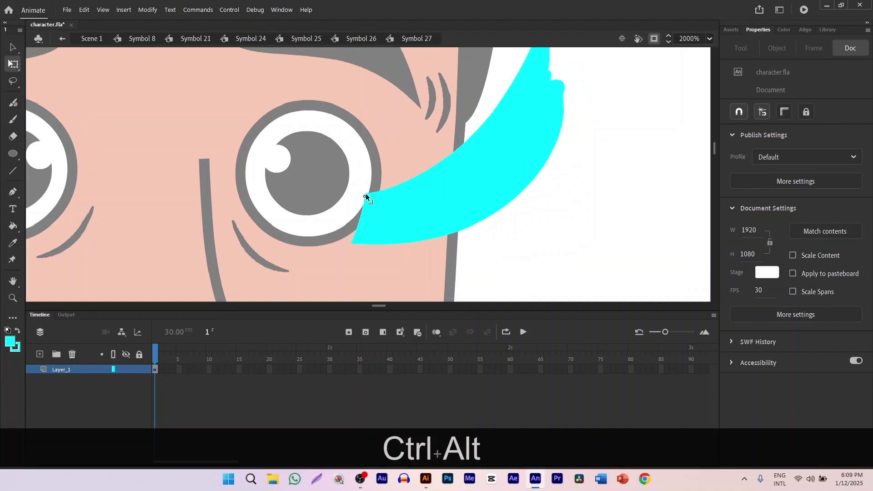
pyautogui.scroll(-4, 374, 194)
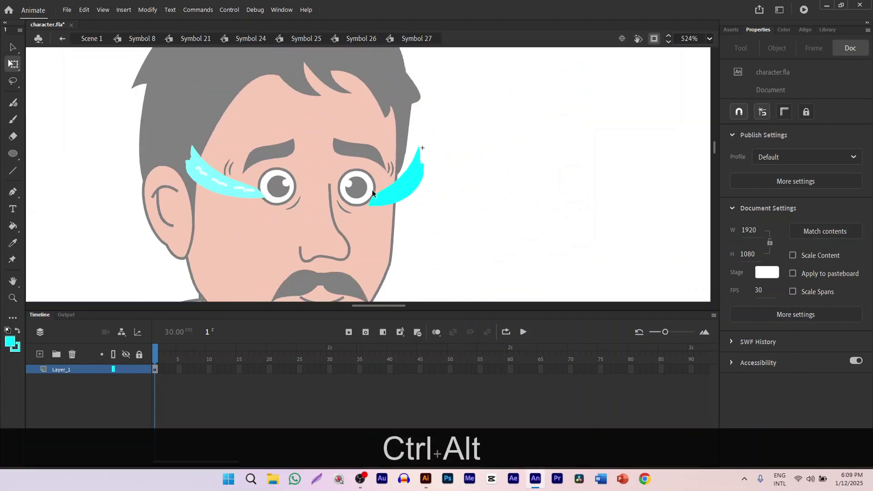
pyautogui.scroll(4, 375, 194)
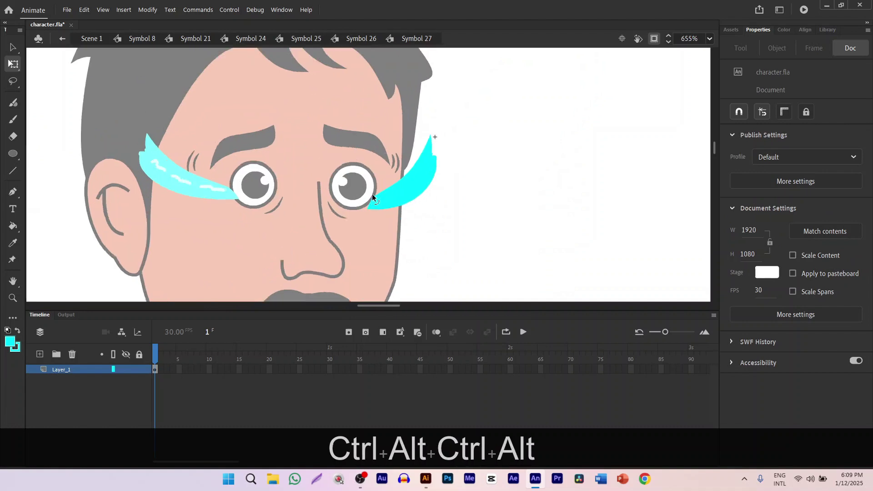
pyautogui.doubleClick(580, 209)
pyautogui.click(510, 209)
pyautogui.click(423, 199)
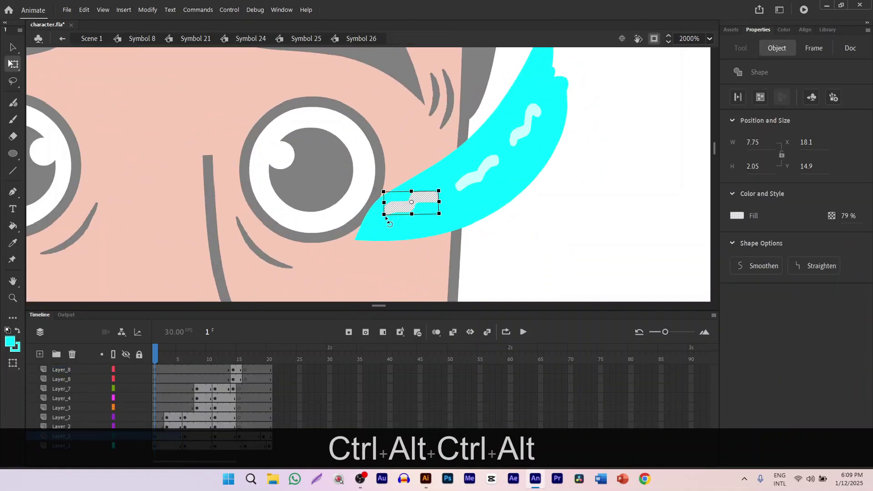
pyautogui.click(586, 240)
pyautogui.doubleClick(583, 238)
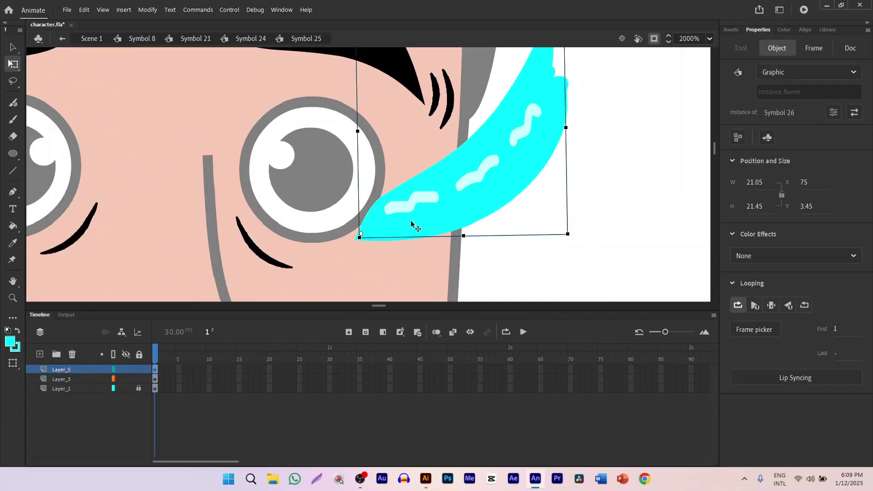
# Step: Move the mirrored stream so its tapered end overlaps the eye's outer edge and compare it with the opposite stream
pyautogui.moveTo(396, 228); pyautogui.dragTo(391, 217)
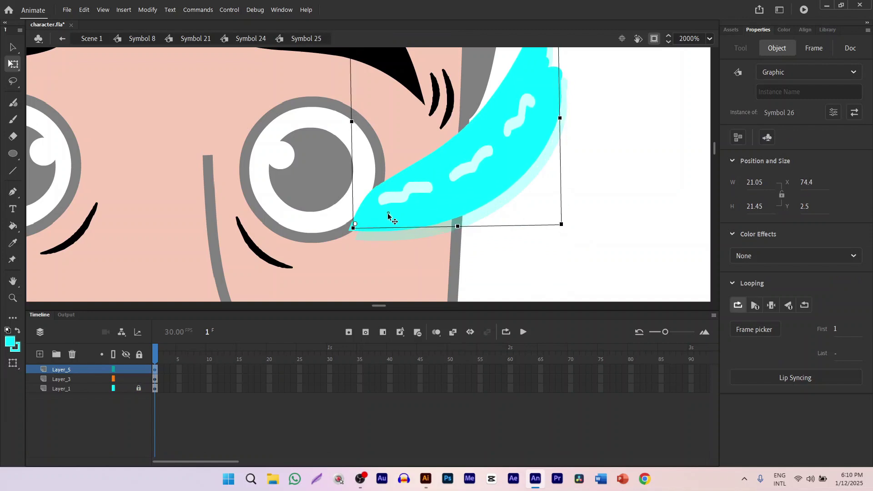
pyautogui.scroll(-3, 390, 215)
pyautogui.click(498, 215)
pyautogui.scroll(-4, 499, 212)
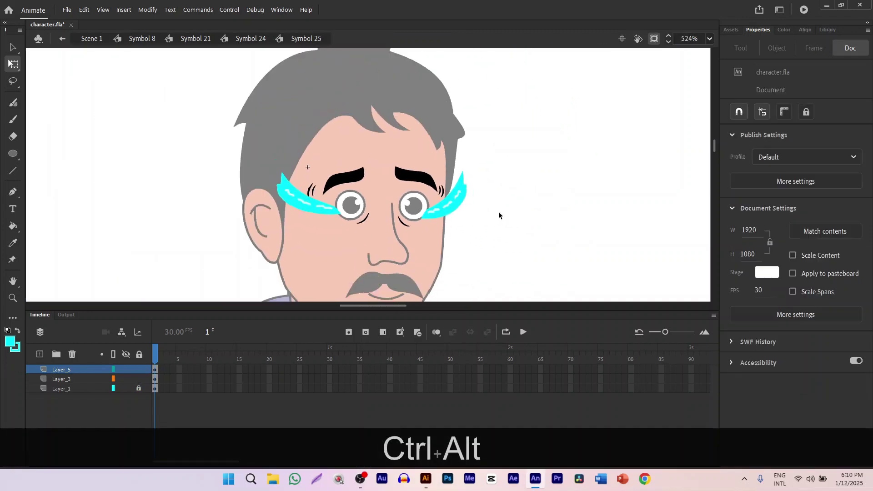
pyautogui.moveTo(520, 213); pyautogui.dragTo(465, 196)
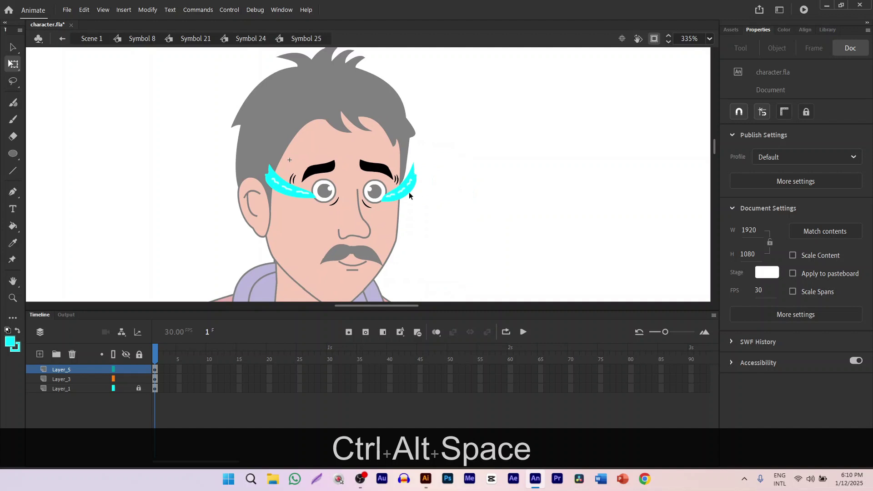
pyautogui.scroll(-3, 443, 190)
pyautogui.scroll(5, 378, 189)
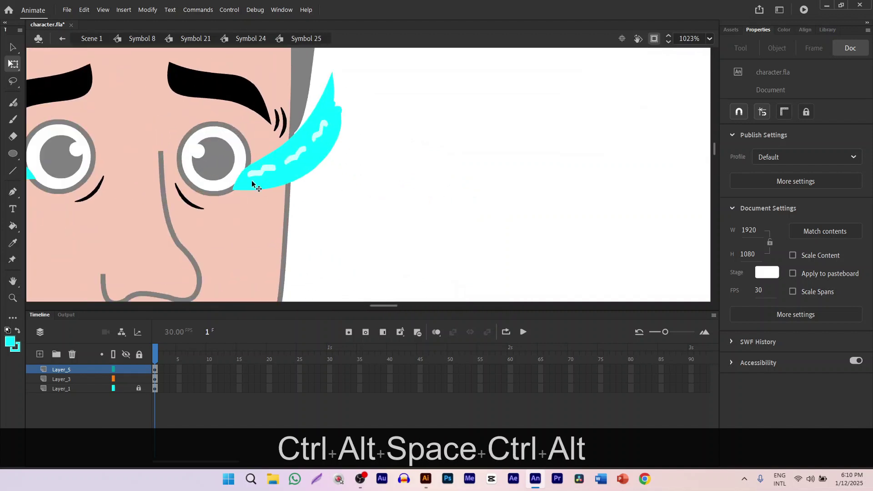
pyautogui.moveTo(253, 184); pyautogui.dragTo(319, 208)
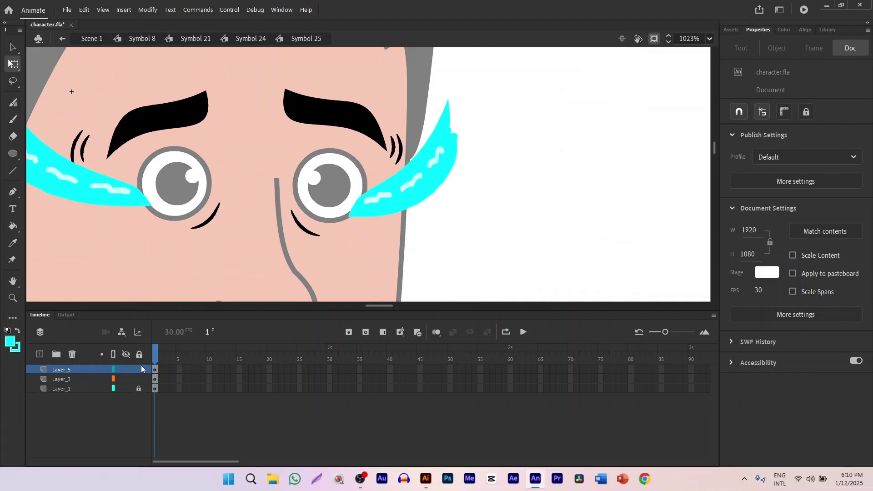
# Step: Add a new layer above the two water stream layers
pyautogui.click(155, 370)
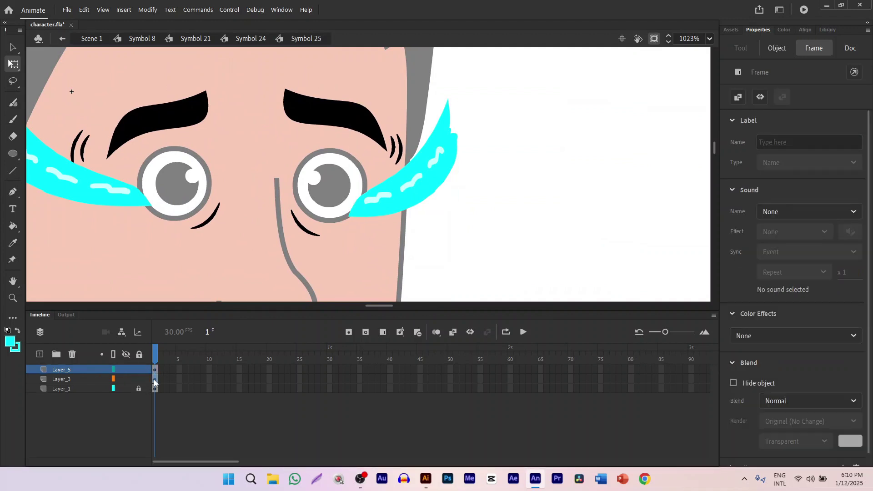
pyautogui.click(155, 380)
pyautogui.click(155, 370)
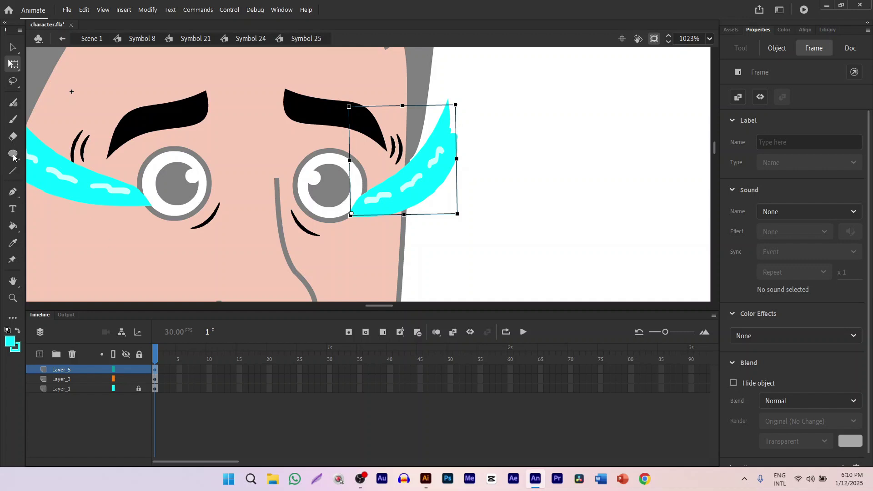
pyautogui.click(13, 171)
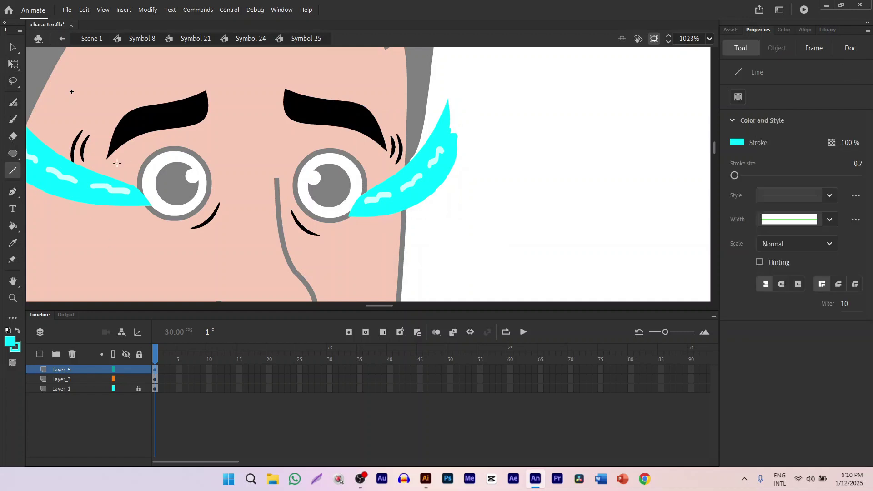
pyautogui.click(40, 355)
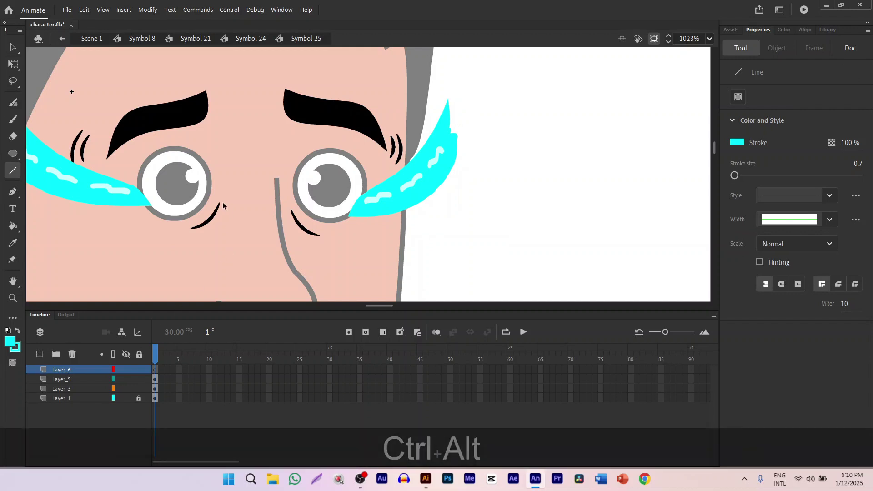
# Step: Draw a closed triangular cyan outline across the lower half of the first eye on Layer_6 using the Pen tool
pyautogui.scroll(2, 181, 205)
pyautogui.press('p')
pyautogui.click(122, 166)
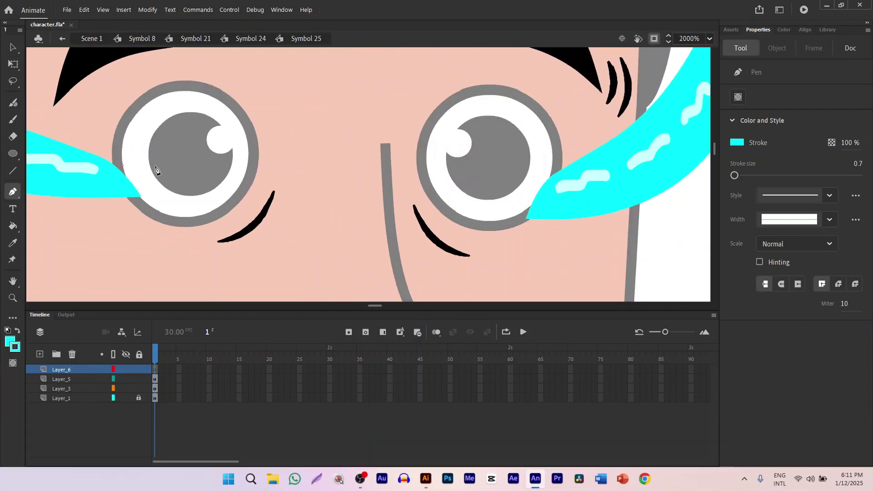
pyautogui.click(156, 166)
pyautogui.click(196, 169)
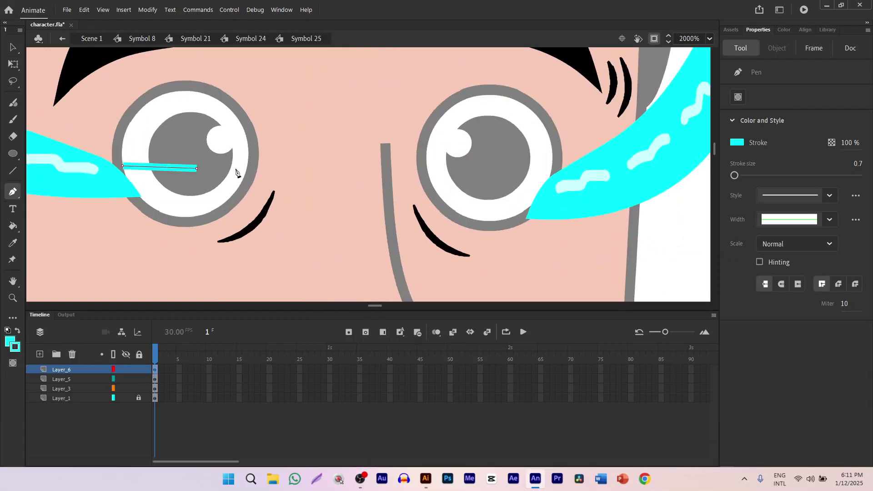
pyautogui.click(247, 170)
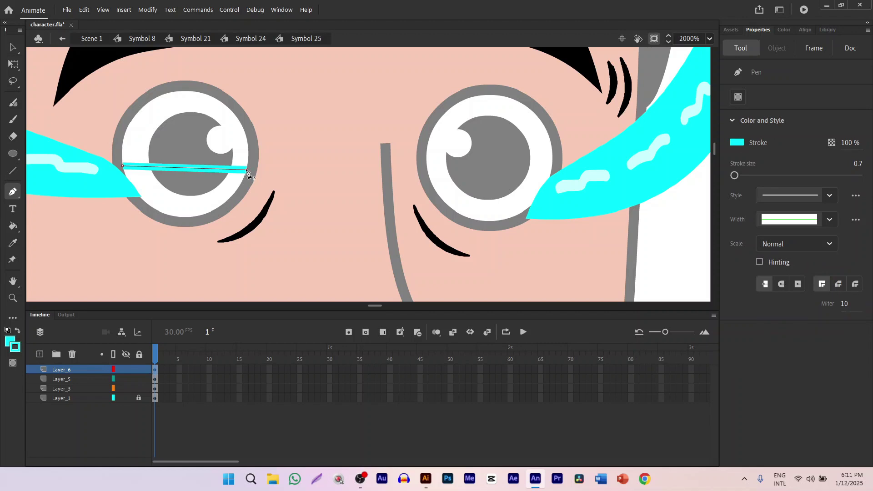
pyautogui.click(183, 218)
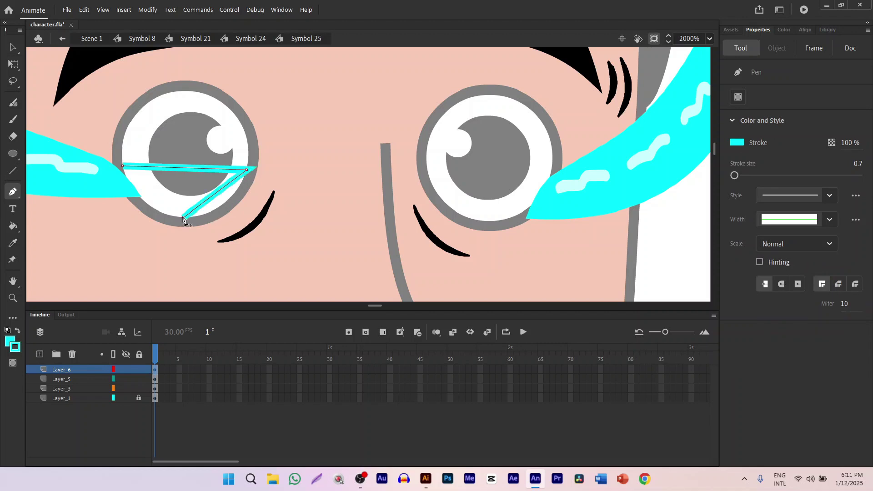
pyautogui.click(122, 166)
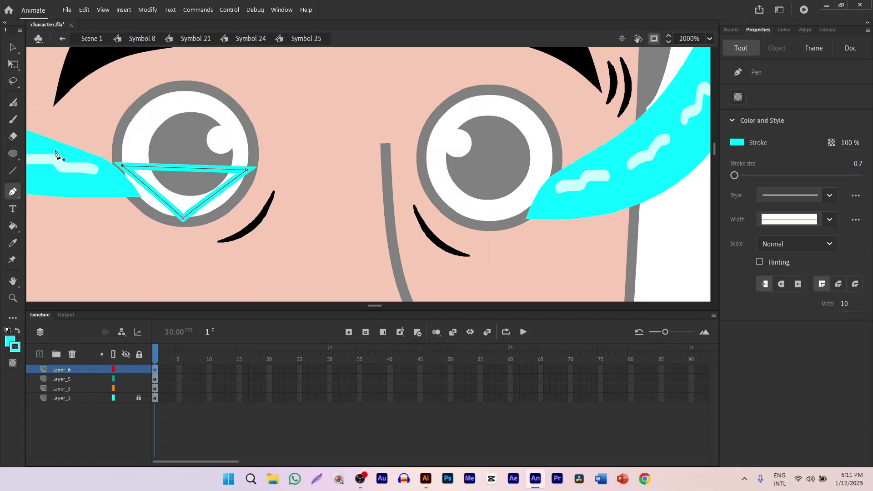
# Step: Curve the triangle's two lower edges along the eye's lower rim and fill the enclosed area with cyan
pyautogui.click(13, 63)
pyautogui.moveTo(211, 192); pyautogui.dragTo(215, 201)
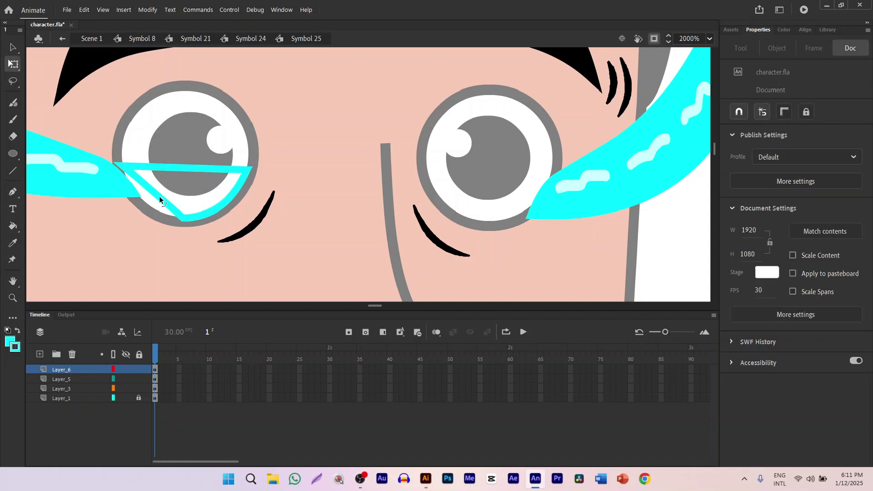
pyautogui.moveTo(159, 196); pyautogui.dragTo(142, 205)
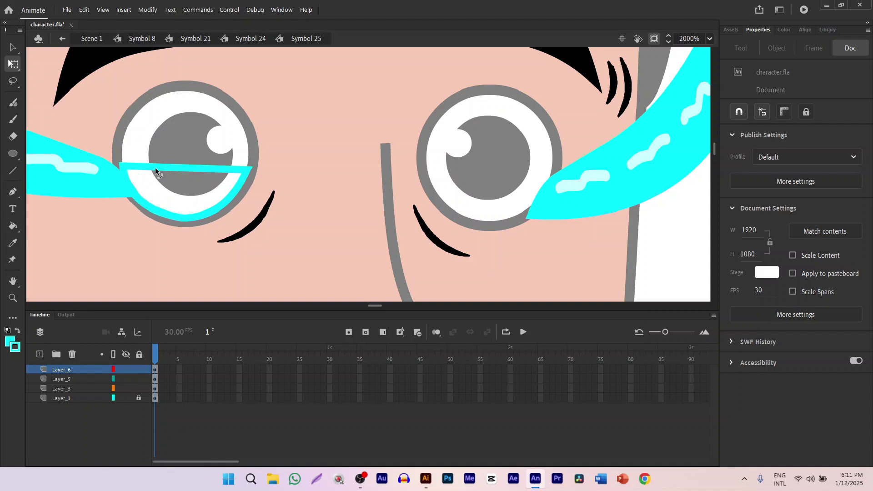
pyautogui.moveTo(142, 166); pyautogui.dragTo(143, 167)
pyautogui.hotkey('ctrl', 'z')
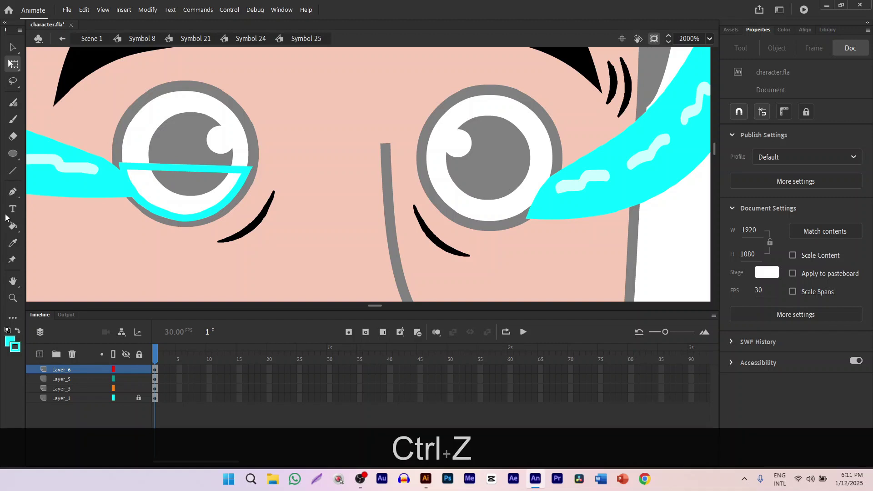
pyautogui.click(13, 225)
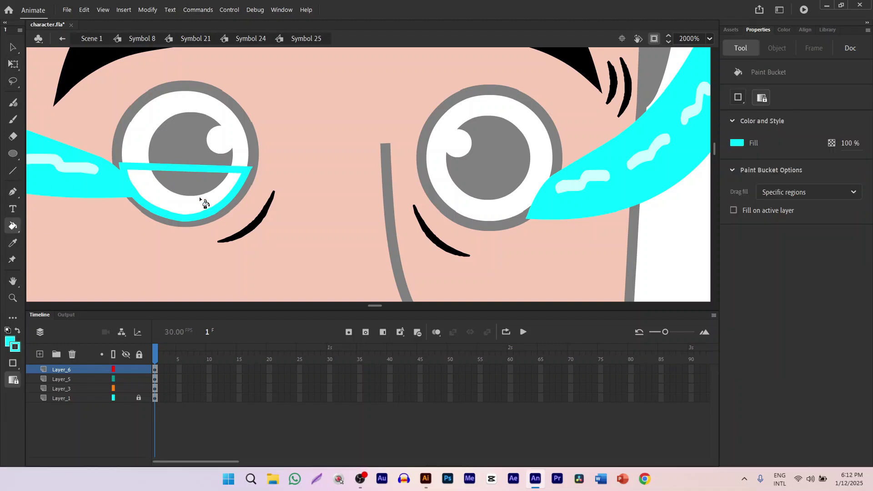
pyautogui.click(199, 196)
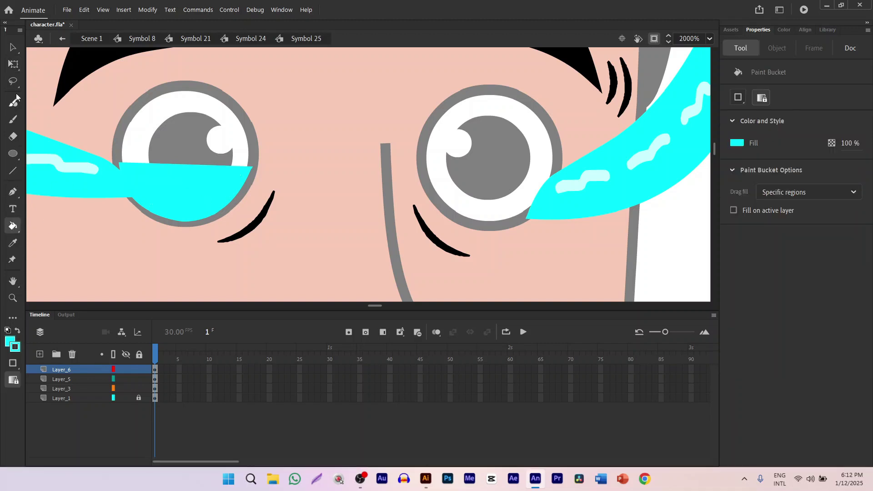
# Step: Set the Eraser size to 1 and erase two small notches in the cyan pool's top outline
pyautogui.click(14, 64)
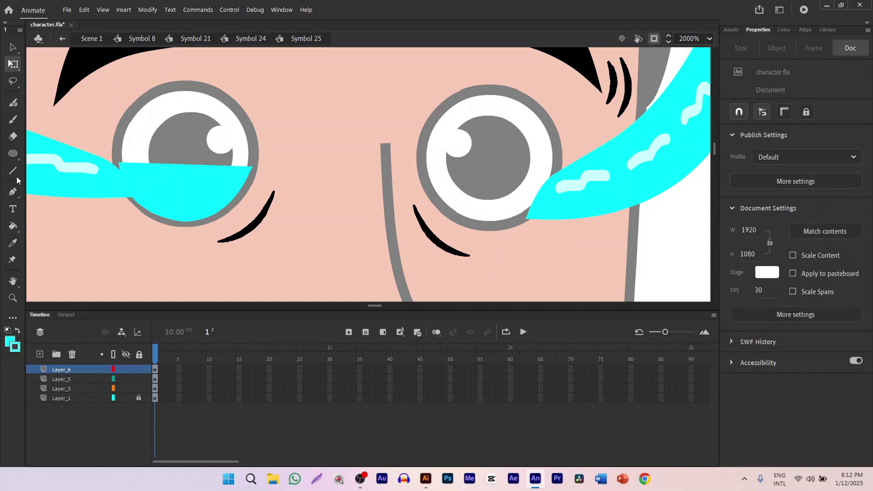
pyautogui.click(12, 136)
pyautogui.click(734, 171)
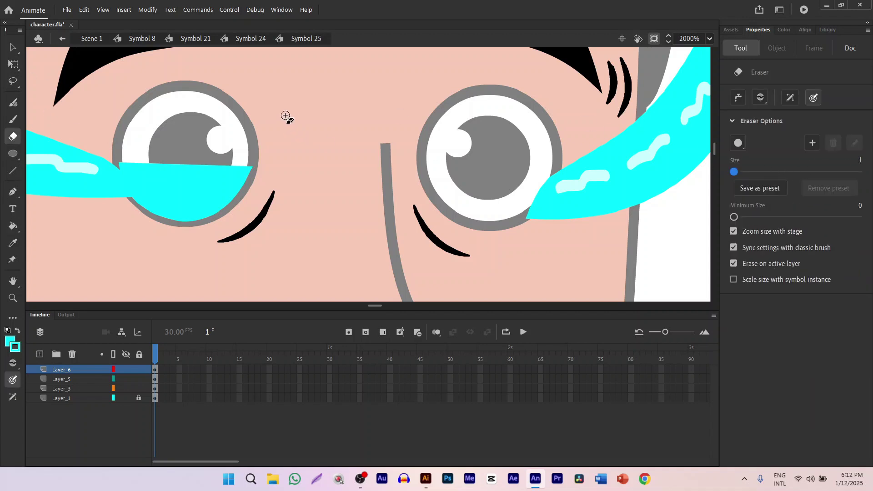
pyautogui.moveTo(147, 163); pyautogui.dragTo(197, 164)
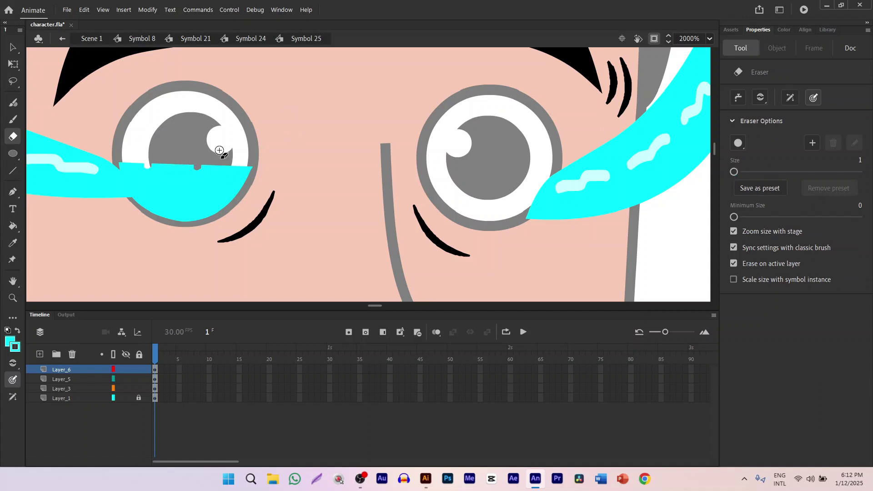
# Step: Delete the stroke segments along the cyan pool's top and curved lower edges, keeping only its fill
pyautogui.click(13, 63)
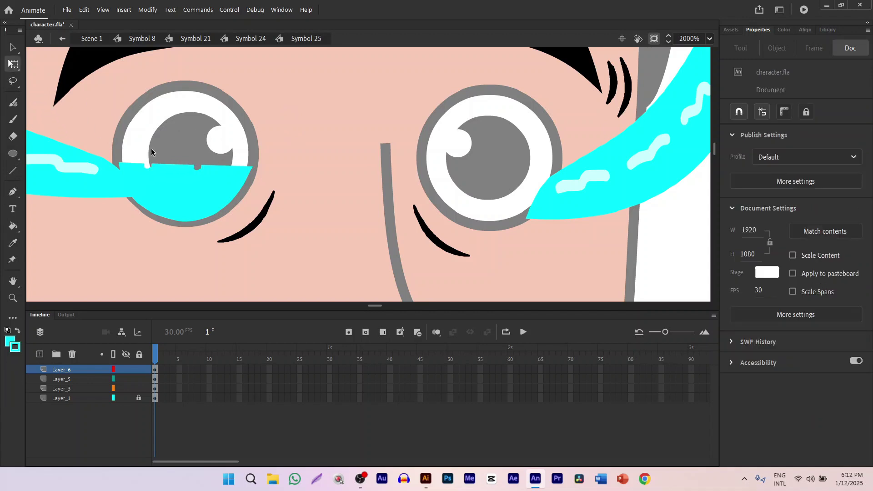
pyautogui.click(133, 163)
pyautogui.press('Delete')
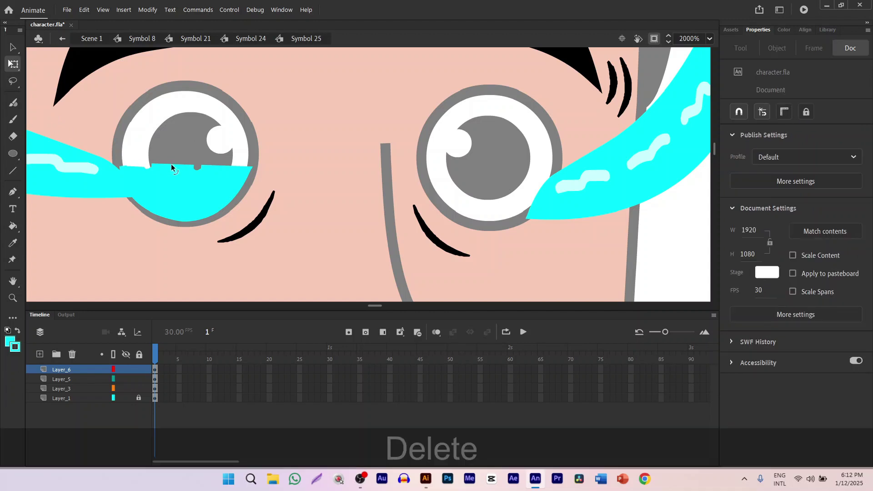
pyautogui.click(234, 168)
pyautogui.press('Delete')
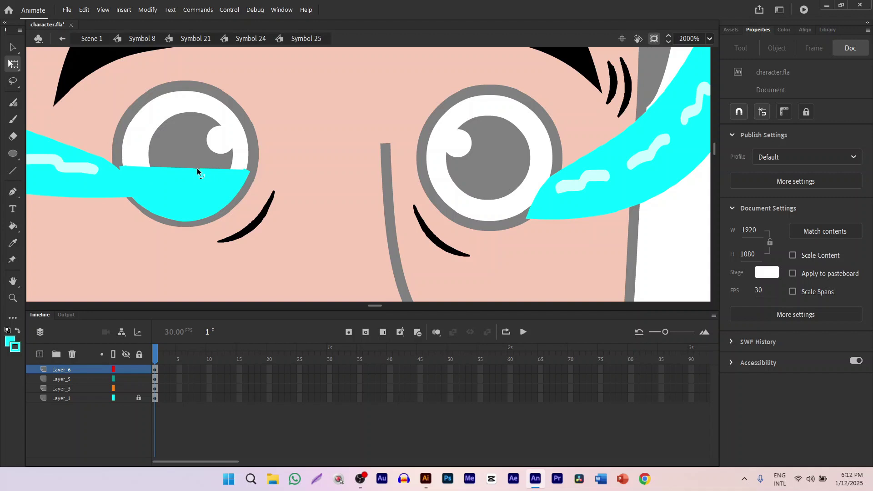
pyautogui.click(219, 206)
pyautogui.press('Delete')
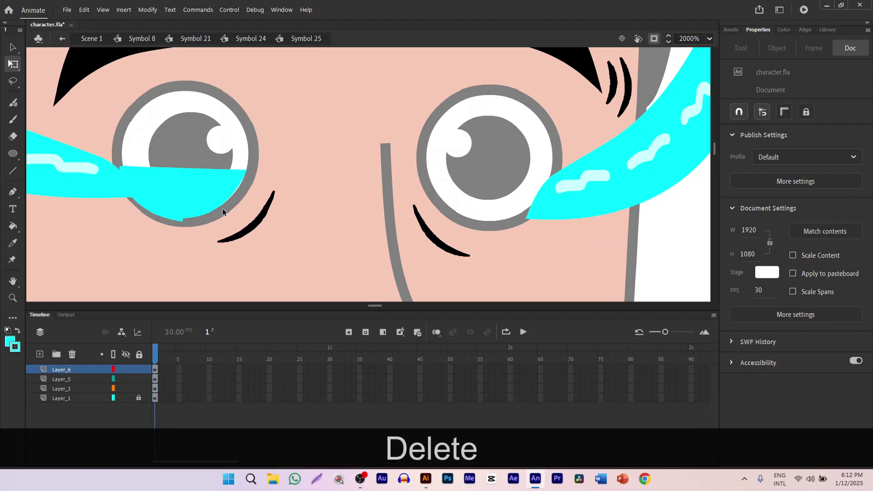
pyautogui.press('ctrl')
pyautogui.click(180, 218)
pyautogui.press('Delete')
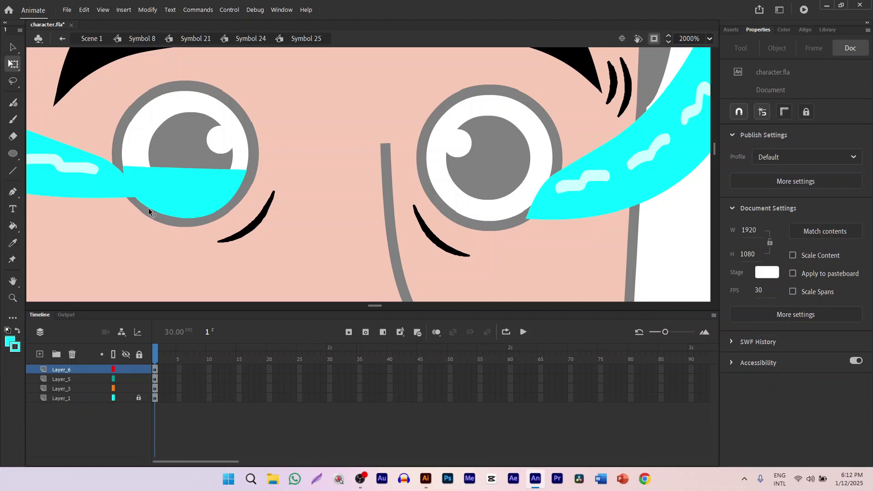
pyautogui.hotkey('ctrl', 's')
# Step: Extend all four layers of Symbol 25 to frame 20
pyautogui.moveTo(240, 388); pyautogui.dragTo(239, 401)
pyautogui.click(265, 414)
pyautogui.click(262, 408)
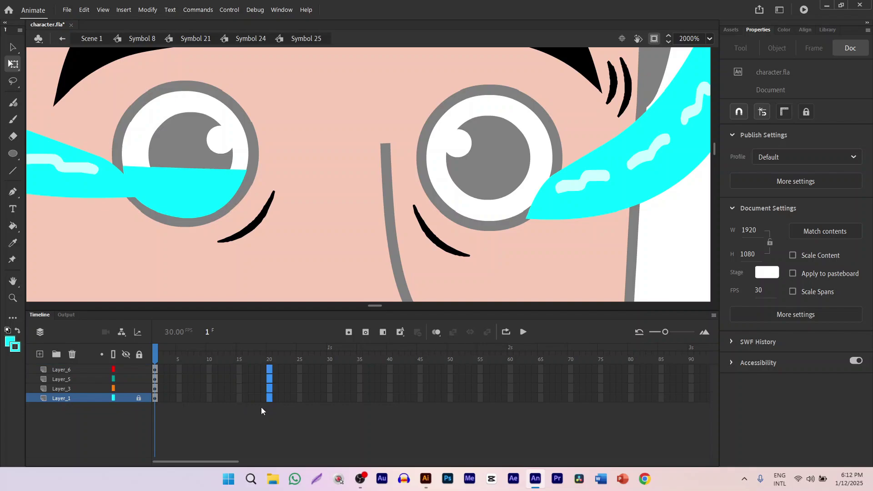
pyautogui.press('F1')
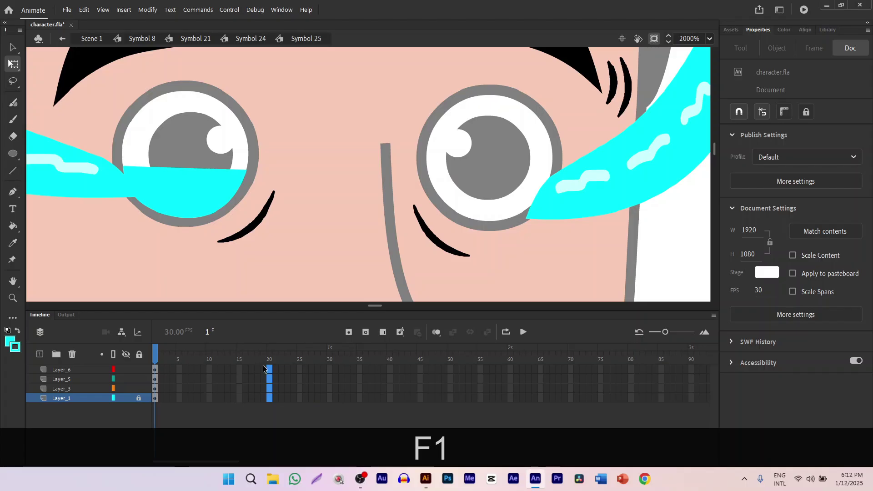
pyautogui.press('F5')
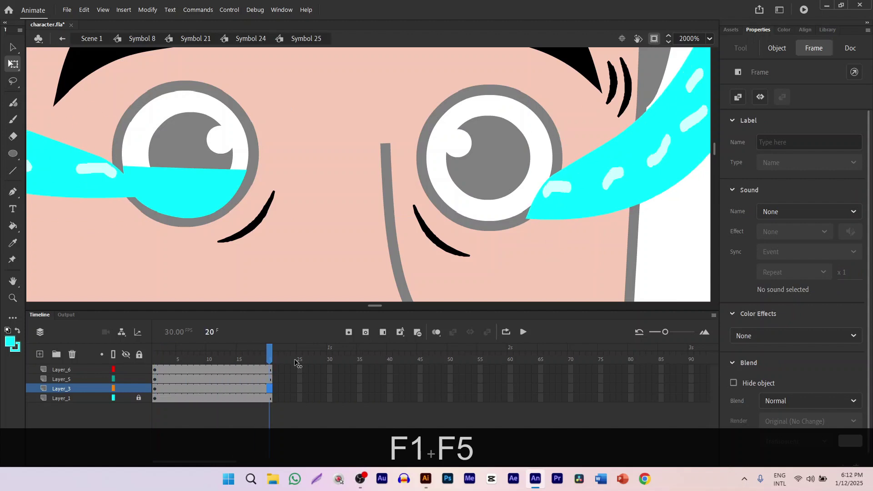
pyautogui.click(222, 361)
pyautogui.moveTo(221, 364); pyautogui.dragTo(181, 362)
pyautogui.click(178, 370)
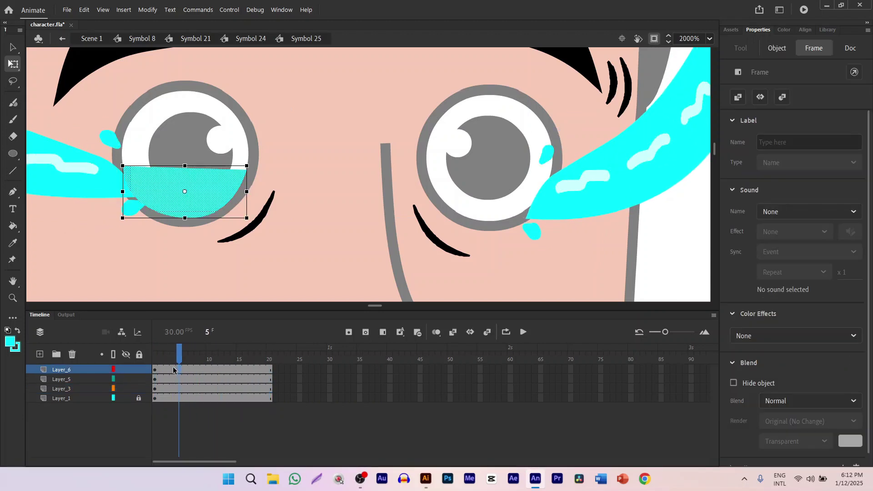
pyautogui.press('F6')
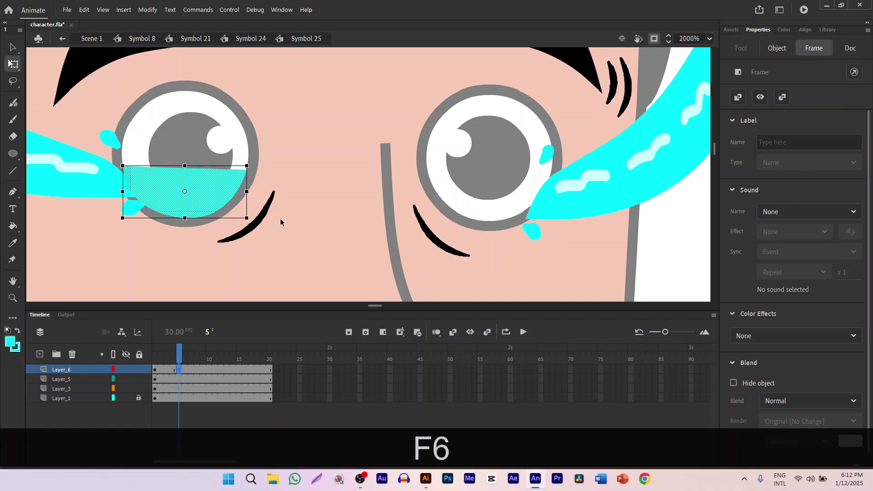
pyautogui.click(158, 156)
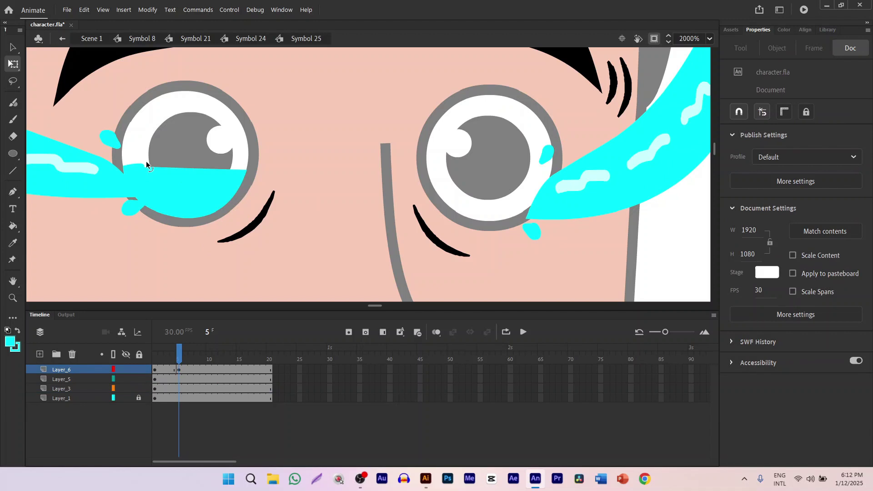
pyautogui.hotkey('ctrl', 'z')
pyautogui.hotkey('ctrl', 'z')
pyautogui.hotkey('ctrl', 'z')
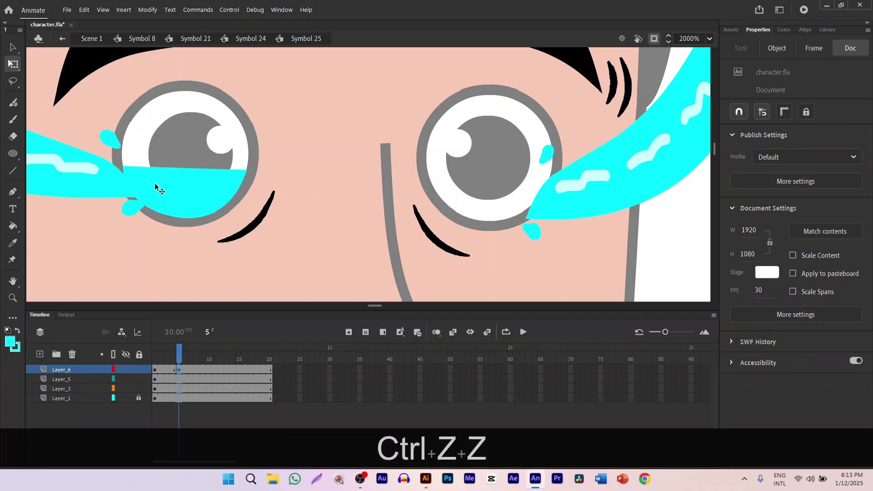
# Step: Bend the cyan pool's straight top edge into shallow waves across the eye
pyautogui.click(274, 262)
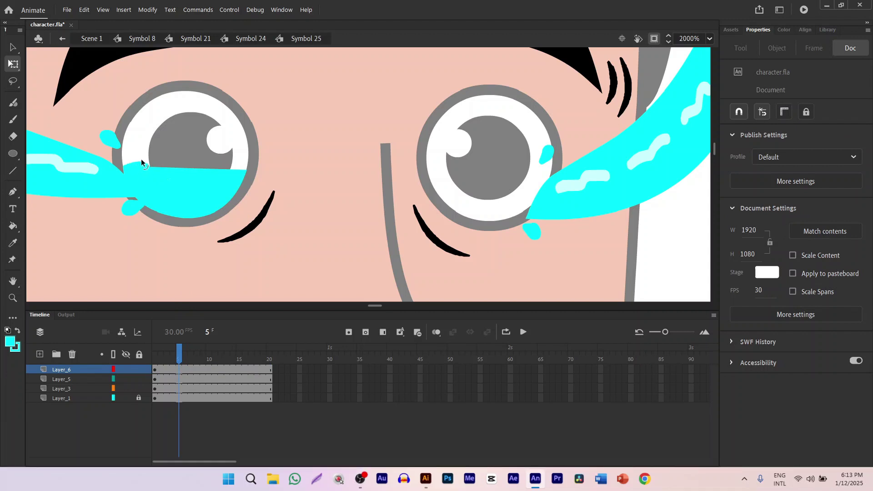
pyautogui.moveTo(140, 165); pyautogui.dragTo(138, 160)
# Step: Insert a Layer_6 keyframe at frame 5 and reshape the pool's surface with a raised middle wave and lower sides
pyautogui.click(179, 370)
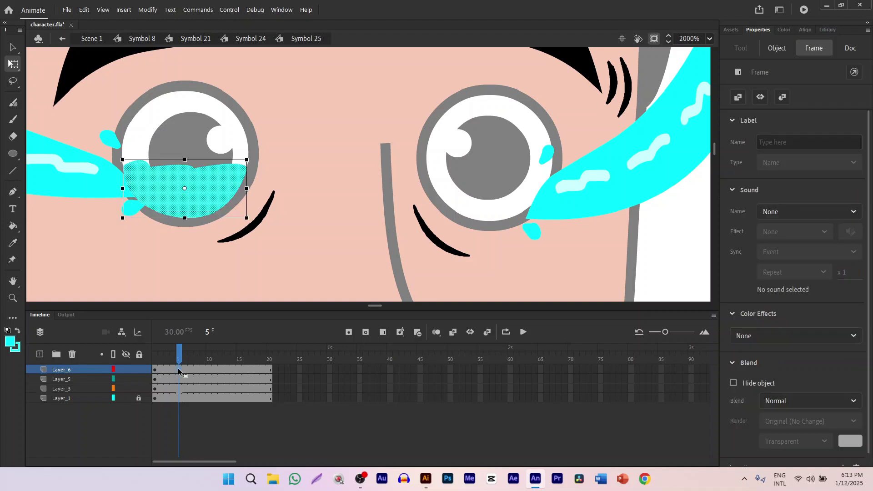
pyautogui.press('F6')
pyautogui.click(220, 157)
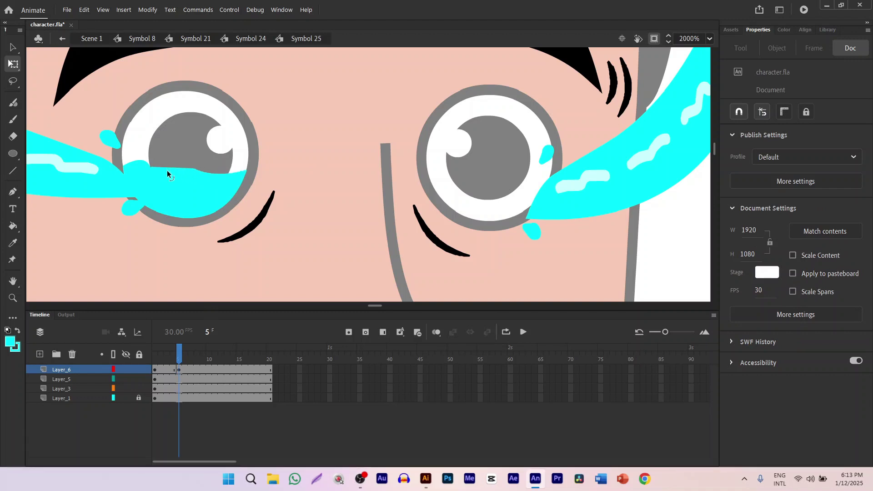
pyautogui.moveTo(159, 162); pyautogui.dragTo(134, 182)
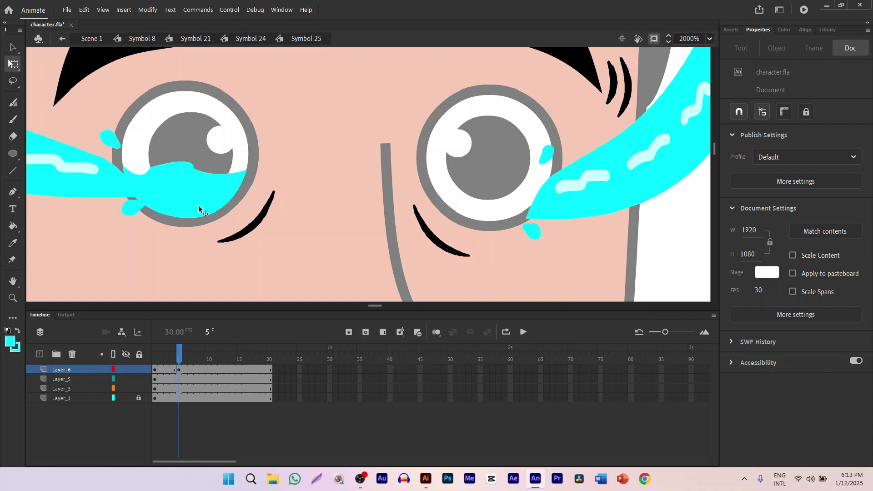
# Step: Add Layer_6 keyframes at frames 10, 15 and 20, reusing the frame 1 wave shape at frame 20
pyautogui.click(209, 370)
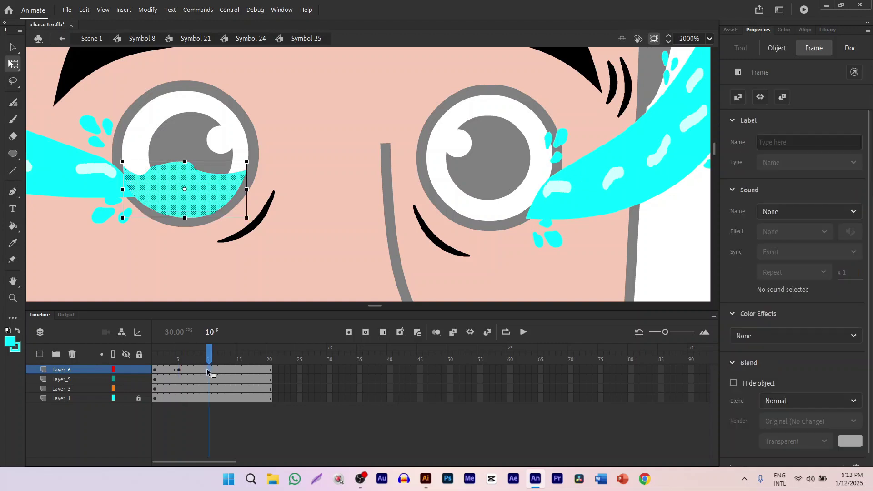
pyautogui.press('F6')
pyautogui.click(157, 370)
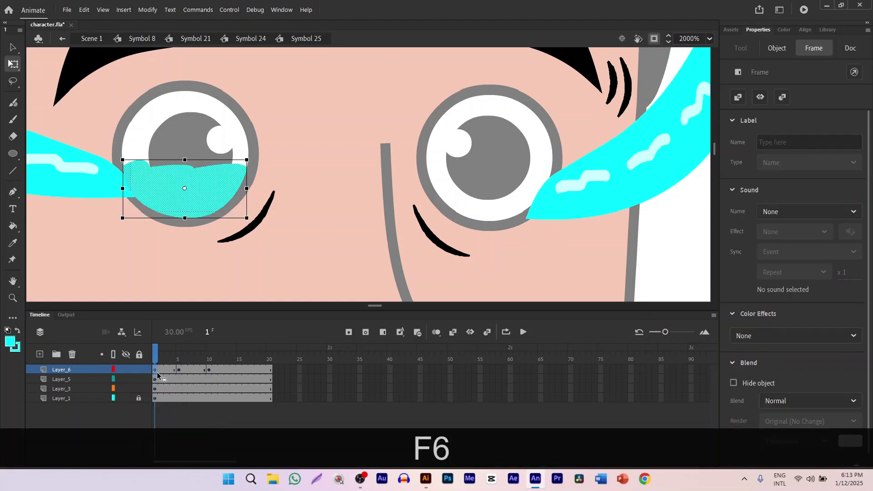
pyautogui.moveTo(157, 371); pyautogui.dragTo(269, 369)
pyautogui.click(182, 370)
pyautogui.click(209, 370)
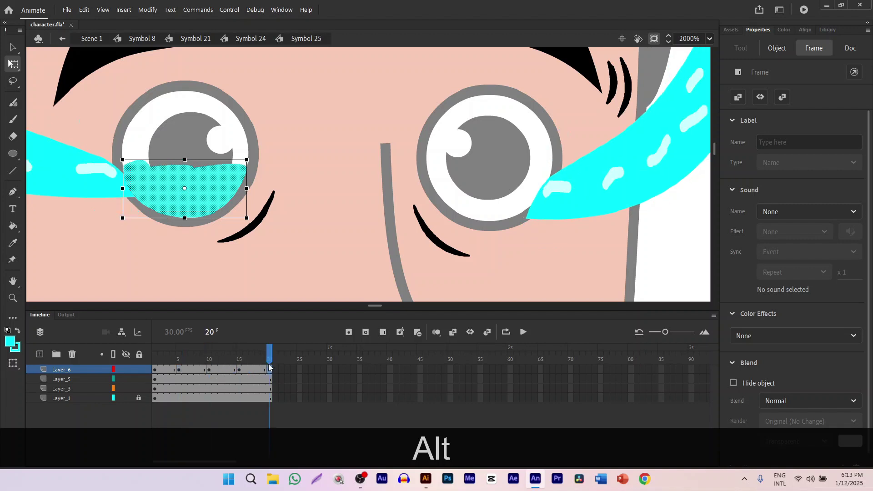
# Step: Reshape the pool's surface on frame 20 with a dip in the middle and a raised crest near the eye's inner side
pyautogui.click(283, 208)
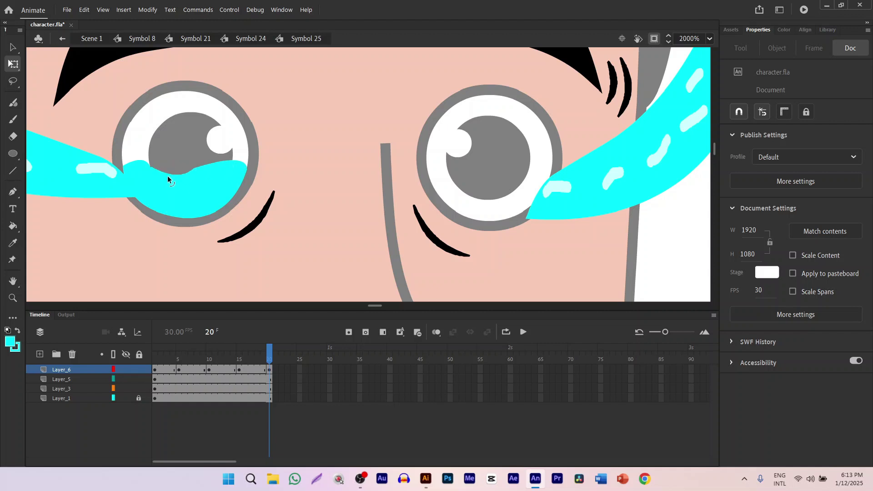
pyautogui.click(141, 164)
pyautogui.hotkey('ctrl', 'z')
# Step: Loop playback over frames 1 to 20 to preview the wave animation, stop it, and go to frame 5 of Layer_6
pyautogui.moveTo(252, 351); pyautogui.dragTo(275, 373)
pyautogui.click(497, 335)
pyautogui.click(523, 332)
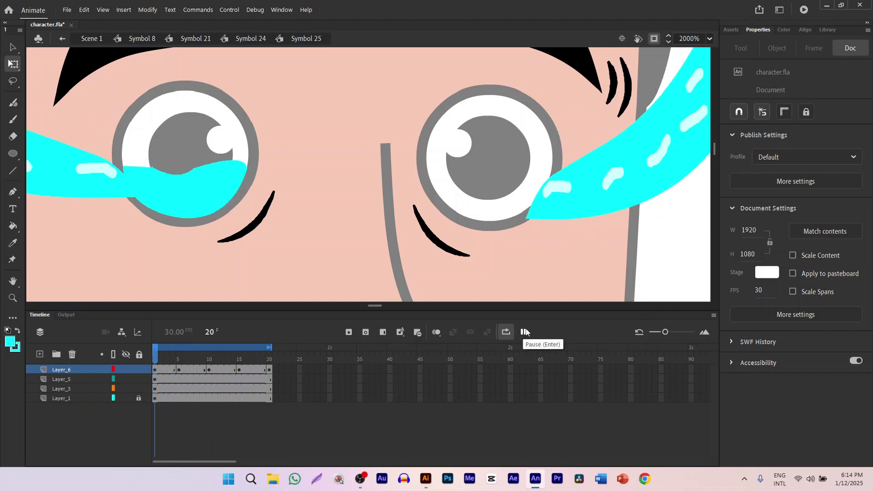
pyautogui.click(525, 332)
pyautogui.click(179, 369)
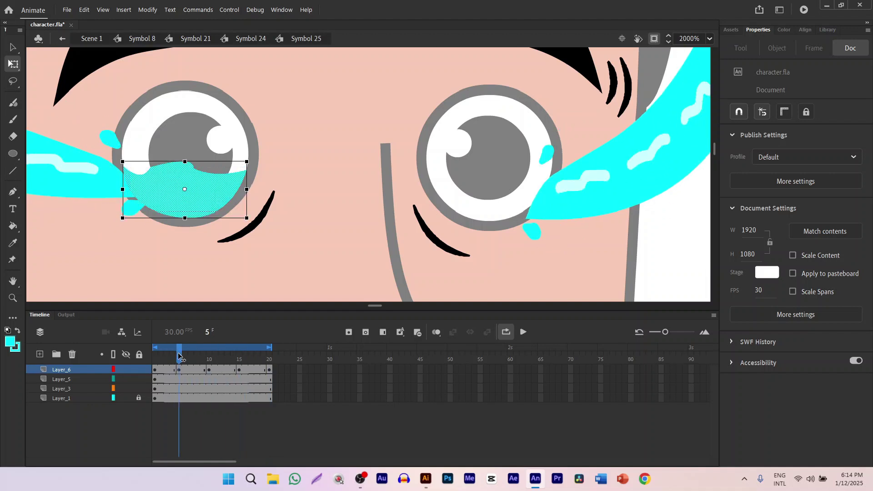
# Step: Reshape the pool's surface on frame 5 of Layer_6 by raising its sides beside the middle wave, comparing it with frame 3
pyautogui.click(338, 205)
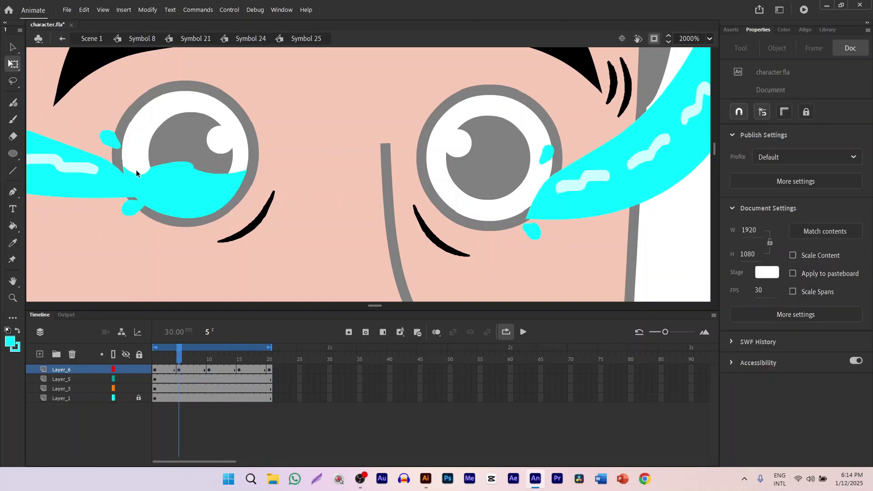
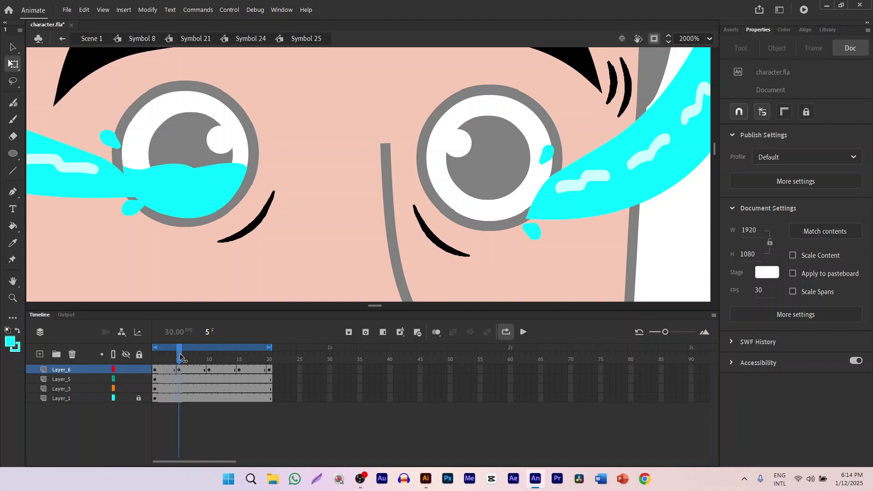
pyautogui.moveTo(180, 358); pyautogui.dragTo(167, 358)
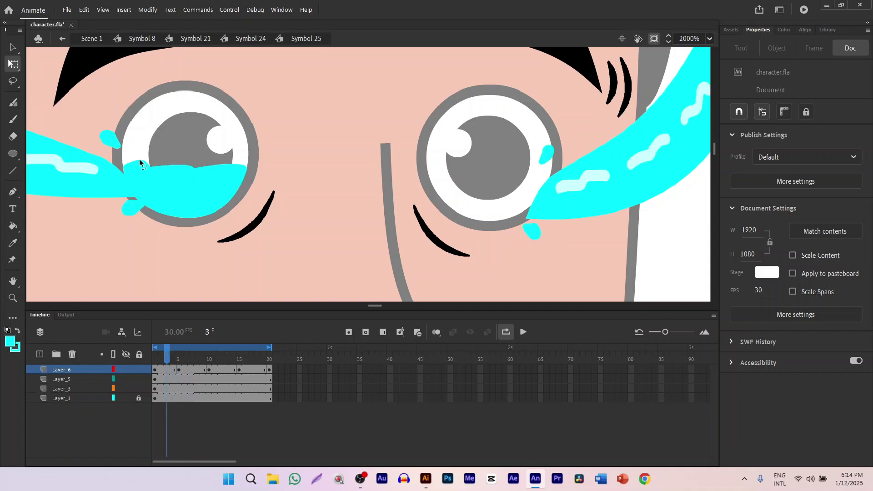
pyautogui.moveTo(160, 365); pyautogui.dragTo(178, 361)
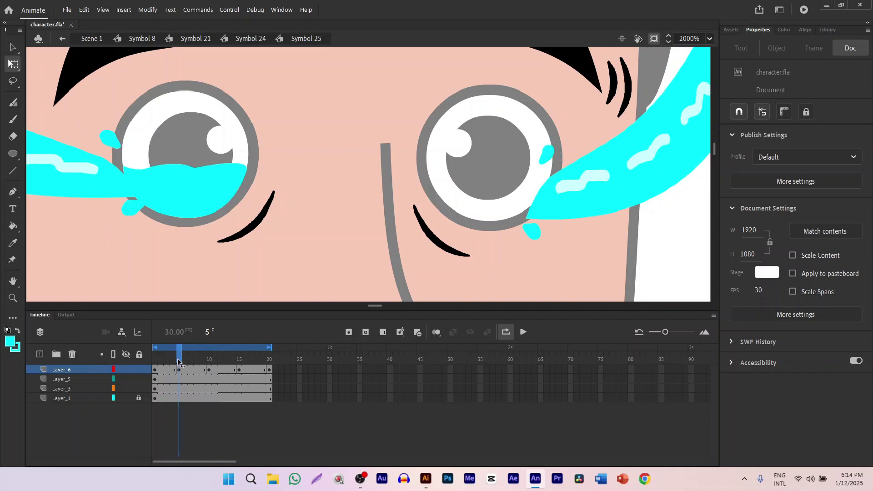
pyautogui.click(166, 369)
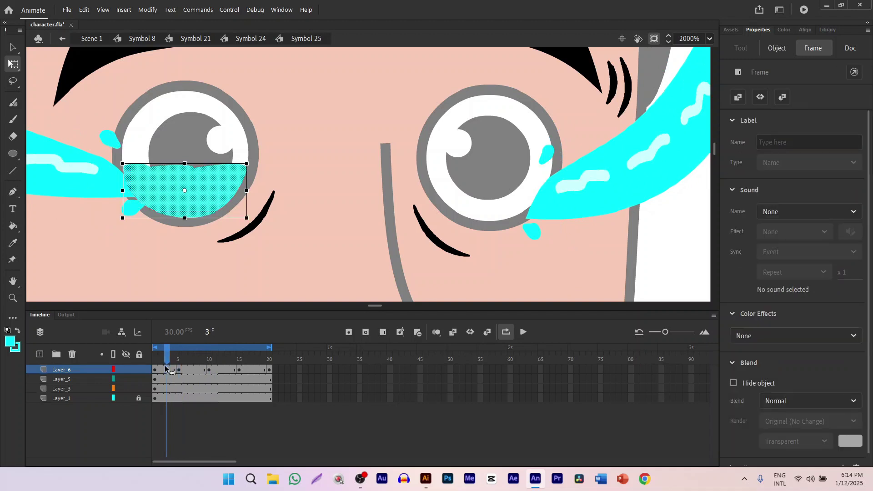
pyautogui.moveTo(167, 355); pyautogui.dragTo(179, 356)
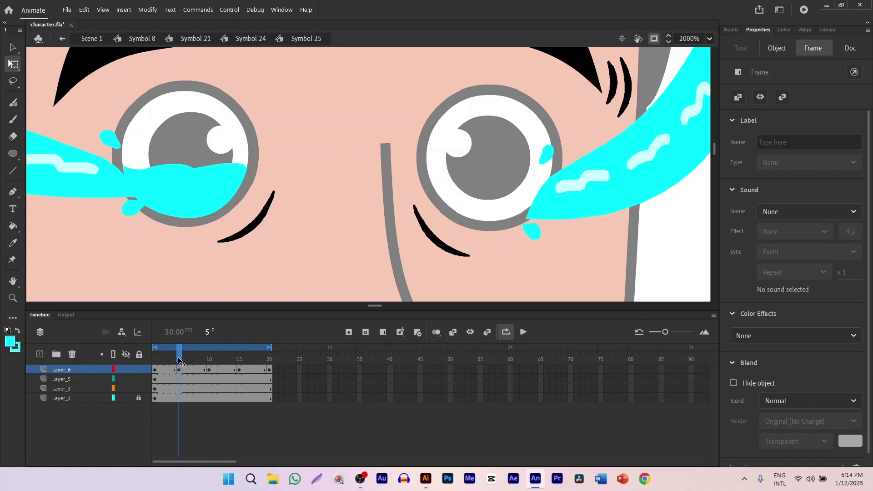
pyautogui.click(252, 176)
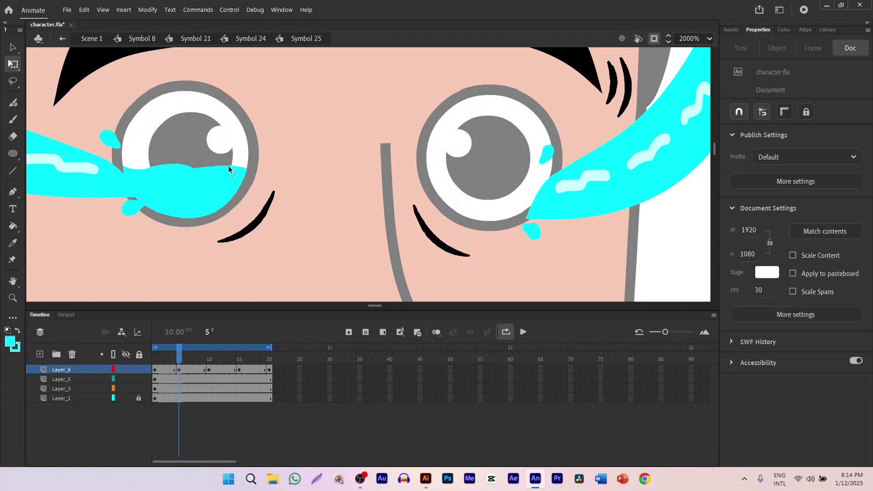
pyautogui.moveTo(228, 169); pyautogui.dragTo(227, 162)
# Step: Check the Layer_6 wave shapes between frames 1 and 20, then play the looped animation and stop it
pyautogui.moveTo(177, 349); pyautogui.dragTo(171, 369)
pyautogui.click(171, 369)
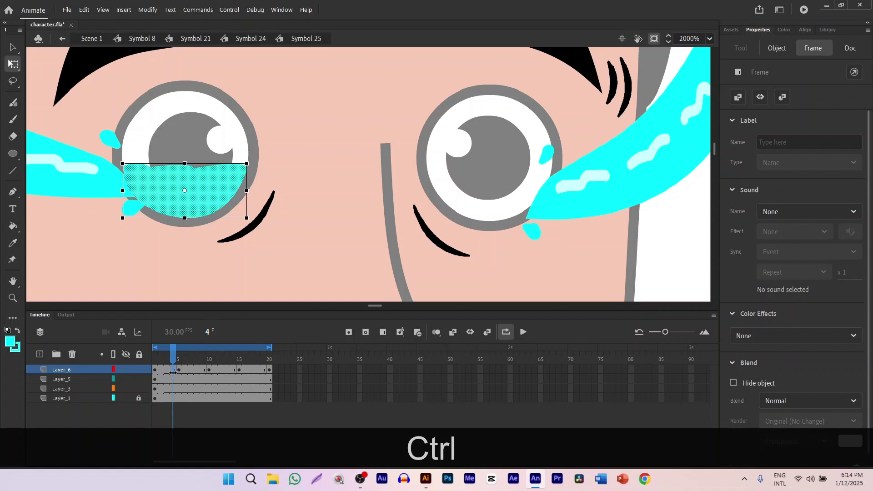
pyautogui.click(155, 370)
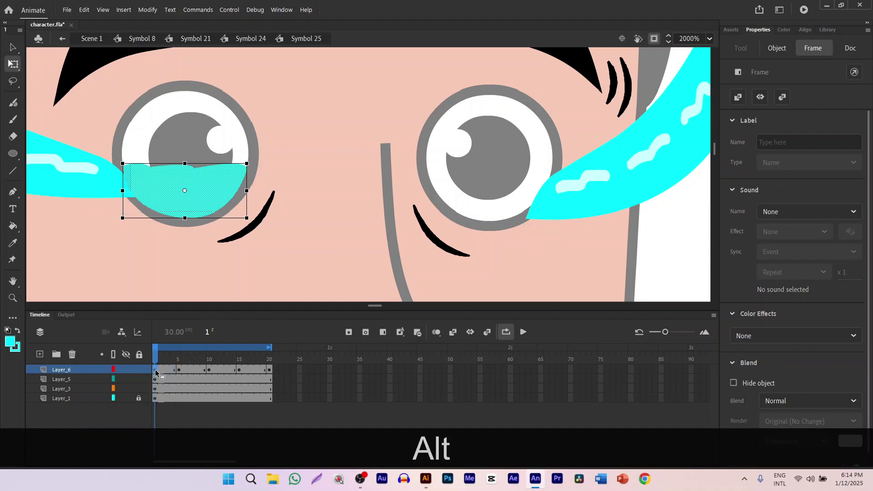
pyautogui.moveTo(155, 369); pyautogui.dragTo(194, 366)
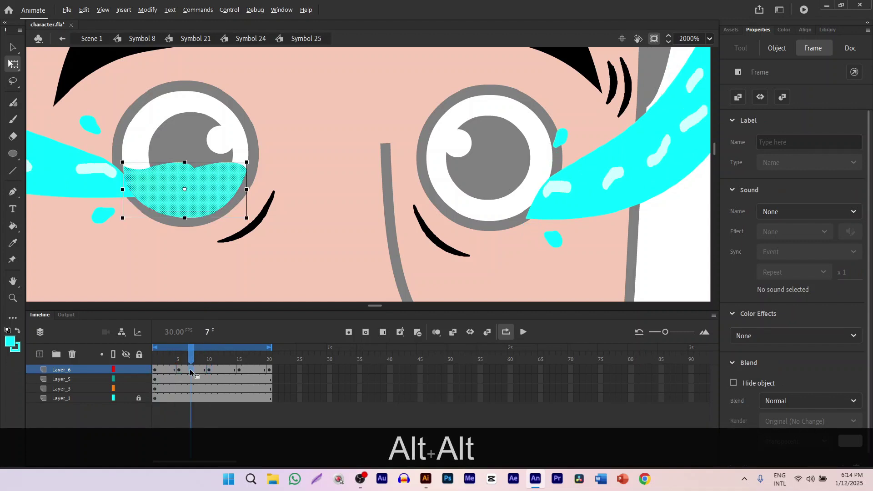
pyautogui.click(241, 361)
pyautogui.click(167, 369)
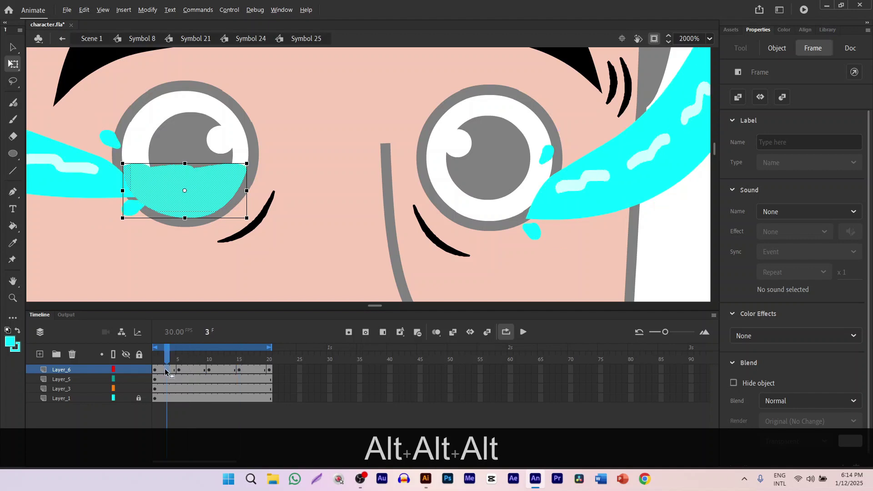
pyautogui.moveTo(167, 369); pyautogui.dragTo(269, 359)
pyautogui.click(252, 162)
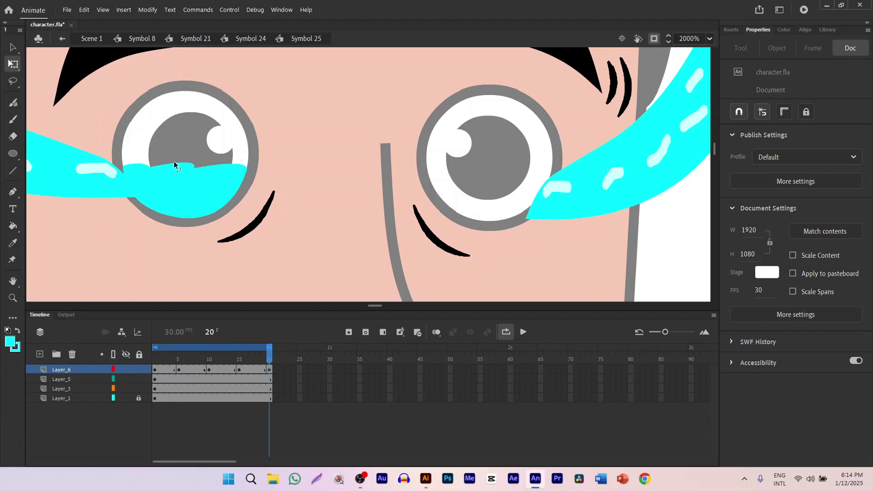
pyautogui.click(524, 332)
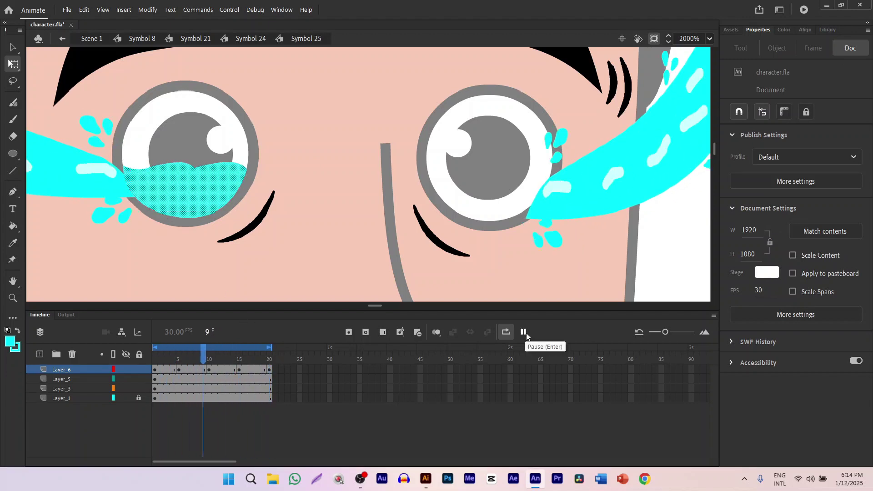
pyautogui.click(524, 332)
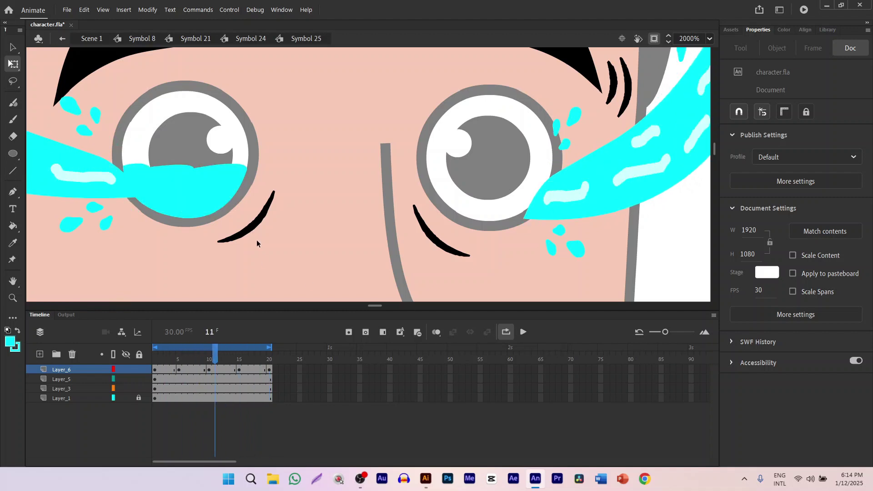
# Step: Copy the pool shape from Layer_6 and paste it on frame 1 of a new layer, Layer_7
pyautogui.hotkey('ctrl', 'z')
pyautogui.click(84, 368)
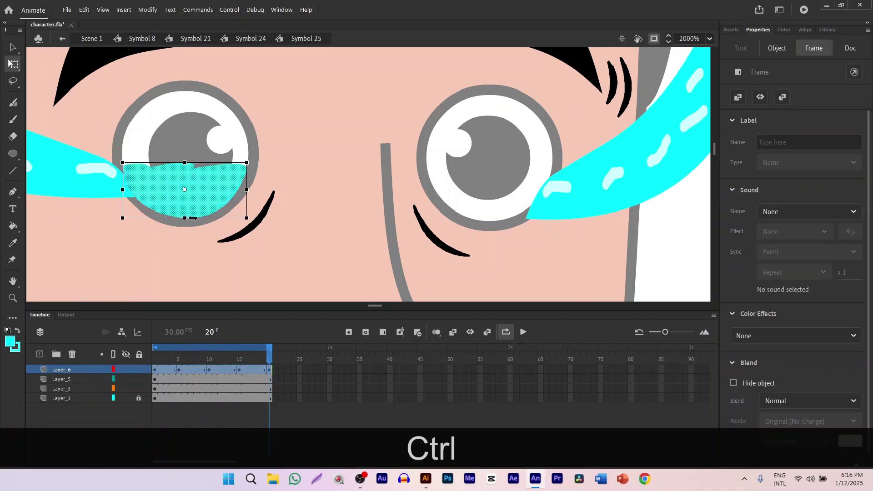
pyautogui.hotkey('ctrl', 'c')
pyautogui.click(40, 355)
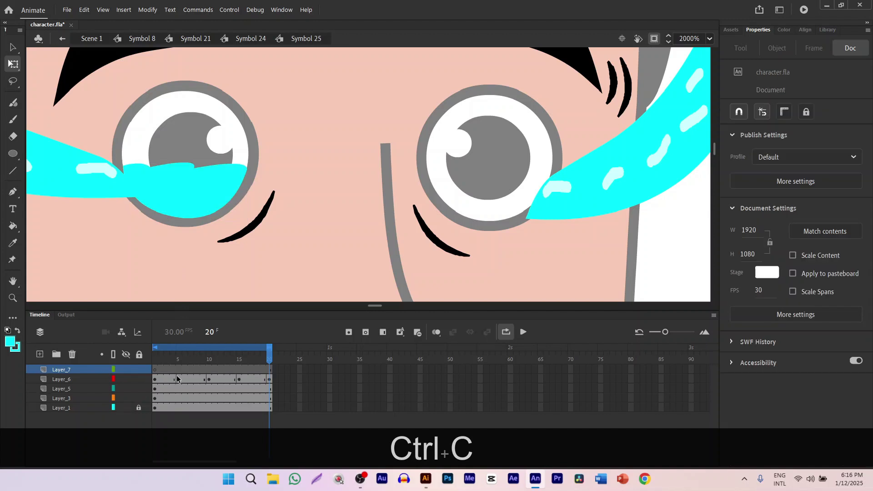
pyautogui.click(157, 370)
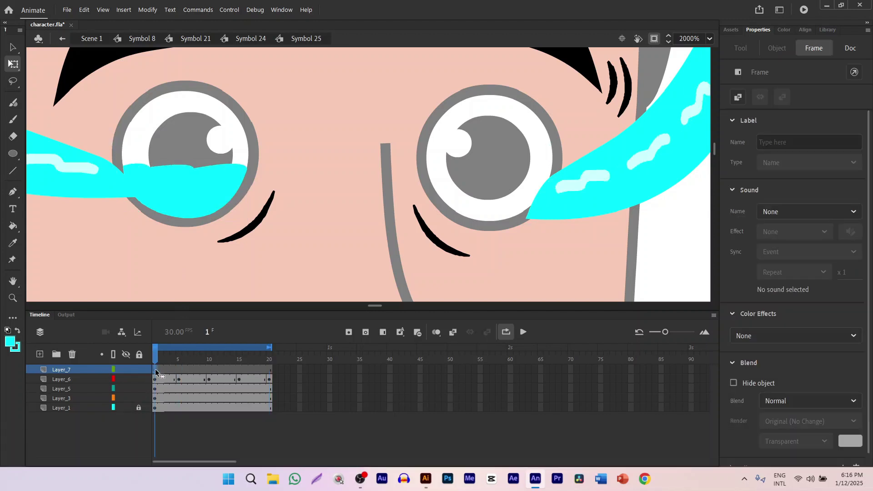
pyautogui.press('ctrl')
pyautogui.hotkey('ctrl', 'v')
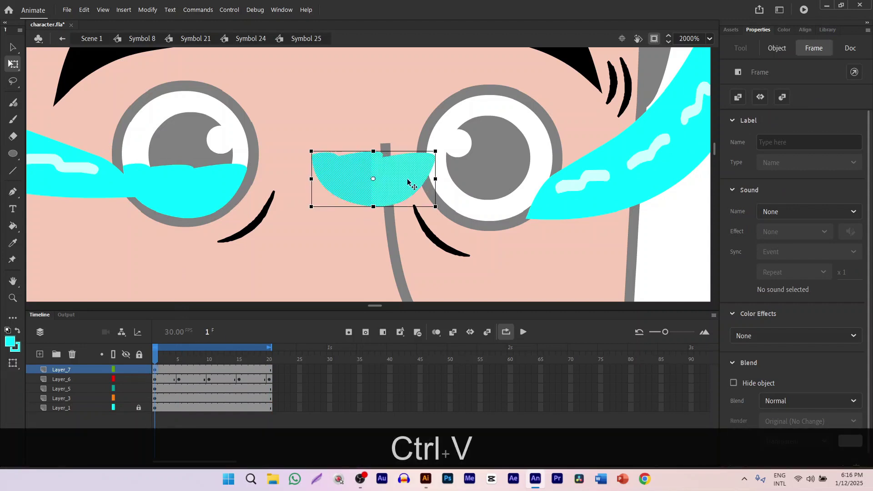
# Step: Fit the pasted pool into the lower part of the other eye at X 44, Y 19.35
pyautogui.moveTo(411, 185); pyautogui.dragTo(510, 202)
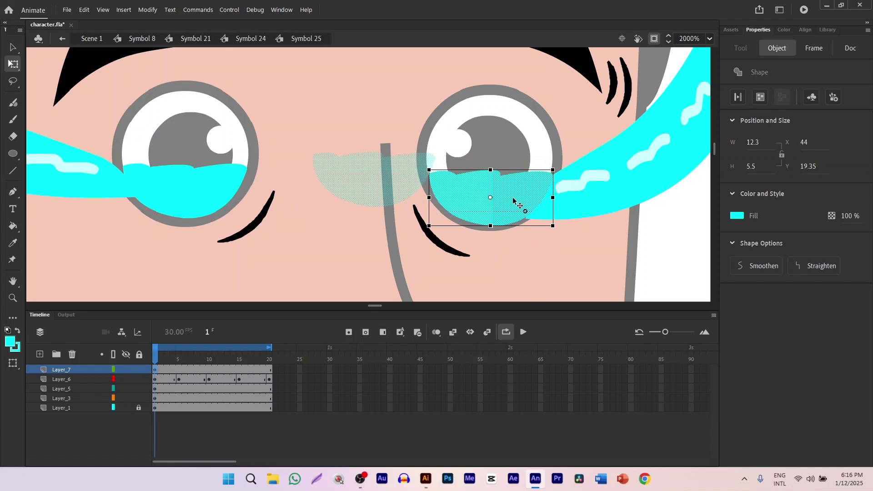
pyautogui.hscroll(5, 513, 195)
pyautogui.moveTo(298, 175); pyautogui.dragTo(296, 176)
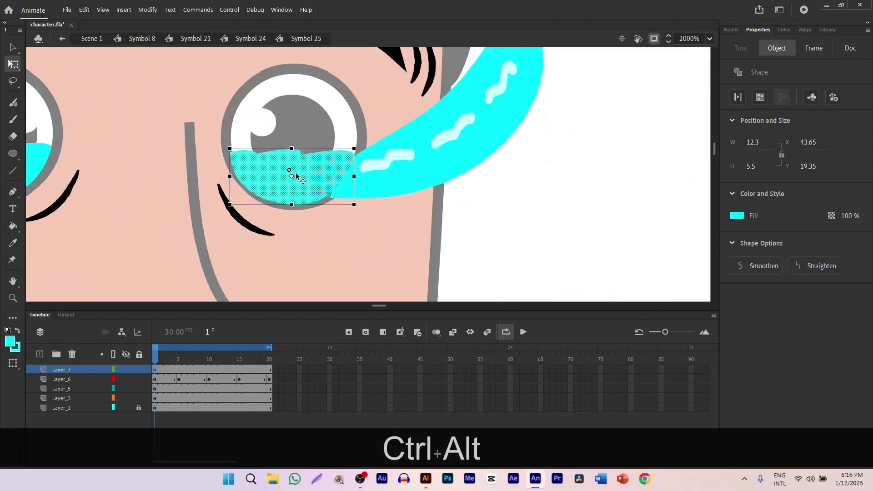
pyautogui.click(505, 215)
pyautogui.moveTo(159, 364); pyautogui.dragTo(183, 362)
pyautogui.click(264, 179)
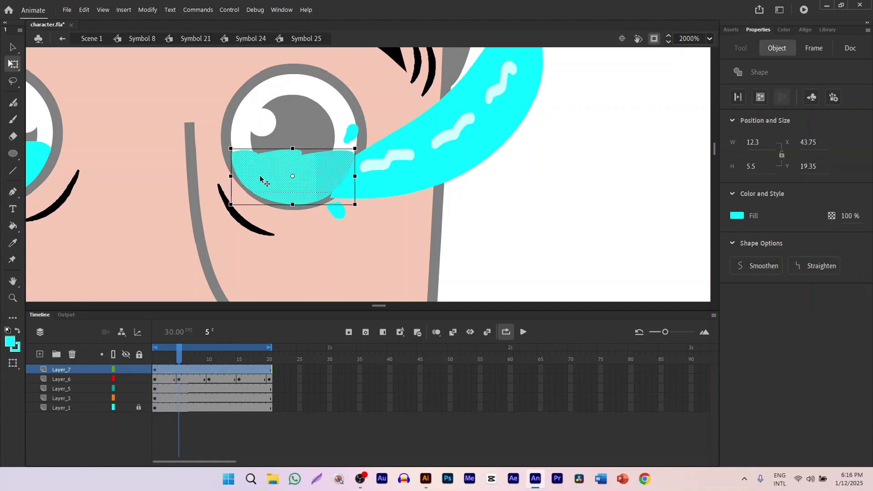
pyautogui.click(518, 190)
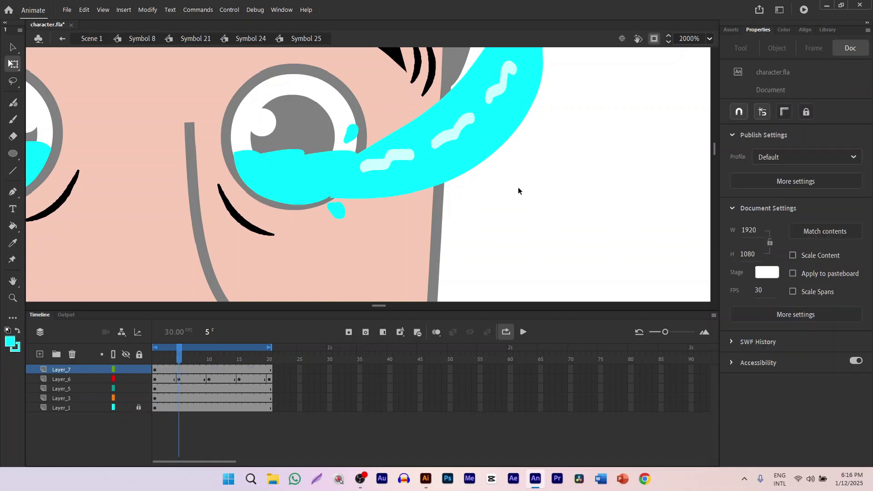
# Step: Insert Layer_7 keyframes at frames 5, 10 and 15, keeping the pool shape on each
pyautogui.click(180, 371)
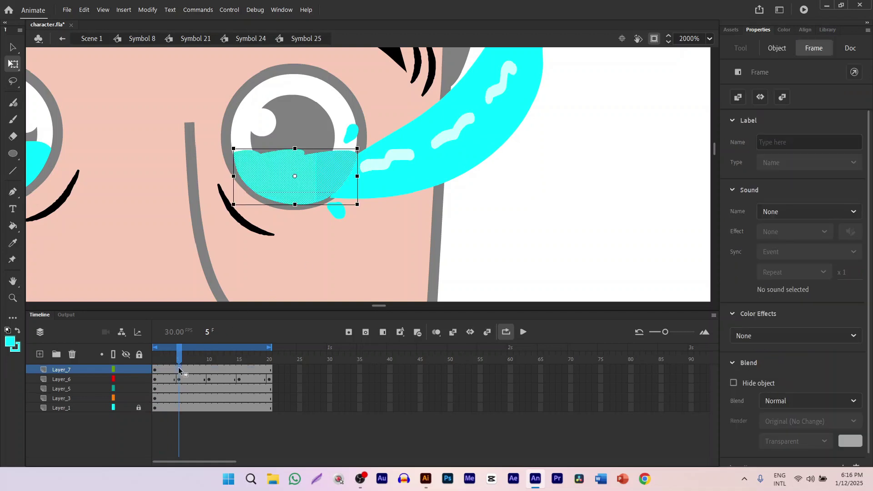
pyautogui.press('F6')
pyautogui.press('Delete')
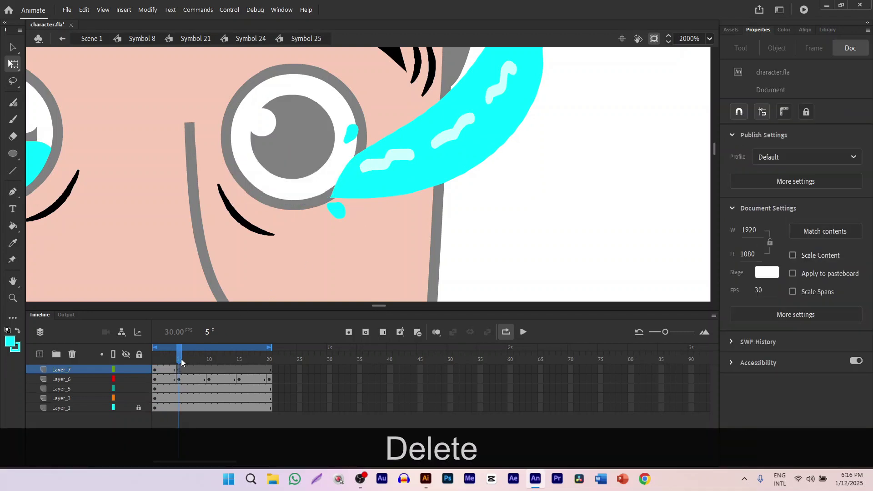
pyautogui.hotkey('ctrl', 'z')
pyautogui.click(209, 370)
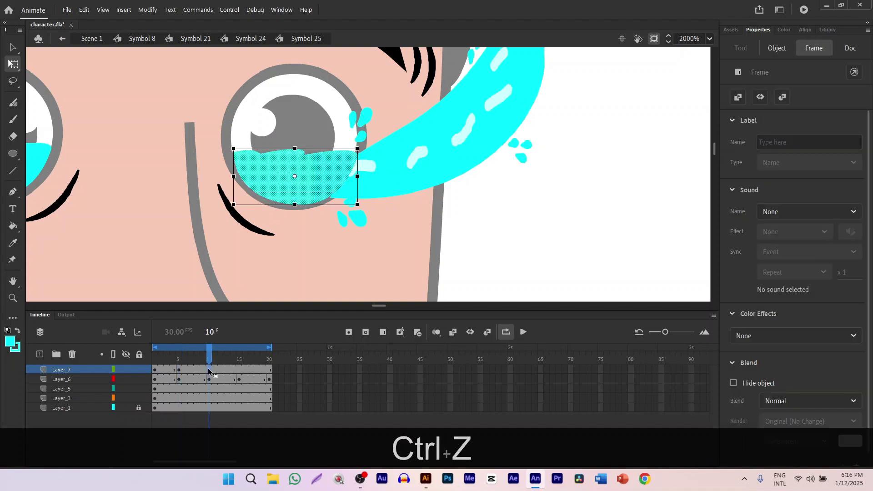
pyautogui.press('F6')
pyautogui.click(239, 370)
pyautogui.press('F6')
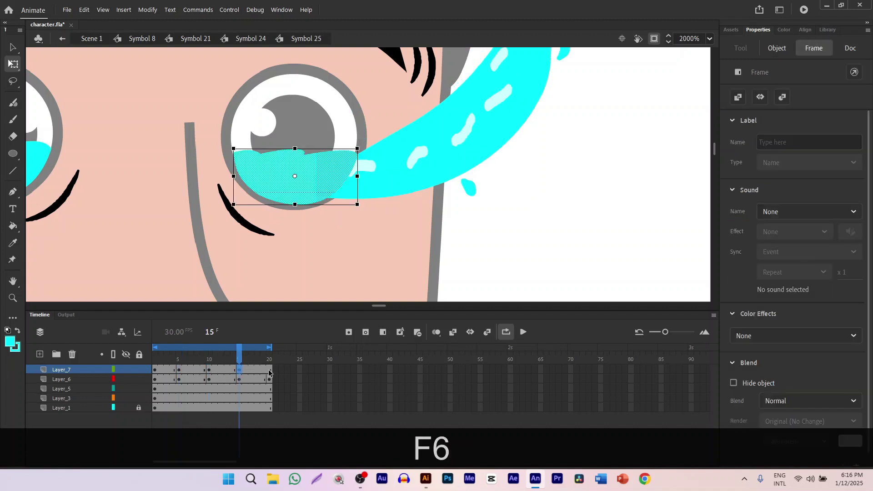
# Step: Reshape the pool's surface on frame 5 of Layer_7 with rounded crests in the middle and near the eye's outer side
pyautogui.click(179, 369)
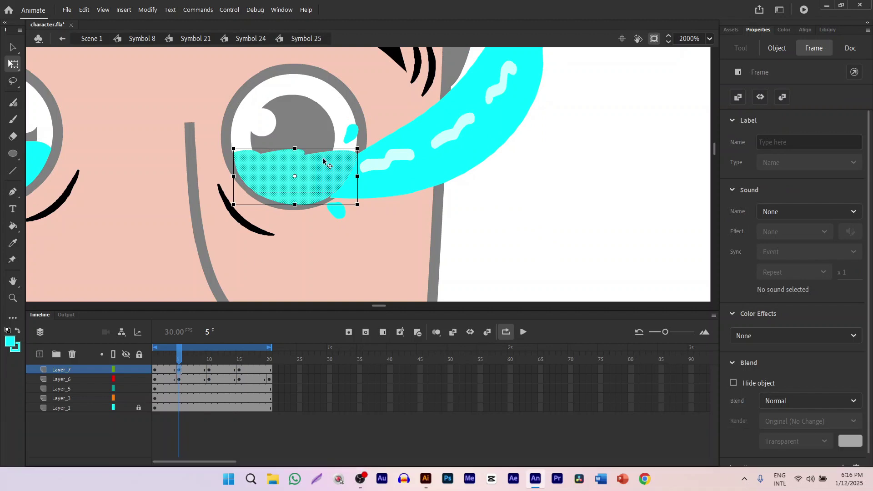
pyautogui.keyDown('ctrl'); pyautogui.click(288, 164); pyautogui.keyUp('ctrl')
pyautogui.keyDown('ctrl'); pyautogui.click(284, 133); pyautogui.keyUp('ctrl')
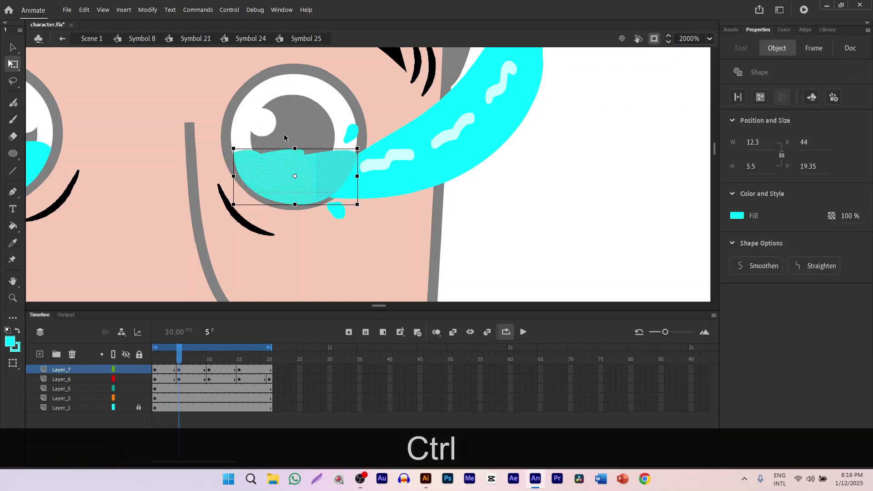
pyautogui.keyDown('ctrl'); pyautogui.click(285, 148); pyautogui.keyUp('ctrl')
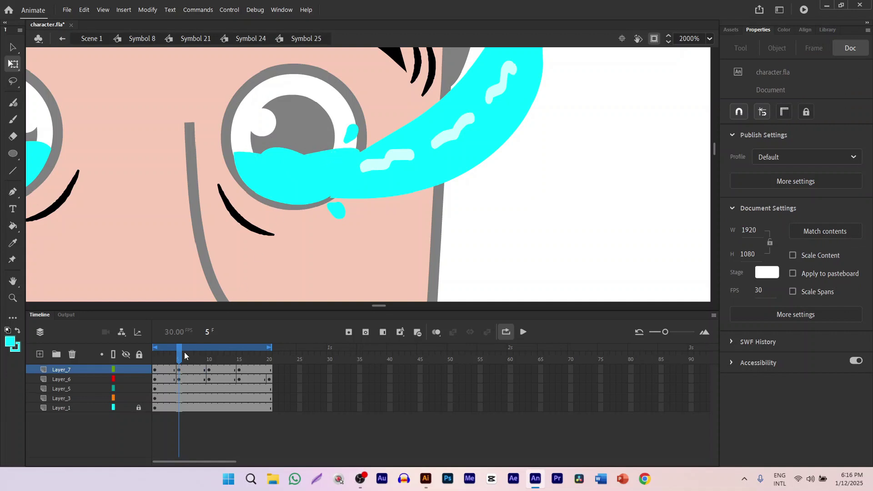
# Step: Lower the pool's surface near the eye's inner side on frame 15 of Layer_7 and insert a keyframe at frame 20
pyautogui.moveTo(184, 353); pyautogui.dragTo(241, 355)
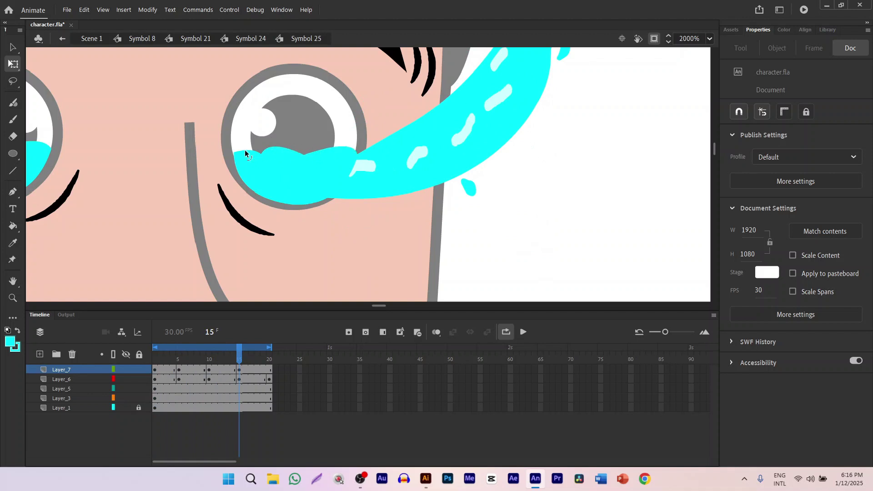
pyautogui.moveTo(245, 154); pyautogui.dragTo(246, 157)
pyautogui.moveTo(237, 362); pyautogui.dragTo(270, 361)
pyautogui.click(270, 369)
pyautogui.press('F6')
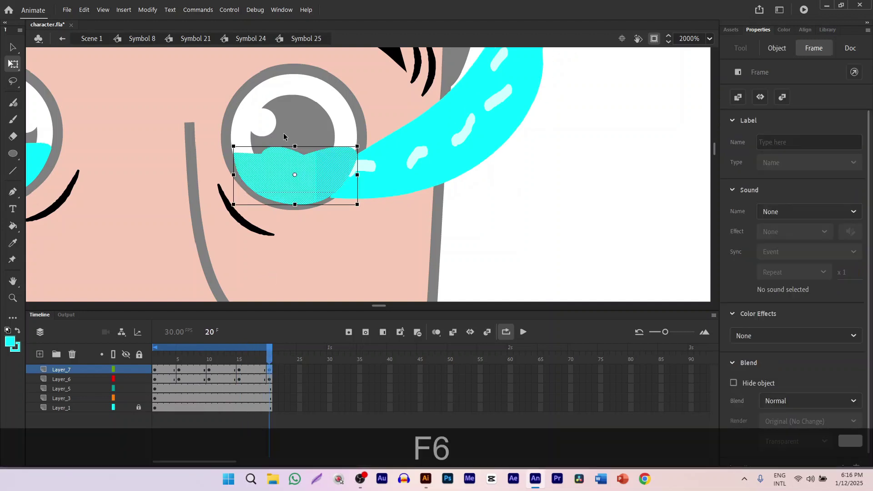
# Step: Reshape the pool's surface on frame 20 of Layer_7 with a raised crest near the eye's inner side and play the animation
pyautogui.click(292, 138)
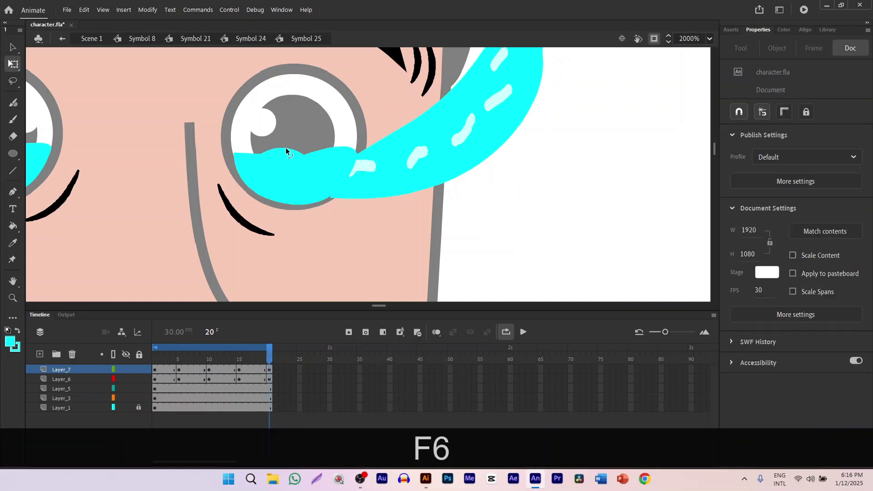
pyautogui.click(248, 152)
pyautogui.hotkey('ctrl', 'z')
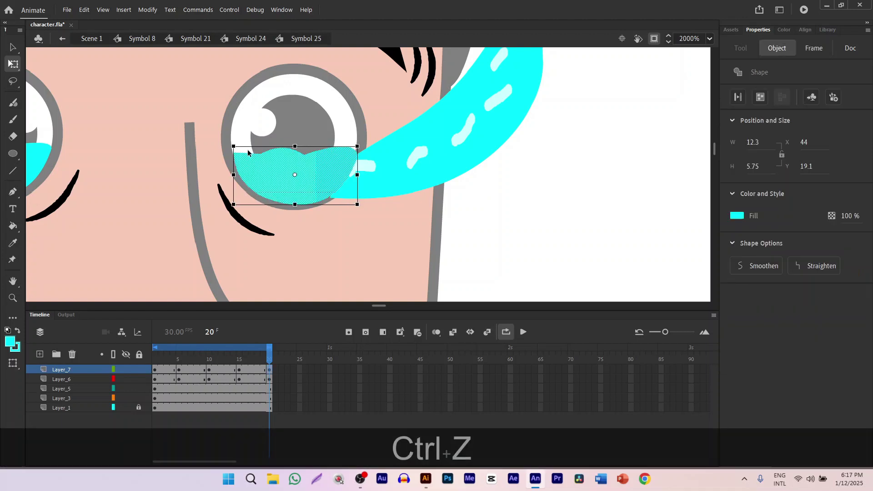
pyautogui.hotkey('ctrl', 'z')
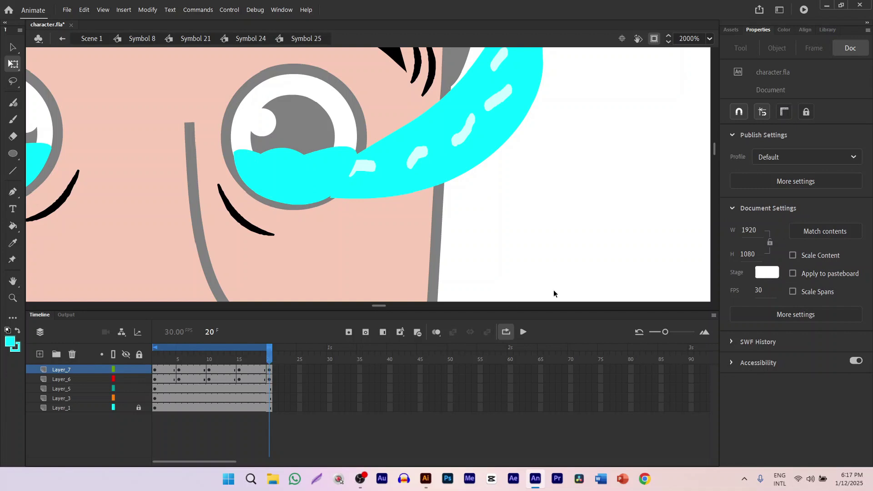
pyautogui.click(524, 332)
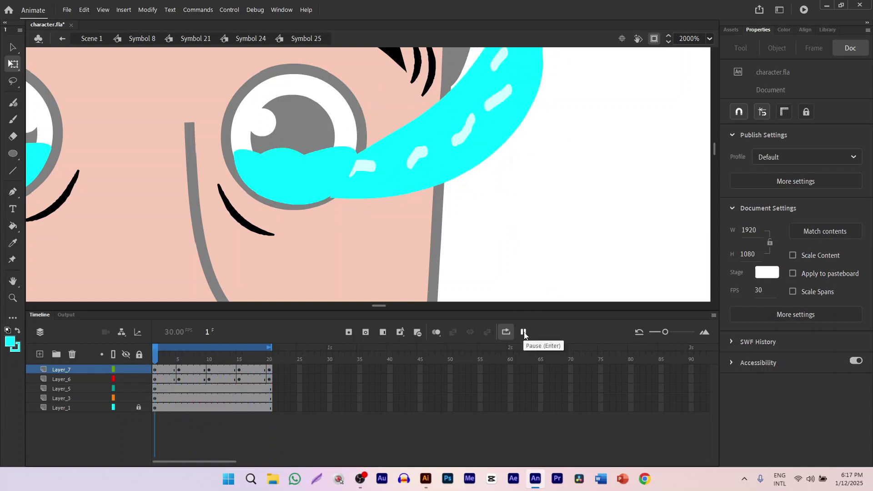
# Step: Reshape the middle crest of the pool's surface on frame 5 of Layer_7 and scrub through the animation to frame 20
pyautogui.moveTo(185, 359)
pyautogui.mouseDown()
pyautogui.moveTo(211, 359)
pyautogui.moveTo(168, 359)
pyautogui.moveTo(180, 359)
pyautogui.mouseUp()
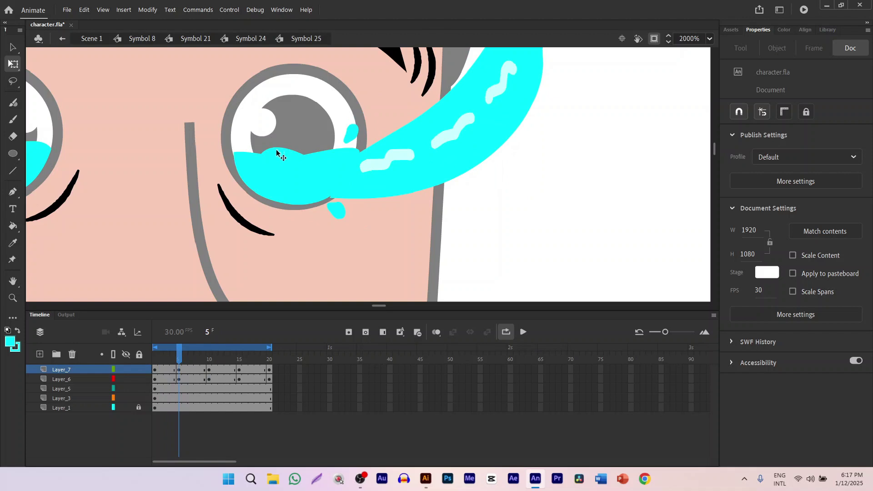
pyautogui.moveTo(276, 148); pyautogui.dragTo(286, 150)
pyautogui.moveTo(181, 359); pyautogui.dragTo(286, 361)
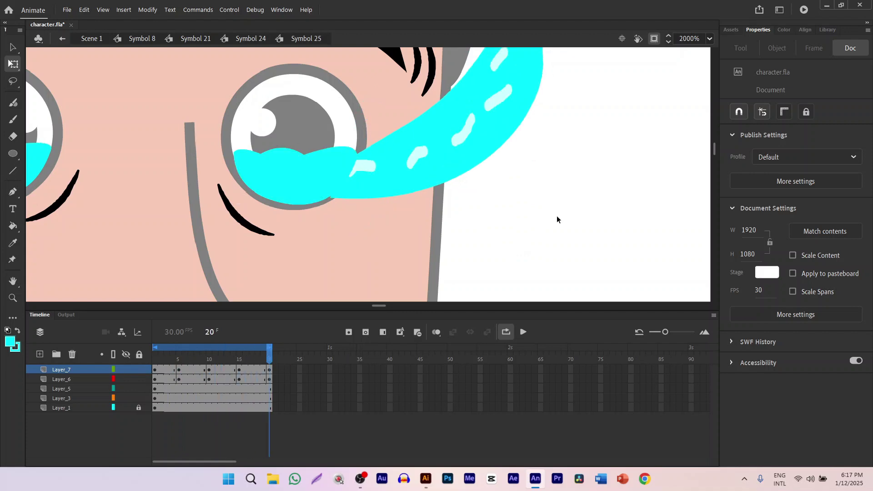
# Step: Lower the fill opacity of both eye pools on frame 20 to 76%
pyautogui.scroll(-10, 557, 220)
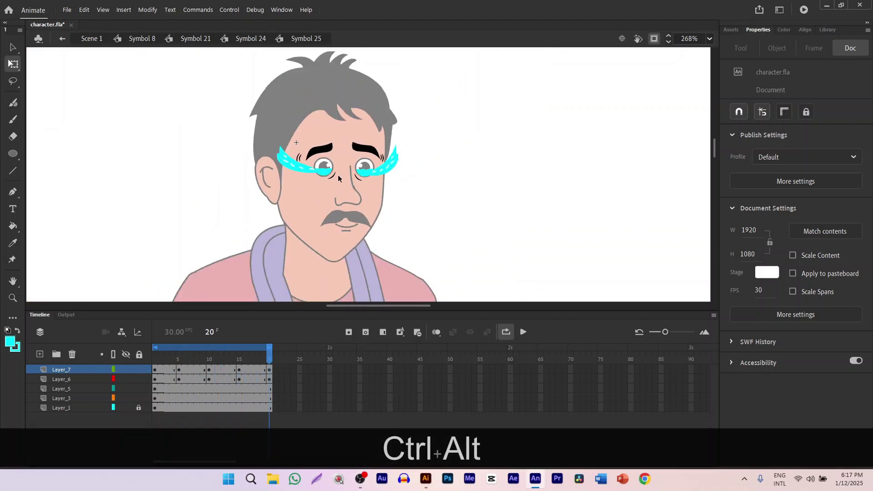
pyautogui.scroll(10, 338, 174)
pyautogui.click(451, 181)
pyautogui.keyDown('shift'); pyautogui.click(184, 169); pyautogui.keyUp('shift')
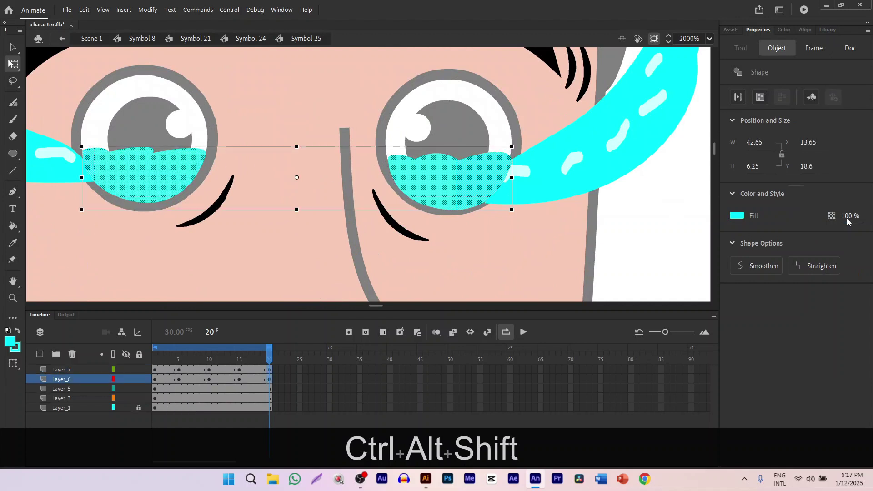
pyautogui.moveTo(845, 217); pyautogui.dragTo(835, 219)
pyautogui.click(433, 241)
pyautogui.scroll(-5, 432, 238)
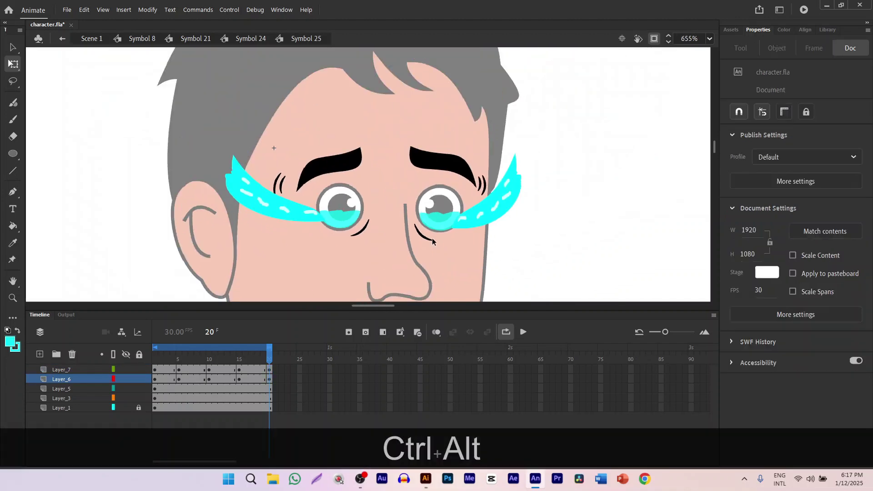
pyautogui.scroll(-3, 502, 237)
# Step: Leave Symbol 25 to return to Symbol 24 and turn off loop playback
pyautogui.press('space')
pyautogui.moveTo(514, 240); pyautogui.dragTo(468, 187)
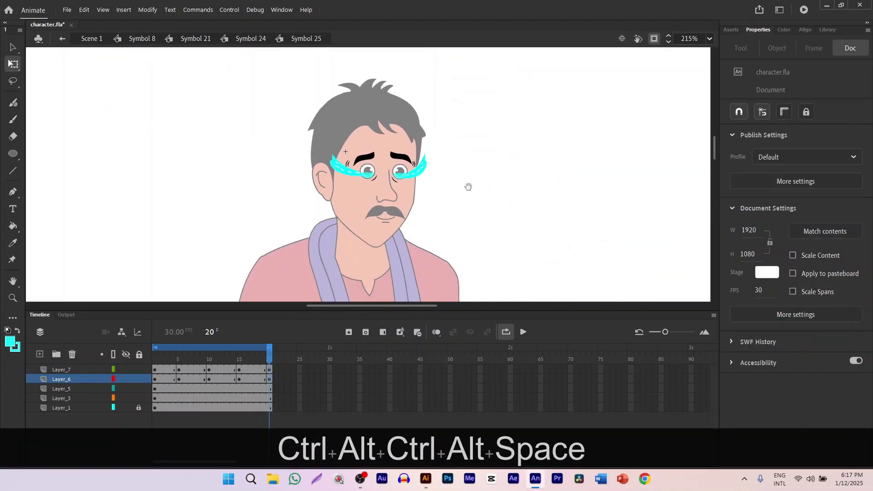
pyautogui.doubleClick(479, 186)
pyautogui.click(480, 186)
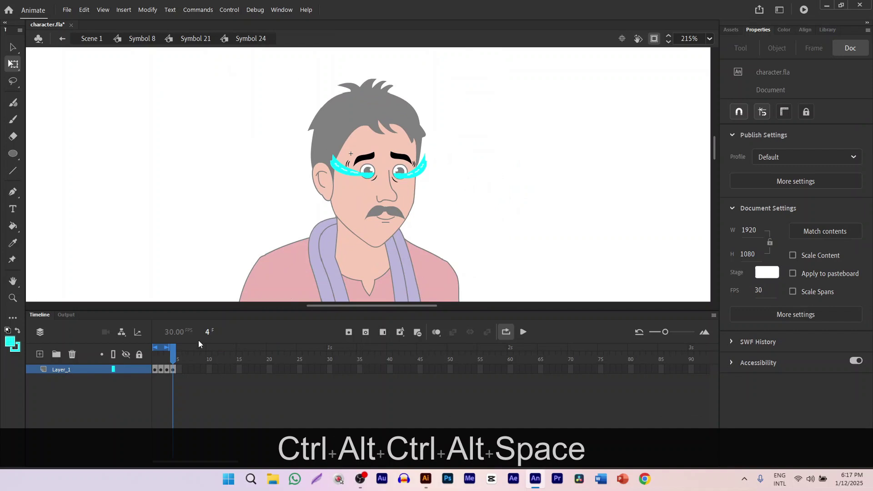
pyautogui.click(507, 336)
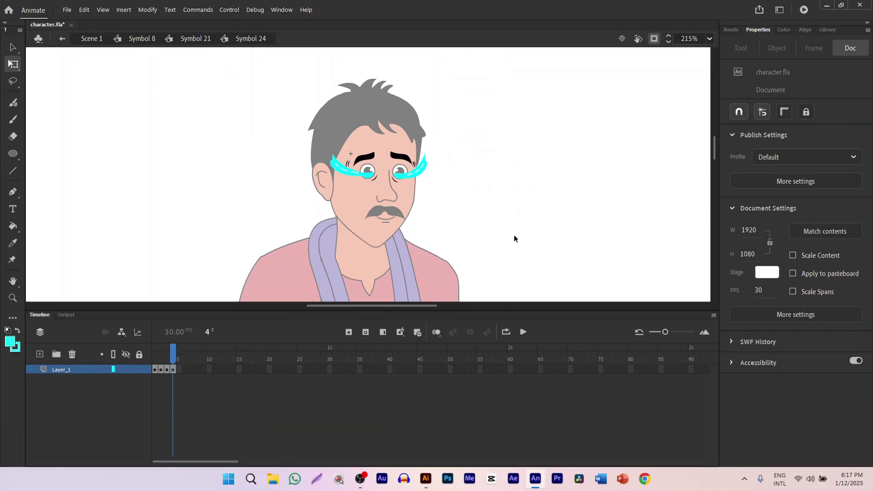
# Step: Reopen Symbol 25 and set the fill opacity of both eye pools on frame 1 of Layer_6 and Layer_7 to 75%
pyautogui.scroll(4, 444, 186)
pyautogui.scroll(3, 279, 164)
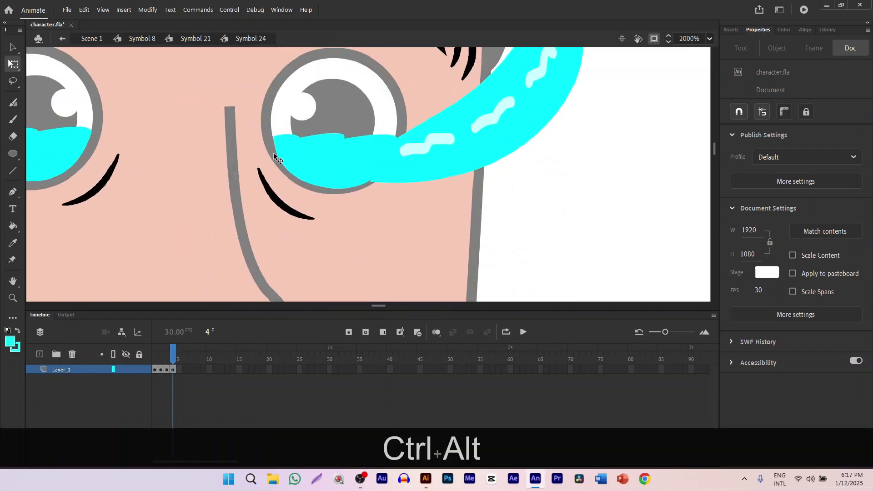
pyautogui.doubleClick(327, 160)
pyautogui.moveTo(57, 168); pyautogui.dragTo(196, 170)
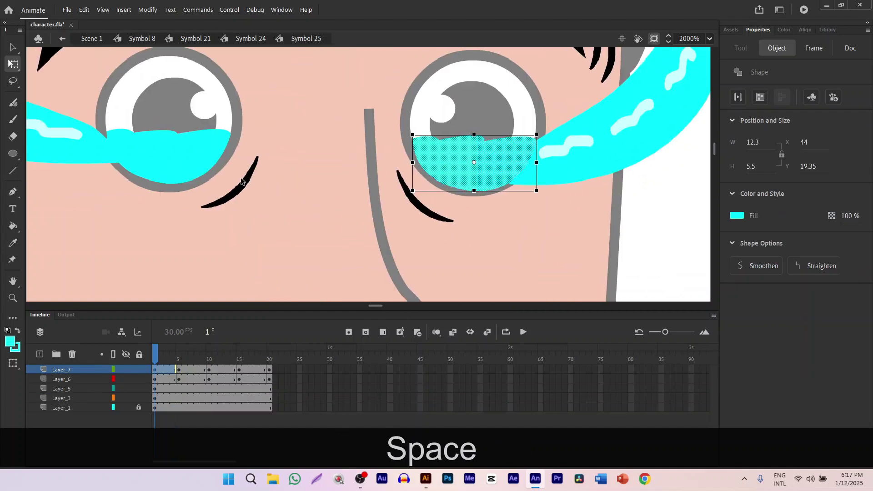
pyautogui.keyDown('shift'); pyautogui.click(179, 173); pyautogui.keyUp('shift')
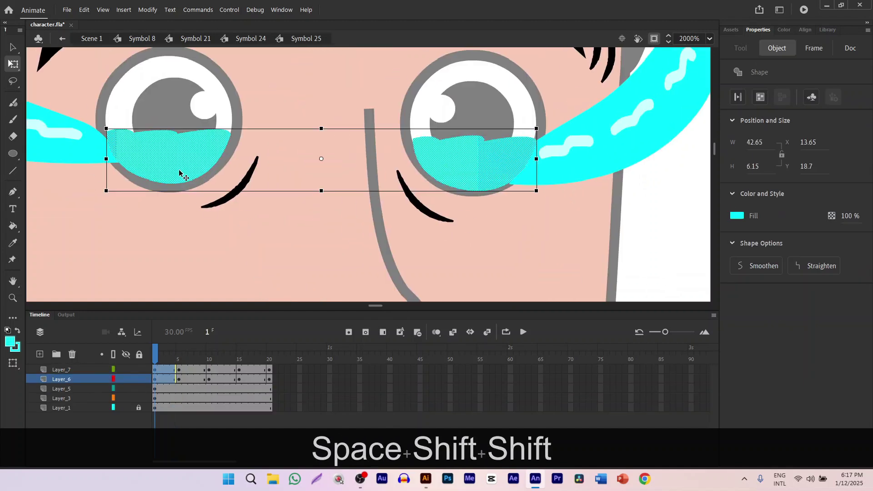
pyautogui.moveTo(839, 217); pyautogui.dragTo(831, 222)
pyautogui.click(640, 212)
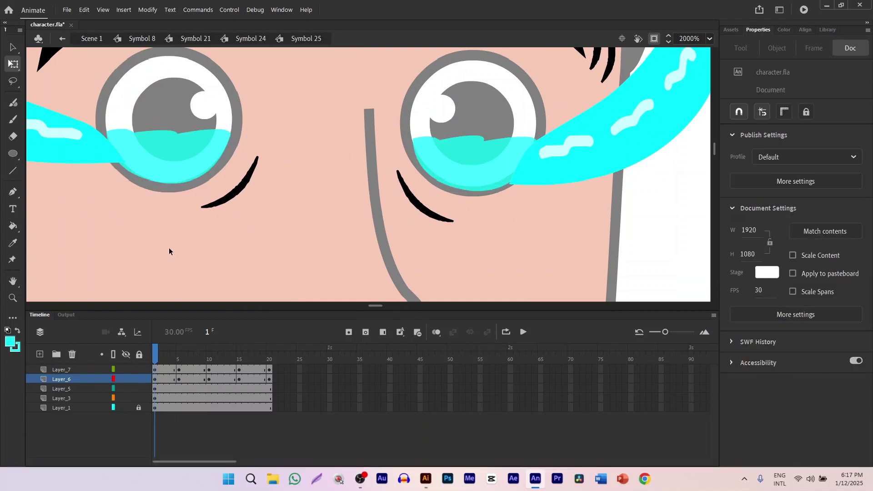
pyautogui.click(156, 371)
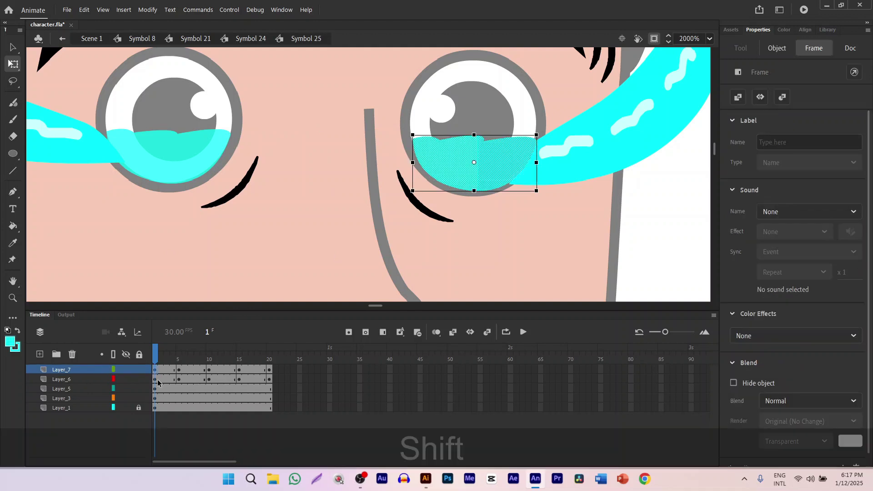
pyautogui.keyDown('shift'); pyautogui.click(156, 380); pyautogui.keyUp('shift')
pyautogui.click(777, 47)
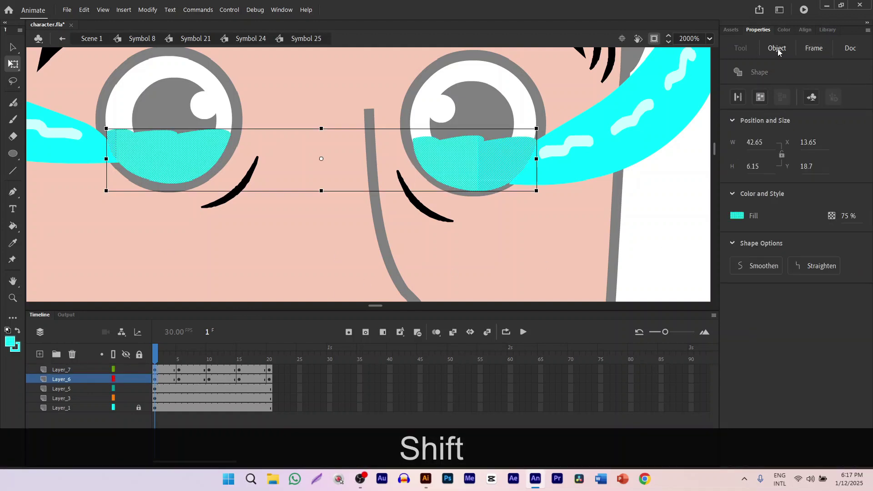
# Step: Set the fill opacity of both eye pools on frame 5 of Layer_6 and Layer_7 to 75%
pyautogui.click(179, 370)
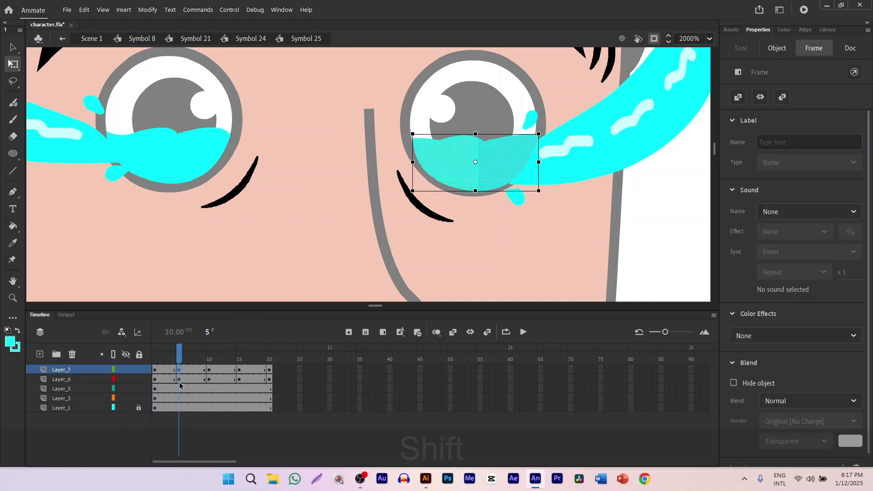
pyautogui.keyDown('shift'); pyautogui.click(179, 379); pyautogui.keyUp('shift')
pyautogui.click(776, 49)
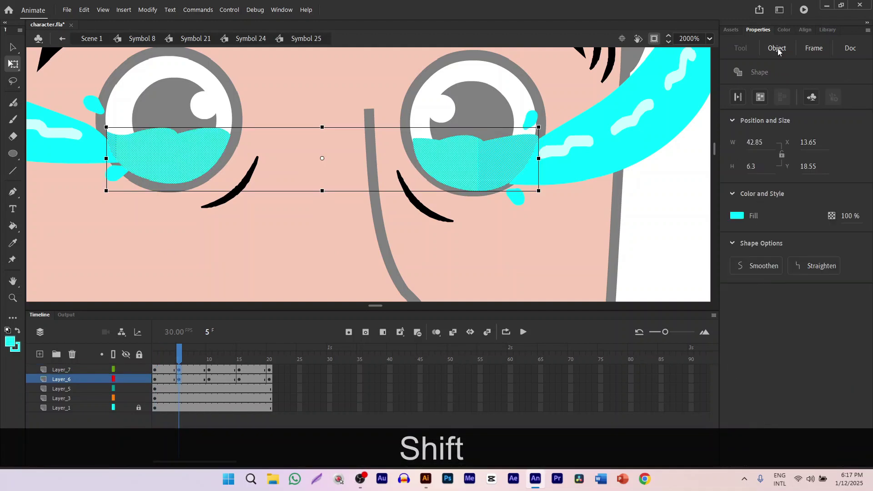
pyautogui.click(846, 215)
pyautogui.write('75')
pyautogui.press('Return')
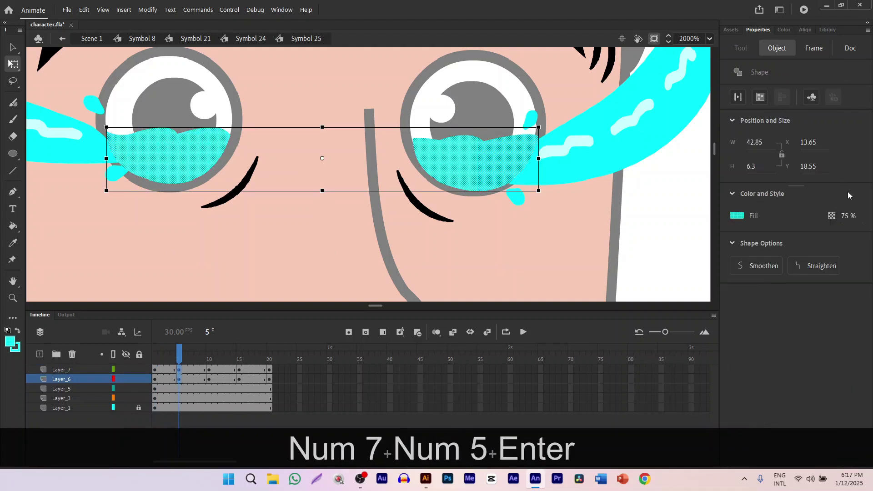
# Step: Set the fill opacity of both eye pools on frame 10 of Layer_6 and Layer_7 to 75%
pyautogui.click(210, 370)
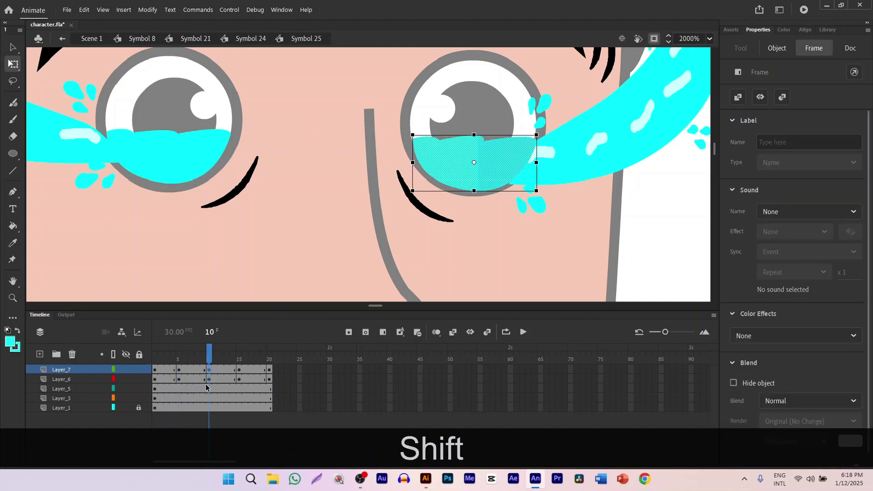
pyautogui.keyDown('shift'); pyautogui.click(210, 379); pyautogui.keyUp('shift')
pyautogui.click(780, 48)
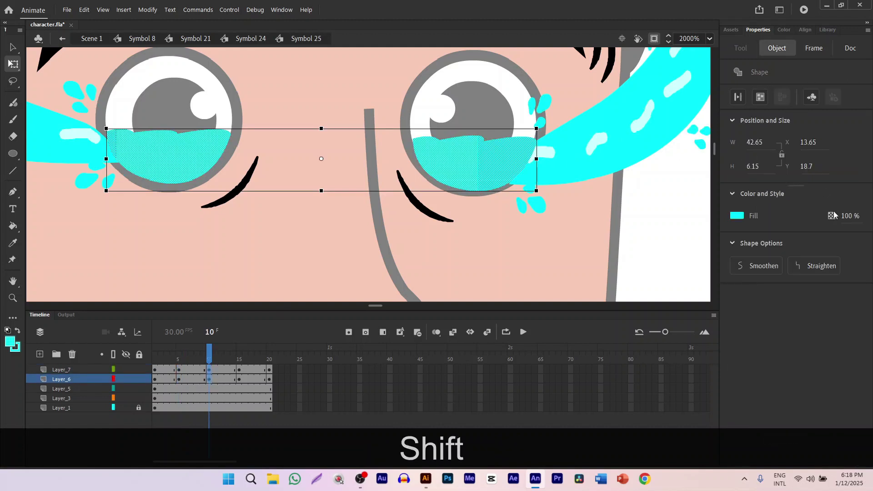
pyautogui.write('75')
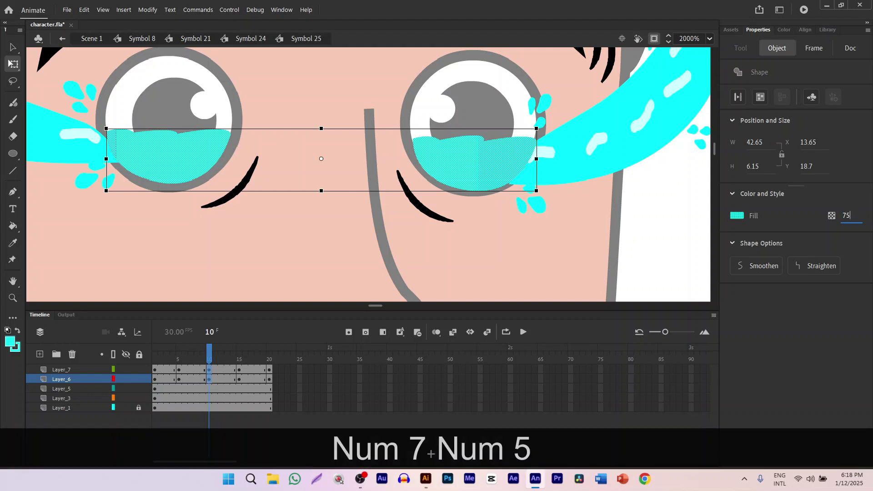
pyautogui.press('Return')
# Step: Set the fill opacity of both eye pools on frame 15 of Layer_6 and Layer_7 to 75%
pyautogui.click(238, 370)
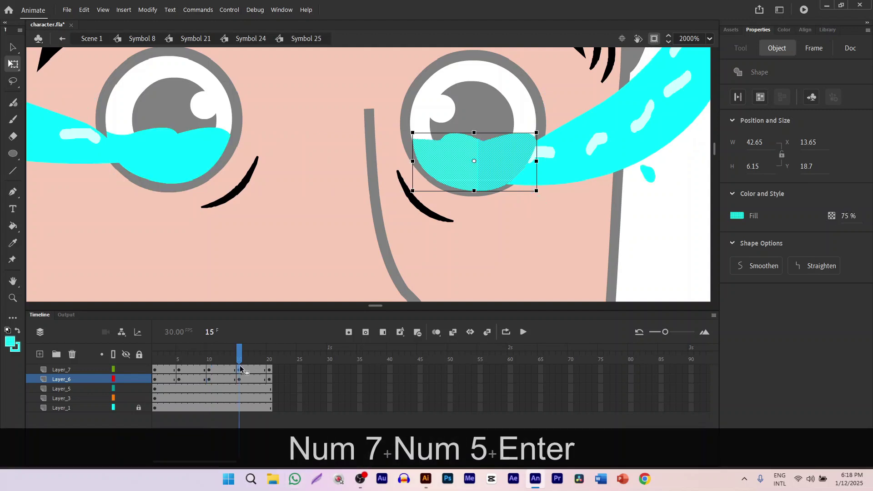
pyautogui.keyDown('shift'); pyautogui.click(239, 379); pyautogui.keyUp('shift')
pyautogui.click(778, 48)
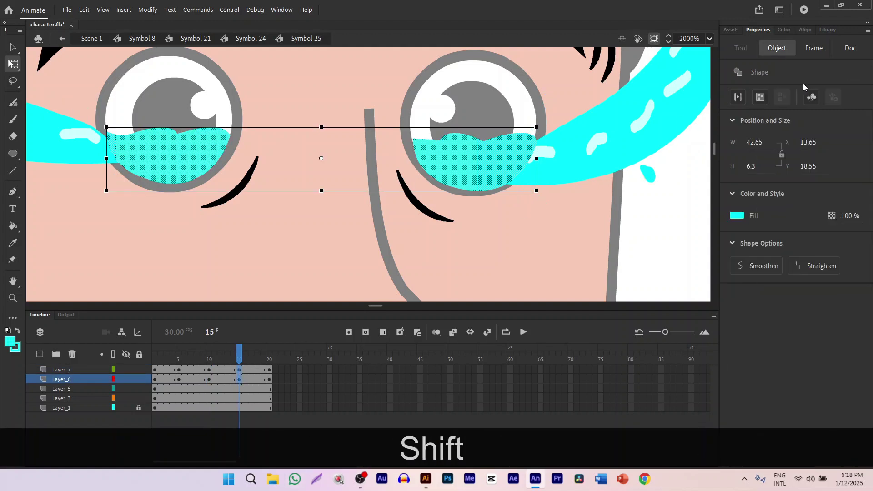
pyautogui.click(845, 215)
pyautogui.write('75')
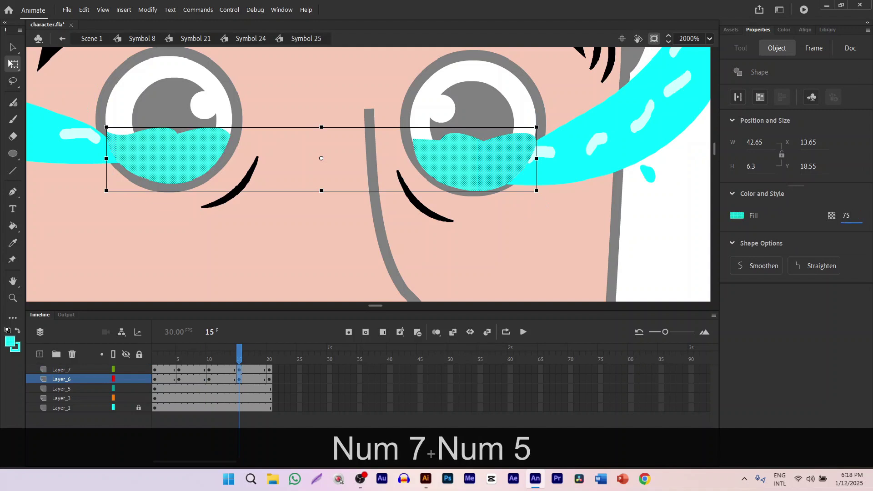
pyautogui.press('Return')
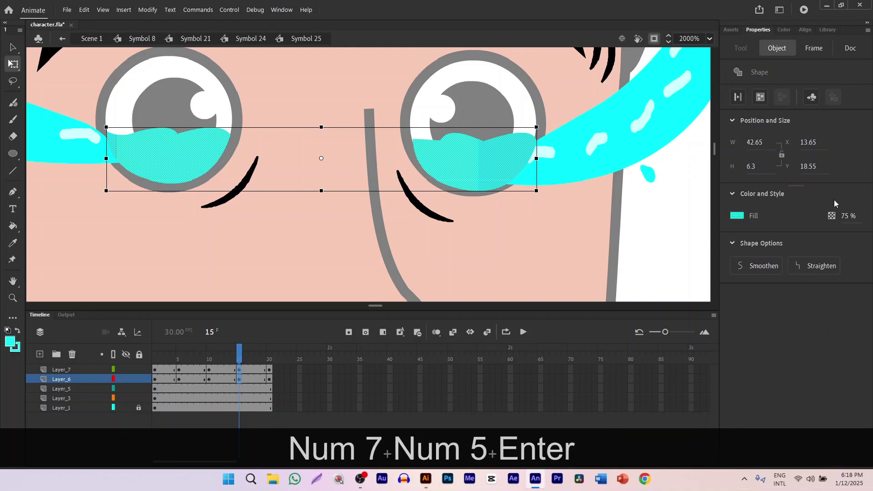
# Step: Set the fill opacity of both eye pools on frame 20 of Layer_6 and Layer_7 to 75%
pyautogui.click(269, 369)
pyautogui.keyDown('shift'); pyautogui.click(269, 379); pyautogui.keyUp('shift')
pyautogui.click(781, 53)
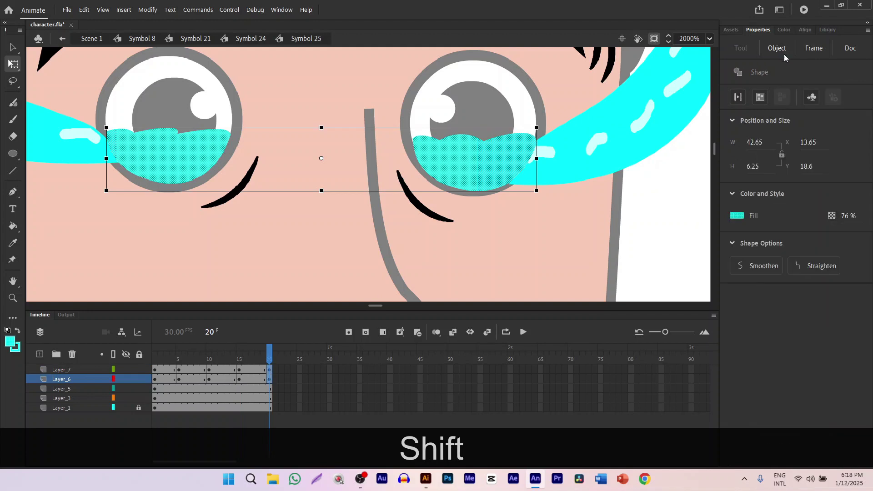
pyautogui.click(848, 216)
pyautogui.write('75')
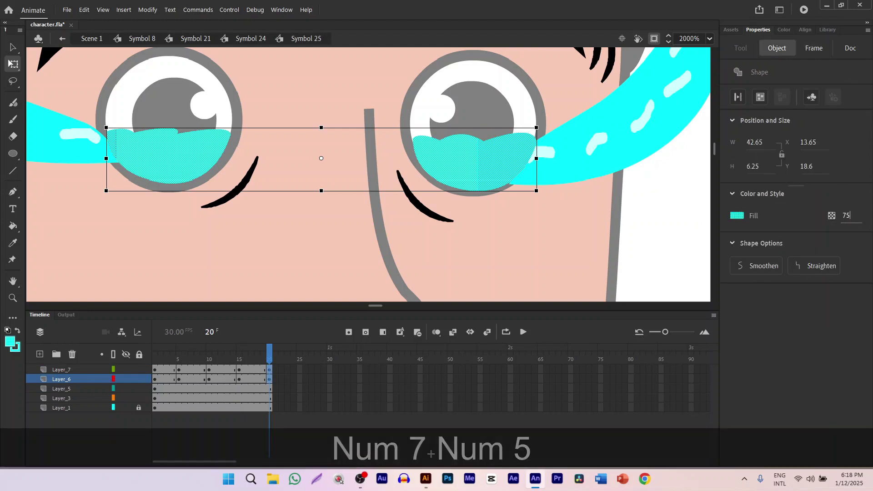
pyautogui.press('Return')
# Step: Return to Symbol 21 and change the first-frame value of the Symbol 24 instance on frame 1 to show the crying expression
pyautogui.keyDown('ctrl'); pyautogui.keyDown('alt'); pyautogui.scroll(-3, 522, 162); pyautogui.keyUp('alt'); pyautogui.keyUp('ctrl')
pyautogui.click(587, 241)
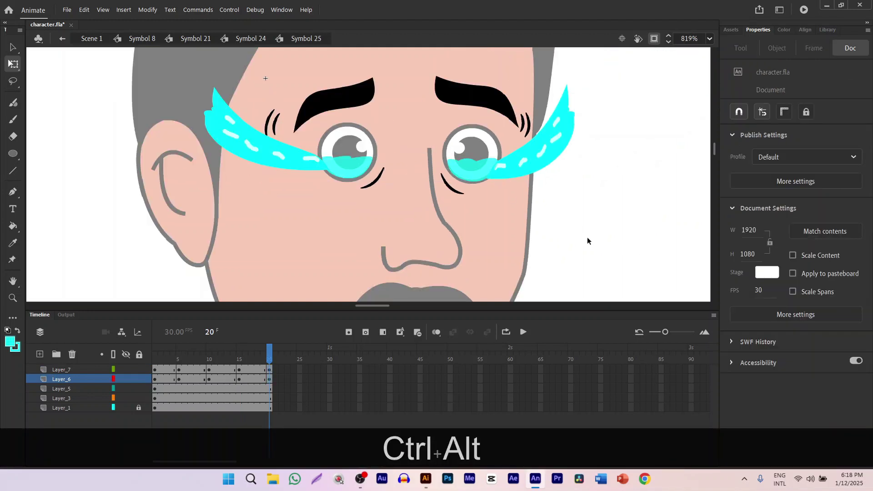
pyautogui.doubleClick(587, 230)
pyautogui.click(587, 230)
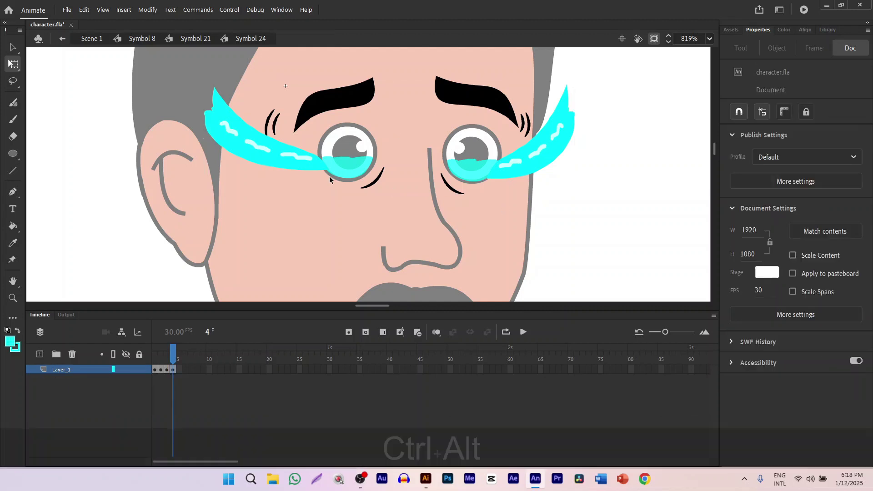
pyautogui.keyDown('ctrl'); pyautogui.keyDown('alt'); pyautogui.scroll(-5, 330, 176); pyautogui.keyUp('alt'); pyautogui.keyUp('ctrl')
pyautogui.doubleClick(484, 170)
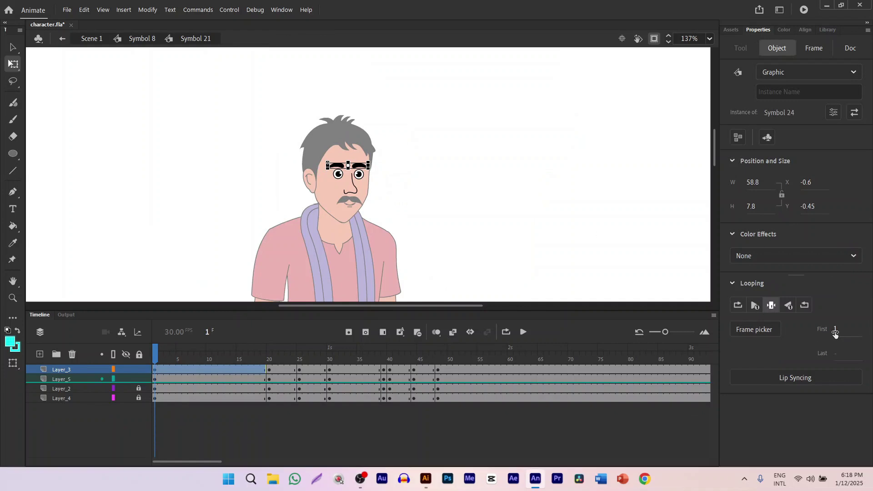
pyautogui.moveTo(836, 329); pyautogui.dragTo(844, 330)
pyautogui.click(493, 180)
pyautogui.keyDown('ctrl'); pyautogui.keyDown('alt'); pyautogui.scroll(5, 439, 176); pyautogui.keyUp('alt'); pyautogui.keyUp('ctrl')
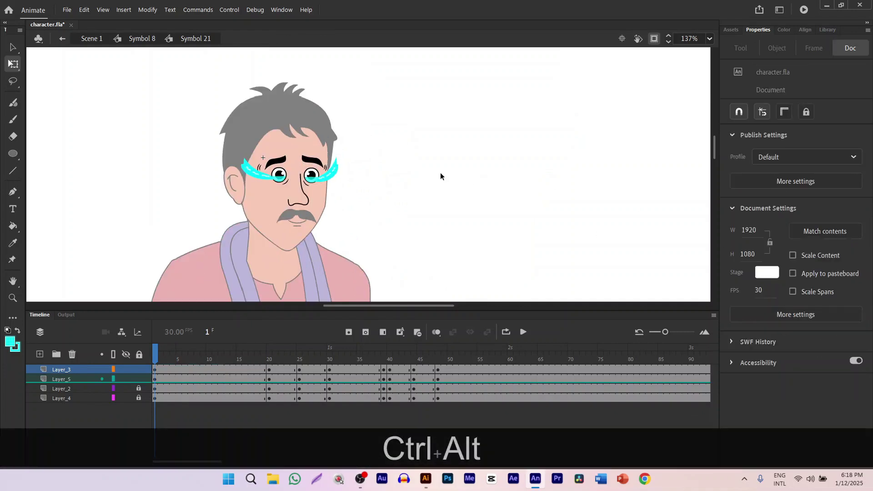
pyautogui.keyDown('ctrl'); pyautogui.keyDown('alt'); pyautogui.scroll(-3, 435, 176); pyautogui.keyUp('alt'); pyautogui.keyUp('ctrl')
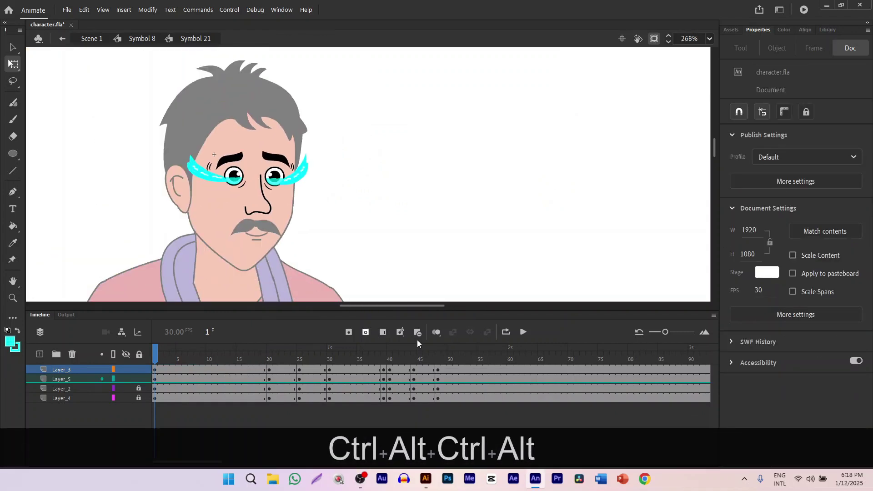
# Step: Clear the keyframes between frames 16 and 51 on all four layers and enable loop playback over the full timeline
pyautogui.click(505, 334)
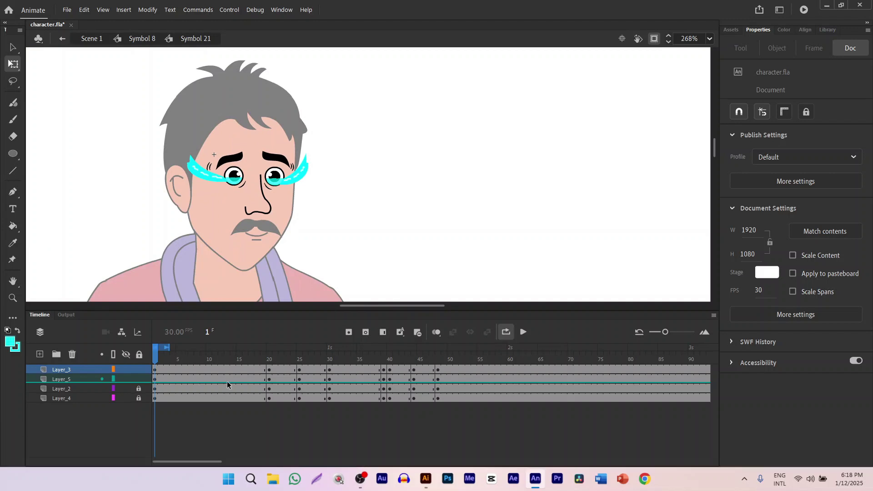
pyautogui.moveTo(244, 373); pyautogui.dragTo(457, 403)
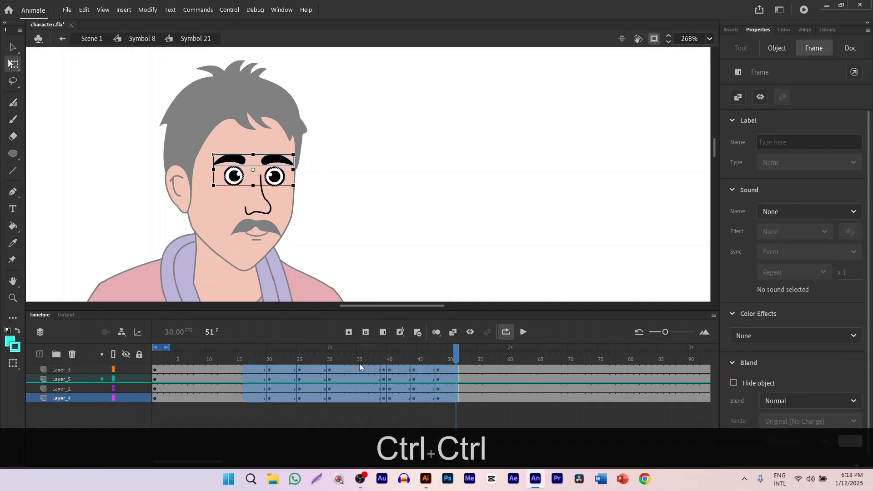
pyautogui.hotkey('ctrl', 'shift', 'F6')
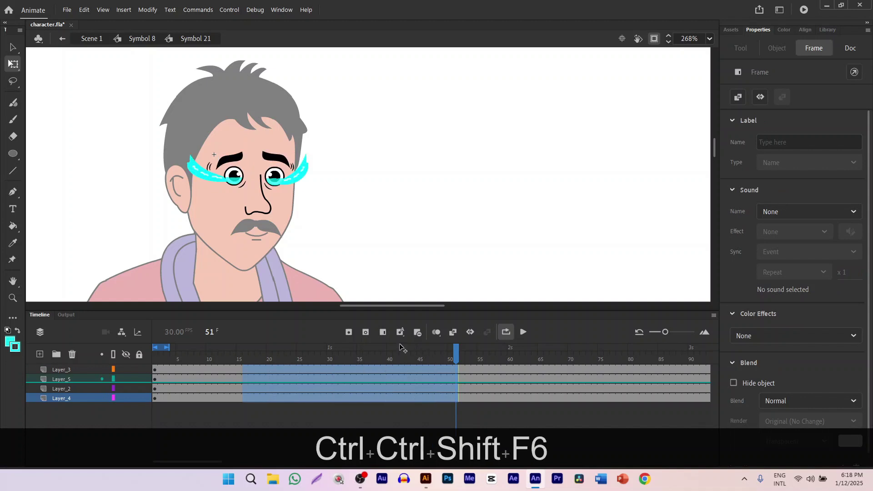
pyautogui.moveTo(168, 348); pyautogui.dragTo(757, 338)
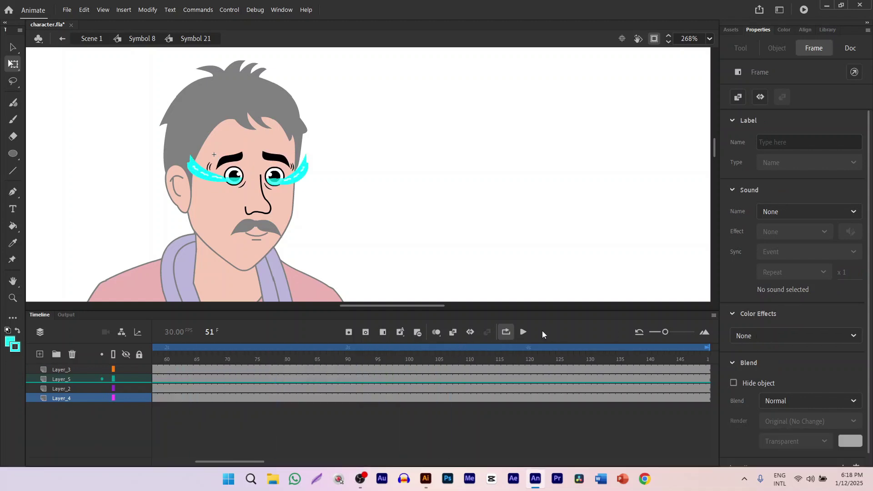
# Step: Play the Symbol 21 timeline to check the tears and select the Symbol 24 instance on frame 1
pyautogui.click(523, 333)
pyautogui.press('Return')
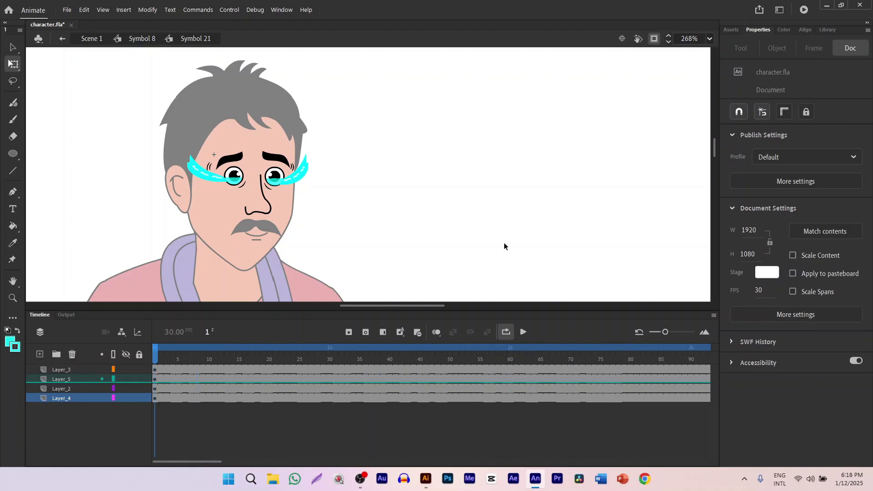
pyautogui.click(287, 182)
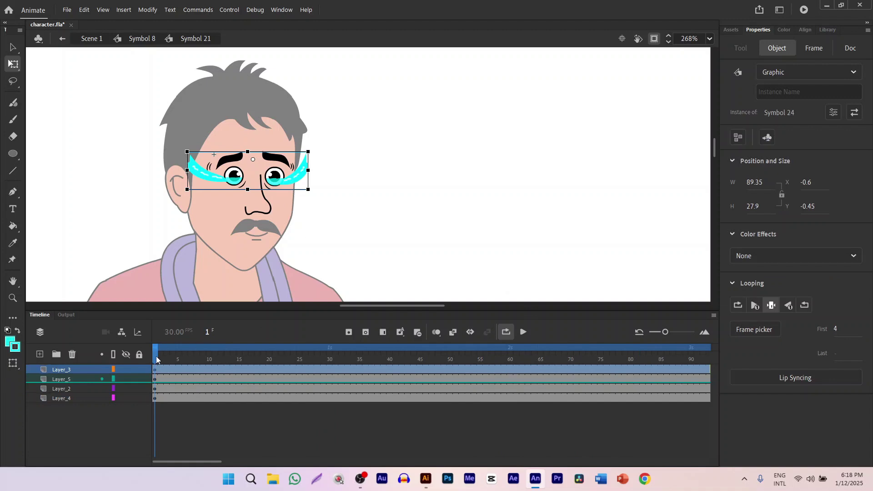
pyautogui.moveTo(156, 360)
pyautogui.mouseDown()
pyautogui.moveTo(312, 360)
pyautogui.moveTo(156, 360)
pyautogui.mouseUp()
pyautogui.click(299, 181)
pyautogui.click(295, 178)
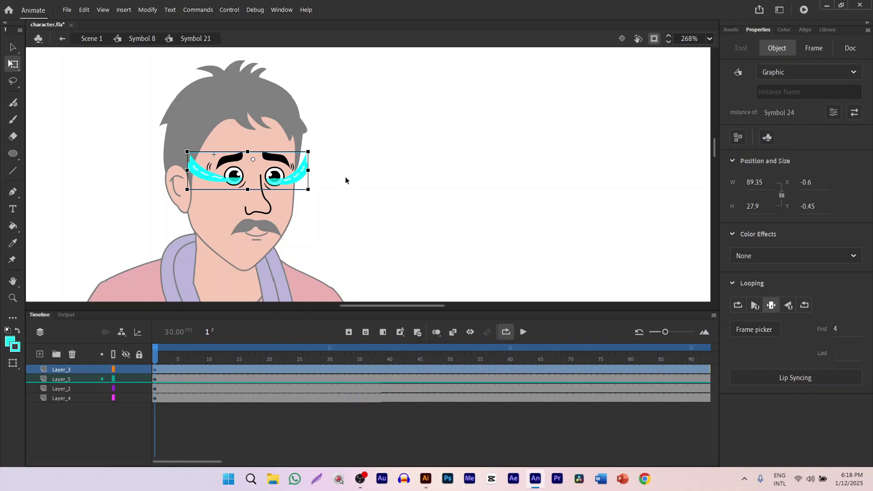
# Step: Open Symbol 24 and extend the crying expression on Layer_1 to frame 27
pyautogui.doubleClick(294, 178)
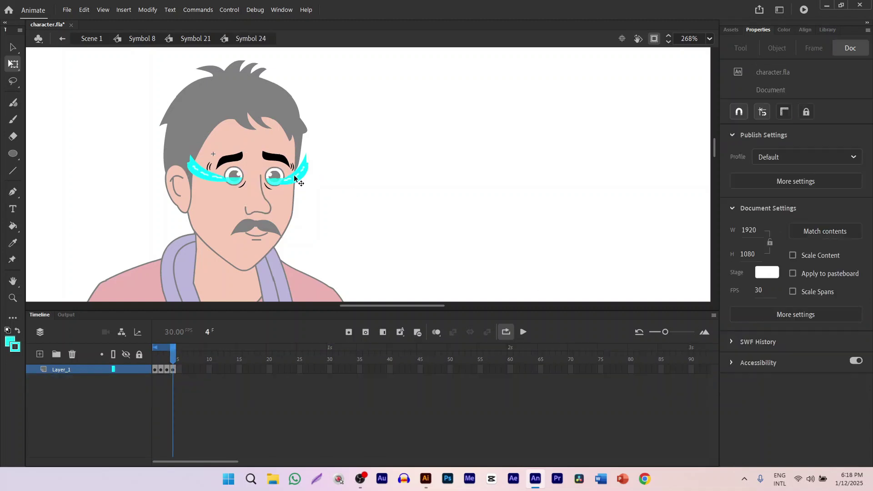
pyautogui.click(295, 178)
pyautogui.scroll(5, 286, 205)
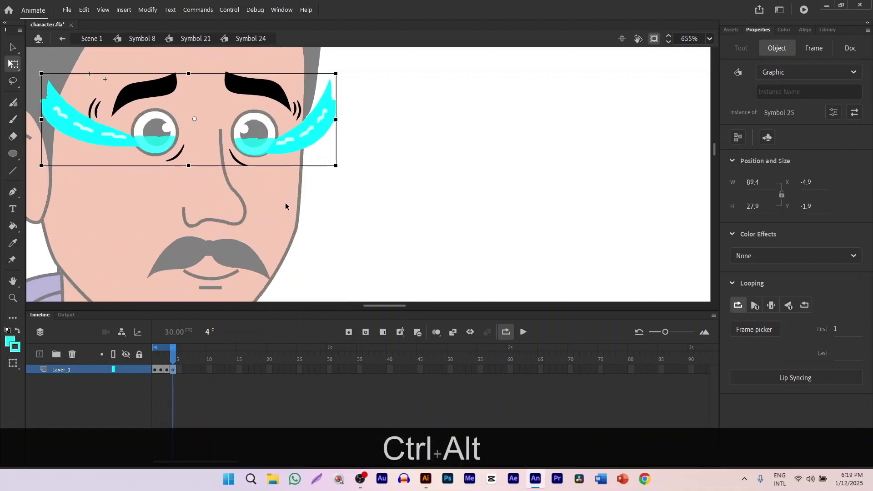
pyautogui.click(269, 370)
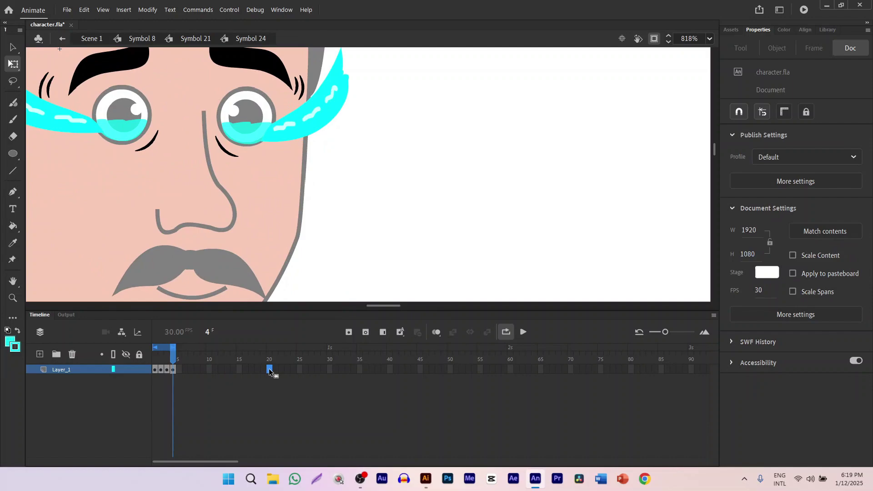
pyautogui.moveTo(269, 370); pyautogui.dragTo(315, 371)
pyautogui.press('F1')
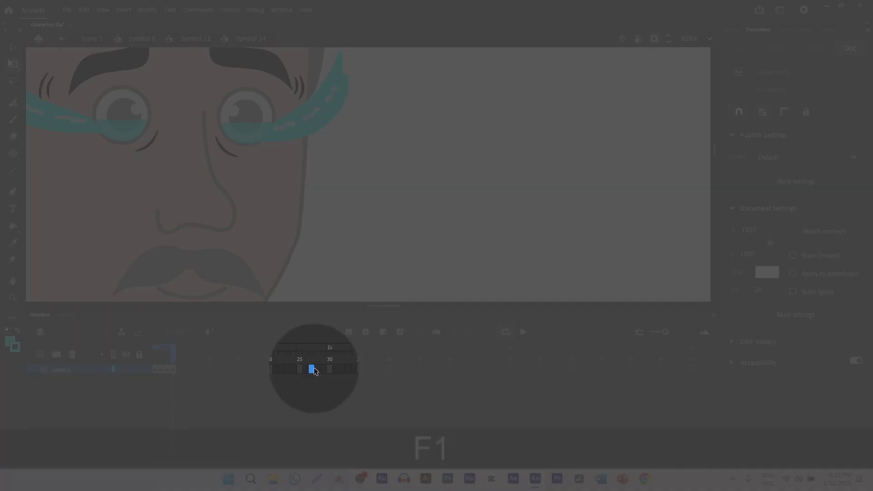
pyautogui.press('F1')
pyautogui.press('F5')
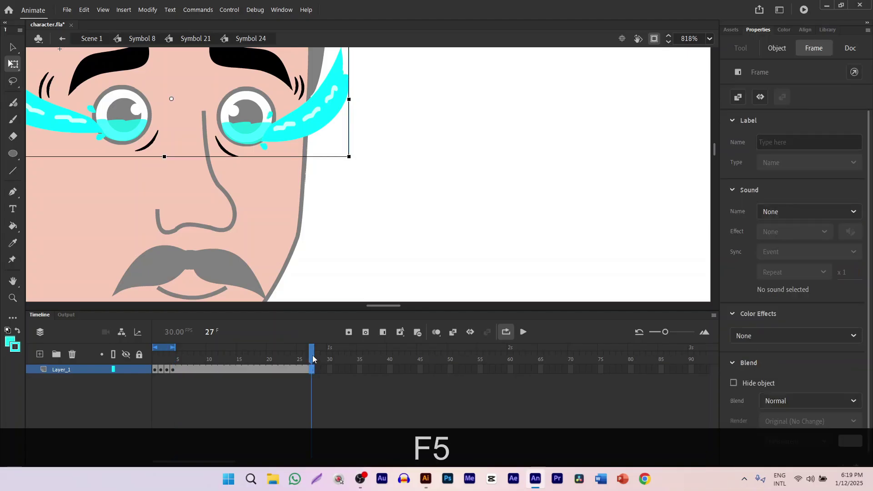
pyautogui.moveTo(312, 359)
pyautogui.mouseDown()
pyautogui.moveTo(154, 362)
pyautogui.moveTo(312, 364)
pyautogui.mouseUp()
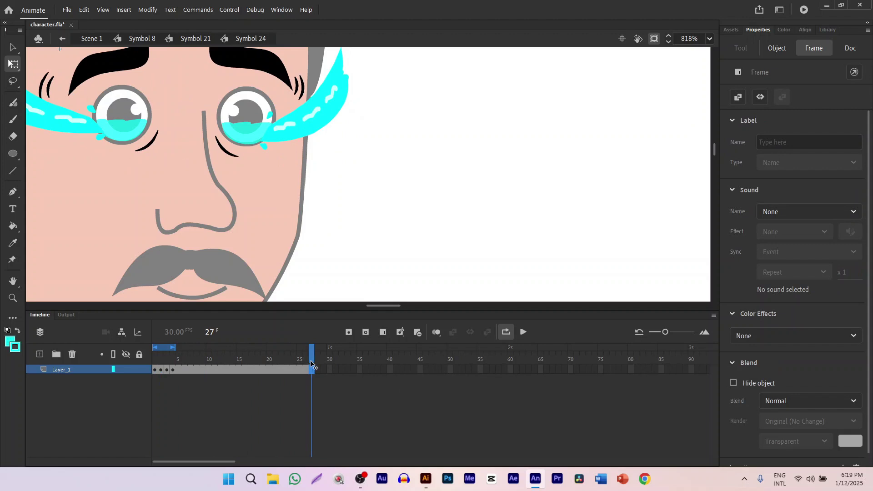
# Step: Return to Symbol 21 and play its timeline to check whether the tears move on the face
pyautogui.click(428, 236)
pyautogui.doubleClick(465, 220)
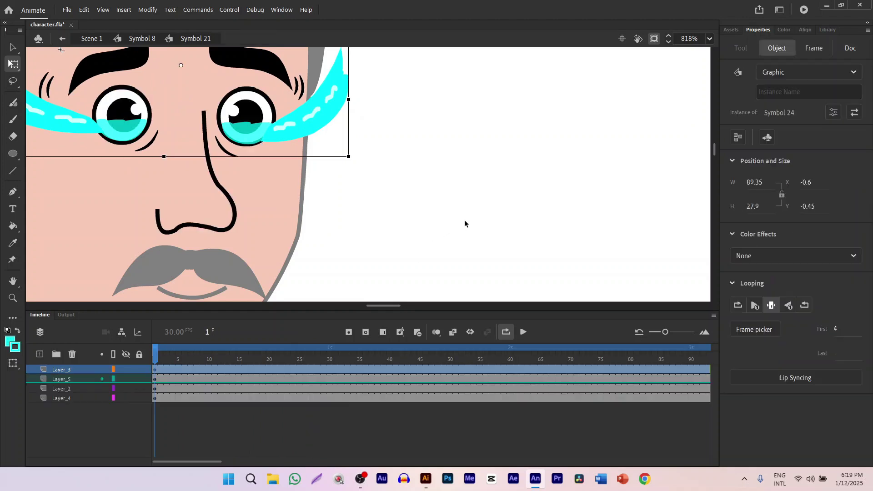
pyautogui.hotkey('ctrl', 'alt', '0')
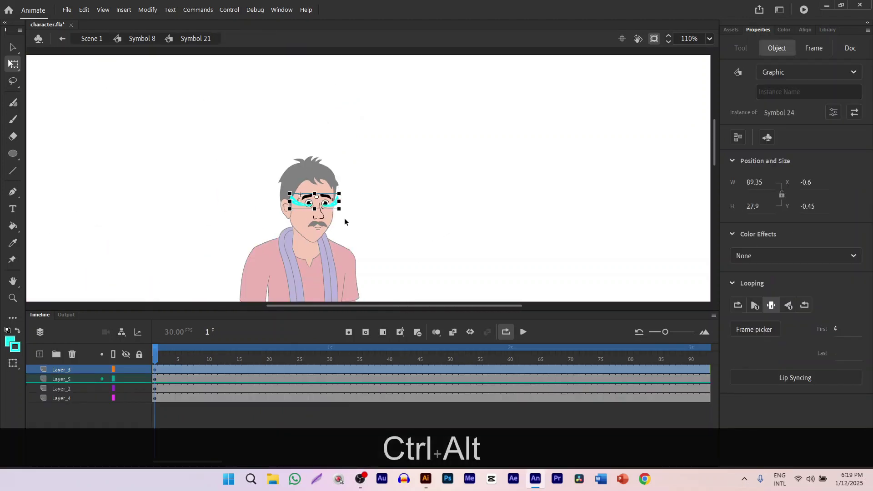
pyautogui.click(523, 332)
pyautogui.click(524, 332)
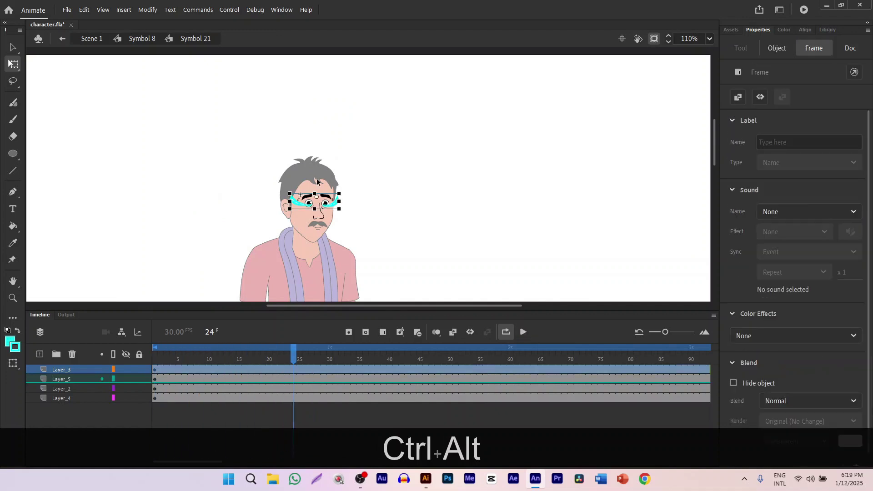
# Step: Reopen Symbol 24, turn off loop playback and play through the extended crying expression
pyautogui.scroll(5, 343, 202)
pyautogui.scroll(3, 343, 202)
pyautogui.doubleClick(113, 232)
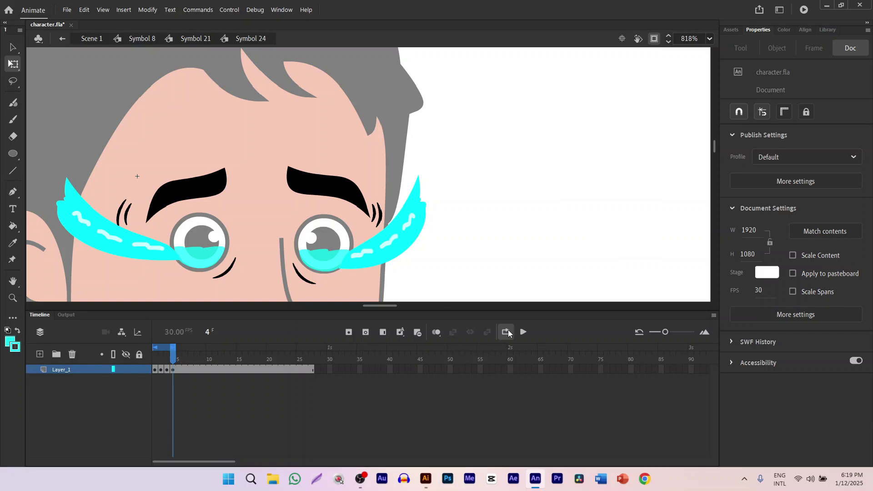
pyautogui.moveTo(179, 348)
pyautogui.mouseDown()
pyautogui.moveTo(313, 347)
pyautogui.moveTo(160, 353)
pyautogui.moveTo(211, 354)
pyautogui.moveTo(172, 354)
pyautogui.mouseUp()
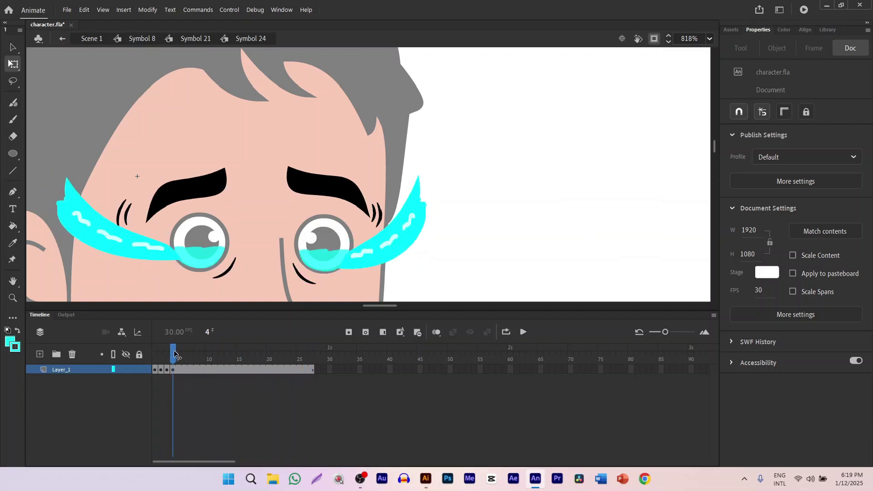
pyautogui.keyDown('ctrl'); pyautogui.keyDown('alt'); pyautogui.click(282, 255); pyautogui.keyUp('alt'); pyautogui.keyUp('ctrl')
pyautogui.moveTo(403, 282); pyautogui.dragTo(403, 214)
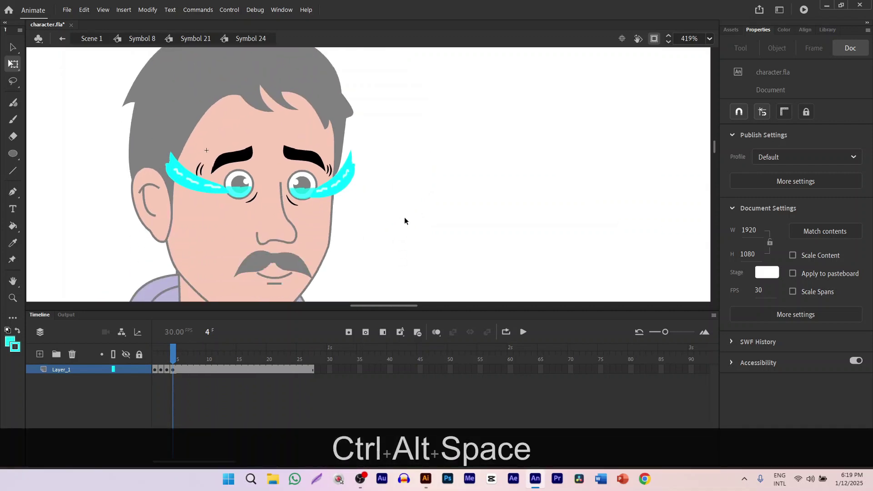
pyautogui.press('Return')
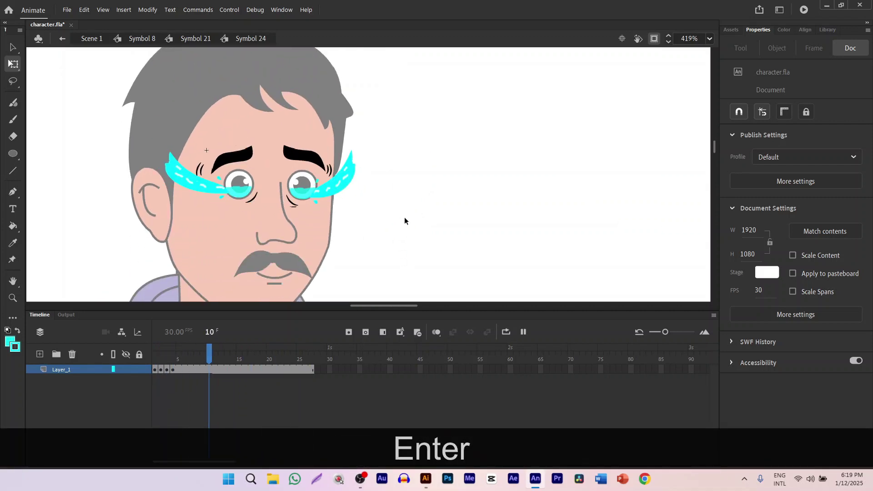
pyautogui.press('Return')
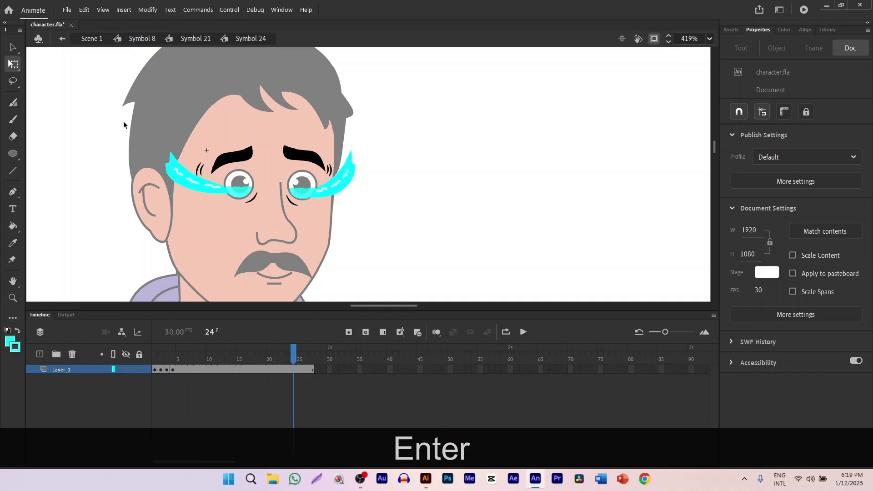
# Step: Save the file and remove frames 1 to 3 from Layer_1 in Symbol 24
pyautogui.hotkey('ctrl', 's')
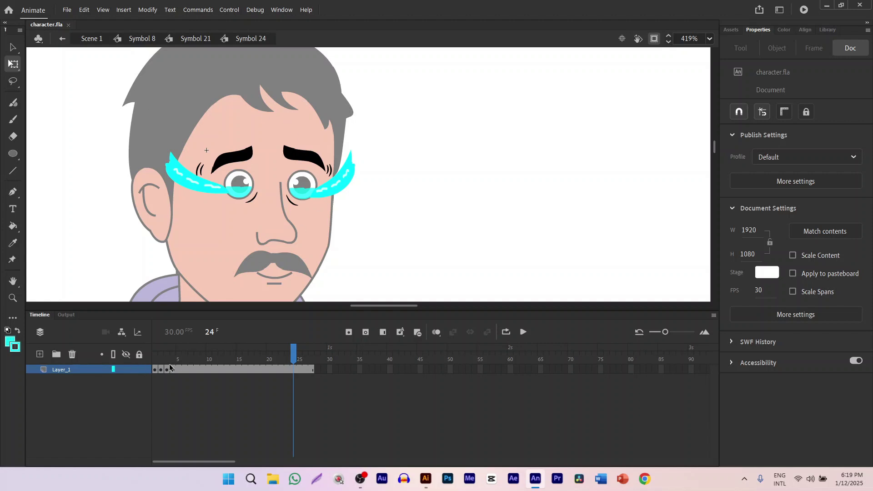
pyautogui.moveTo(169, 364); pyautogui.dragTo(152, 390)
pyautogui.click(158, 371)
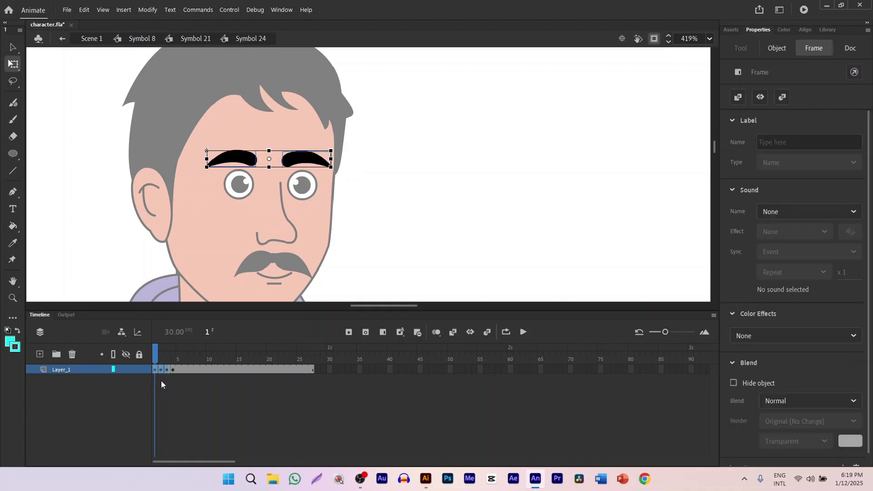
pyautogui.press('shift')
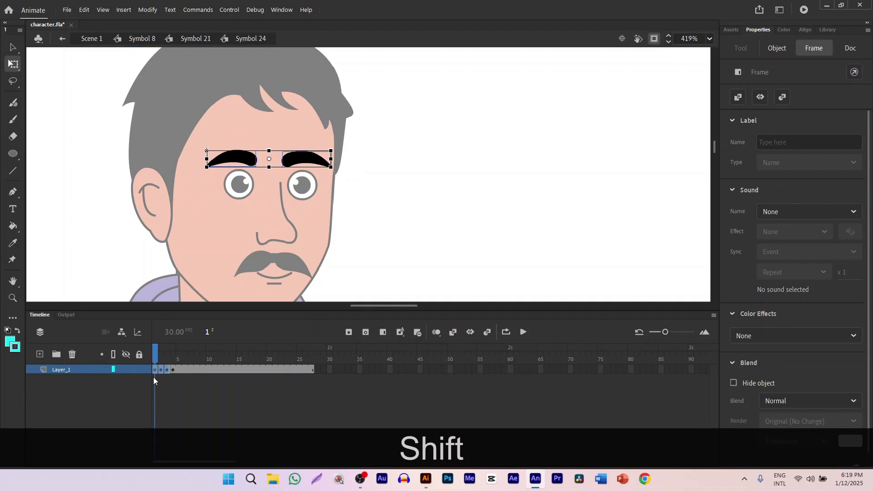
pyautogui.hotkey('shift', 'F5')
# Step: Return to Symbol 21, set the Symbol 24 instance on frame 1 to loop its graphic, and play the timeline
pyautogui.doubleClick(428, 171)
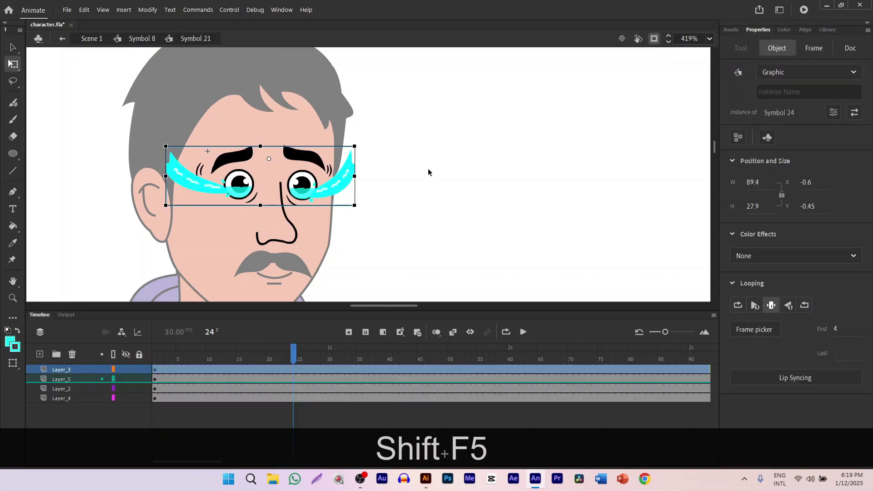
pyautogui.moveTo(293, 357); pyautogui.dragTo(124, 362)
pyautogui.click(362, 304)
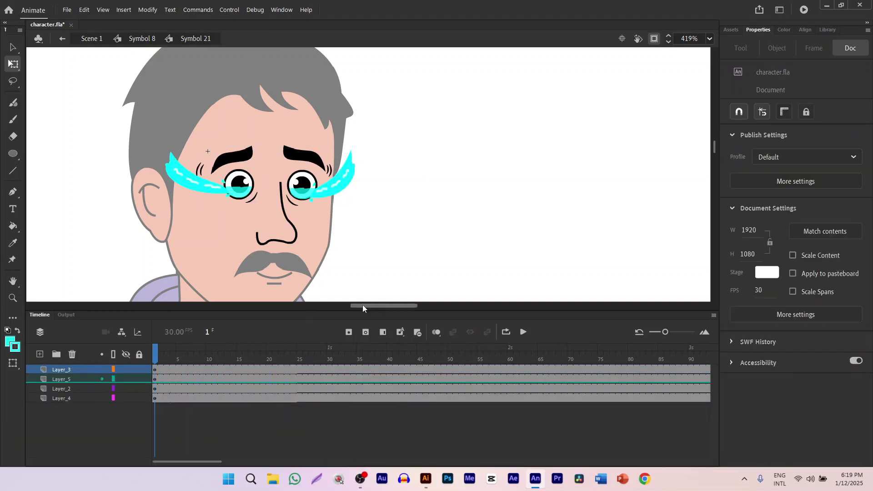
pyautogui.click(317, 192)
pyautogui.click(738, 305)
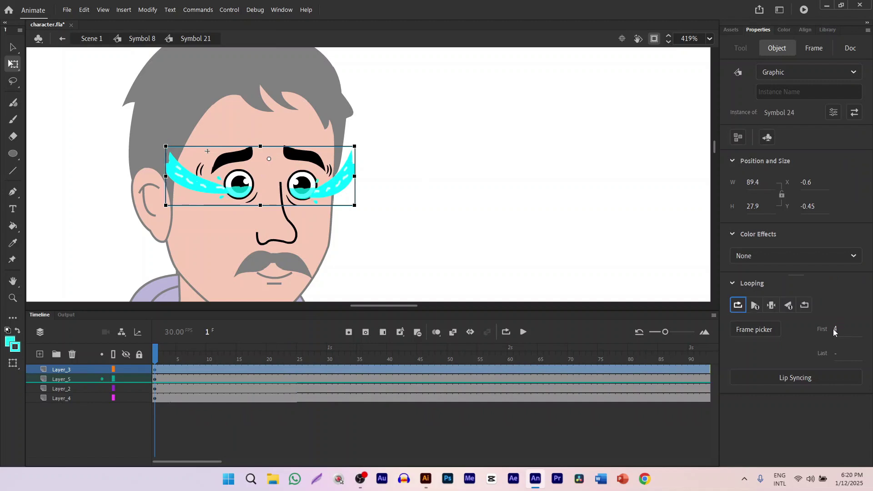
pyautogui.click(524, 332)
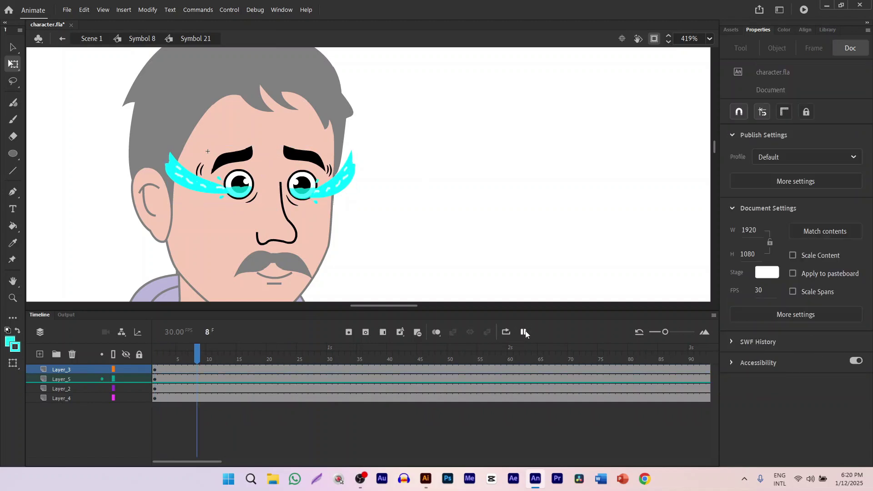